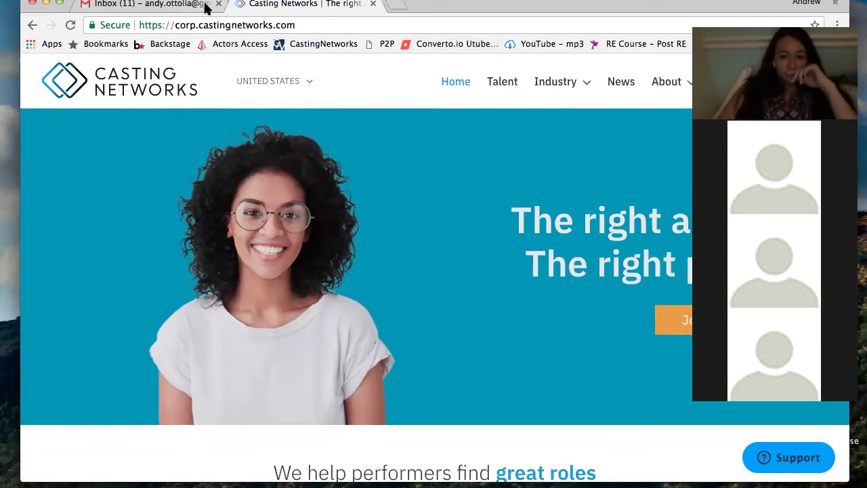
pyautogui.click(195, 25)
pyautogui.click(196, 25)
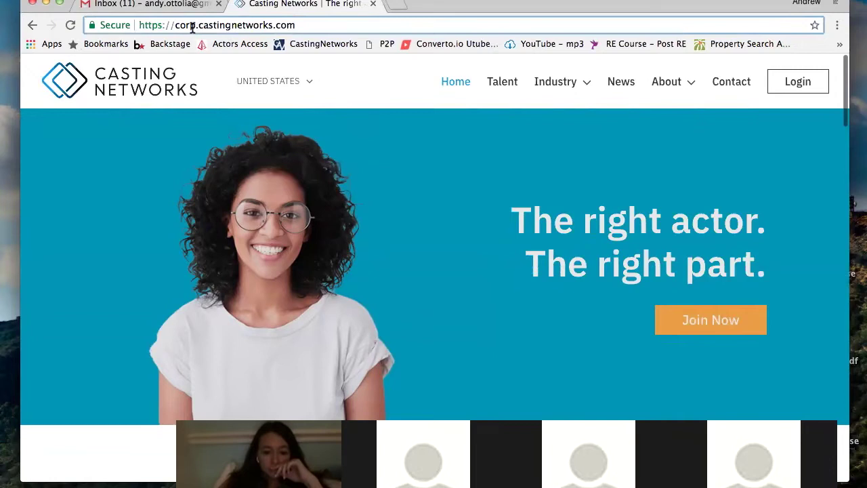
pyautogui.scroll(-10, 530, 152)
pyautogui.scroll(-5, 532, 158)
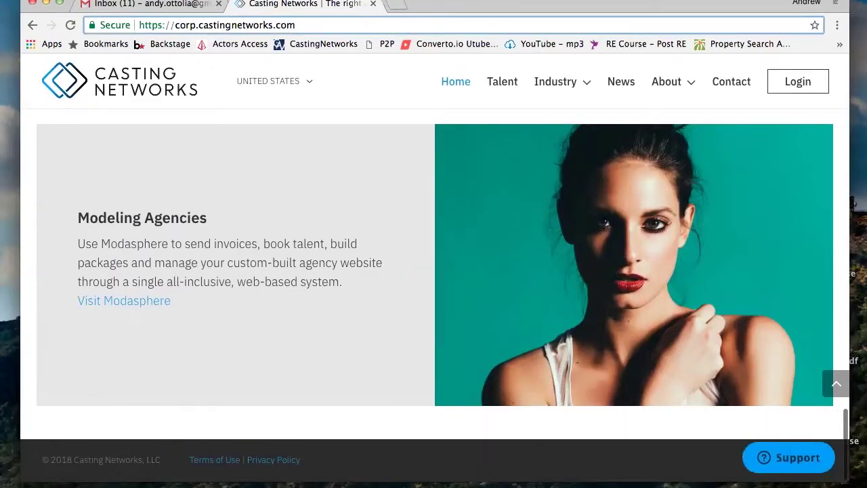
pyautogui.scroll(20, 724, 242)
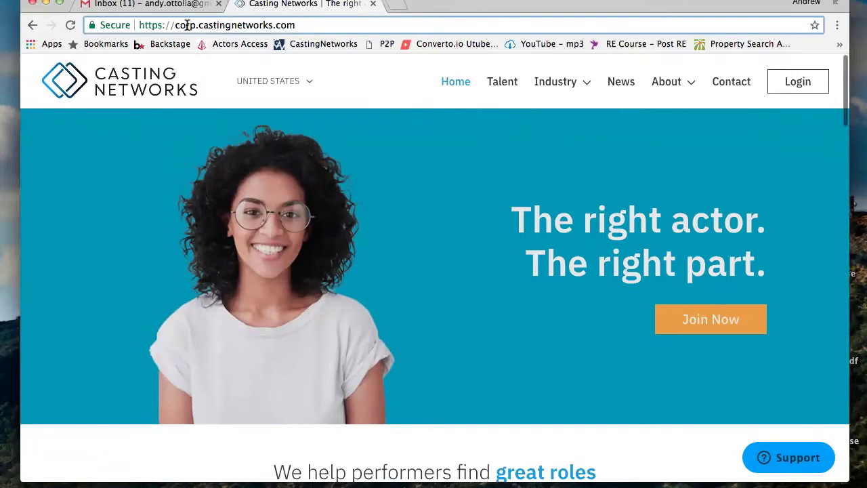
pyautogui.moveTo(174, 26); pyautogui.dragTo(141, 25)
pyautogui.press('BackSpace')
pyautogui.press('Return')
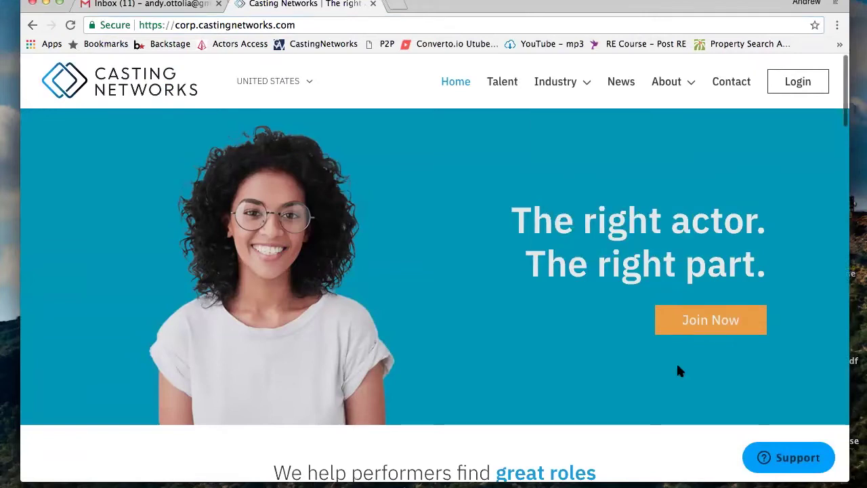
# Choose Join Now, then pick the USA sign-up site to reach Talent Sign Up
pyautogui.click(708, 325)
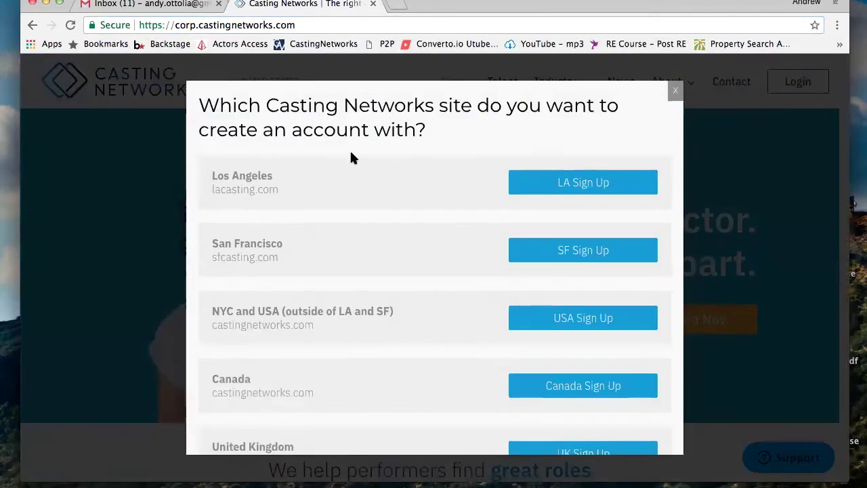
pyautogui.scroll(-2, 348, 164)
pyautogui.scroll(-3, 348, 164)
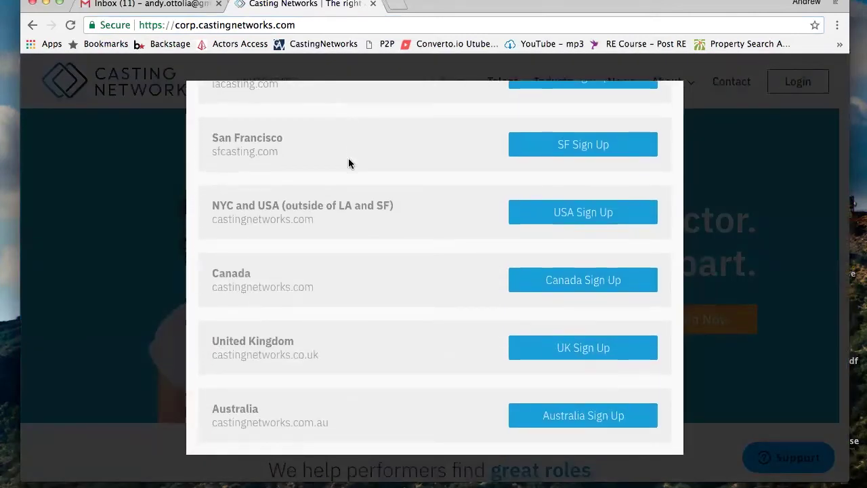
pyautogui.scroll(3, 348, 163)
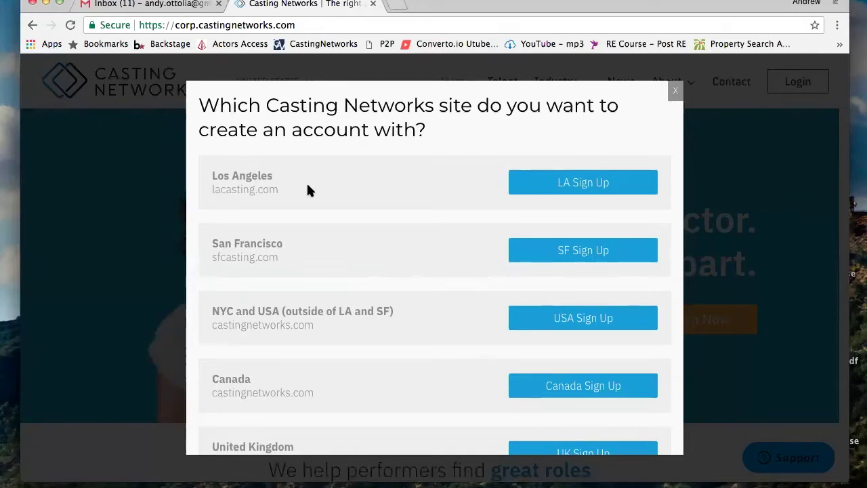
pyautogui.click(595, 327)
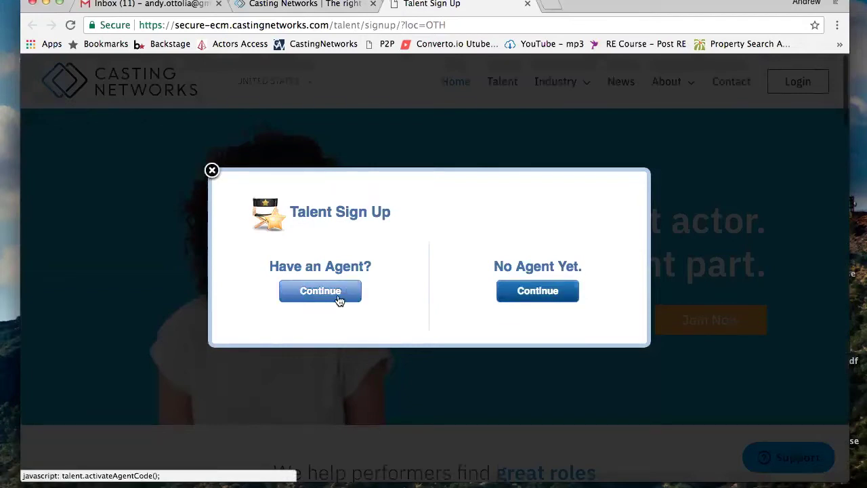
# Continue under No Agent Yet and look over the sign-up form
pyautogui.click(548, 293)
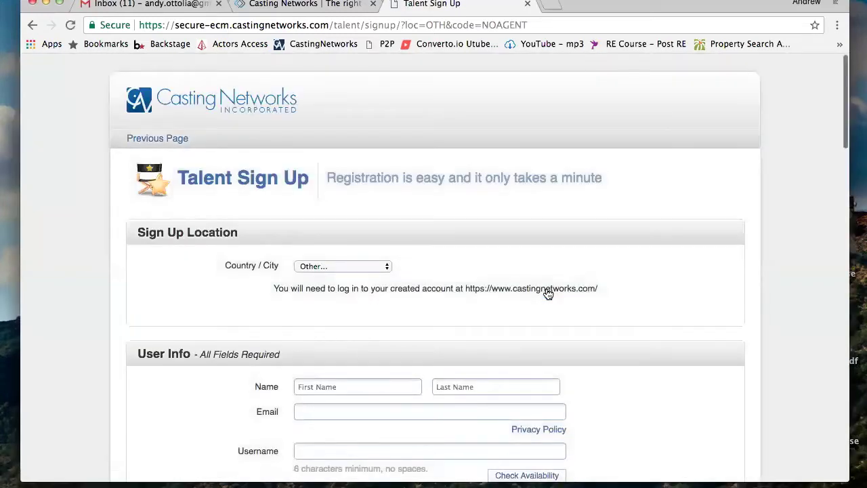
pyautogui.scroll(-3, 548, 294)
pyautogui.scroll(-5, 548, 294)
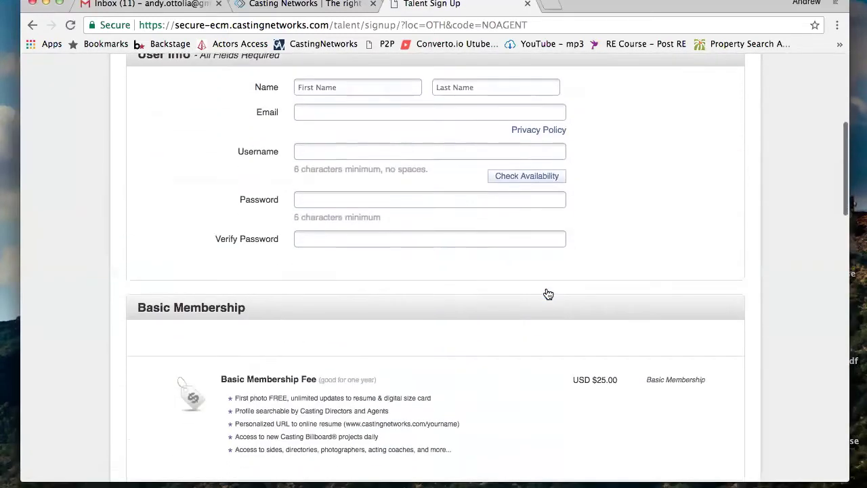
pyautogui.scroll(-4, 549, 295)
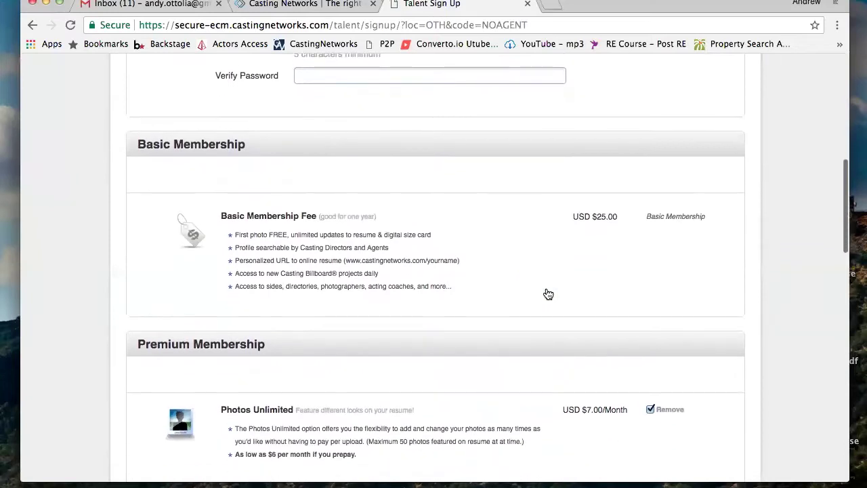
pyautogui.scroll(-3, 548, 294)
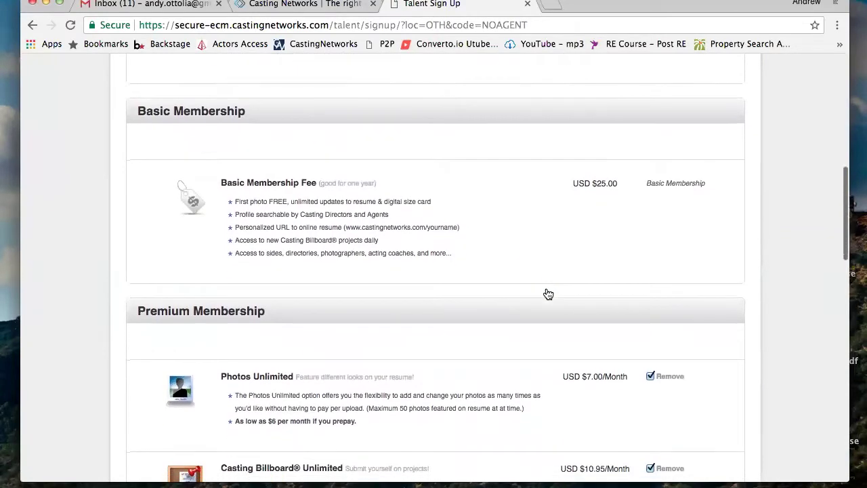
pyautogui.scroll(-3, 548, 295)
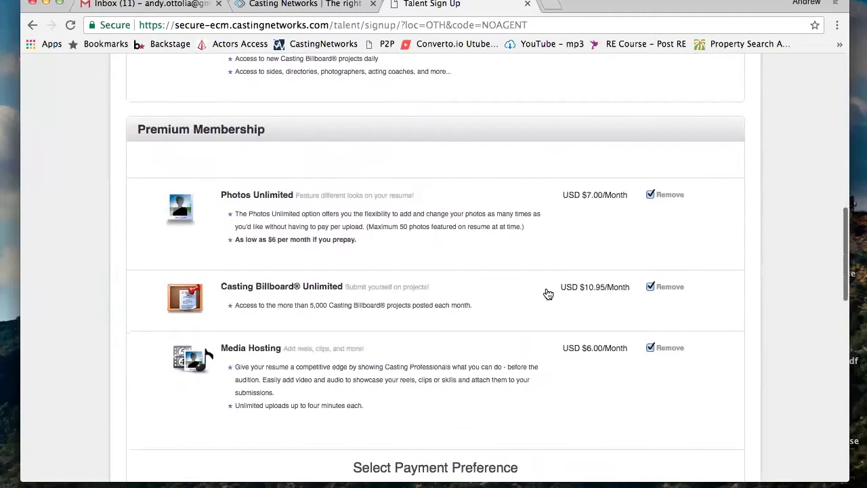
pyautogui.scroll(15, 549, 294)
pyautogui.scroll(-1, 548, 294)
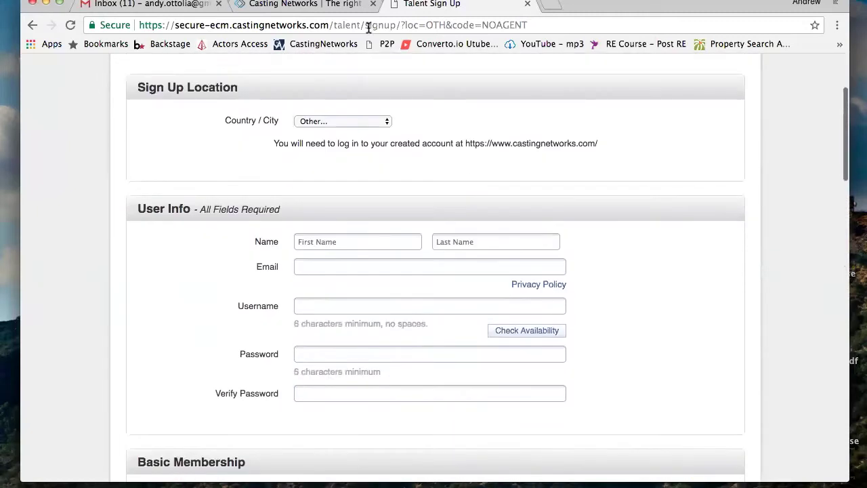
# Set the Country / City sign-up location to Miami
pyautogui.click(332, 122)
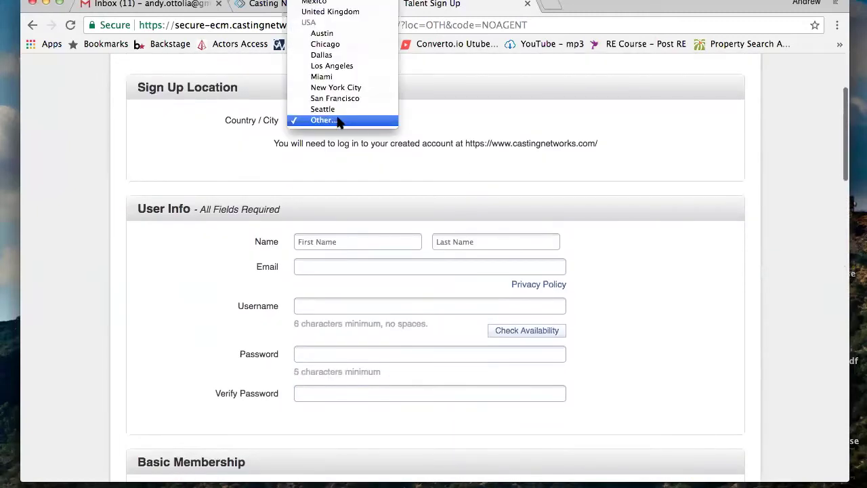
pyautogui.click(346, 78)
pyautogui.scroll(-5, 355, 244)
# Enter the talent's first name, last name and e-mail address in User Info
pyautogui.click(352, 242)
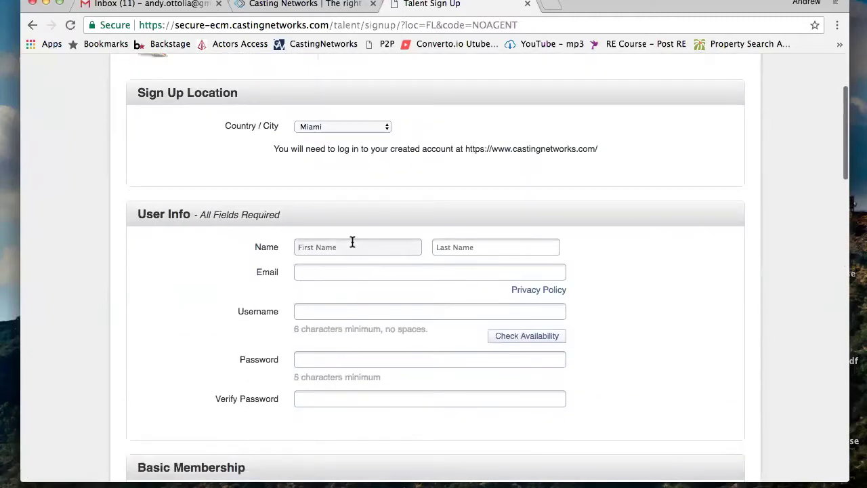
pyautogui.write('John')
pyautogui.click(521, 254)
pyautogui.write('Doe')
pyautogui.click(427, 273)
pyautogui.write('john.doe@')
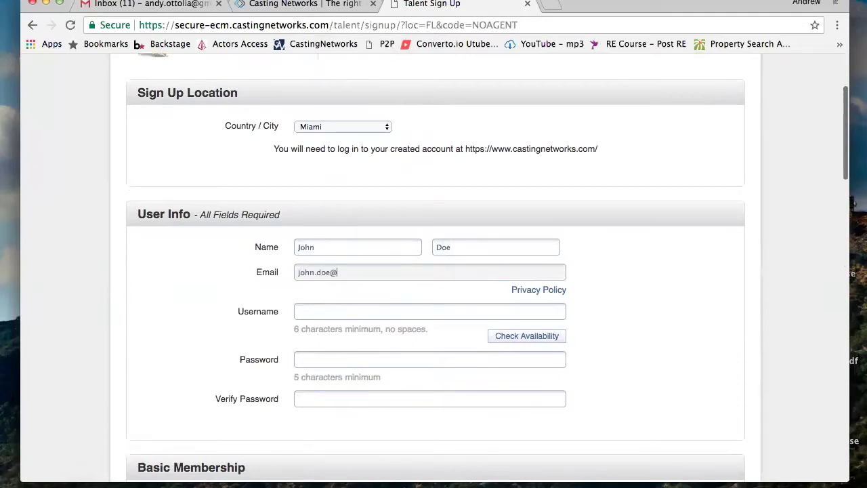
pyautogui.write('gmail.com')
# Enter the account username, then the password and its confirmation
pyautogui.click(344, 313)
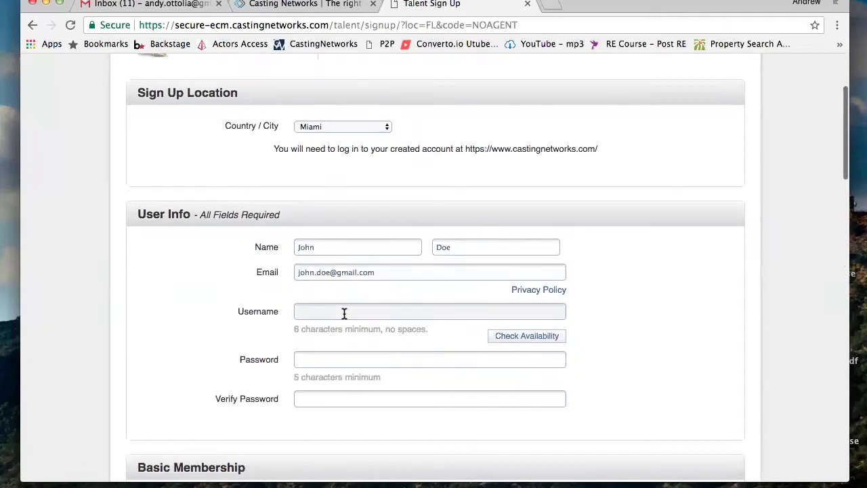
pyautogui.write('John.Doe44444')
pyautogui.click(359, 364)
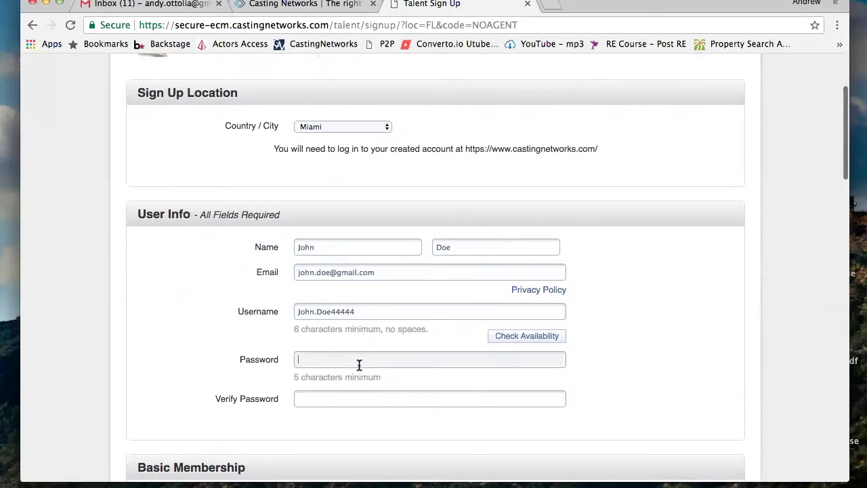
pyautogui.write('•••••••••••')
pyautogui.click(350, 399)
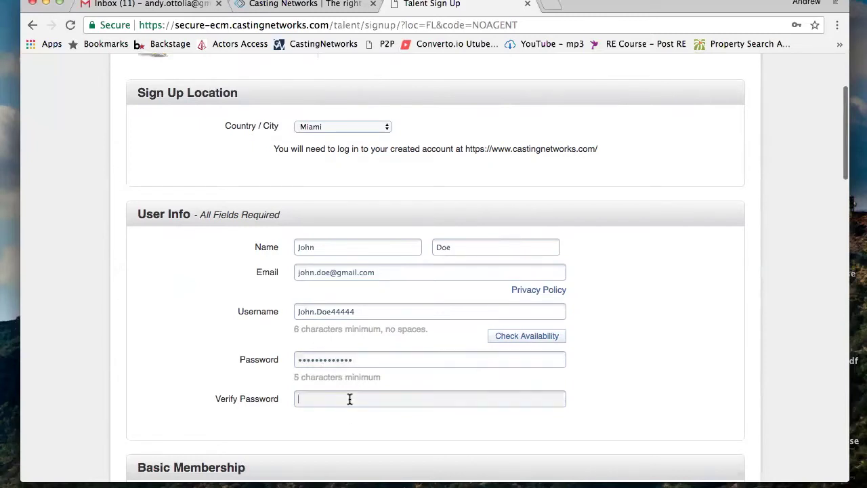
pyautogui.write('••••••••••')
pyautogui.scroll(-5, 349, 394)
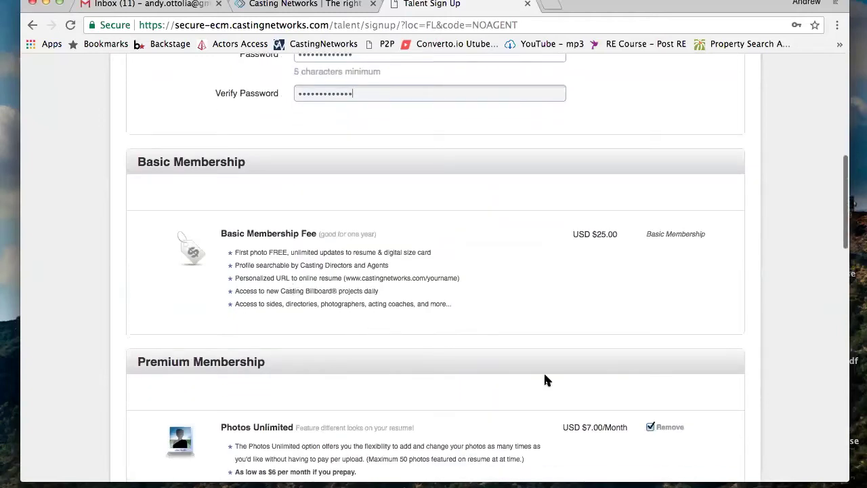
pyautogui.scroll(-3, 546, 378)
pyautogui.scroll(2, 545, 380)
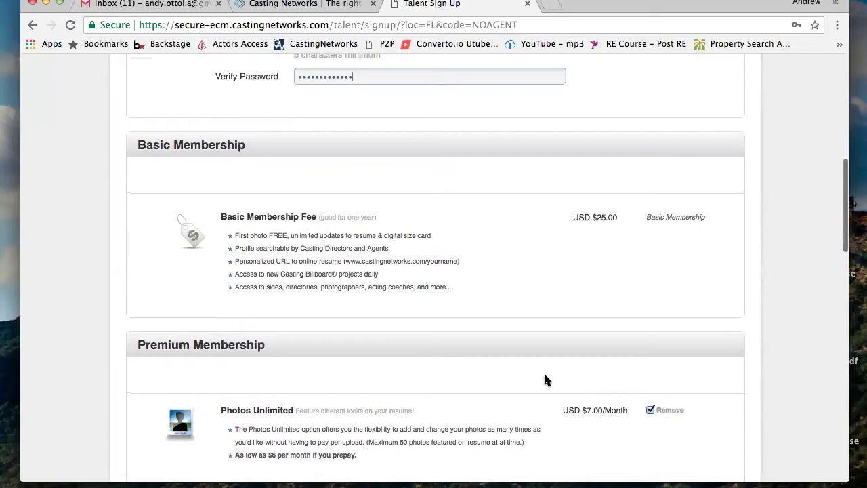
pyautogui.scroll(-3, 546, 380)
pyautogui.scroll(2, 547, 379)
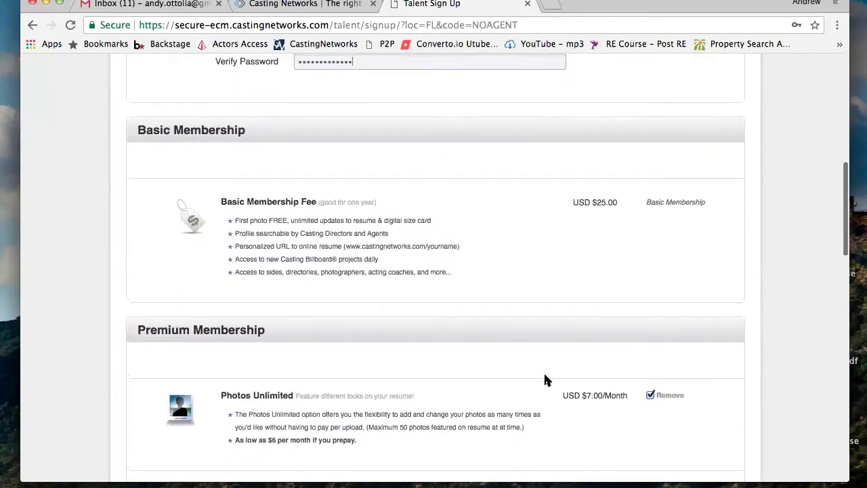
pyautogui.scroll(-1, 548, 374)
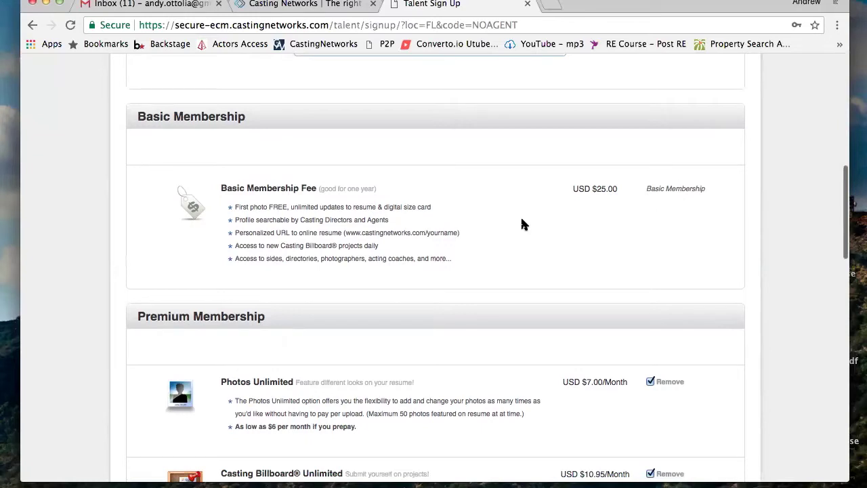
pyautogui.scroll(-5, 522, 223)
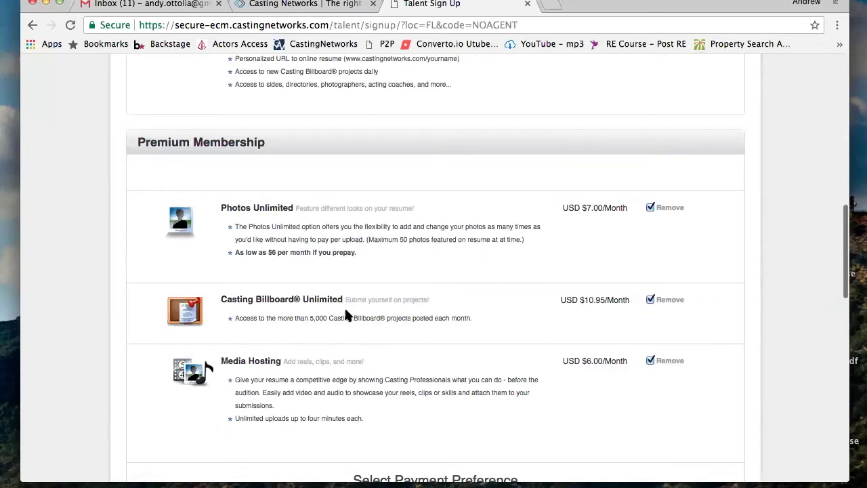
pyautogui.click(652, 208)
pyautogui.click(650, 300)
pyautogui.click(651, 361)
pyautogui.scroll(-6, 652, 361)
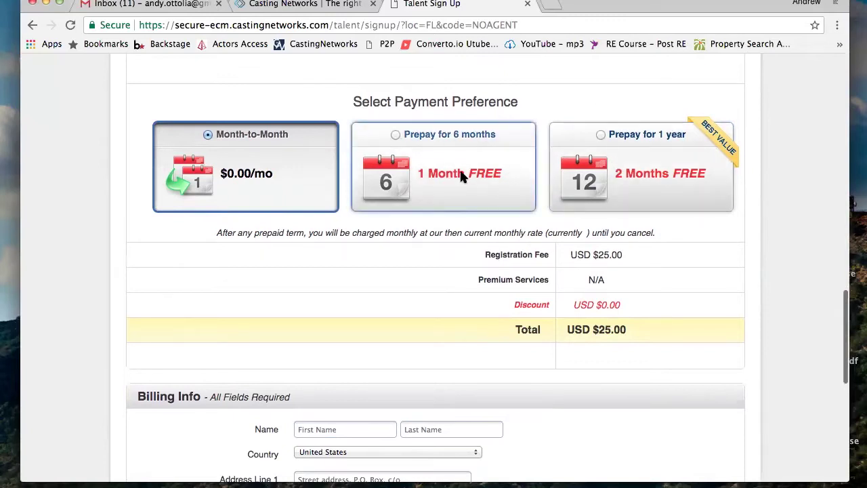
pyautogui.scroll(-2, 459, 169)
pyautogui.scroll(2, 459, 168)
pyautogui.scroll(-5, 659, 211)
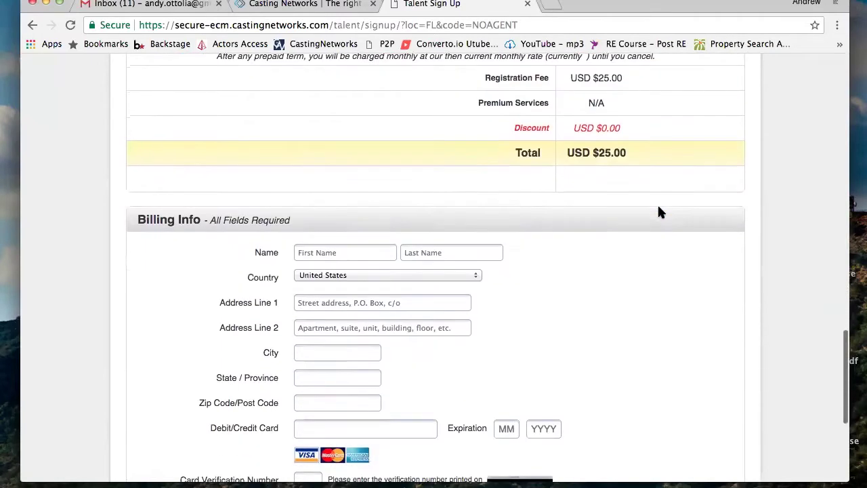
pyautogui.scroll(-3, 659, 212)
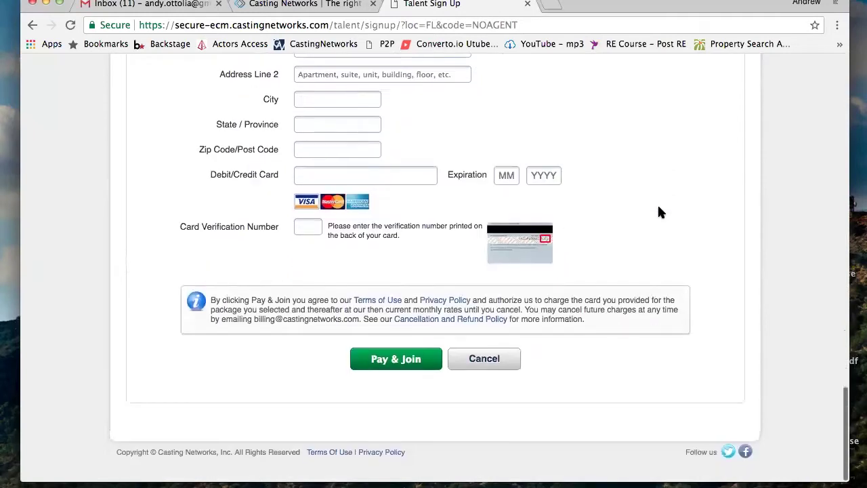
pyautogui.scroll(1, 661, 212)
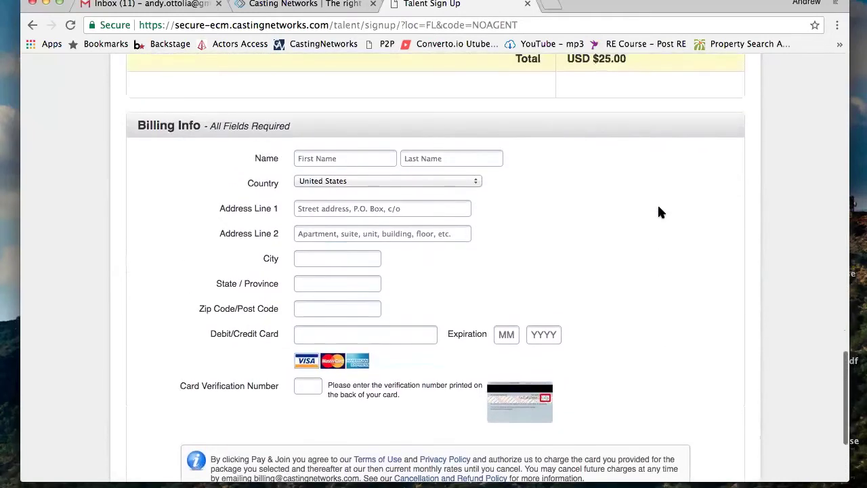
pyautogui.scroll(-3, 661, 213)
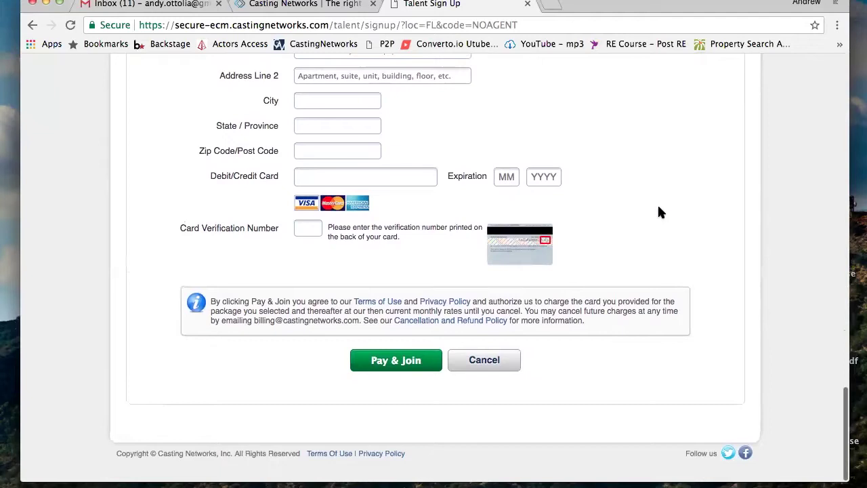
pyautogui.scroll(1, 658, 210)
pyautogui.scroll(4, 660, 205)
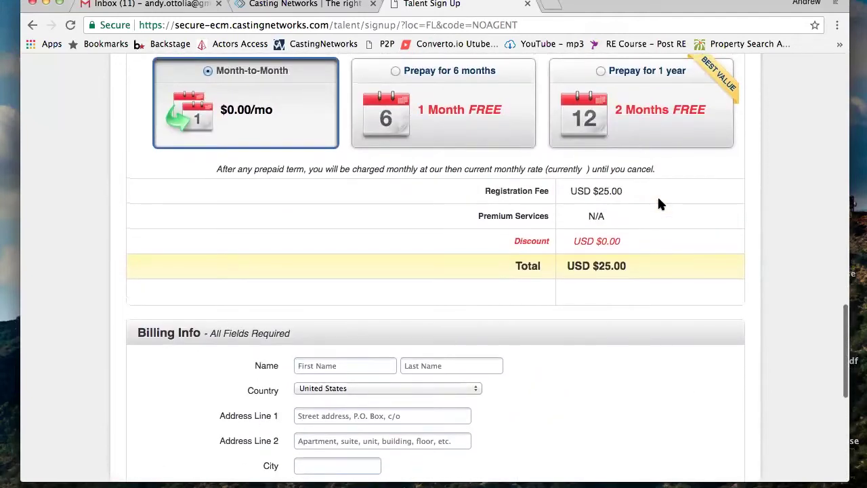
pyautogui.scroll(6, 661, 205)
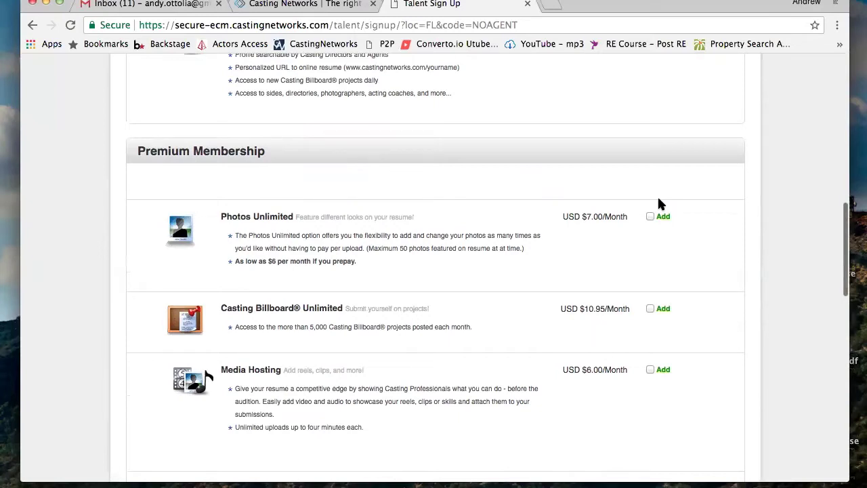
pyautogui.scroll(1, 661, 203)
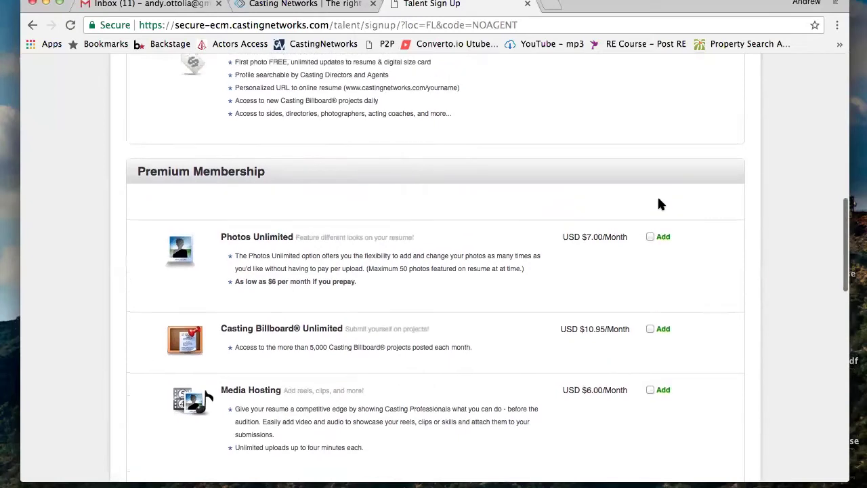
pyautogui.scroll(1, 660, 204)
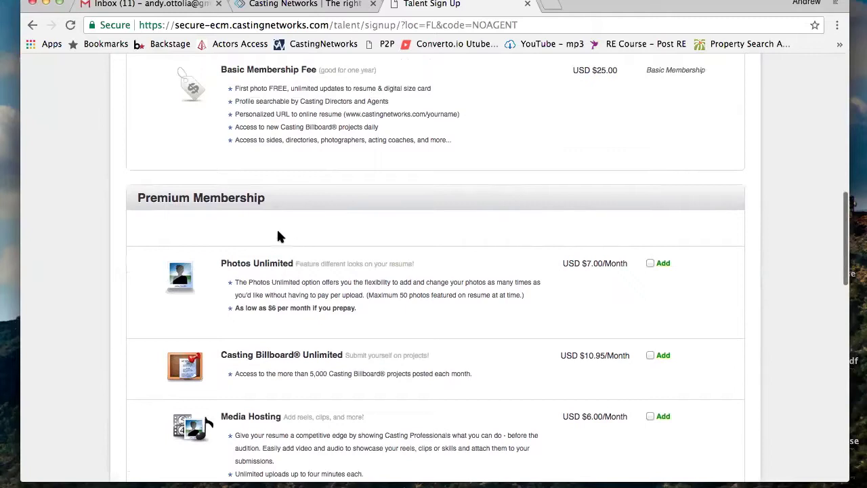
pyautogui.scroll(5, 473, 215)
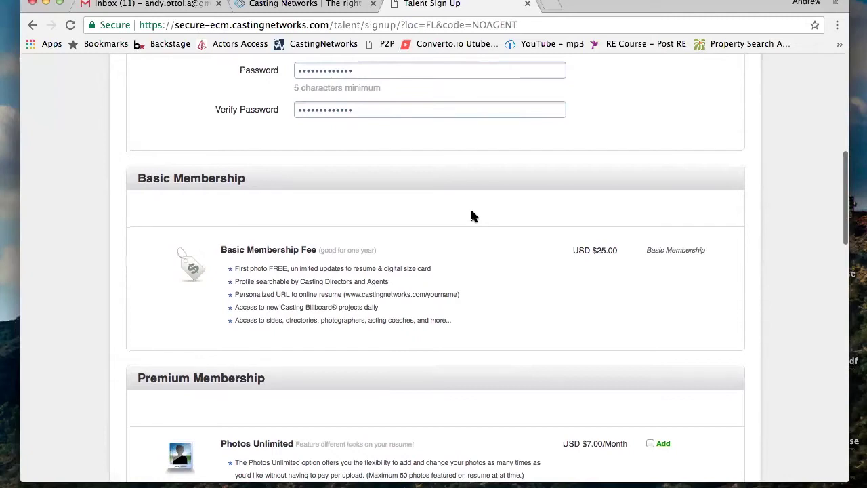
pyautogui.scroll(-5, 473, 216)
pyautogui.scroll(-1, 473, 215)
pyautogui.scroll(1, 473, 215)
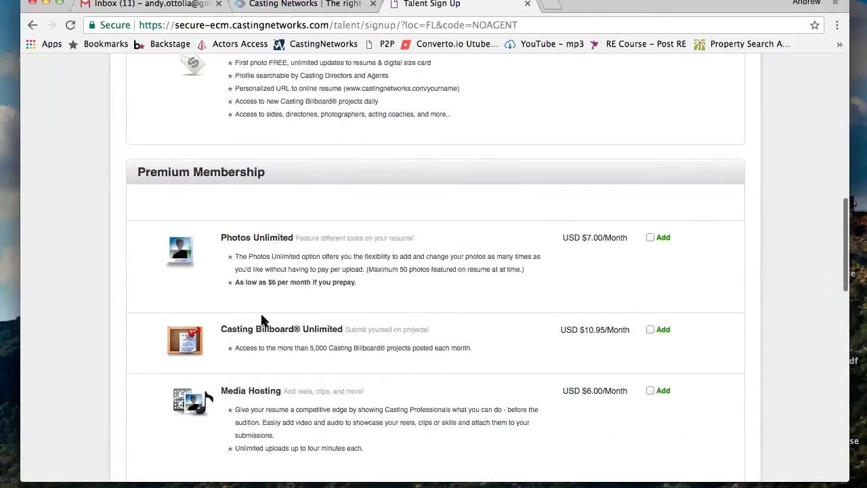
pyautogui.scroll(-1, 348, 346)
pyautogui.scroll(2, 348, 347)
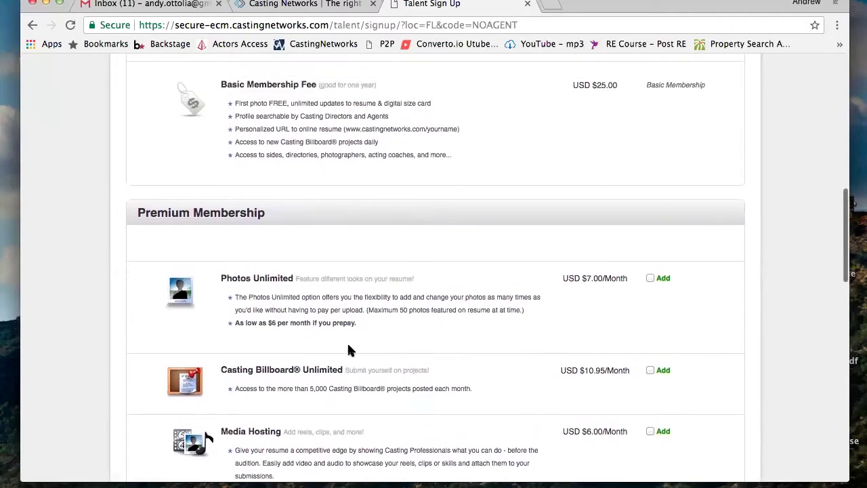
pyautogui.scroll(1, 349, 349)
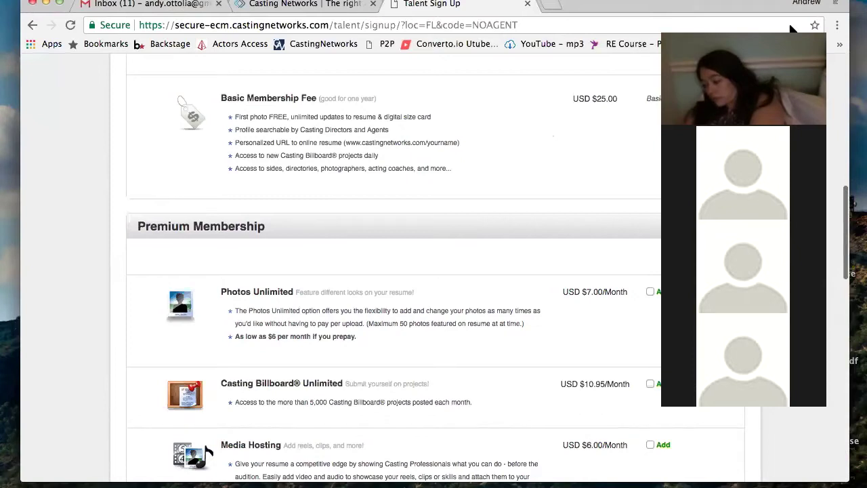
pyautogui.scroll(10, 271, 222)
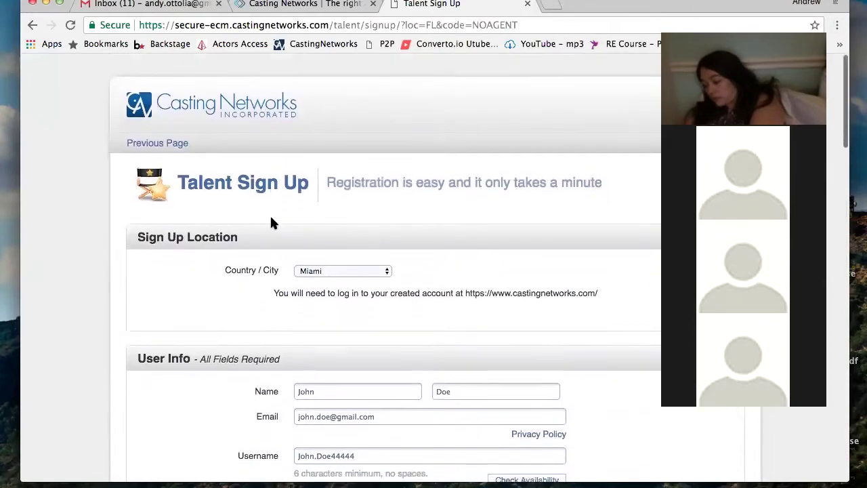
# Log in from the CastingNetworks bookmark with the saved username, then go to Create User
pyautogui.click(298, 43)
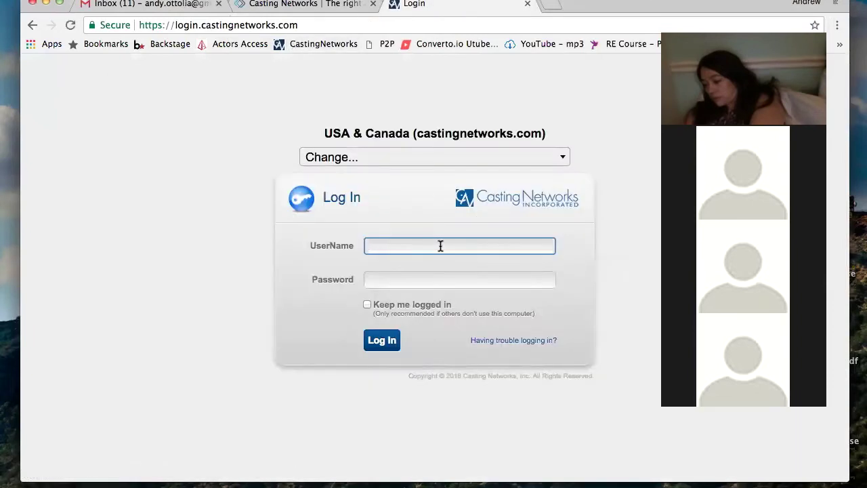
pyautogui.write('AndrewOttolia')
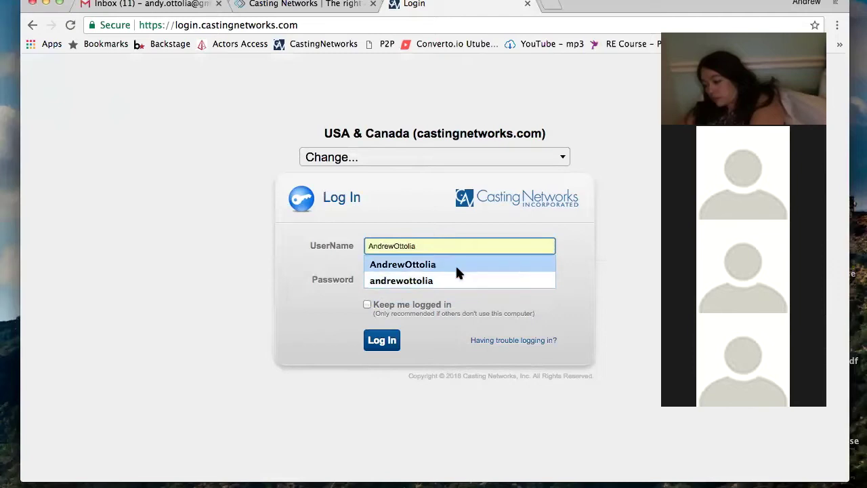
pyautogui.click(456, 268)
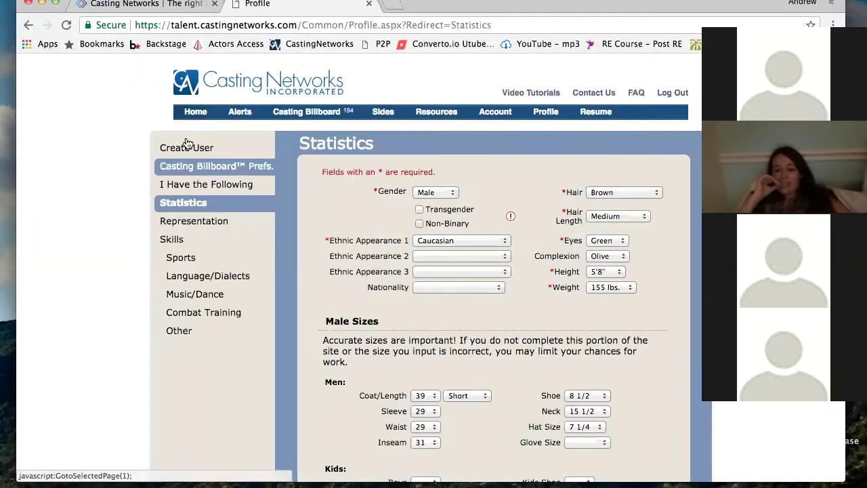
pyautogui.click(188, 145)
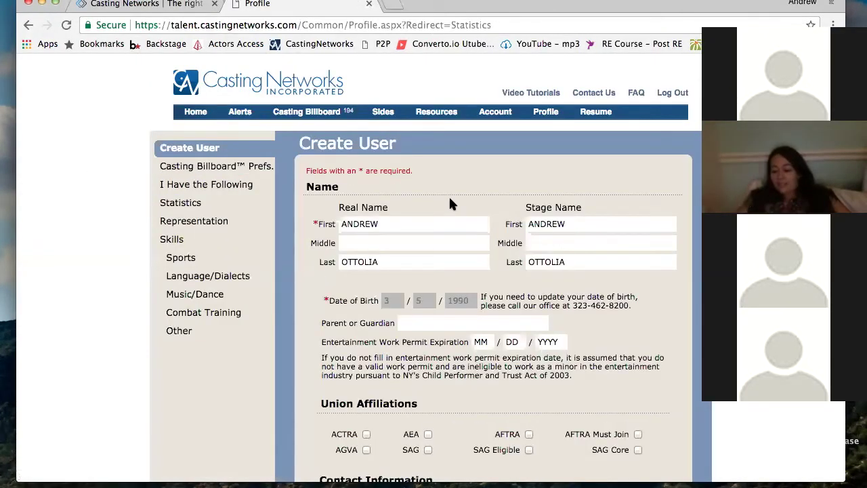
# Tick SAG Eligible under Union Affiliations on the Create User page
pyautogui.scroll(-1, 451, 203)
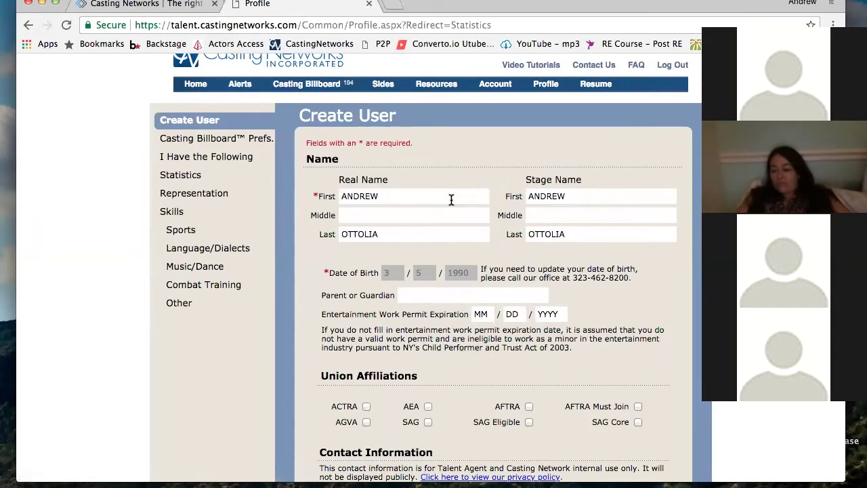
pyautogui.scroll(-1, 451, 199)
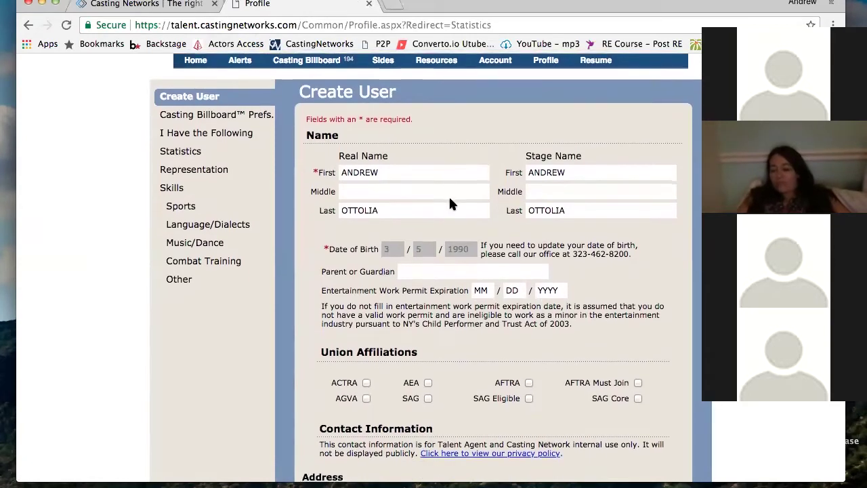
pyautogui.scroll(-2, 449, 200)
pyautogui.scroll(-5, 450, 201)
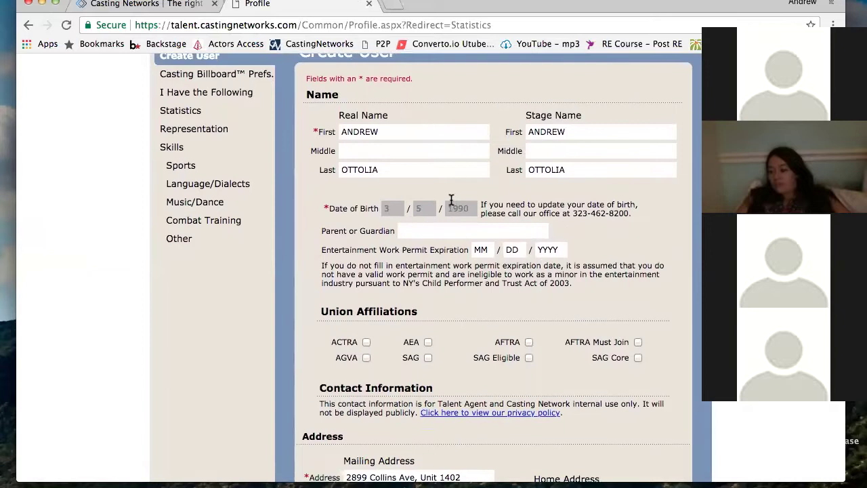
pyautogui.scroll(3, 450, 199)
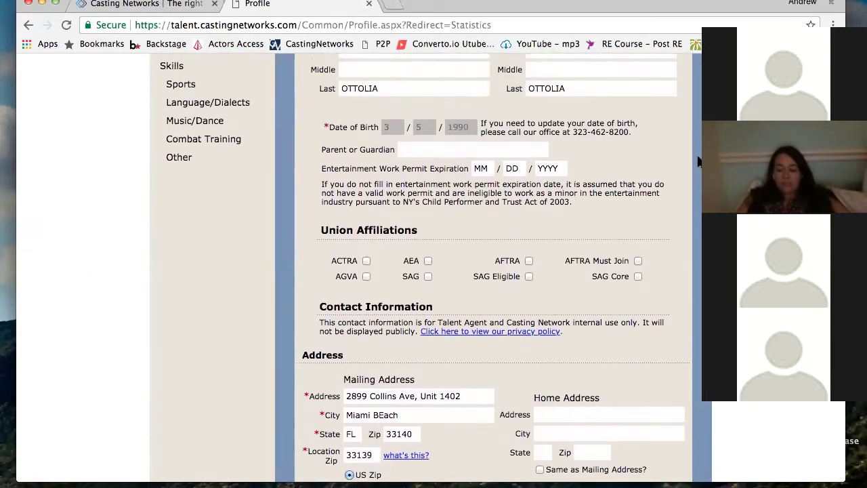
pyautogui.click(716, 21)
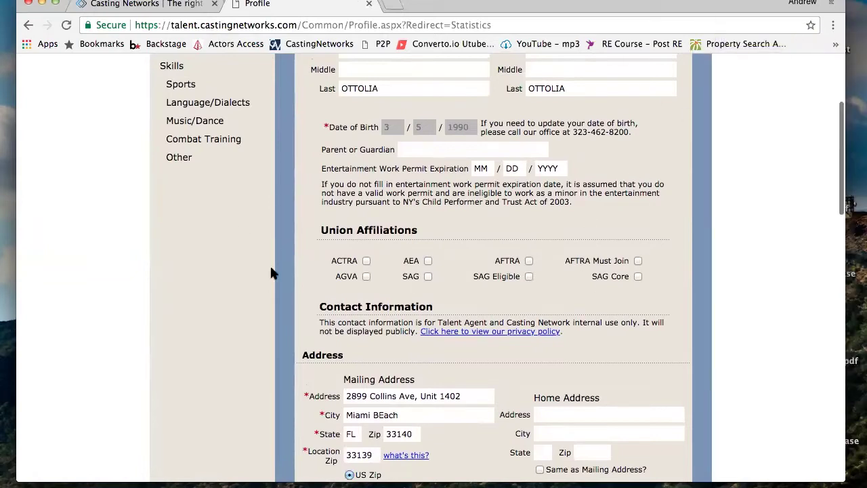
pyautogui.click(529, 277)
# Review the rest of the form and move the Casting Networks tab into its own window
pyautogui.scroll(1, 527, 167)
pyautogui.scroll(3, 527, 167)
pyautogui.scroll(-5, 526, 167)
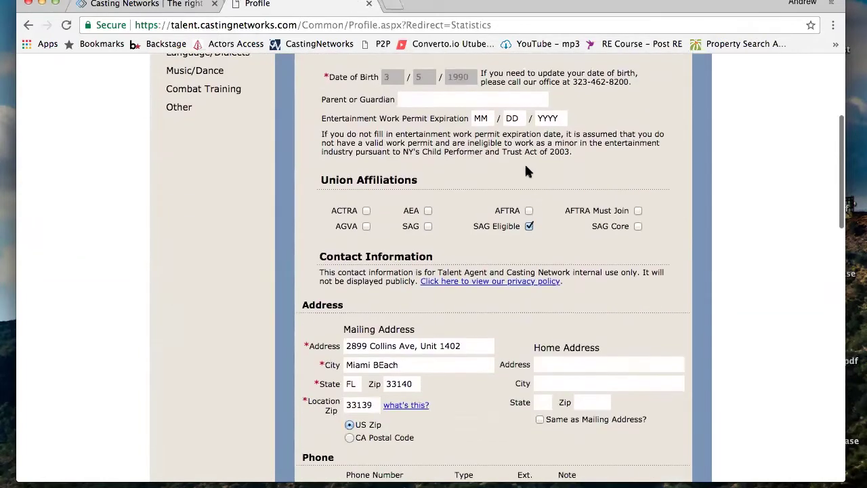
pyautogui.scroll(-10, 525, 168)
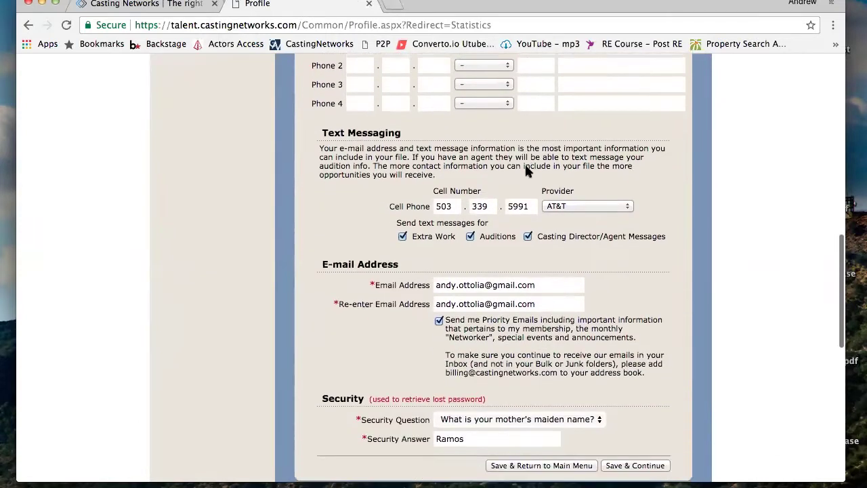
pyautogui.scroll(-6, 527, 169)
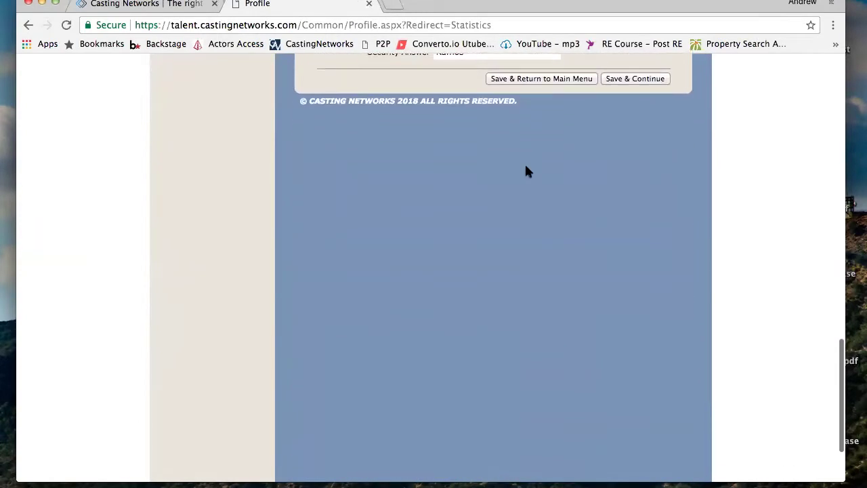
pyautogui.scroll(-5, 527, 171)
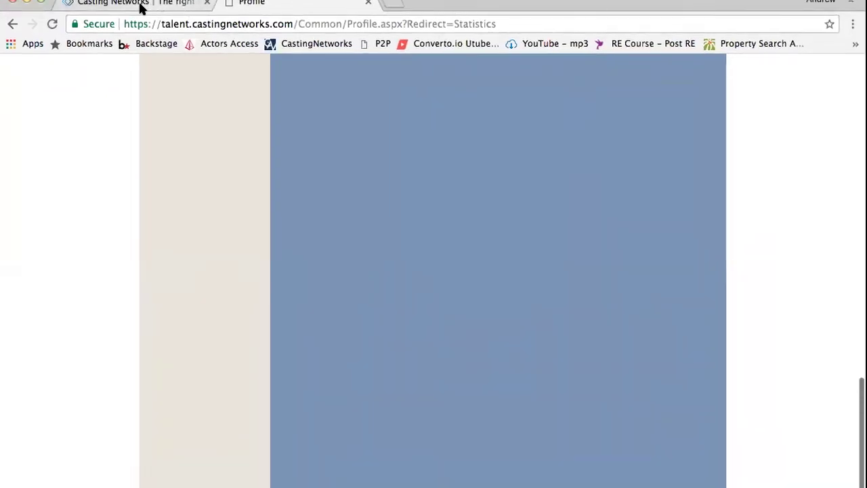
pyautogui.moveTo(140, 6); pyautogui.dragTo(108, 164)
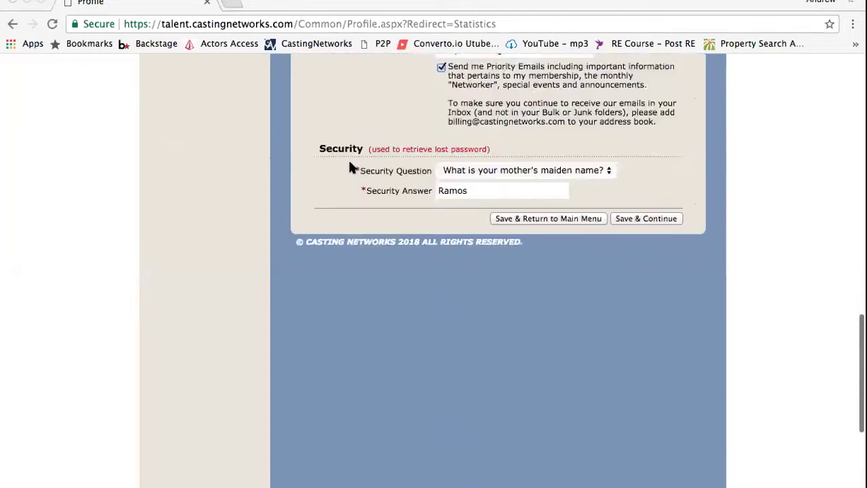
pyautogui.scroll(20, 349, 158)
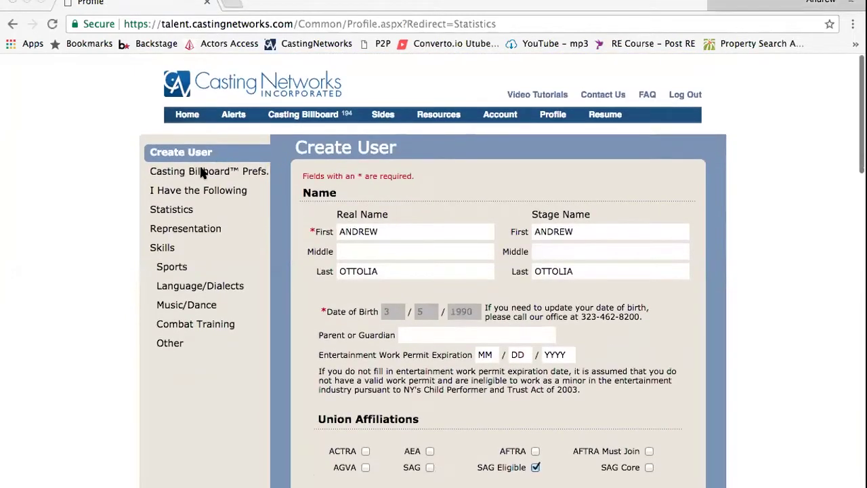
# Go to Casting Billboard Prefs, enter 'gmail.com' and look through the page
pyautogui.click(202, 172)
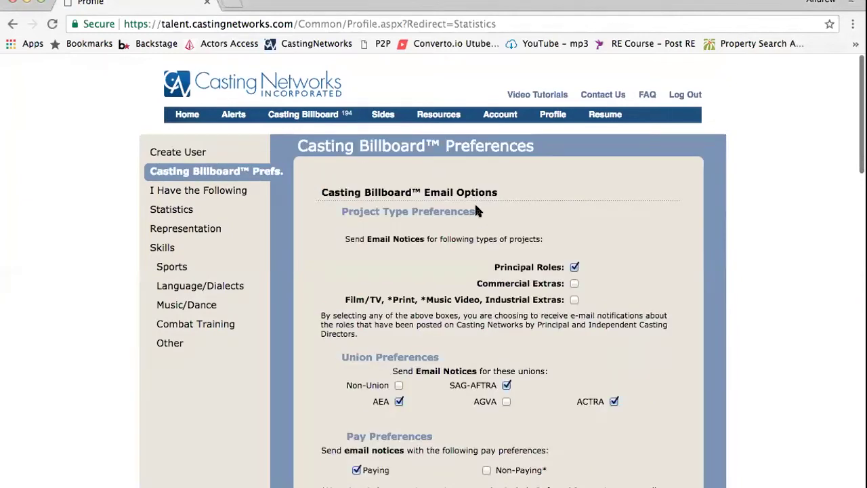
pyautogui.scroll(-10, 475, 201)
pyautogui.scroll(1, 476, 205)
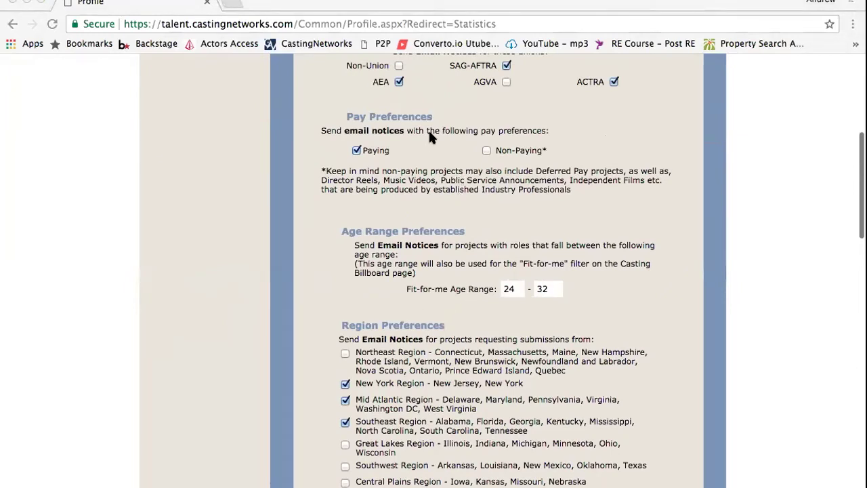
pyautogui.write('gmail.com')
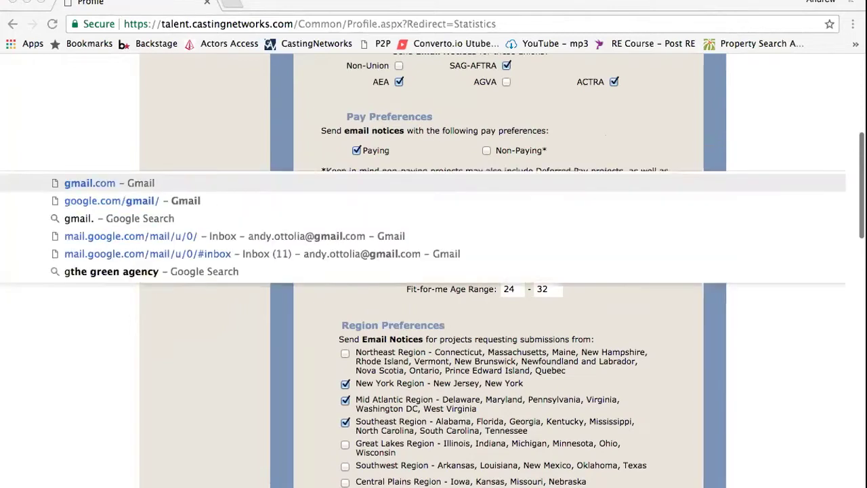
pyautogui.press('Return')
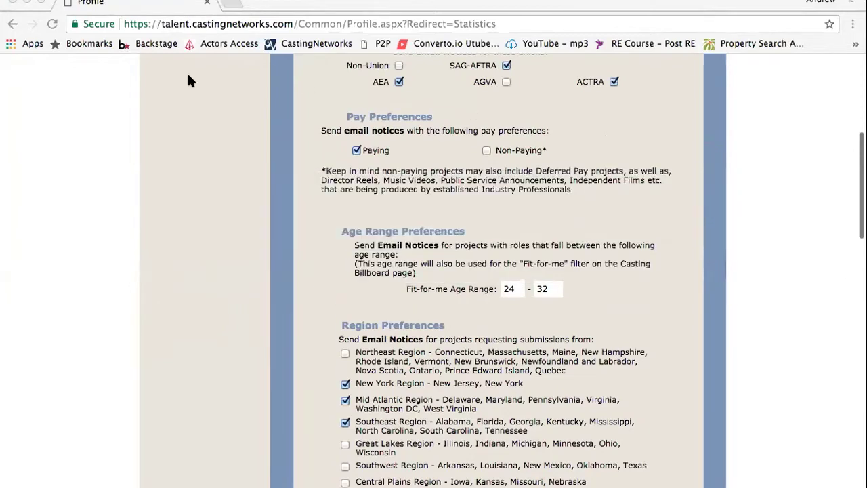
pyautogui.scroll(5, 431, 173)
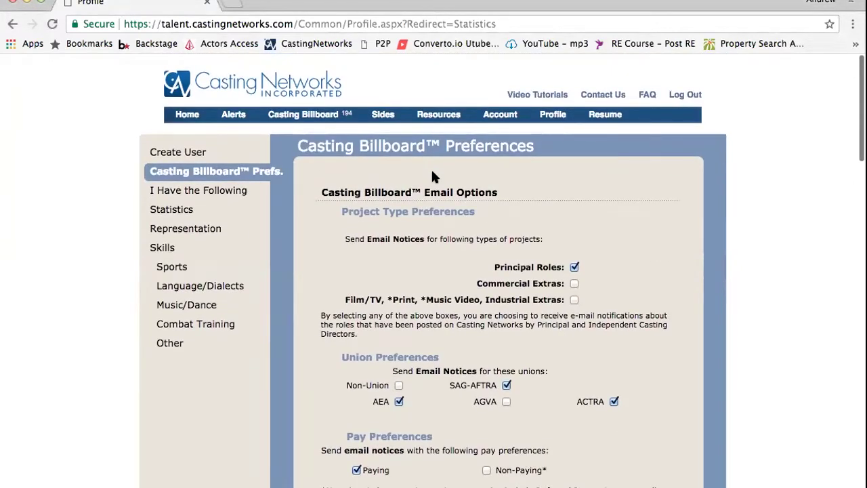
pyautogui.scroll(-5, 434, 176)
pyautogui.scroll(-6, 433, 179)
pyautogui.scroll(-20, 432, 180)
pyautogui.scroll(20, 432, 177)
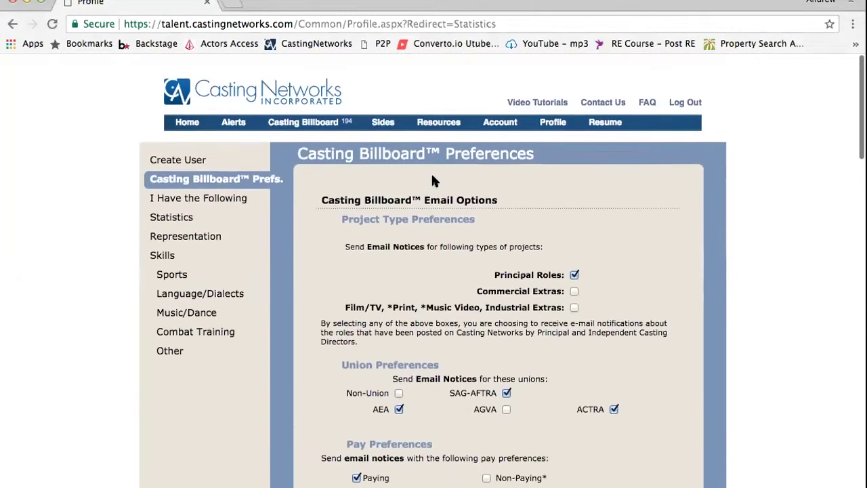
# Visit I Have the Following, then come back to Casting Billboard Prefs
pyautogui.click(208, 197)
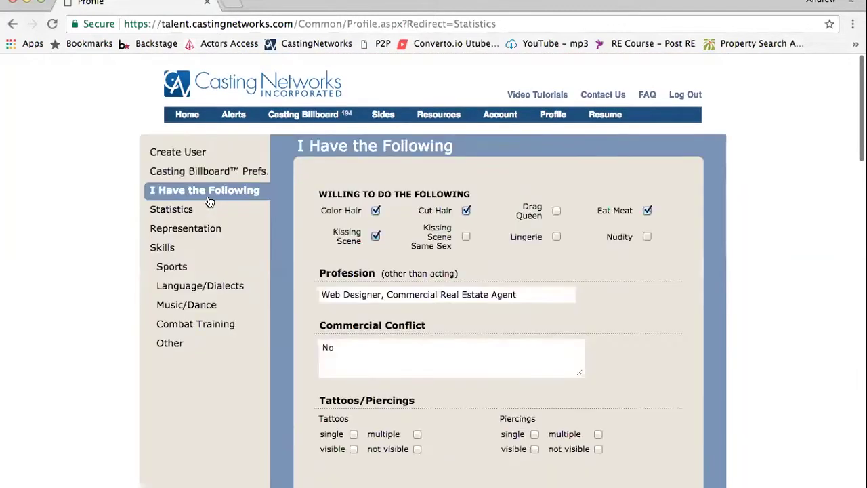
pyautogui.click(237, 178)
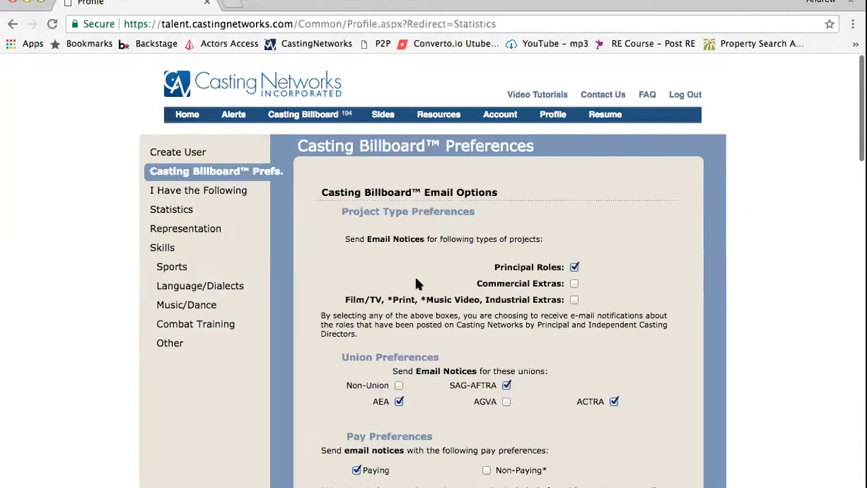
pyautogui.scroll(-1, 414, 275)
pyautogui.scroll(-2, 416, 279)
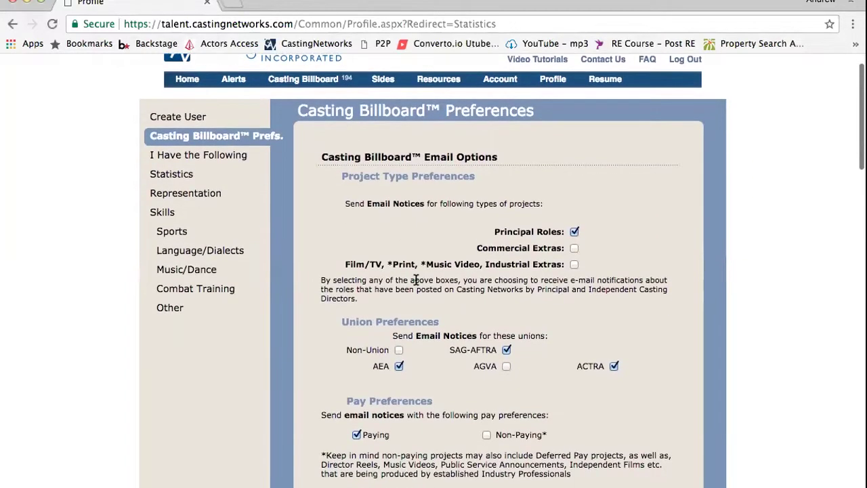
pyautogui.scroll(1, 416, 280)
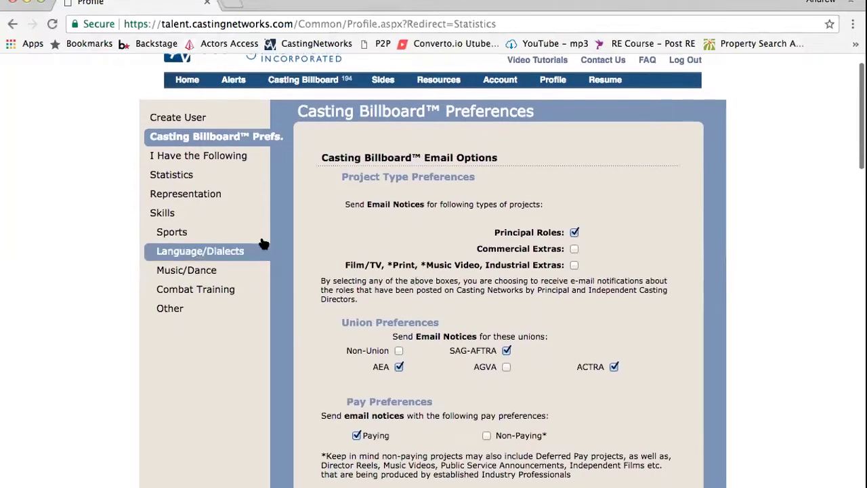
# Go to Create User and confirm the real and stage names and SAG Eligible are still set
pyautogui.click(215, 125)
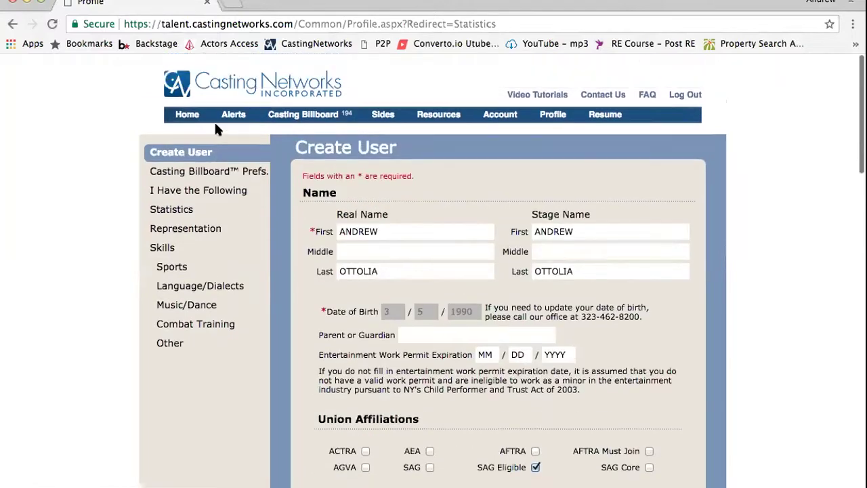
pyautogui.scroll(-1, 460, 274)
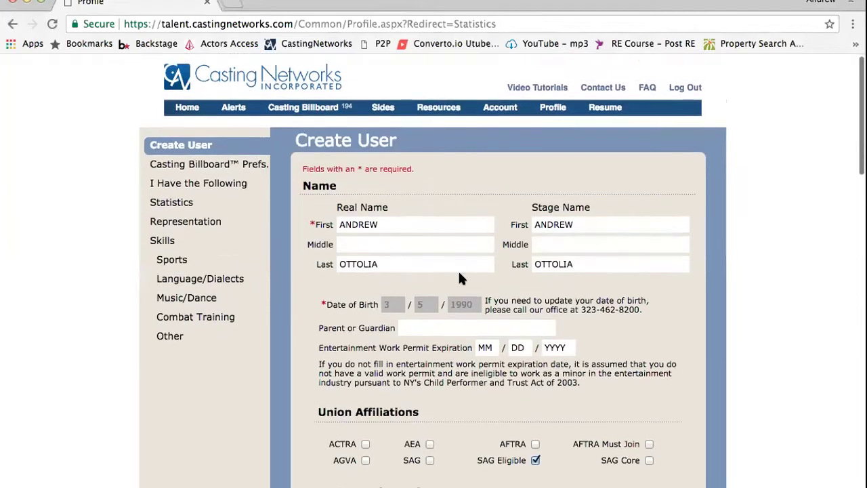
pyautogui.scroll(-3, 460, 275)
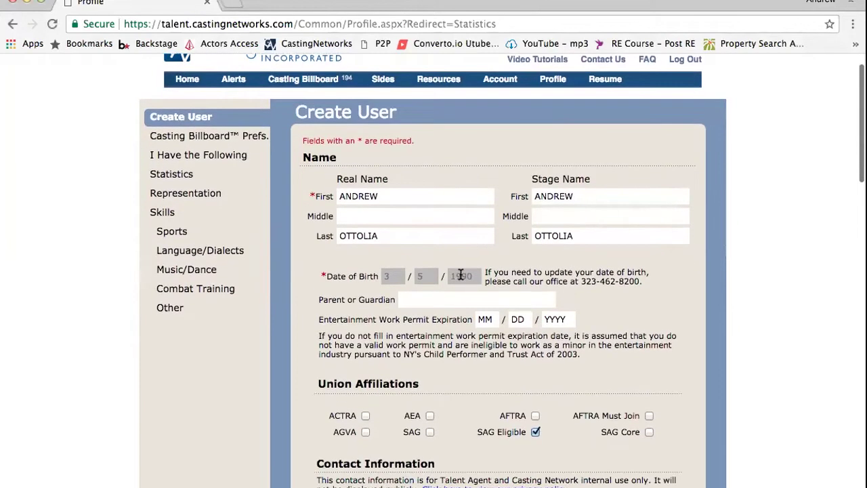
pyautogui.scroll(-4, 460, 275)
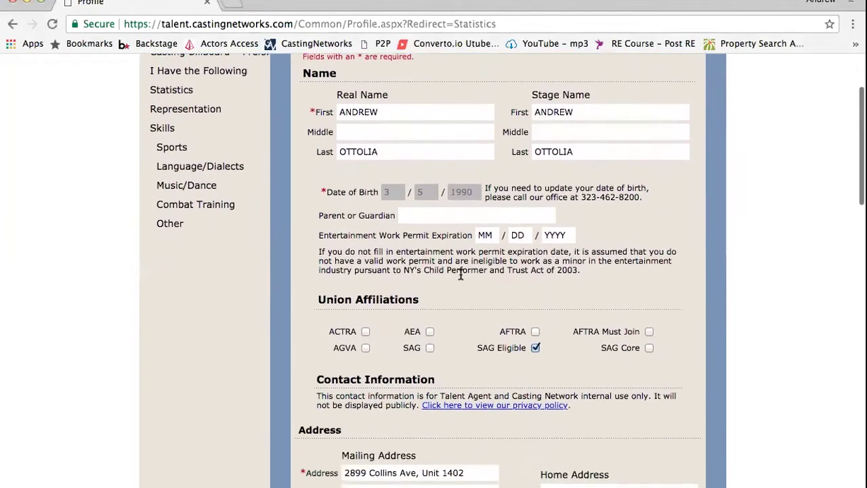
pyautogui.scroll(8, 460, 274)
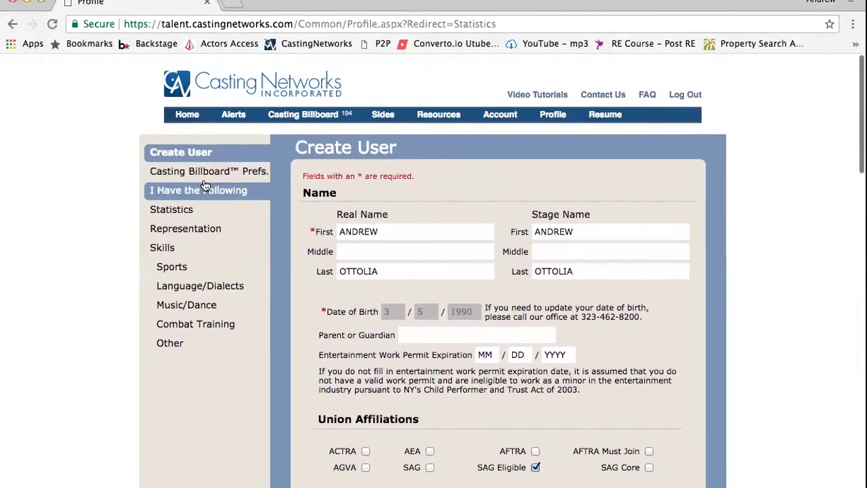
# Go back to Casting Billboard Prefs and review Principal Roles, SAG-AFTRA, AEA, ACTRA and Paying notices
pyautogui.click(205, 175)
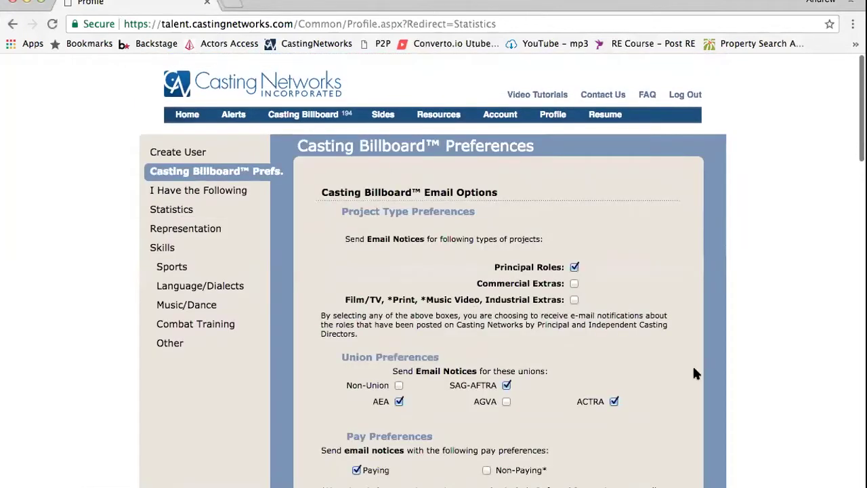
pyautogui.scroll(-2, 555, 334)
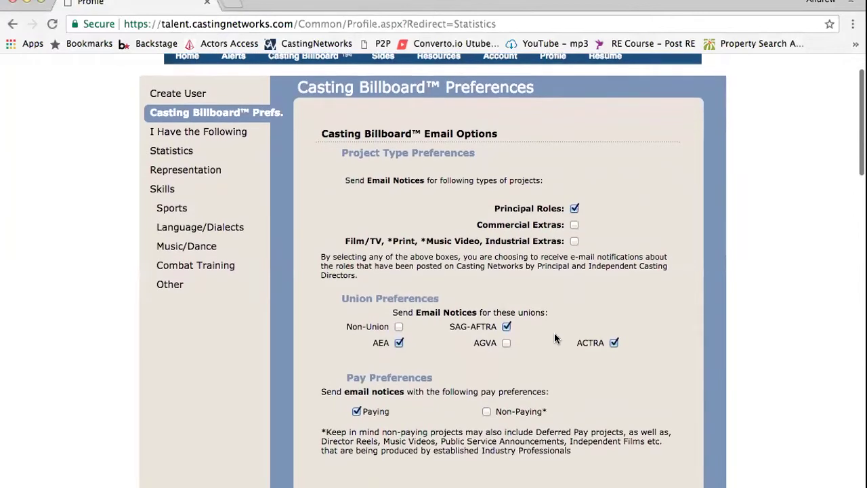
pyautogui.scroll(-1, 555, 338)
pyautogui.scroll(-2, 554, 339)
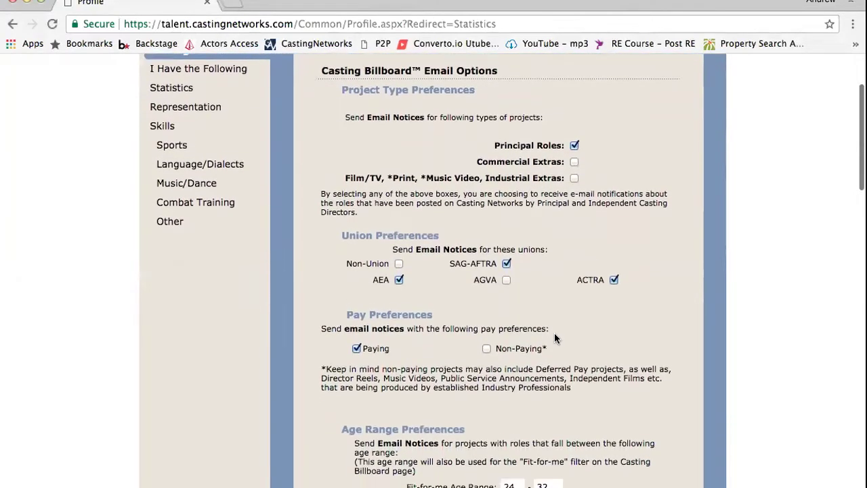
pyautogui.scroll(-8, 554, 338)
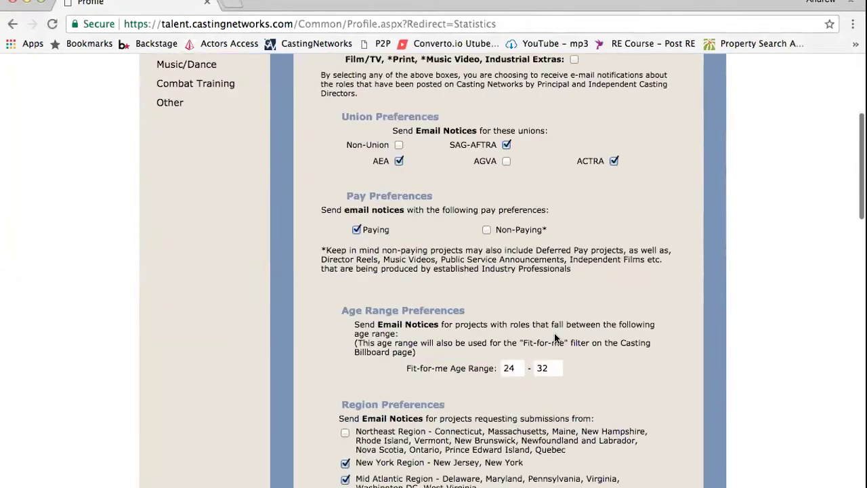
pyautogui.scroll(-2, 554, 333)
pyautogui.scroll(11, 554, 336)
pyautogui.scroll(2, 555, 338)
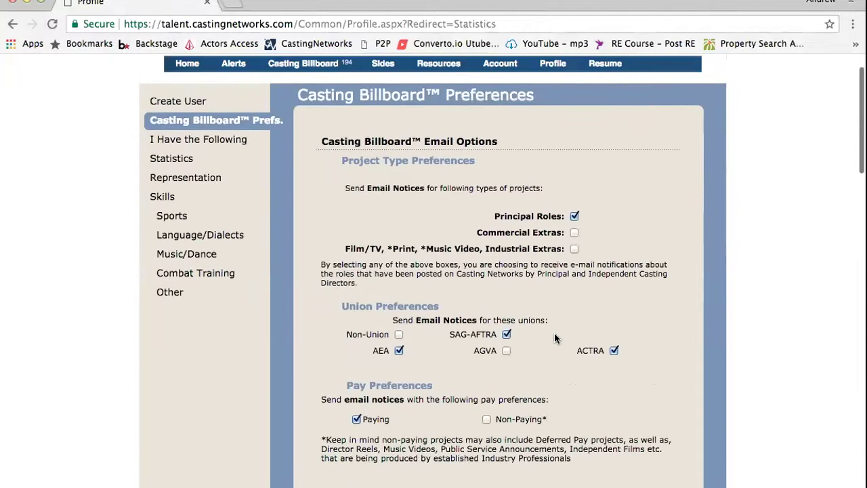
pyautogui.scroll(-4, 554, 338)
pyautogui.scroll(3, 554, 339)
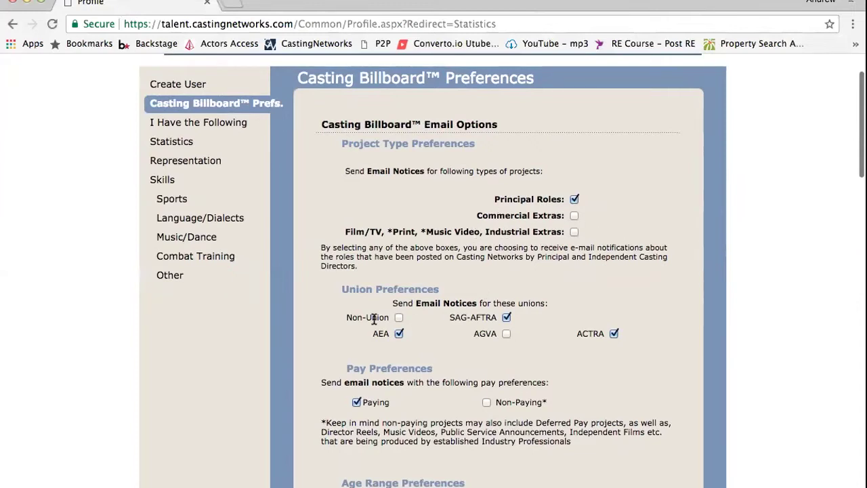
pyautogui.scroll(-2, 382, 260)
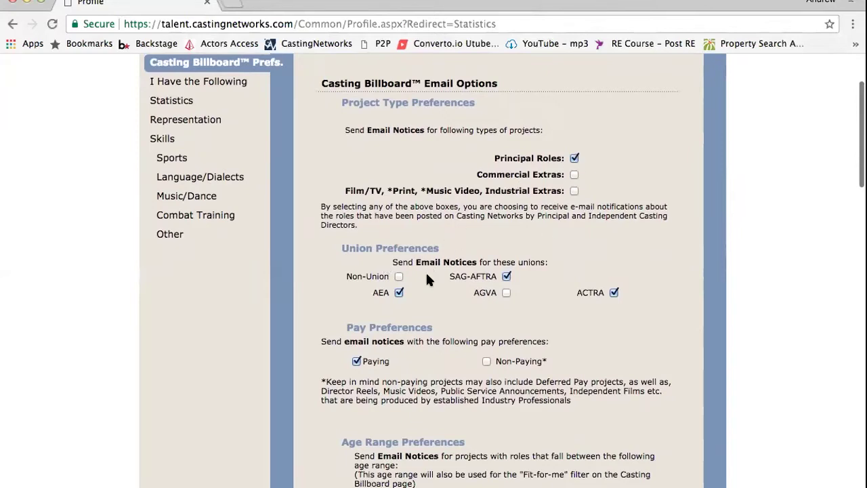
pyautogui.scroll(-1, 407, 342)
pyautogui.scroll(-1, 407, 342)
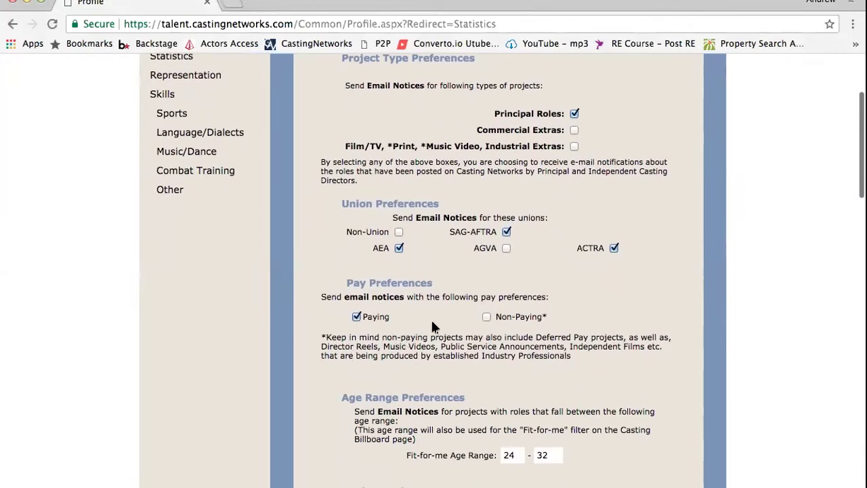
pyautogui.scroll(-3, 427, 332)
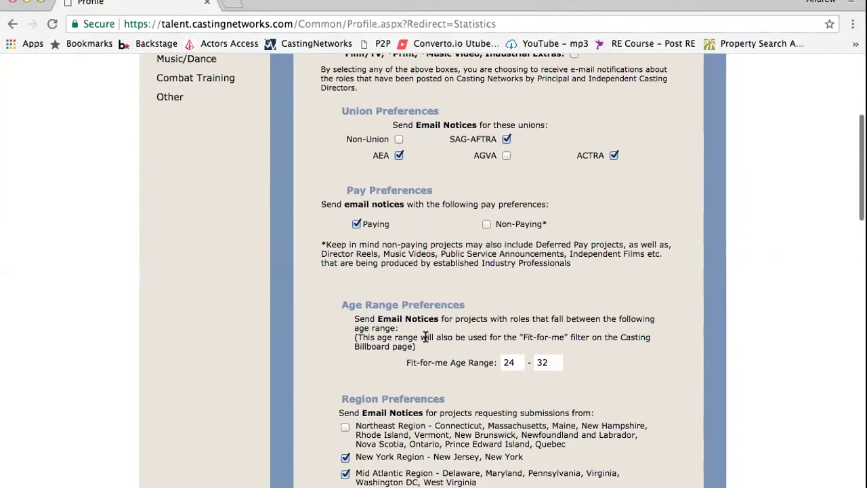
pyautogui.scroll(-1, 426, 337)
pyautogui.scroll(6, 425, 339)
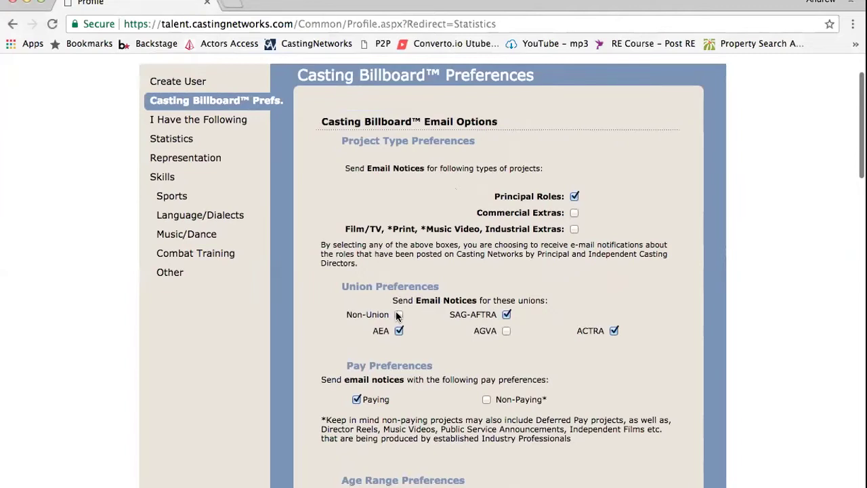
# Leave the Non-Union checkbox ticked under Union Preferences
pyautogui.click(398, 315)
pyautogui.click(399, 315)
pyautogui.click(399, 314)
pyautogui.scroll(-5, 496, 318)
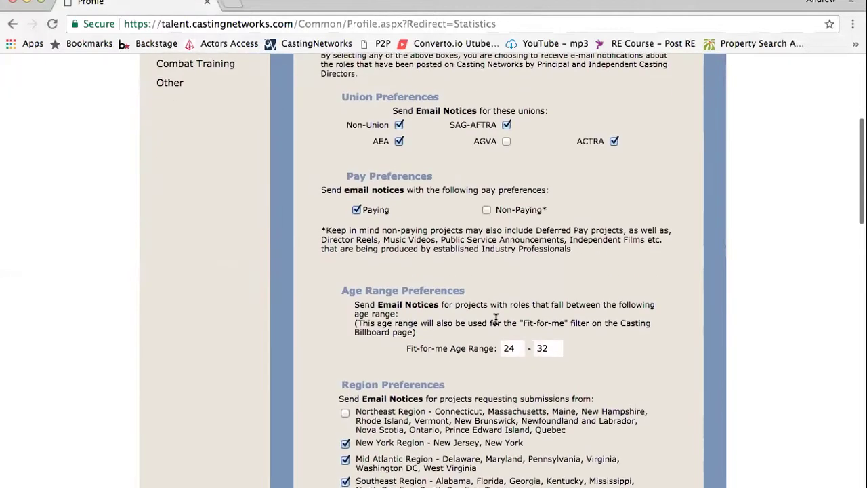
pyautogui.scroll(4, 496, 320)
pyautogui.scroll(-2, 496, 322)
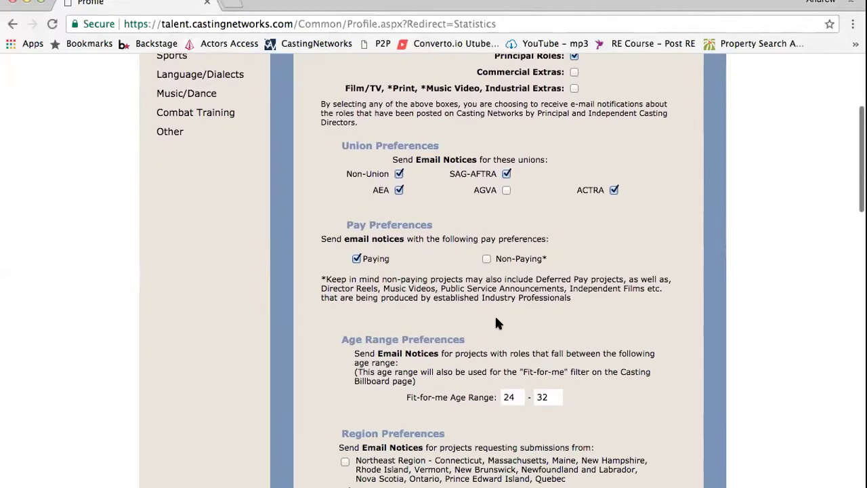
pyautogui.scroll(-1, 496, 323)
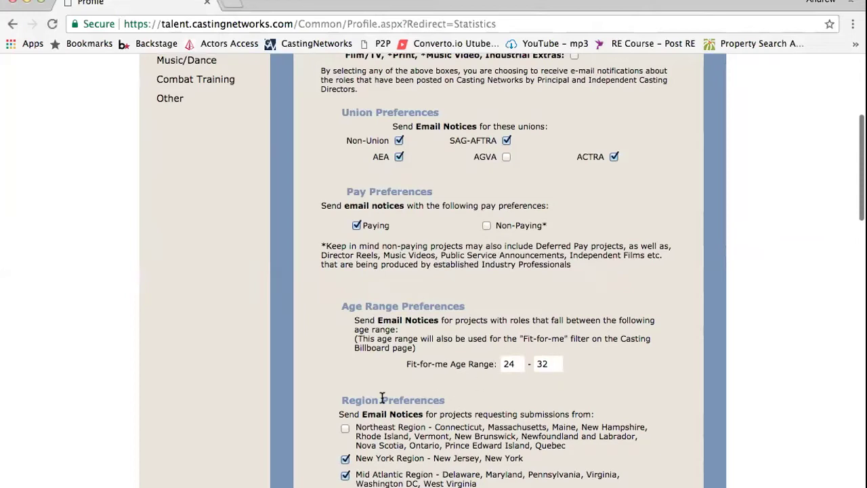
# Enter a Fit-for-me age range of 24 to 32 and tick New York, Mid Atlantic and Southeast Region
pyautogui.click(513, 361)
pyautogui.scroll(-3, 520, 381)
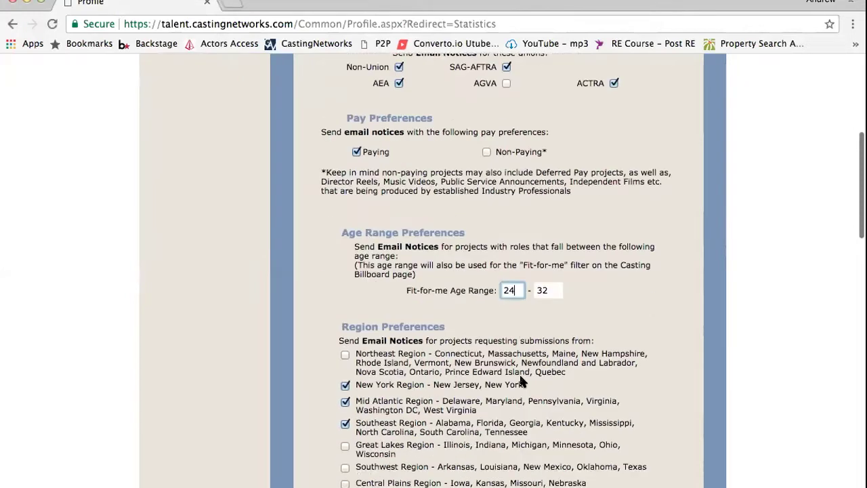
pyautogui.scroll(-3, 520, 377)
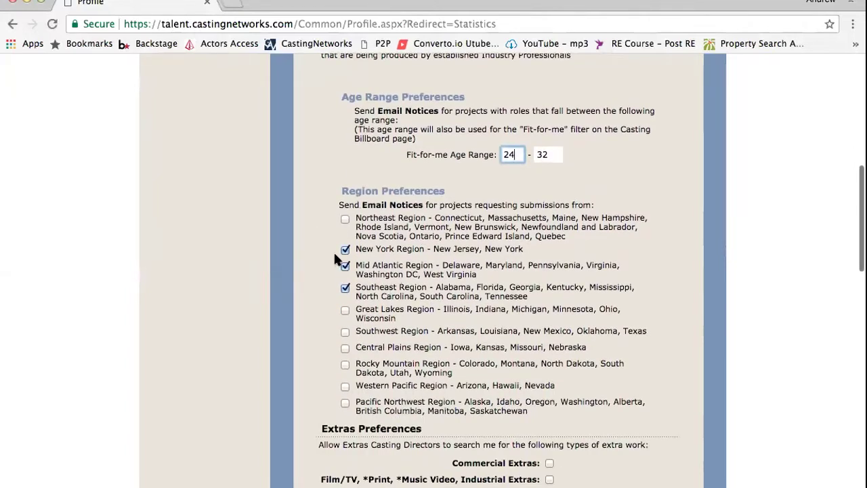
pyautogui.scroll(1, 442, 221)
pyautogui.scroll(-1, 442, 220)
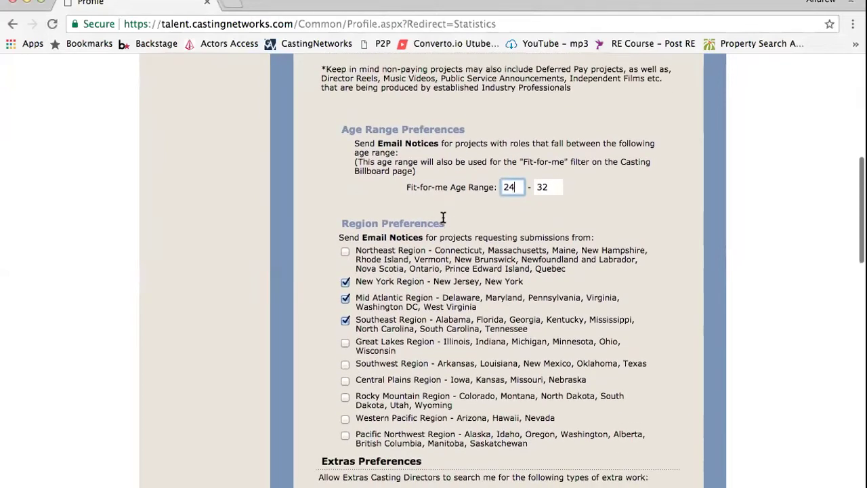
pyautogui.scroll(-1, 443, 217)
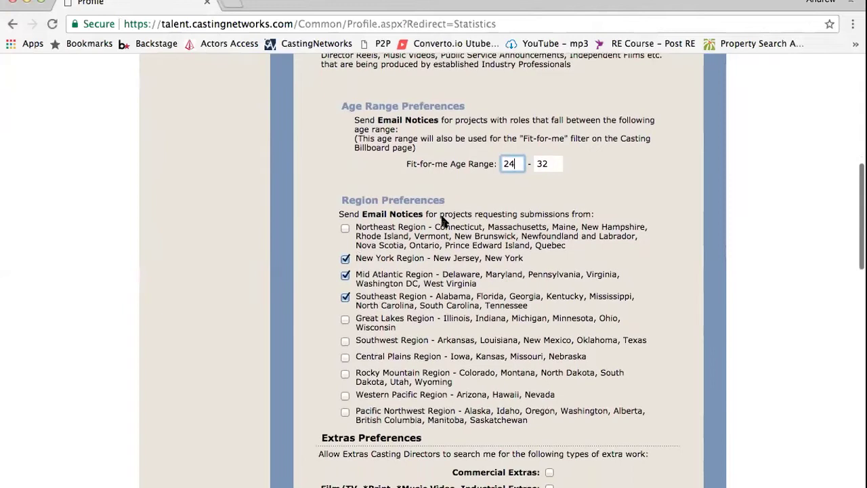
pyautogui.scroll(-1, 443, 217)
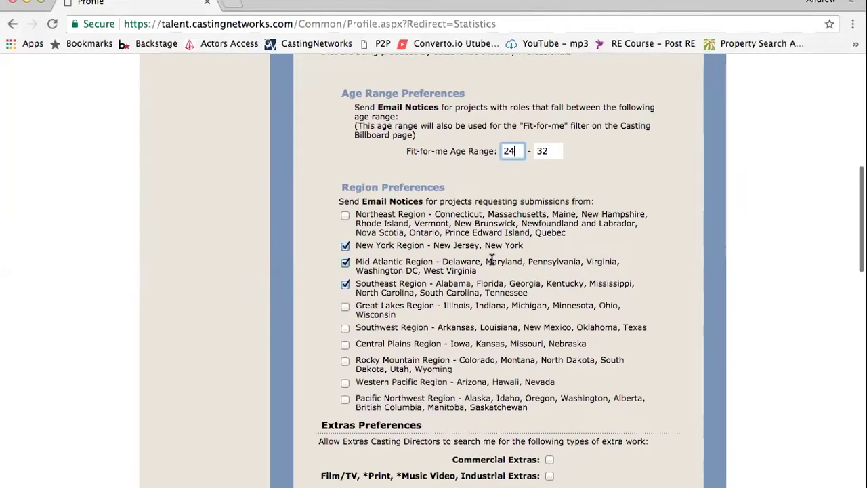
pyautogui.scroll(-5, 367, 316)
pyautogui.scroll(-4, 366, 315)
pyautogui.scroll(7, 367, 315)
pyautogui.scroll(-3, 364, 318)
pyautogui.scroll(6, 366, 319)
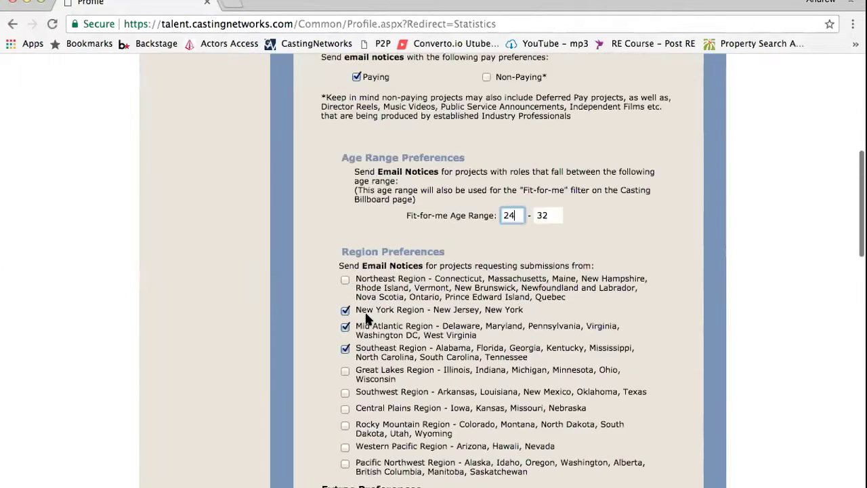
pyautogui.scroll(-4, 366, 315)
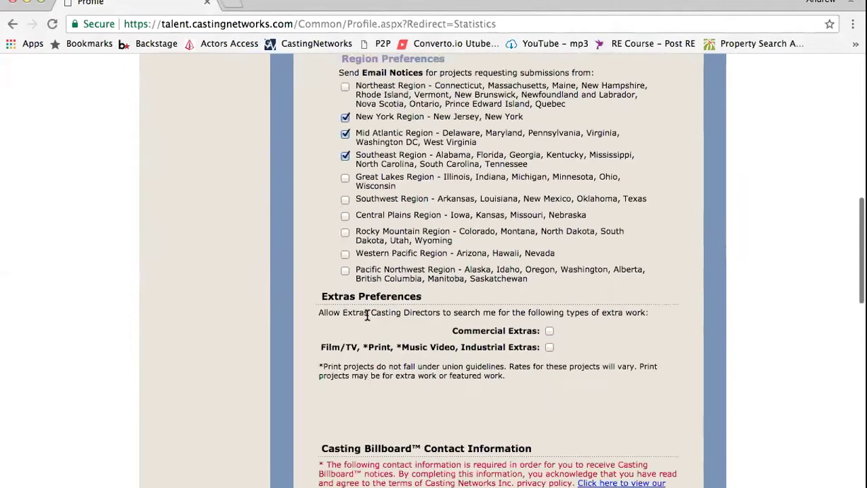
pyautogui.scroll(-1, 366, 317)
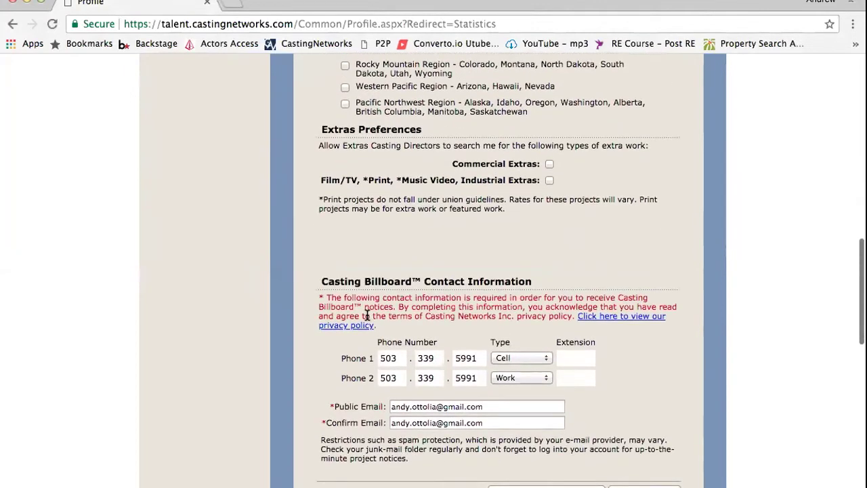
pyautogui.scroll(4, 366, 316)
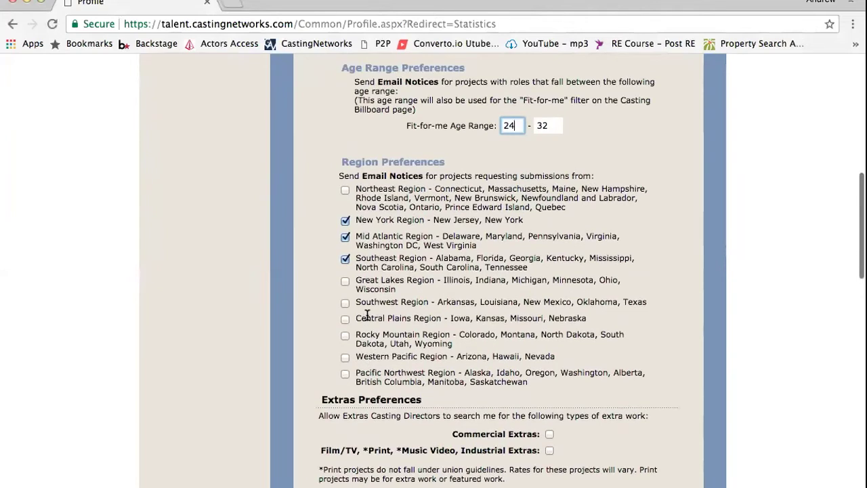
pyautogui.scroll(-1, 367, 315)
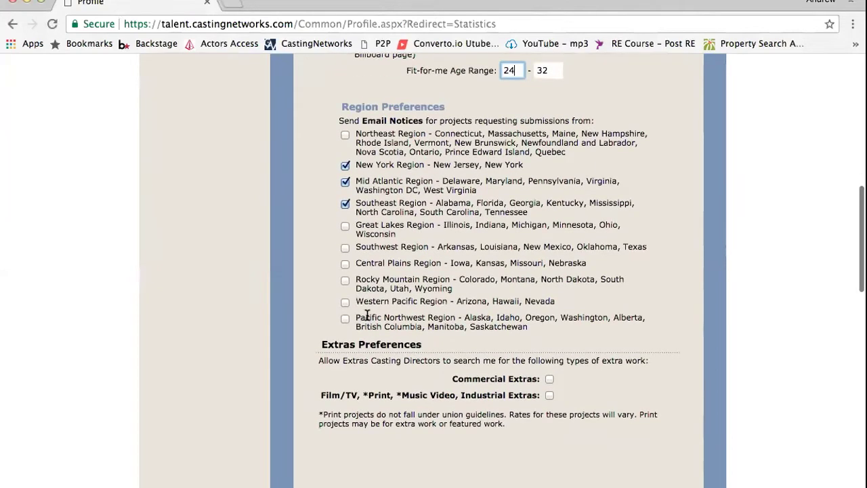
pyautogui.scroll(1, 366, 316)
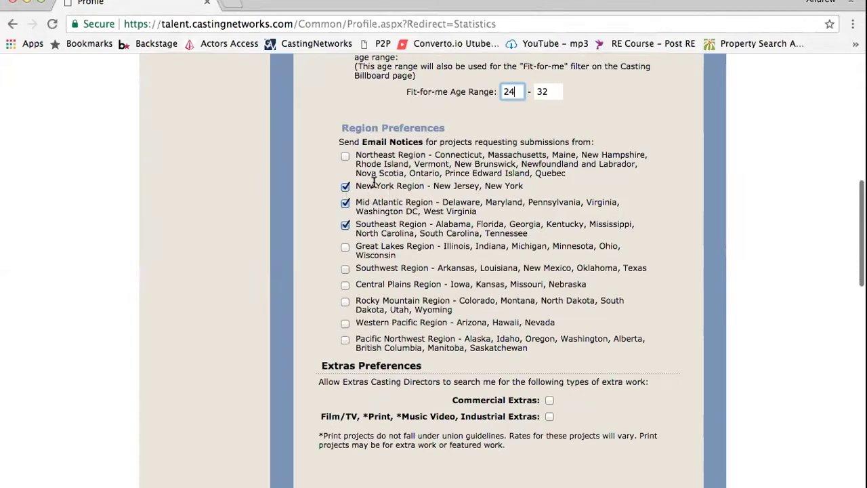
pyautogui.scroll(-3, 524, 263)
pyautogui.scroll(2, 524, 258)
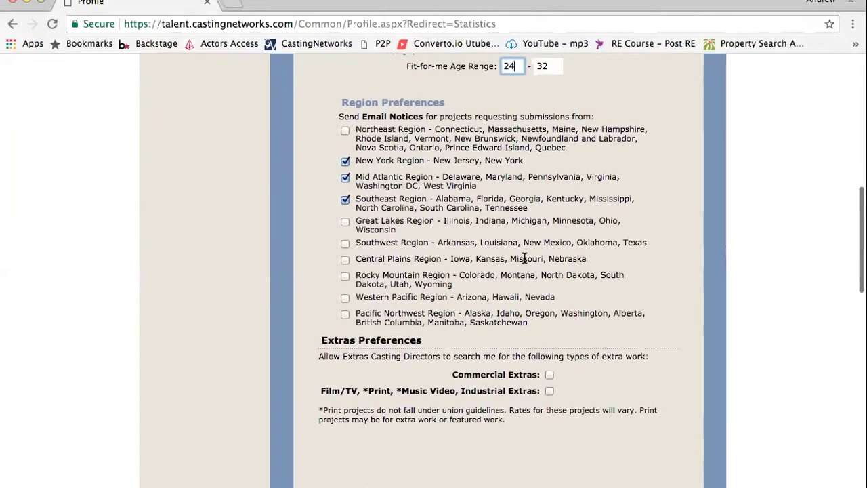
pyautogui.scroll(-3, 524, 258)
pyautogui.scroll(-1, 524, 258)
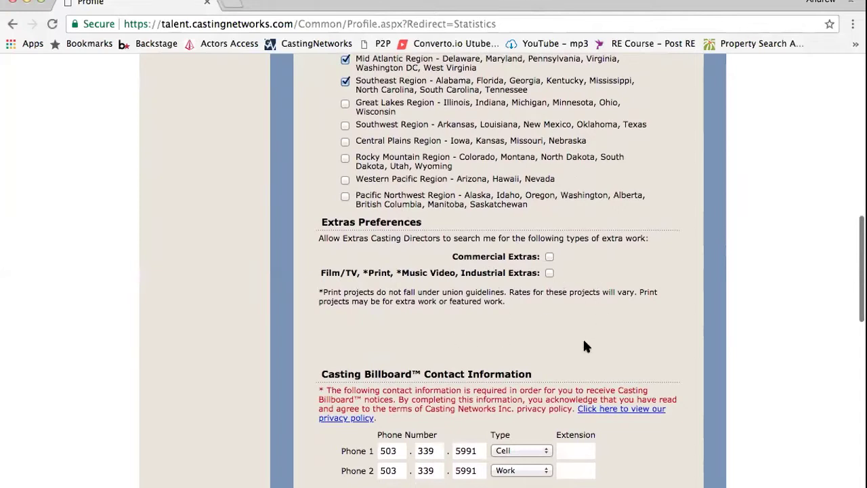
# Save the Casting Billboard preferences with Save & Continue
pyautogui.scroll(-2, 460, 321)
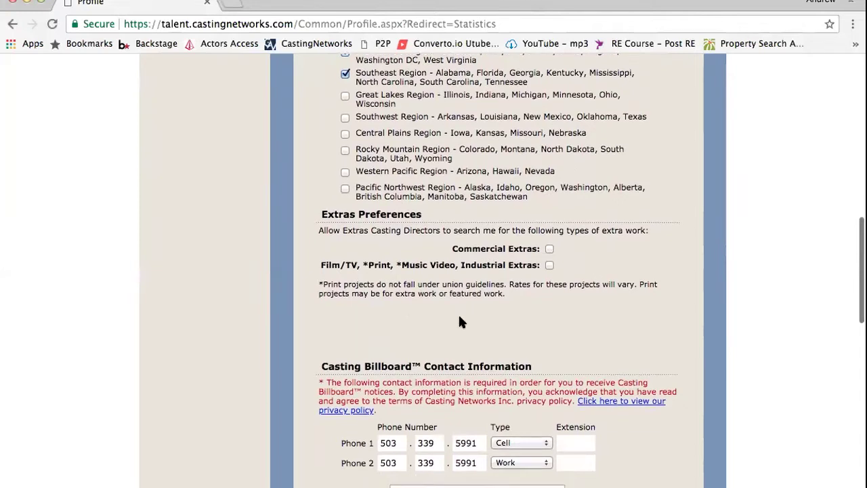
pyautogui.scroll(-3, 459, 319)
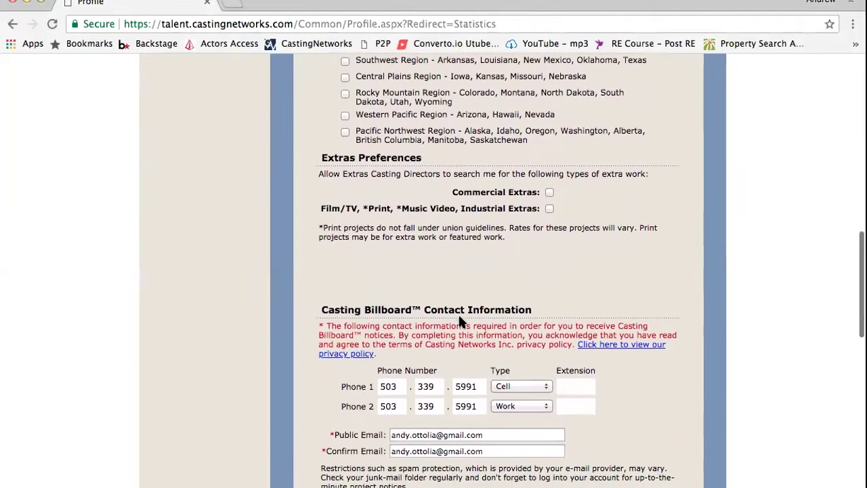
pyautogui.scroll(-5, 461, 318)
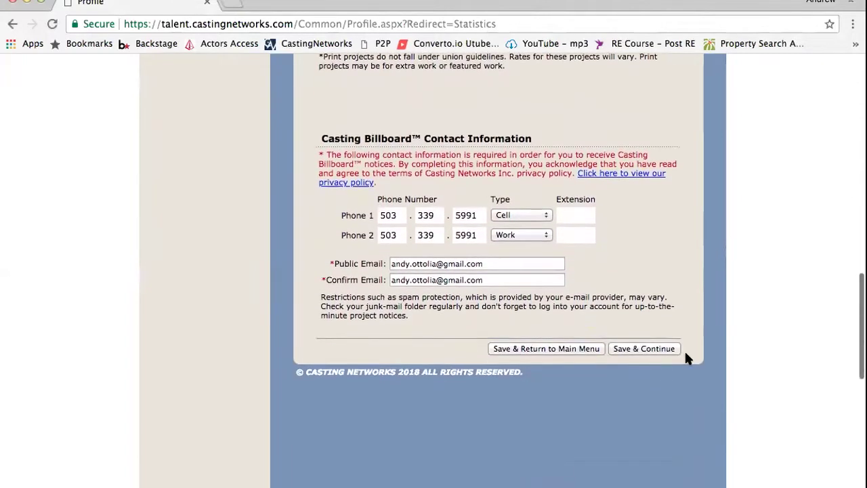
pyautogui.click(644, 348)
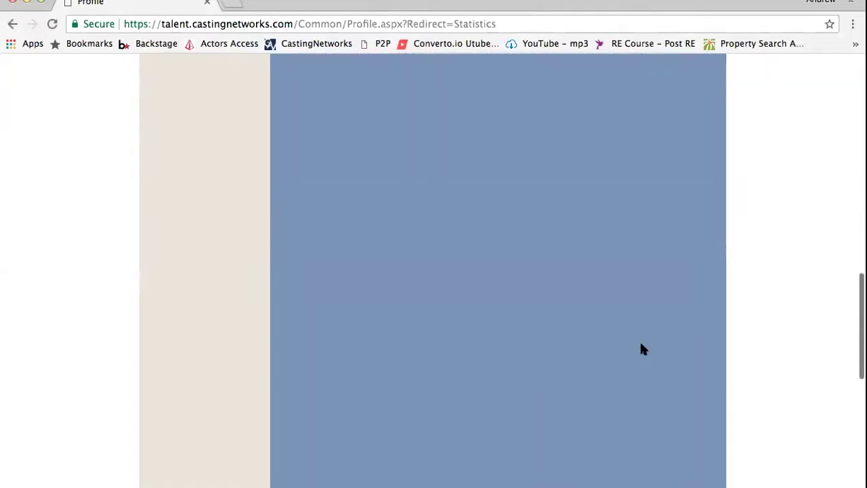
# Return to Casting Billboard Prefs and check the Contact Information phone numbers and public e-mail
pyautogui.scroll(-1, 424, 277)
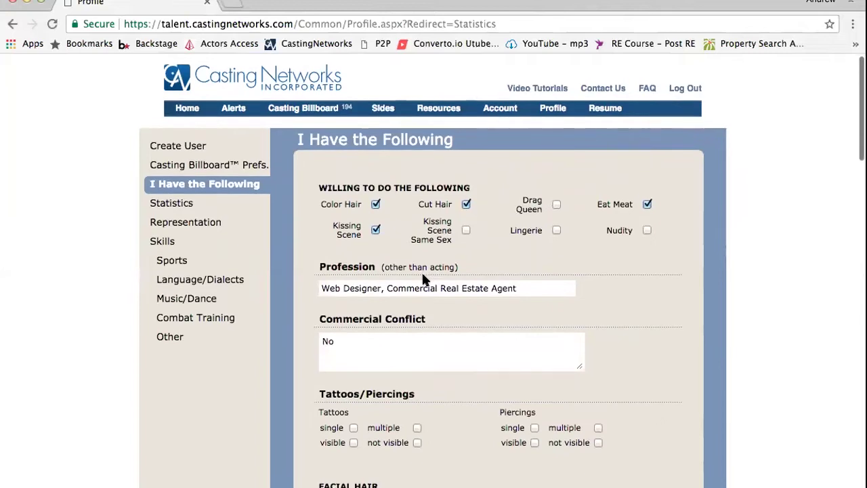
pyautogui.click(231, 167)
pyautogui.scroll(-10, 548, 361)
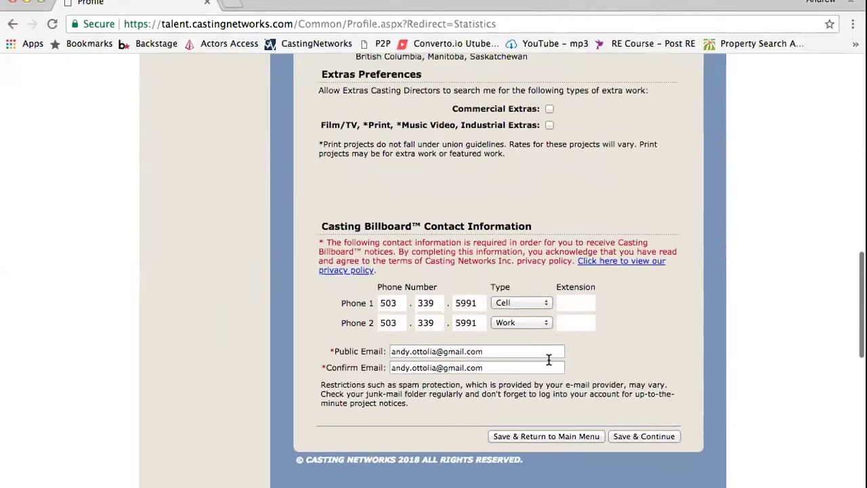
pyautogui.scroll(1, 549, 360)
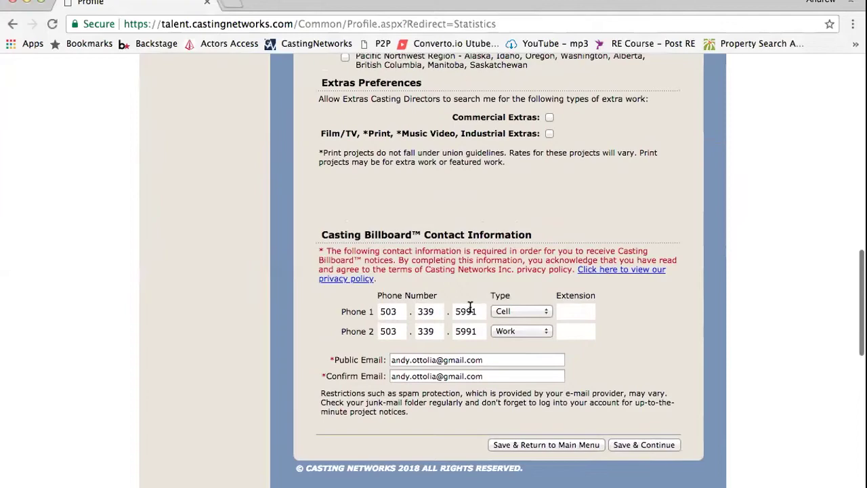
pyautogui.scroll(10, 519, 280)
pyautogui.scroll(-4, 519, 280)
pyautogui.scroll(-10, 520, 285)
pyautogui.scroll(2, 523, 286)
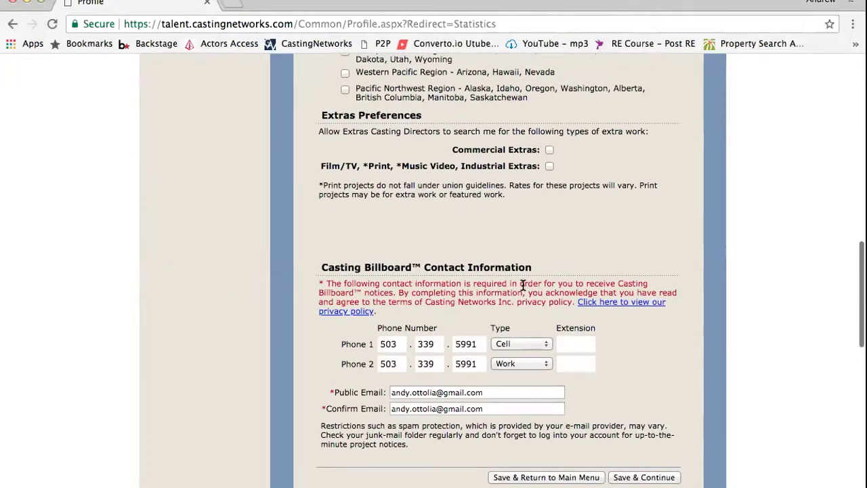
# Save the Casting Billboard preferences to reach the I Have the Following page
pyautogui.click(630, 479)
pyautogui.scroll(10, 515, 271)
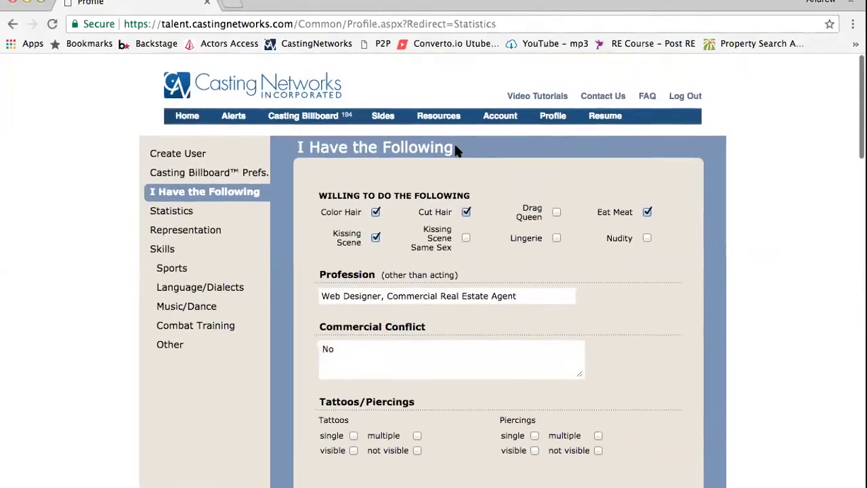
pyautogui.scroll(-1, 455, 150)
pyautogui.scroll(1, 454, 143)
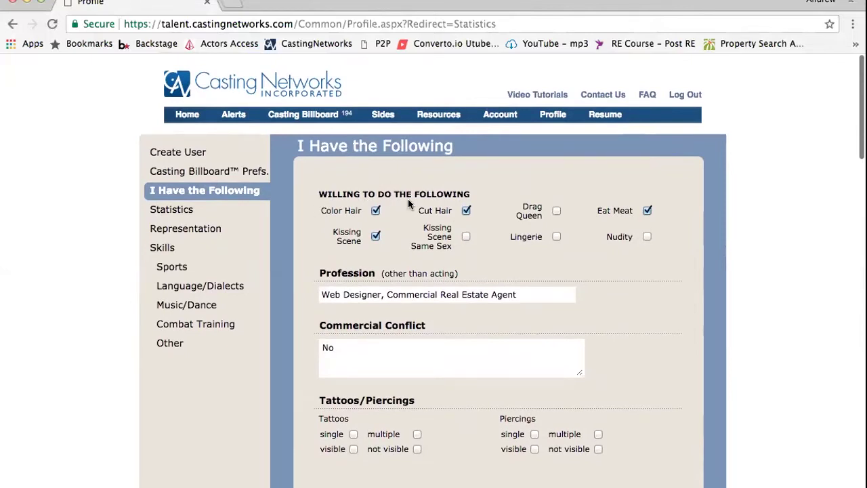
pyautogui.scroll(-1, 410, 204)
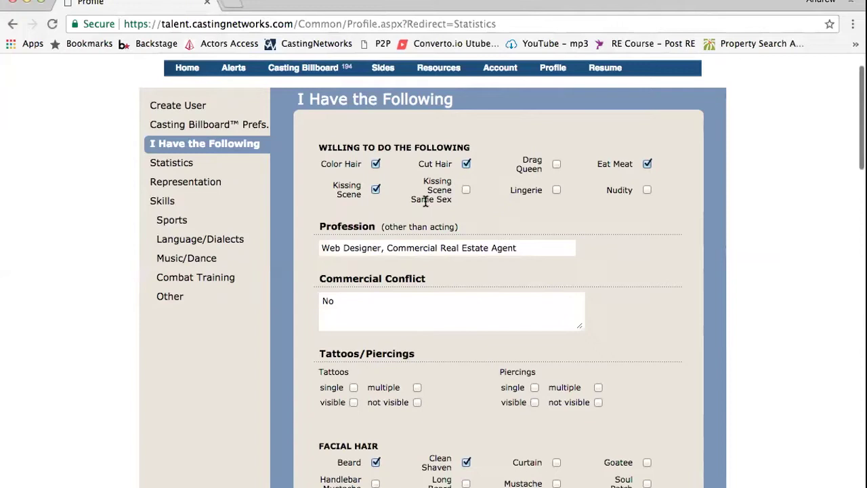
# Scroll through the I Have the Following page listing Web Designer and Commercial Real Estate Agent
pyautogui.scroll(-1, 521, 251)
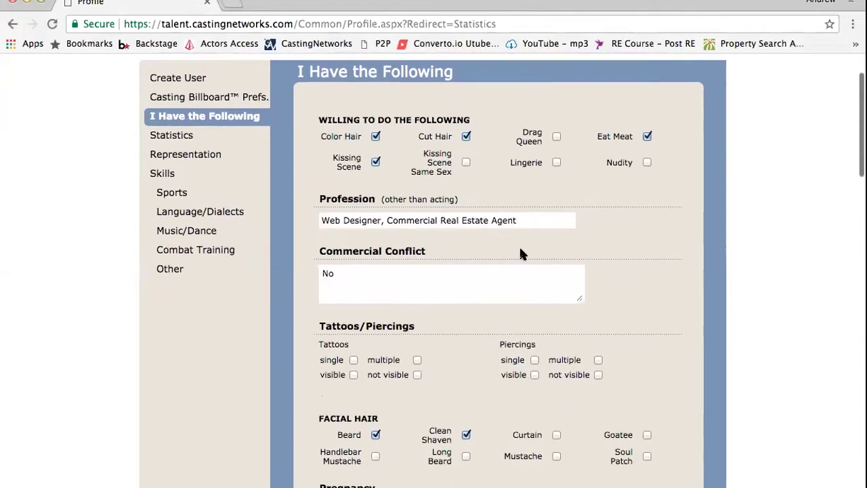
pyautogui.scroll(-3, 520, 251)
pyautogui.scroll(1, 521, 250)
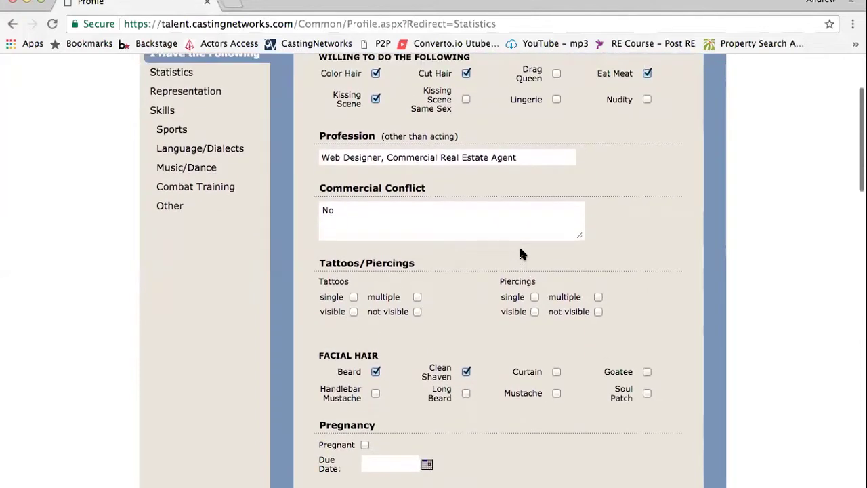
pyautogui.scroll(-3, 605, 225)
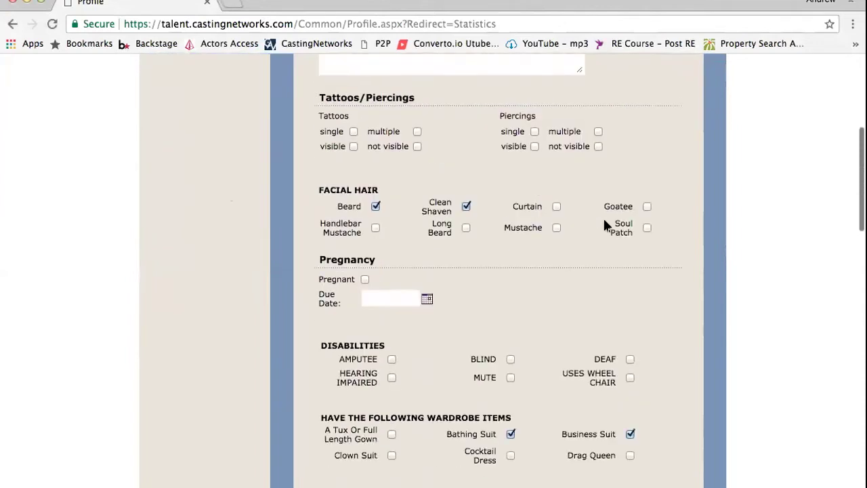
pyautogui.scroll(3, 605, 225)
pyautogui.scroll(-3, 494, 220)
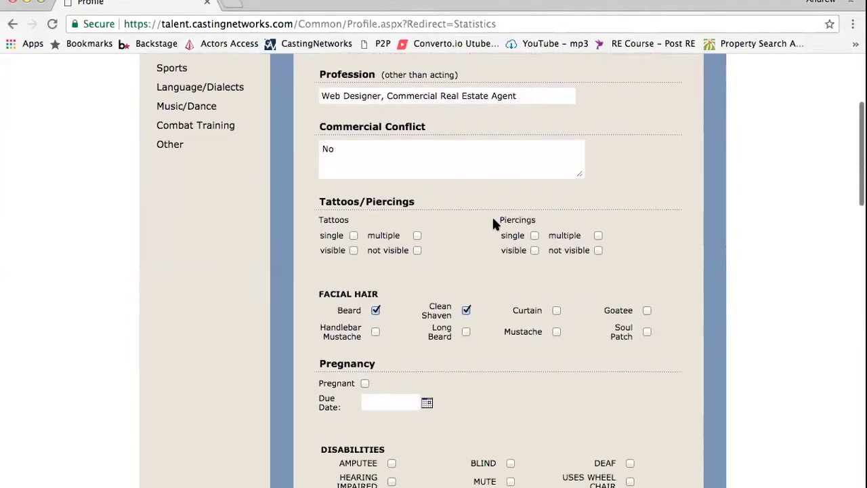
pyautogui.scroll(-1, 494, 224)
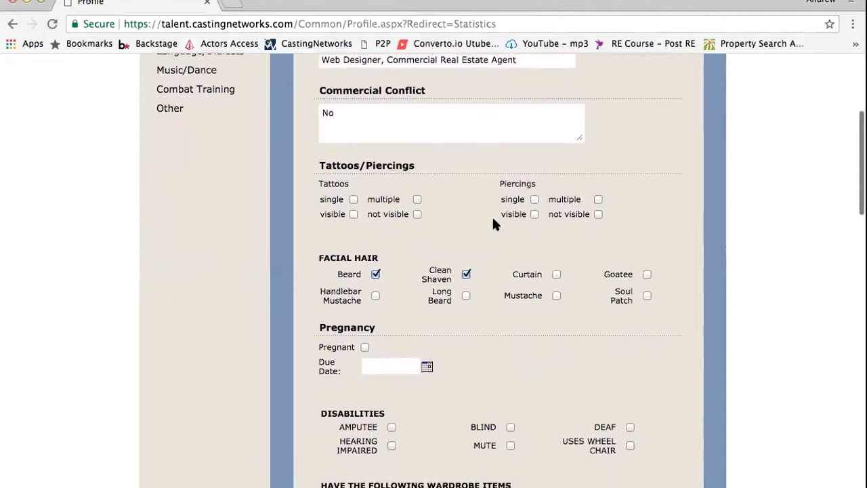
pyautogui.scroll(-2, 493, 224)
pyautogui.scroll(3, 493, 223)
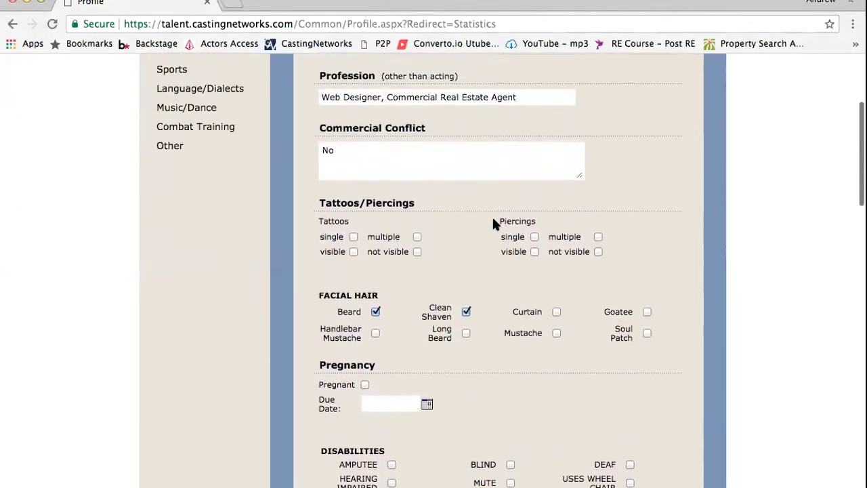
# Type 'Fast food,' over the existing Commercial Conflict answer
pyautogui.click(349, 151)
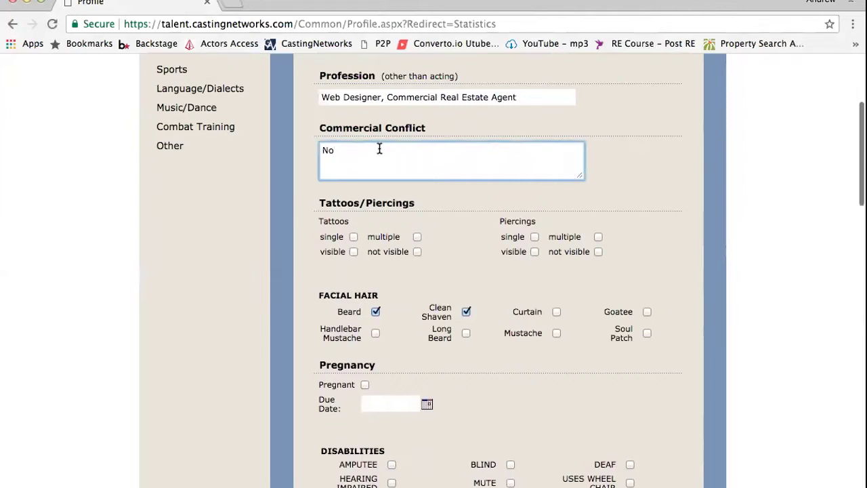
pyautogui.moveTo(335, 142); pyautogui.dragTo(322, 141)
pyautogui.write('Fast food,')
# Replace the 'Fast food' Commercial Conflict entry with 'No'
pyautogui.scroll(1, 417, 156)
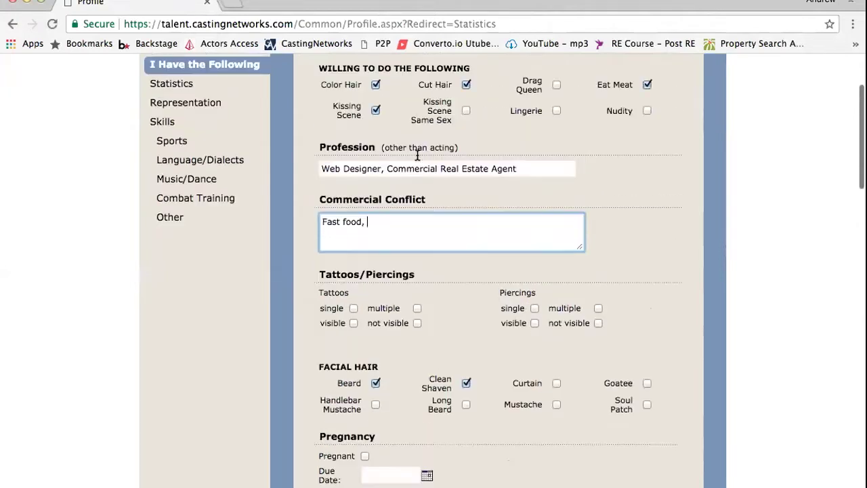
pyautogui.scroll(1, 418, 155)
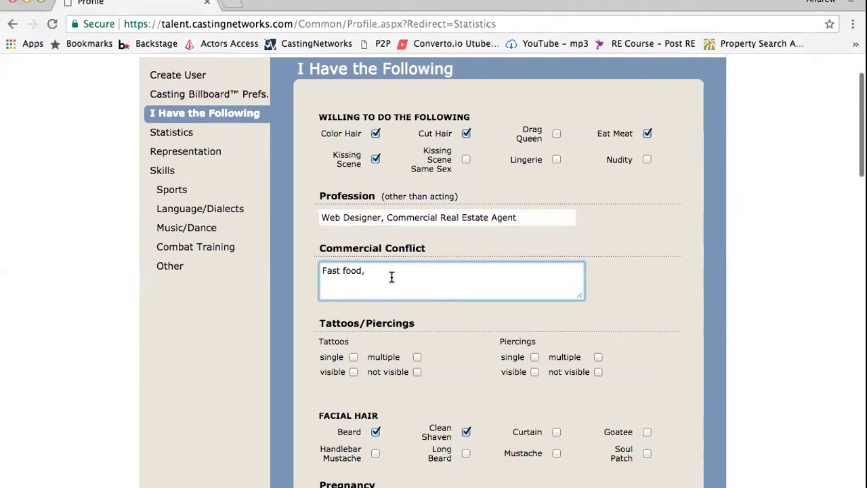
pyautogui.moveTo(399, 276); pyautogui.dragTo(305, 270)
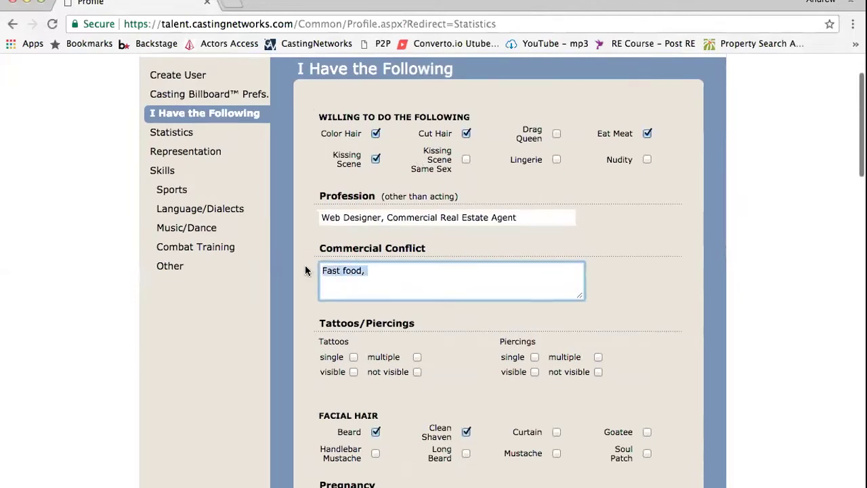
pyautogui.write('No')
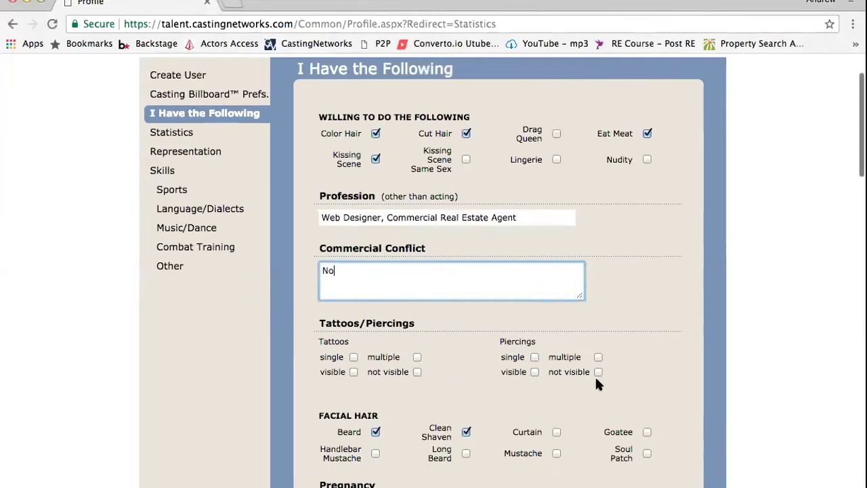
# Scroll through the checkbox sections, with Driver's License and Valid Passport checked, to the form's bottom
pyautogui.scroll(-3, 596, 380)
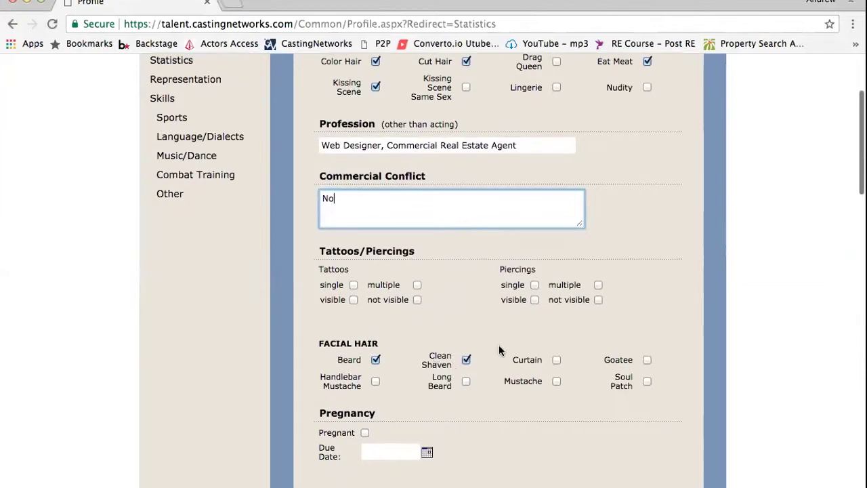
pyautogui.scroll(-5, 509, 346)
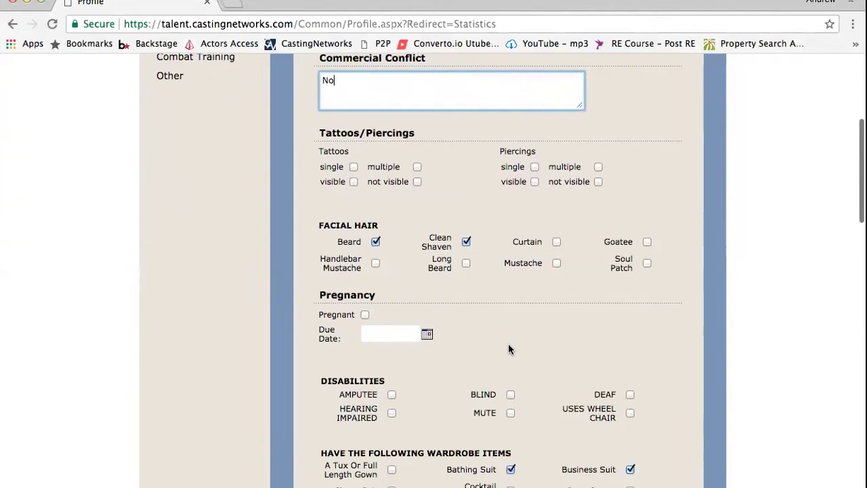
pyautogui.scroll(10, 509, 346)
pyautogui.scroll(-8, 510, 329)
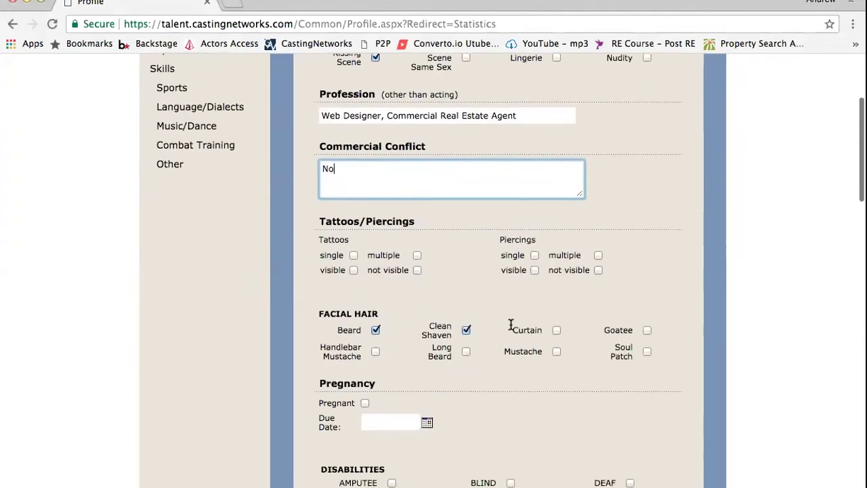
pyautogui.scroll(-2, 511, 325)
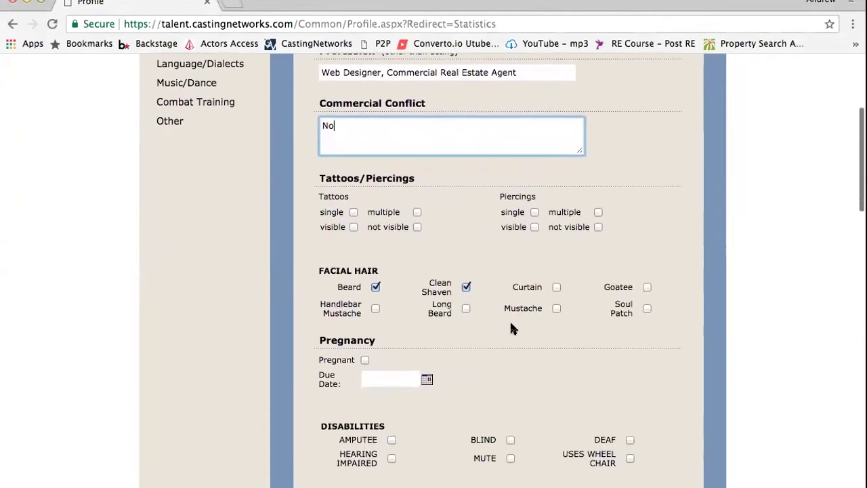
pyautogui.scroll(-5, 512, 329)
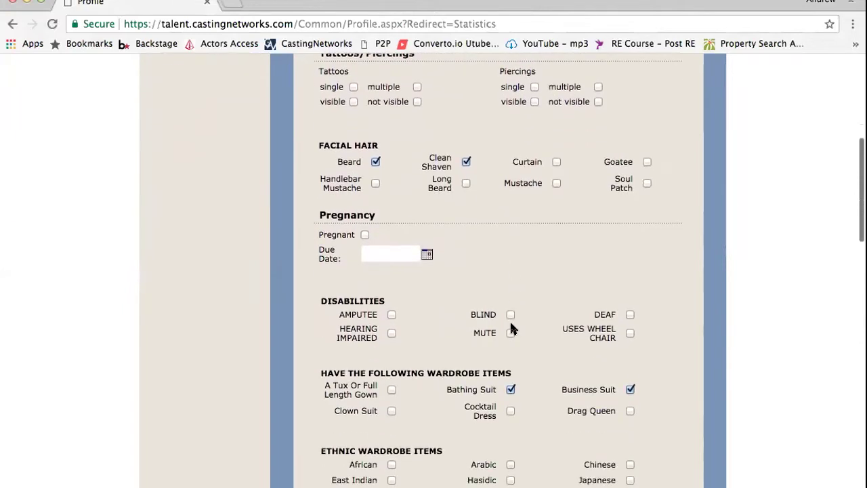
pyautogui.scroll(-2, 511, 328)
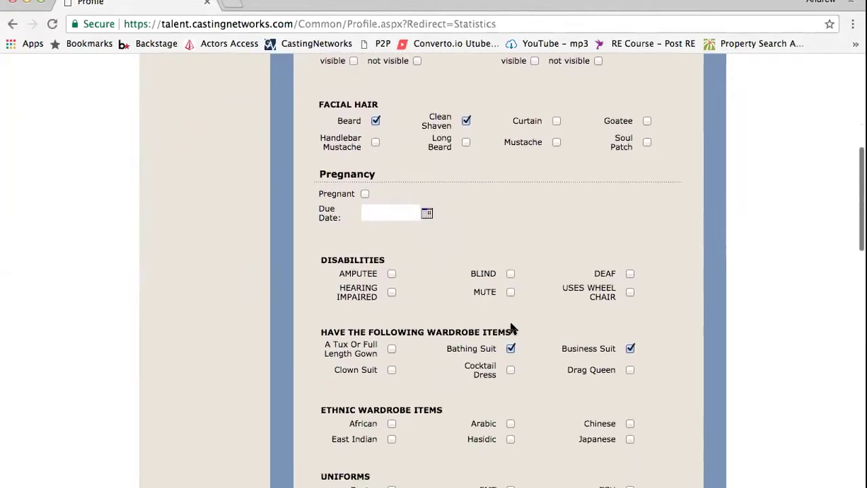
pyautogui.scroll(-4, 512, 329)
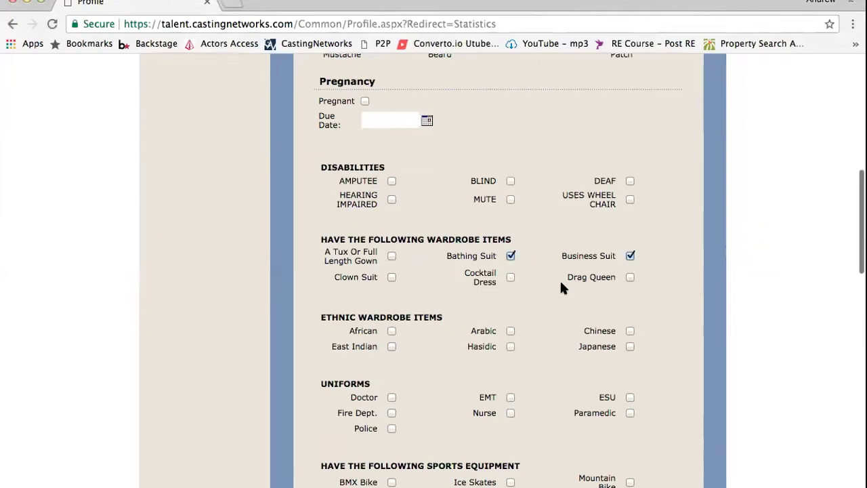
pyautogui.scroll(-5, 562, 288)
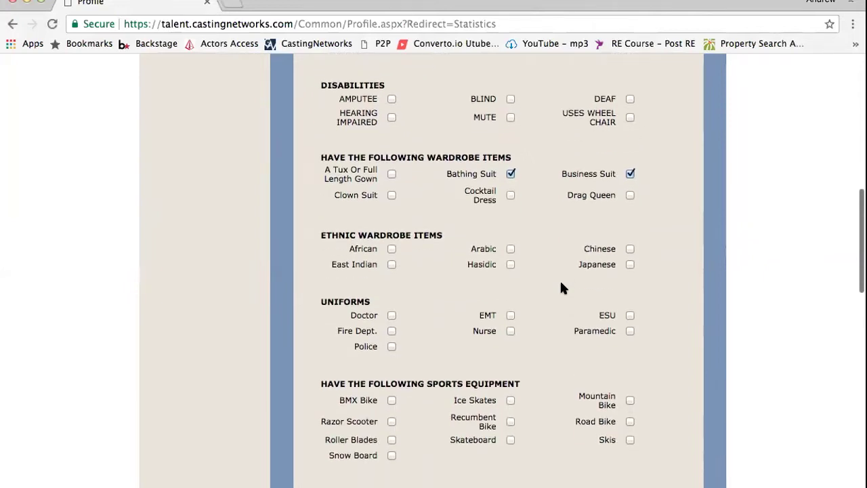
pyautogui.scroll(-2, 561, 288)
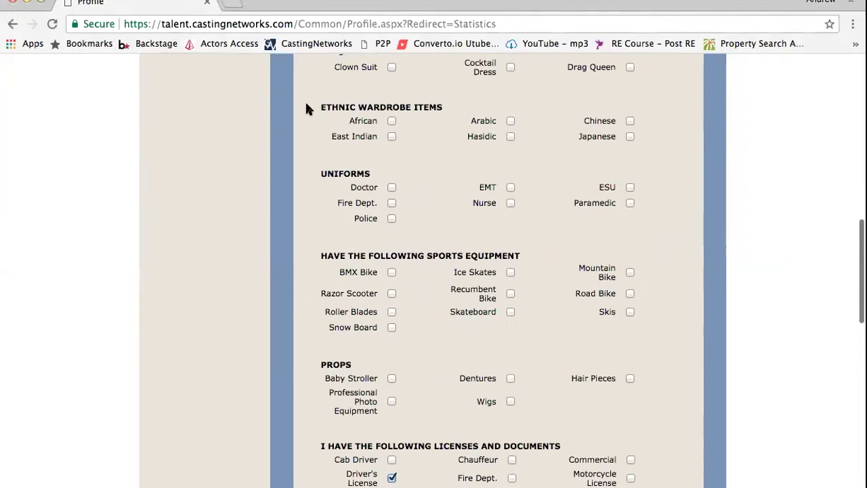
pyautogui.scroll(1, 308, 111)
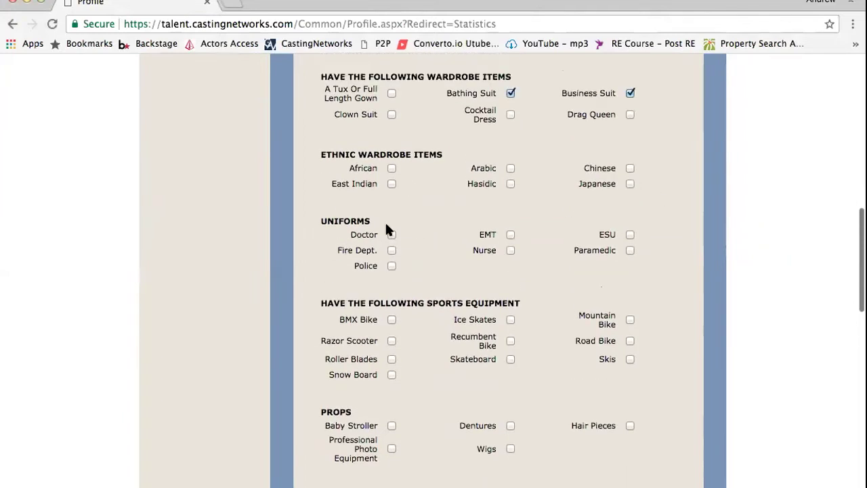
pyautogui.scroll(1, 548, 317)
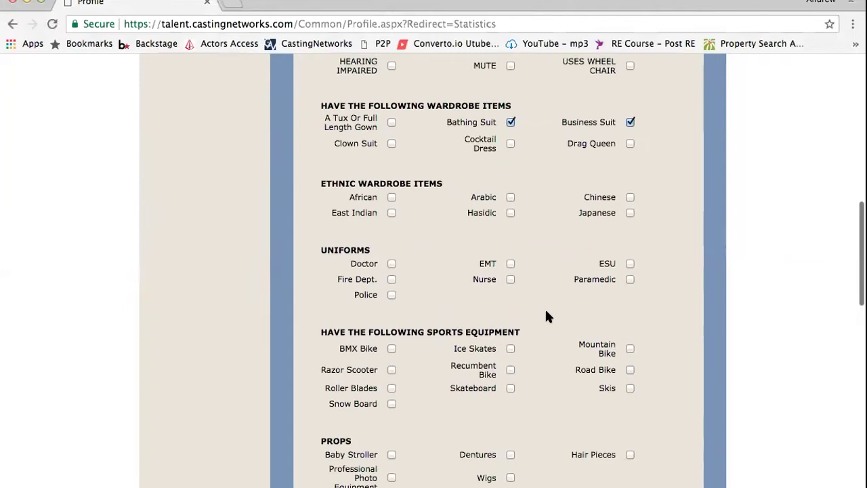
pyautogui.scroll(3, 547, 316)
pyautogui.scroll(-4, 547, 316)
pyautogui.scroll(-2, 547, 316)
pyautogui.scroll(1, 548, 317)
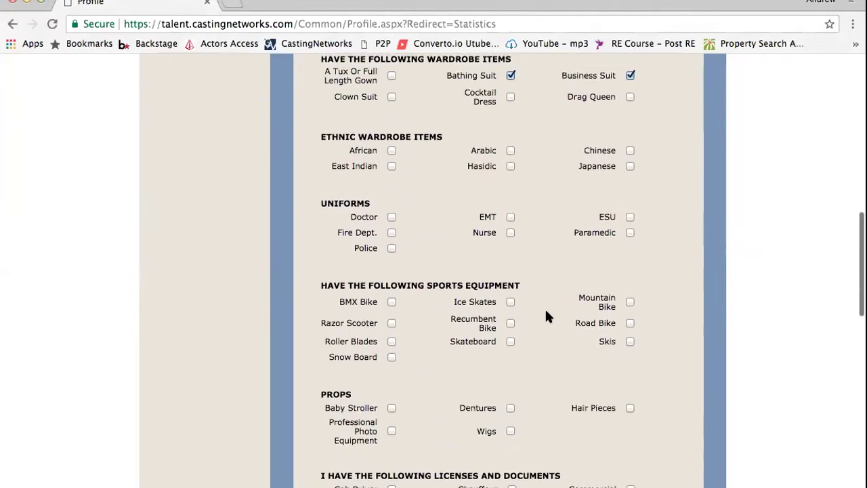
pyautogui.scroll(-1, 547, 317)
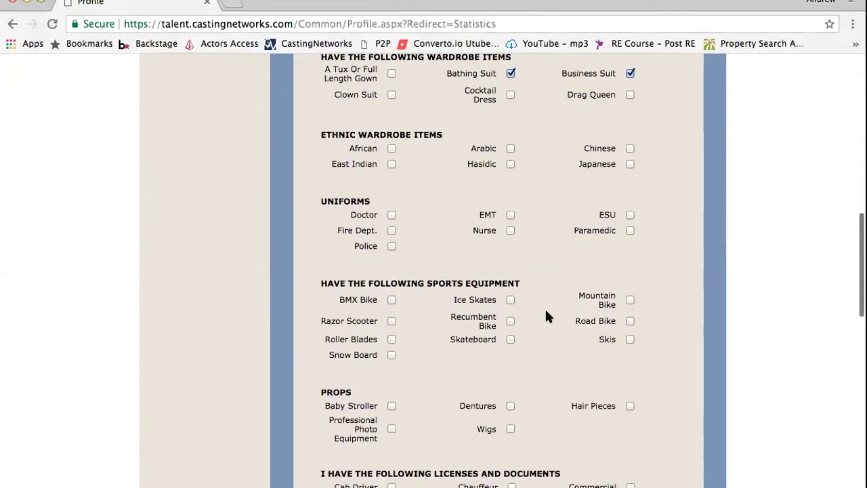
pyautogui.scroll(-5, 547, 316)
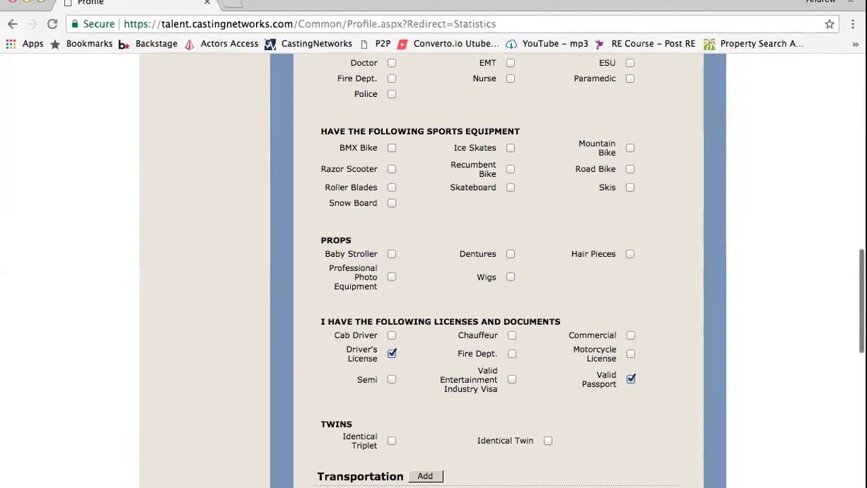
pyautogui.scroll(2, 416, 149)
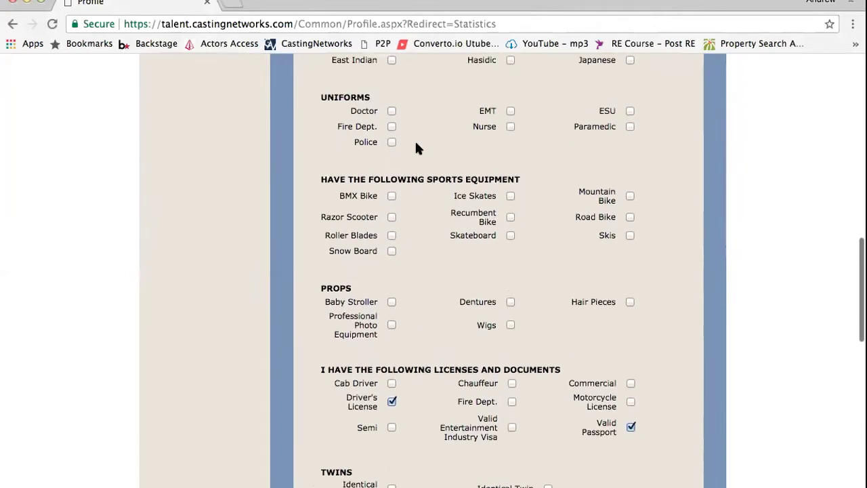
pyautogui.scroll(-1, 418, 149)
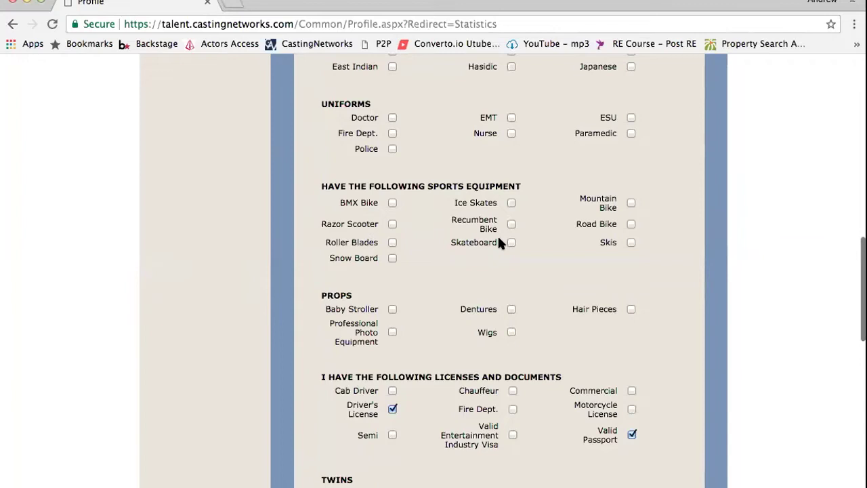
pyautogui.scroll(-5, 499, 241)
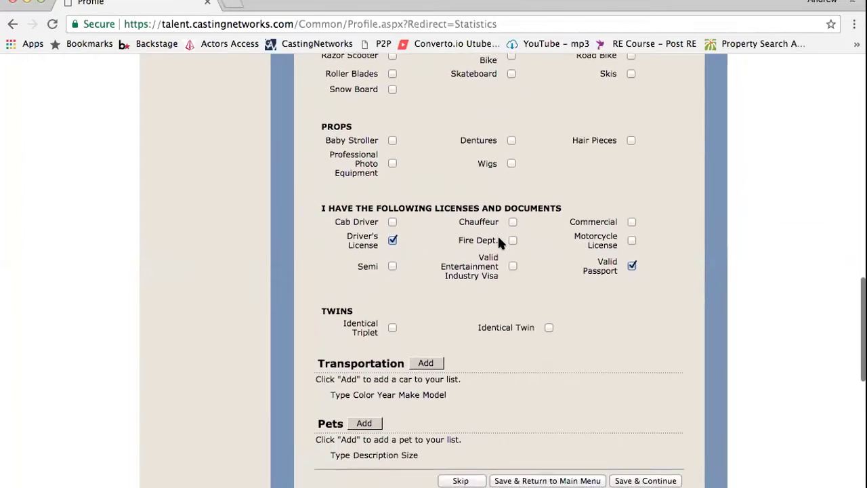
pyautogui.scroll(2, 498, 239)
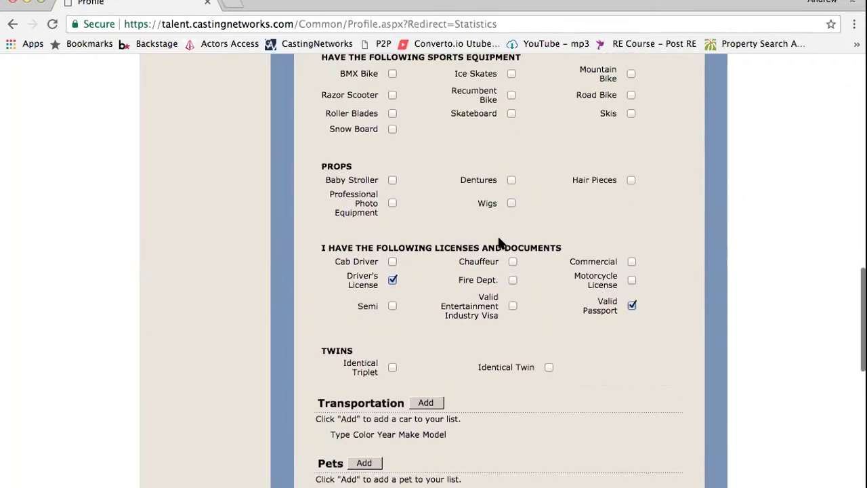
pyautogui.scroll(-3, 499, 242)
pyautogui.scroll(2, 498, 242)
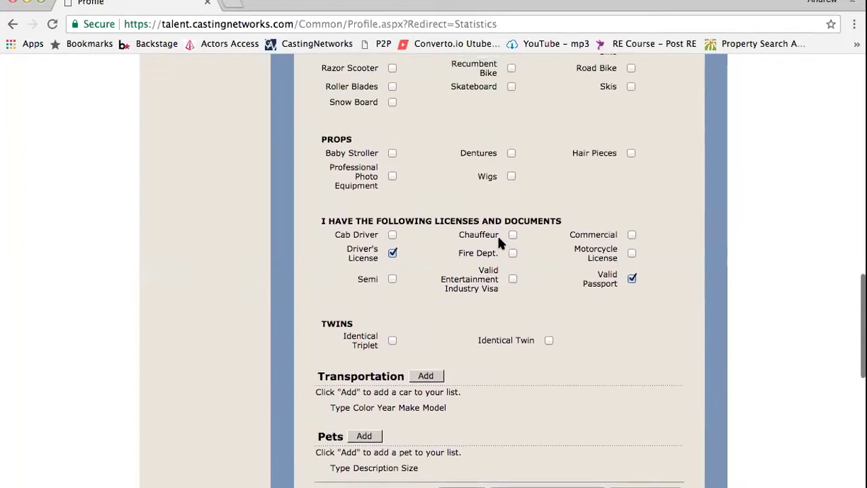
pyautogui.scroll(-4, 497, 235)
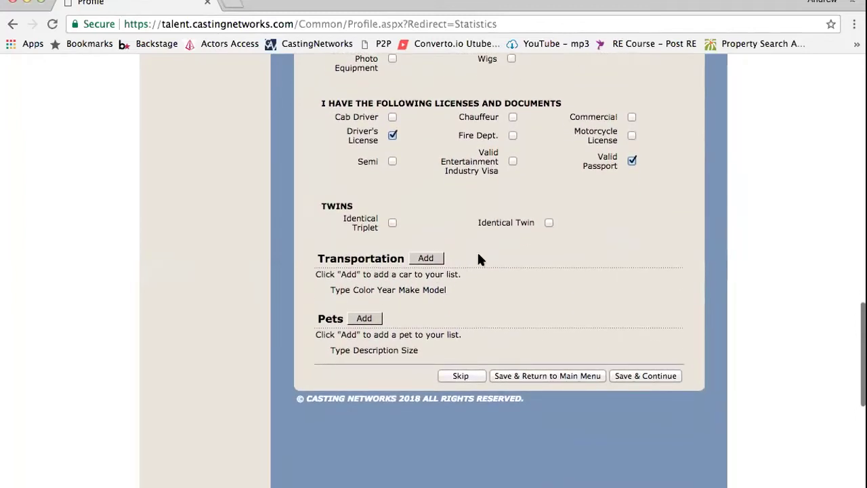
pyautogui.scroll(3, 468, 256)
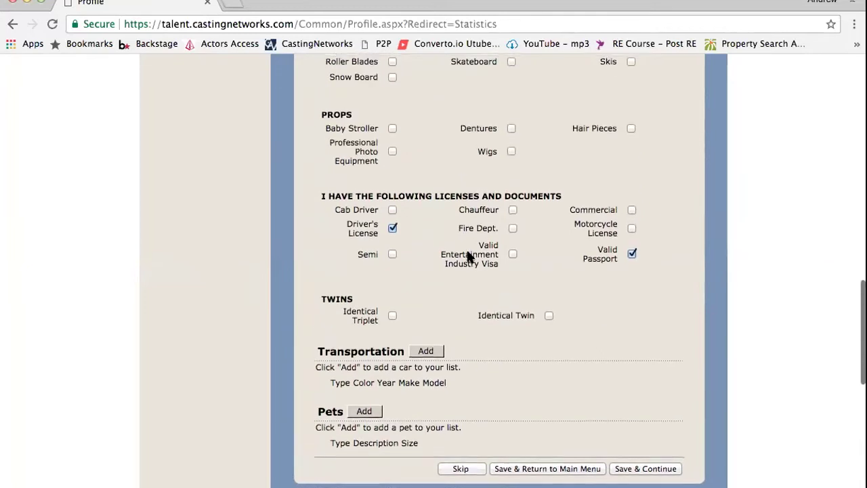
pyautogui.scroll(1, 467, 256)
pyautogui.scroll(-3, 468, 257)
pyautogui.scroll(5, 468, 256)
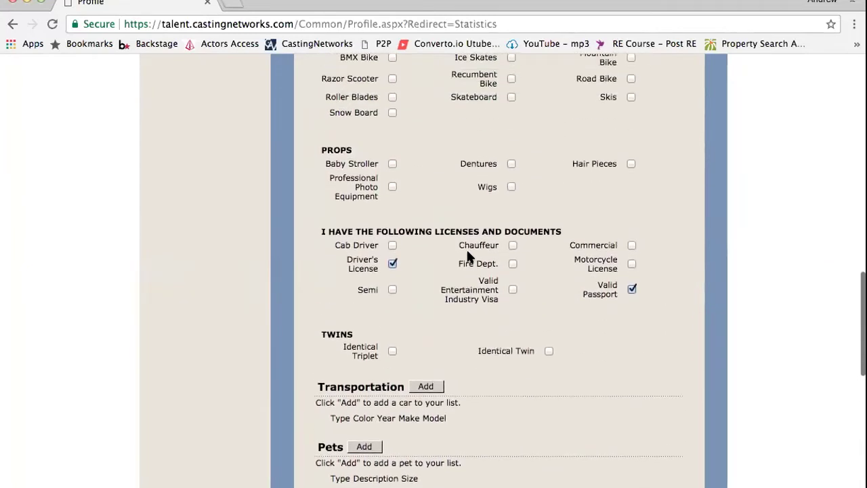
pyautogui.scroll(1, 468, 256)
pyautogui.scroll(-3, 467, 256)
pyautogui.scroll(1, 467, 252)
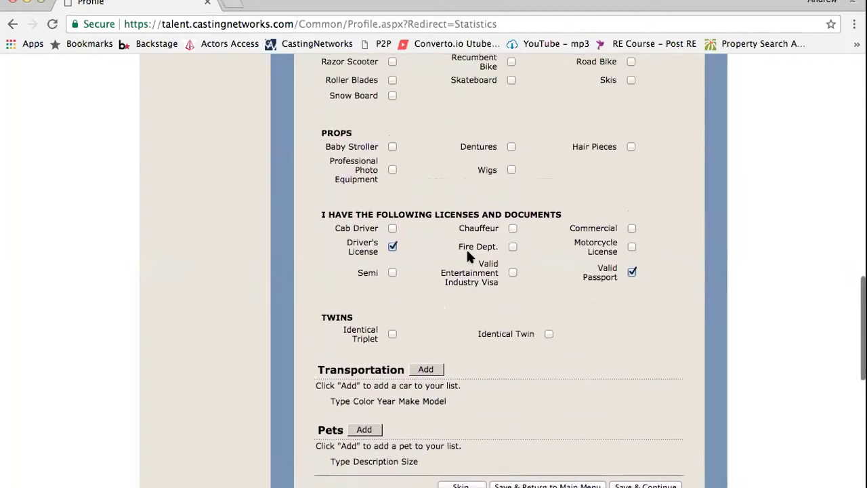
pyautogui.scroll(2, 467, 252)
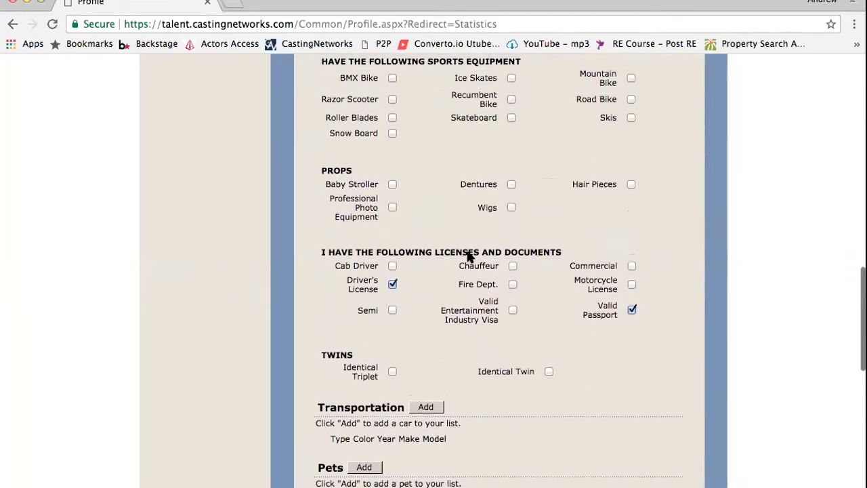
pyautogui.scroll(4, 467, 256)
pyautogui.scroll(-5, 468, 256)
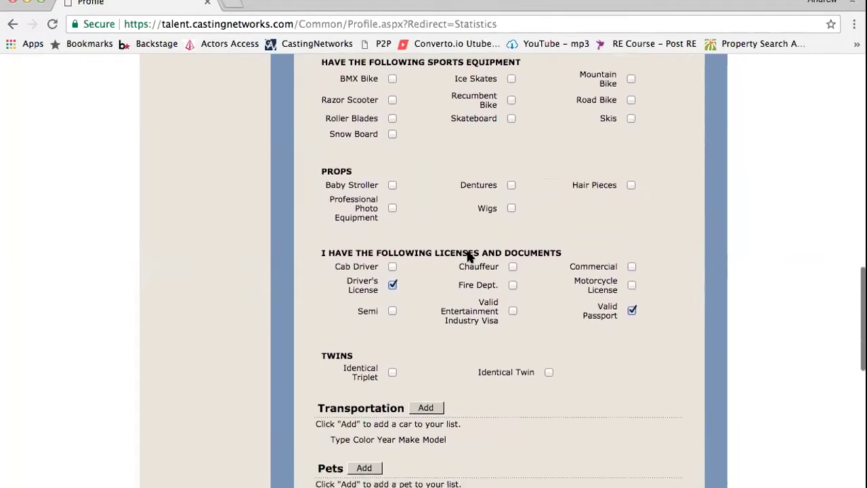
pyautogui.scroll(-5, 467, 256)
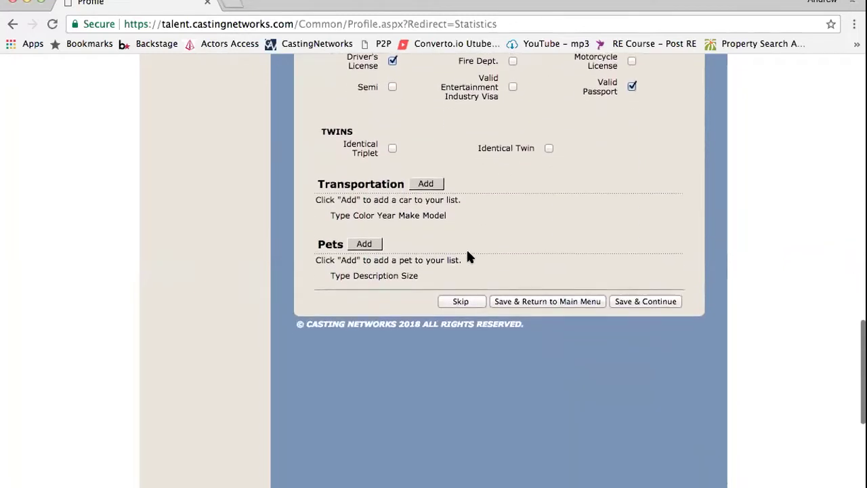
pyautogui.click(654, 296)
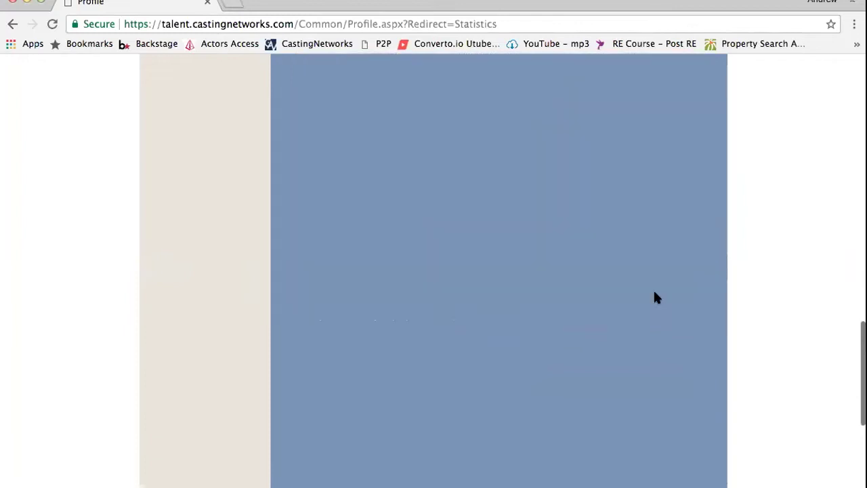
pyautogui.scroll(-2, 393, 265)
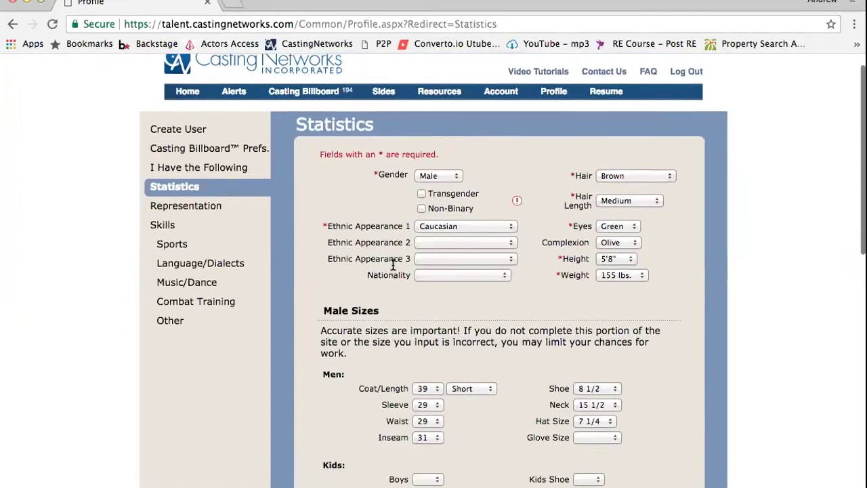
pyautogui.scroll(-2, 391, 269)
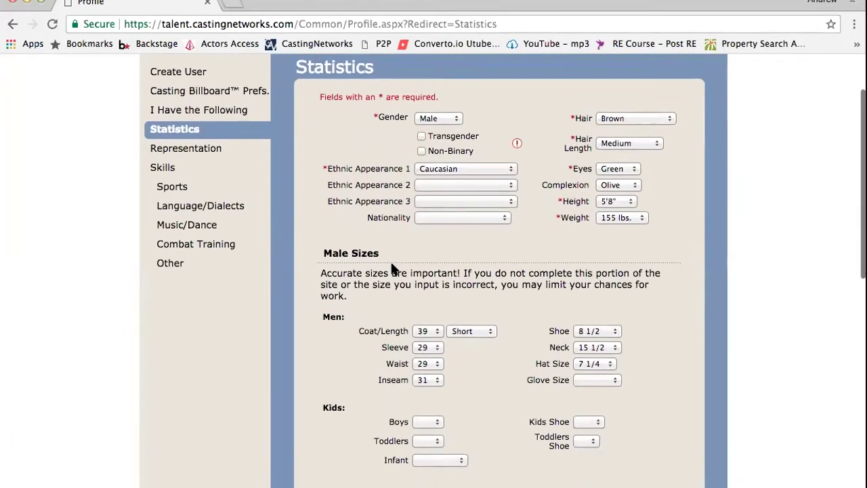
pyautogui.moveTo(517, 128)
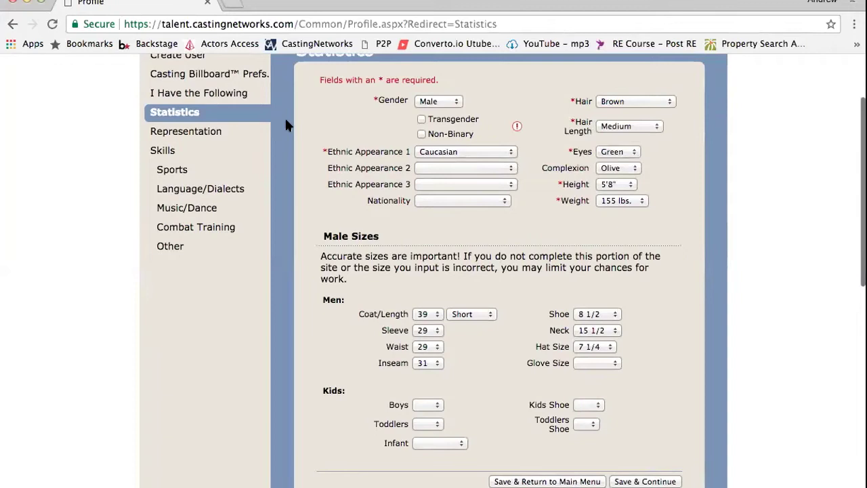
pyautogui.scroll(2, 322, 140)
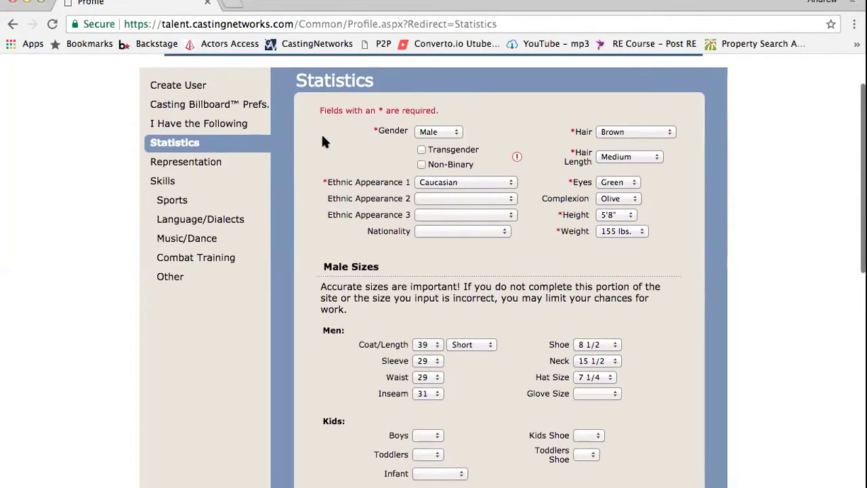
pyautogui.scroll(1, 323, 141)
pyautogui.scroll(-1, 324, 138)
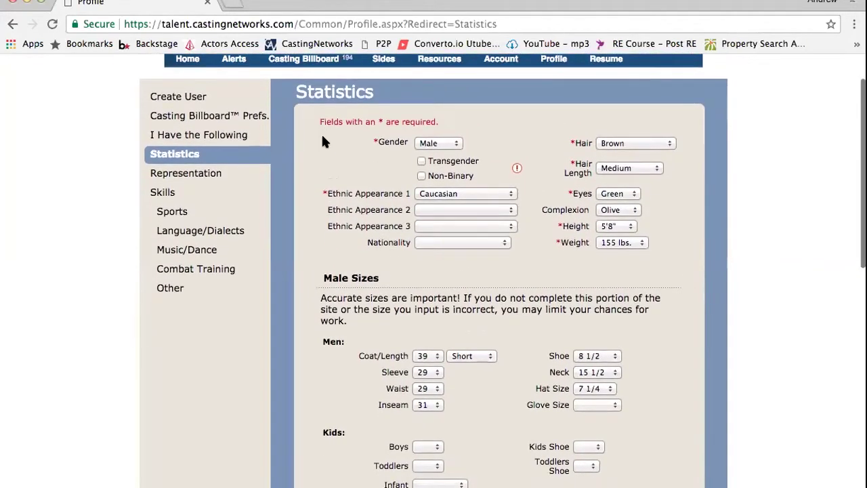
pyautogui.scroll(-1, 323, 141)
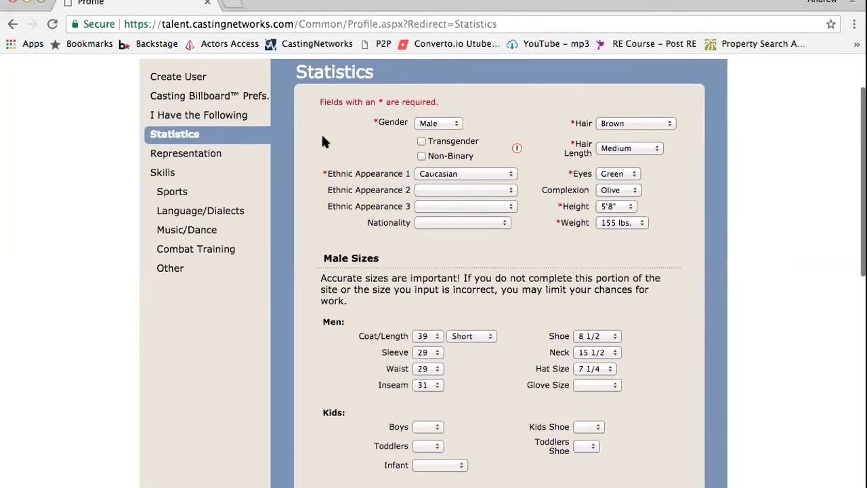
pyautogui.scroll(1, 323, 141)
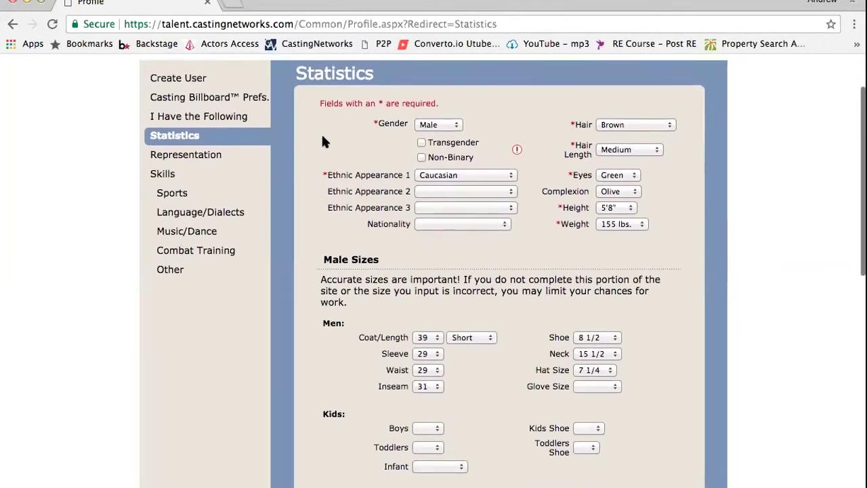
pyautogui.scroll(-1, 323, 141)
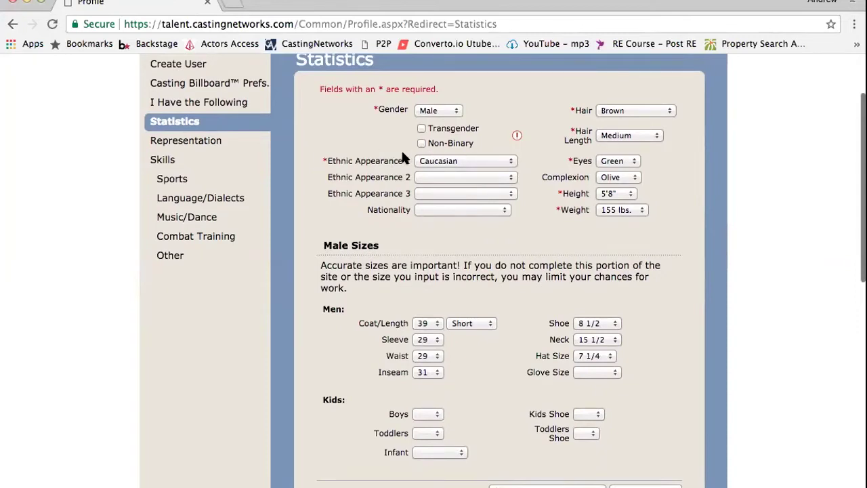
pyautogui.scroll(2, 401, 149)
pyautogui.scroll(-1, 402, 154)
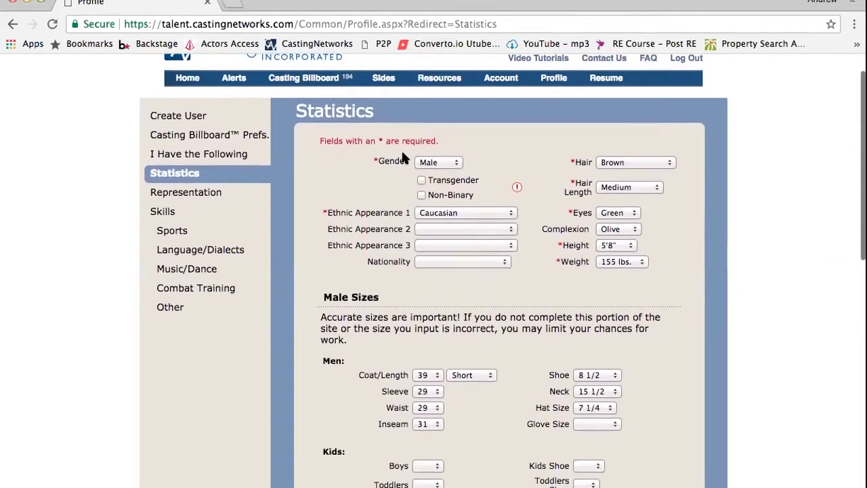
pyautogui.scroll(1, 402, 155)
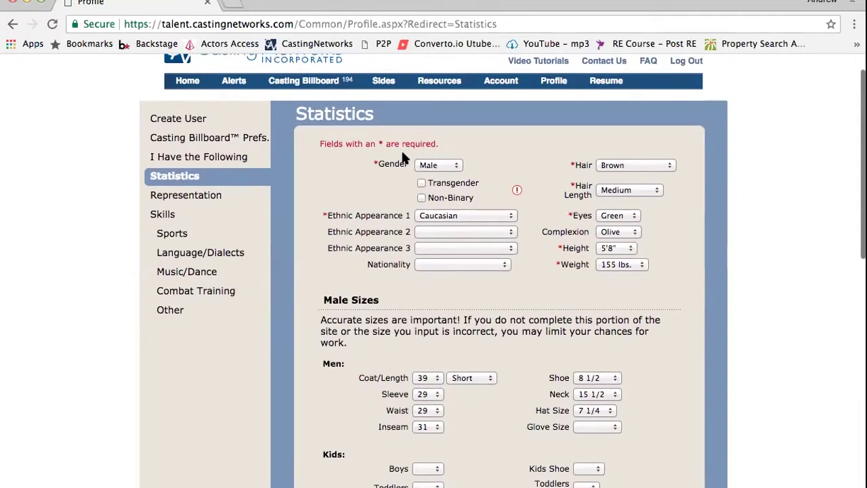
pyautogui.scroll(-2, 402, 158)
pyautogui.scroll(-1, 402, 158)
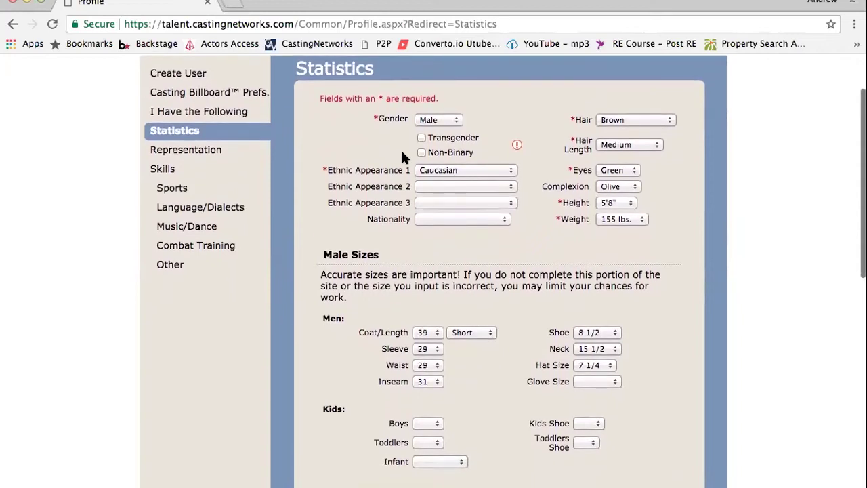
pyautogui.scroll(1, 402, 157)
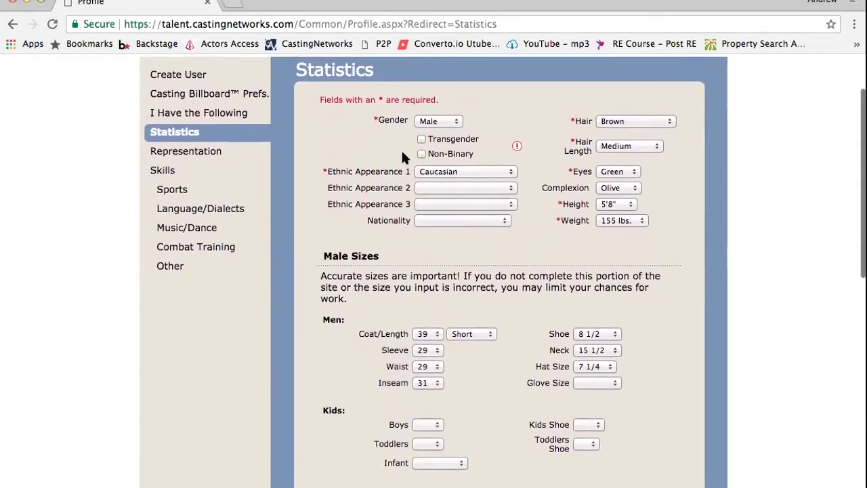
pyautogui.scroll(-5, 403, 157)
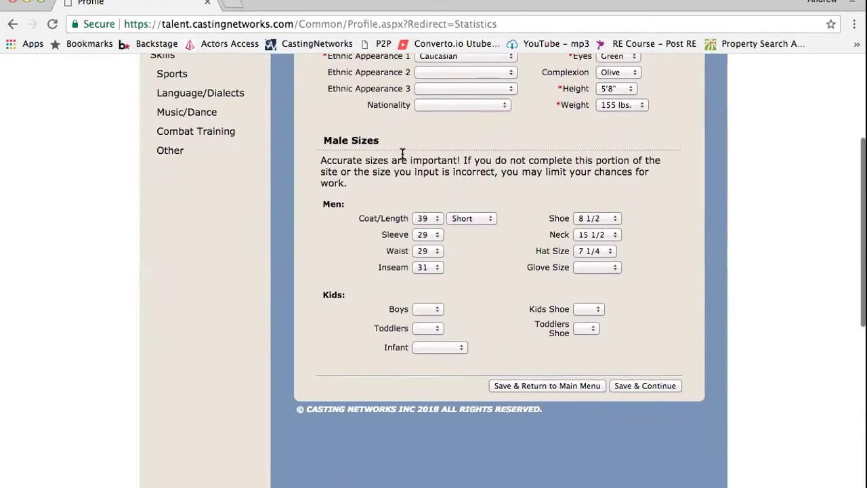
pyautogui.scroll(3, 402, 153)
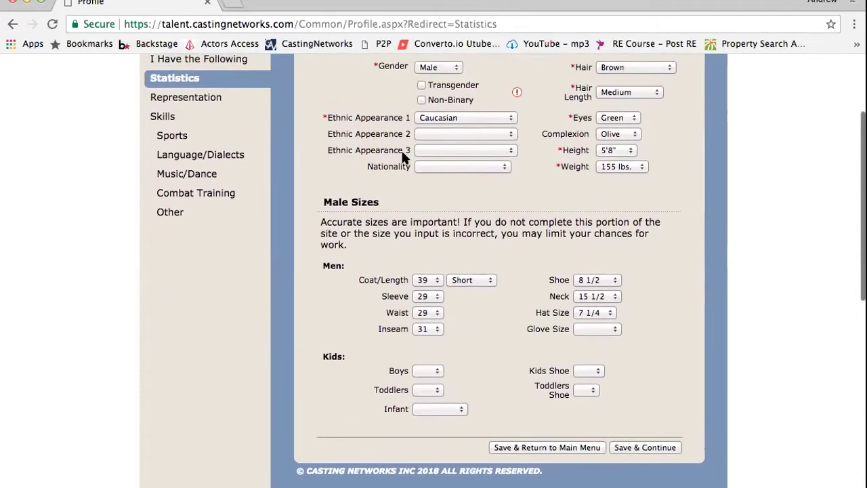
pyautogui.scroll(2, 403, 157)
pyautogui.scroll(2, 402, 157)
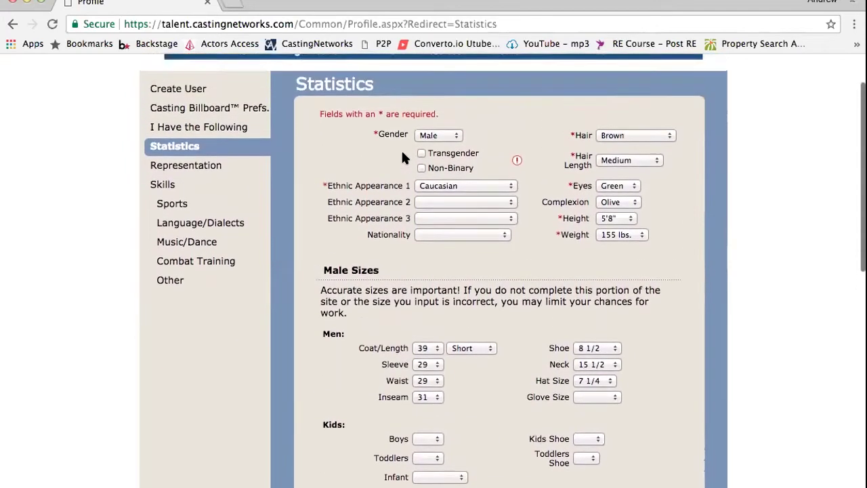
pyautogui.scroll(1, 402, 157)
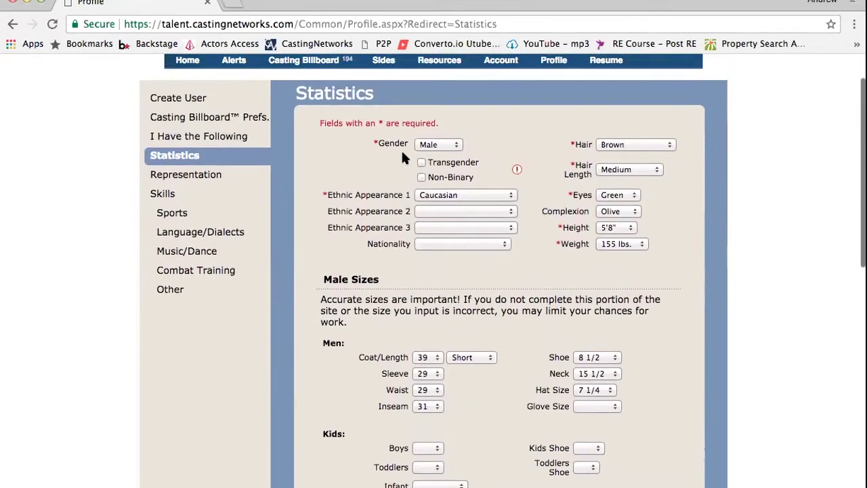
pyautogui.scroll(-3, 403, 157)
pyautogui.scroll(-2, 402, 158)
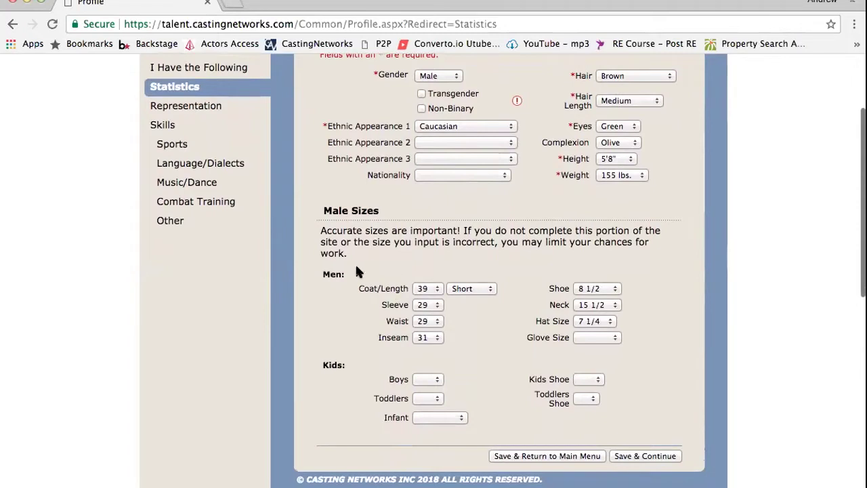
pyautogui.moveTo(348, 262); pyautogui.dragTo(589, 239)
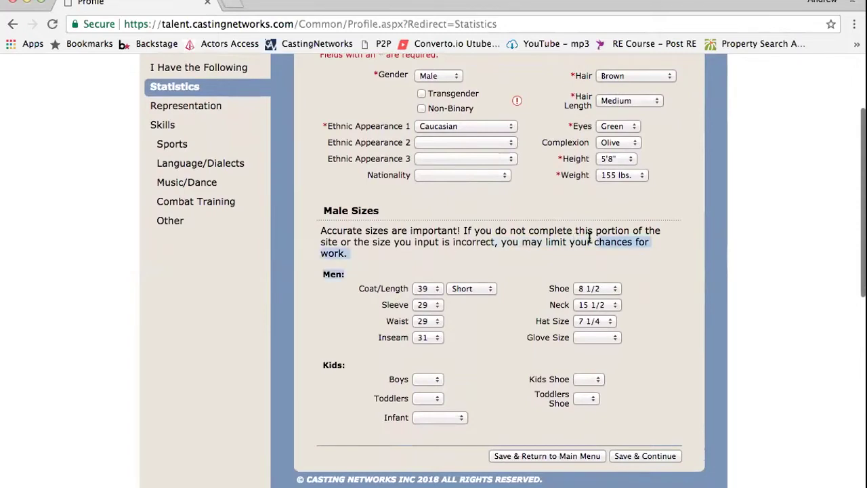
pyautogui.click(400, 276)
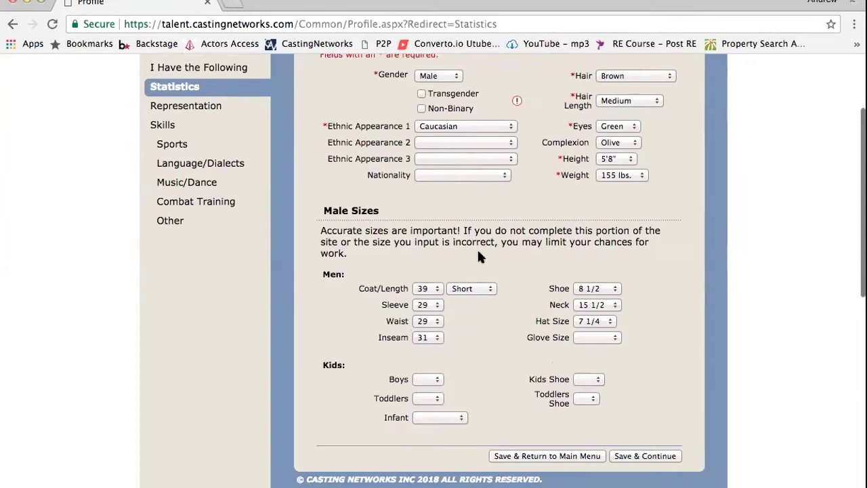
pyautogui.click(608, 339)
pyautogui.click(664, 313)
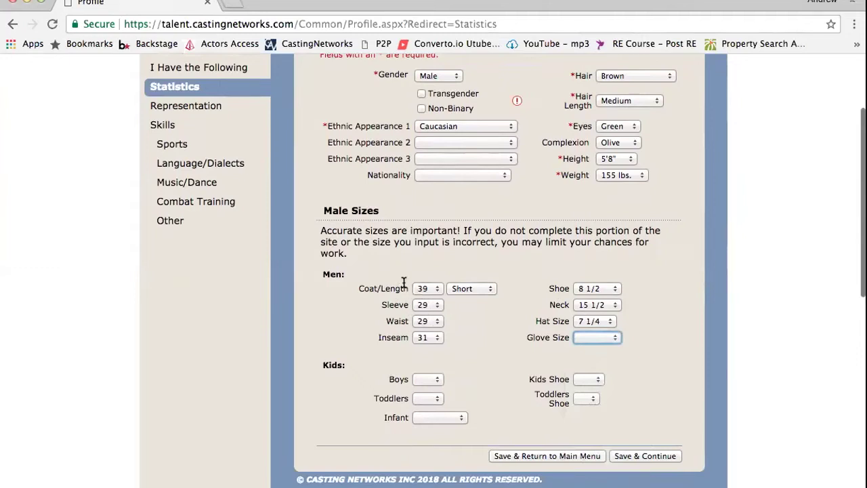
pyautogui.moveTo(403, 269)
pyautogui.mouseDown()
pyautogui.moveTo(401, 342)
pyautogui.moveTo(394, 268)
pyautogui.mouseUp()
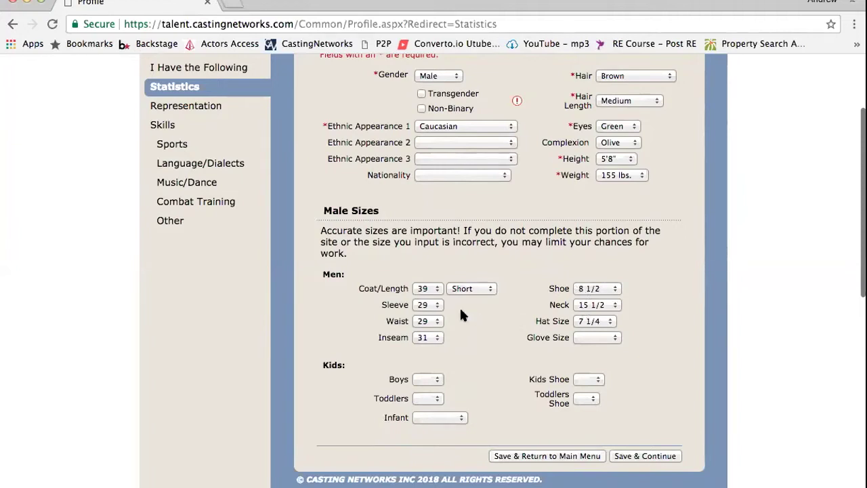
pyautogui.scroll(-1, 460, 309)
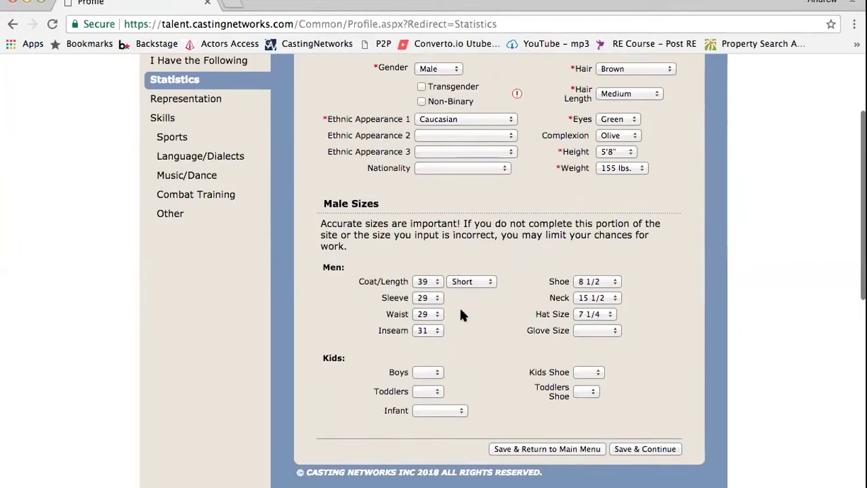
pyautogui.scroll(-1, 460, 315)
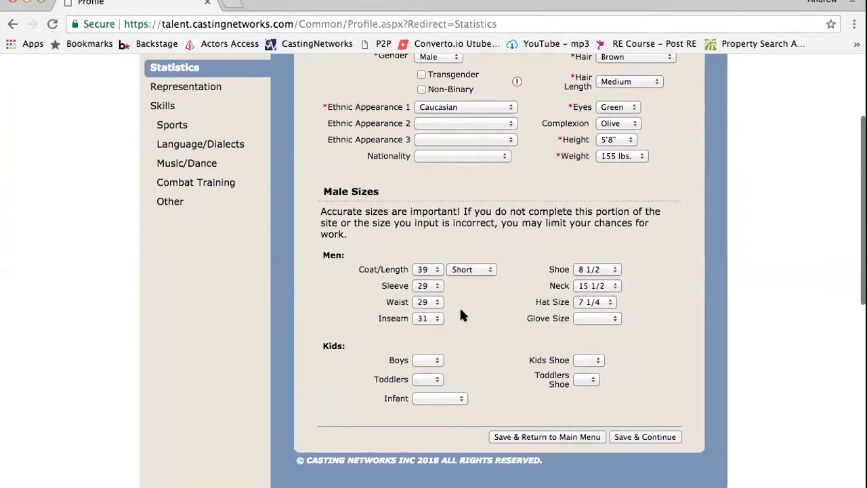
pyautogui.scroll(-2, 460, 315)
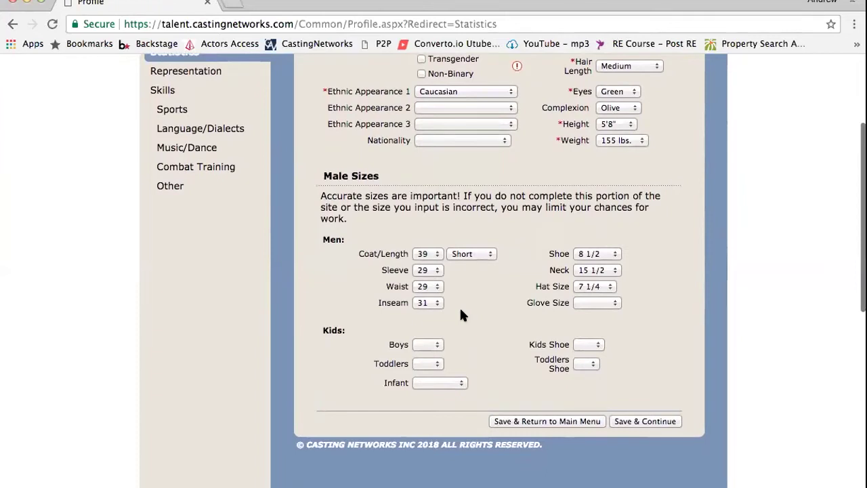
pyautogui.scroll(3, 460, 313)
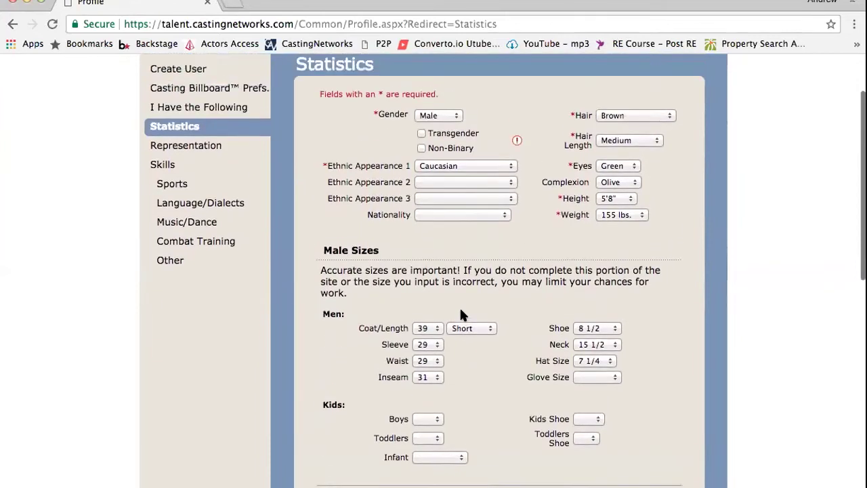
pyautogui.scroll(-3, 461, 313)
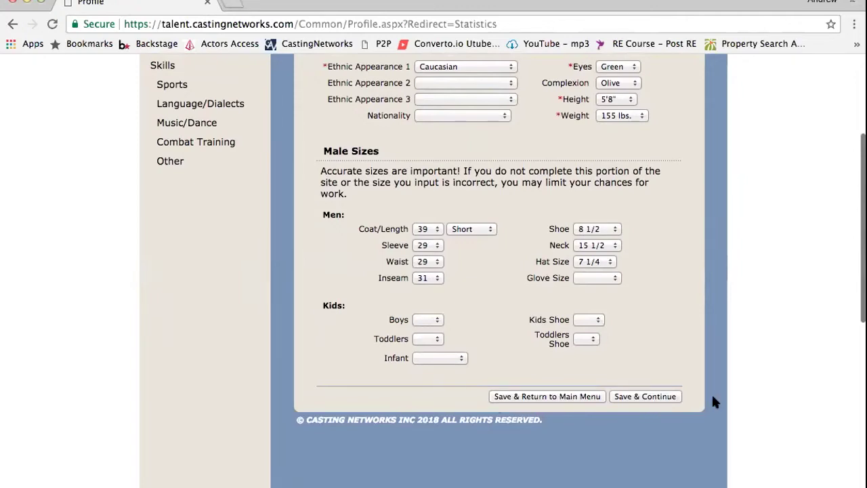
# Save the statistics and review the Representation page, leaving agent and manager fields blank
pyautogui.click(640, 397)
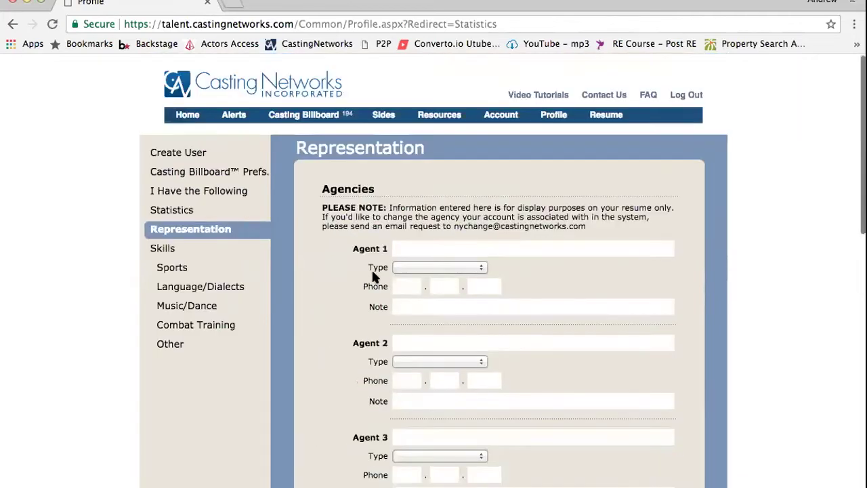
pyautogui.scroll(-10, 424, 192)
pyautogui.scroll(4, 424, 192)
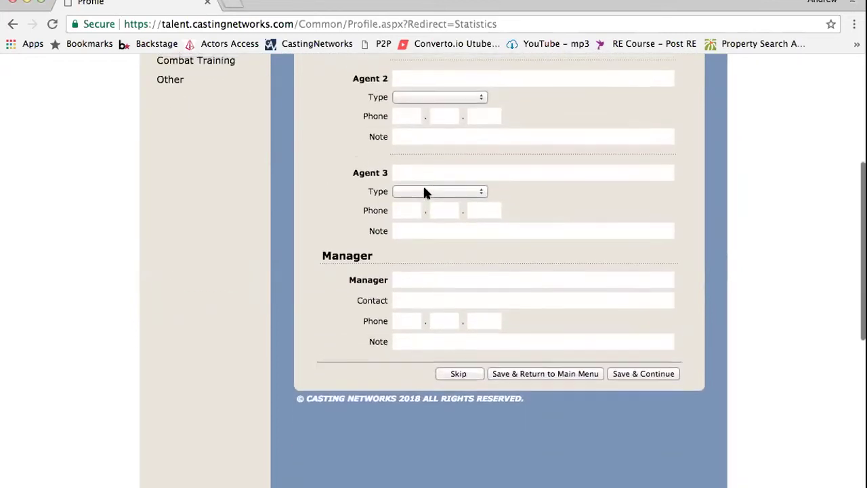
pyautogui.scroll(6, 424, 192)
pyautogui.scroll(-2, 424, 193)
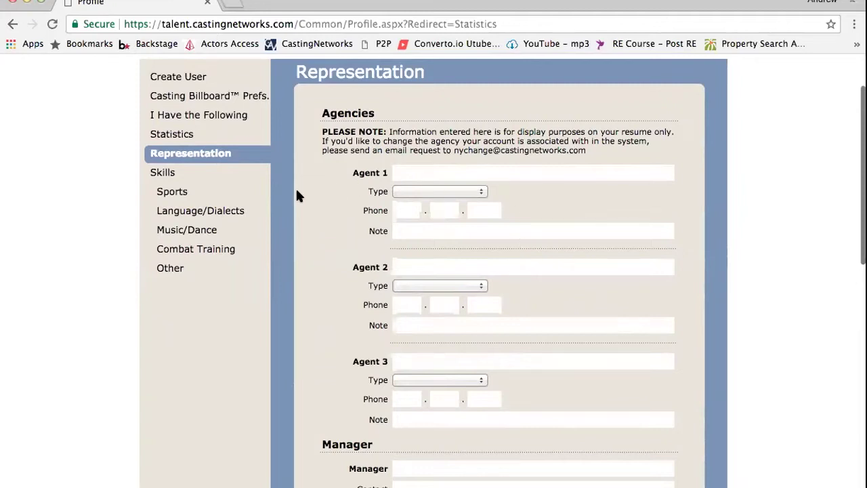
pyautogui.scroll(-7, 296, 196)
pyautogui.scroll(8, 296, 196)
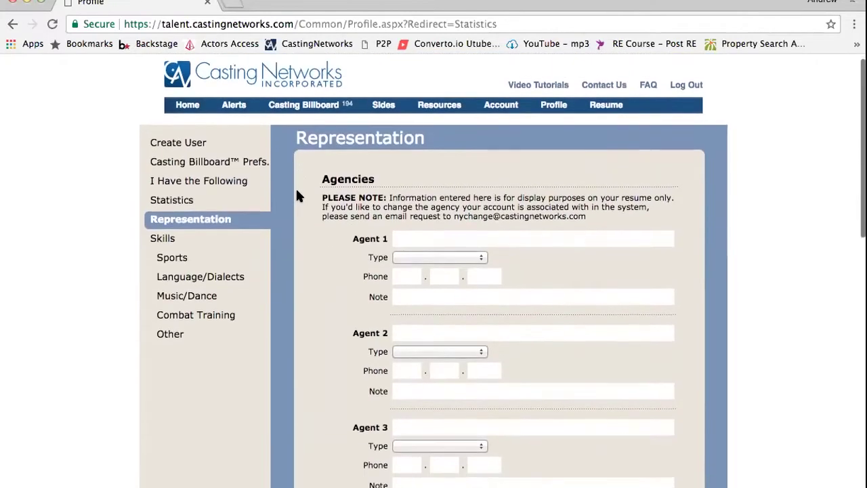
pyautogui.scroll(-1, 298, 195)
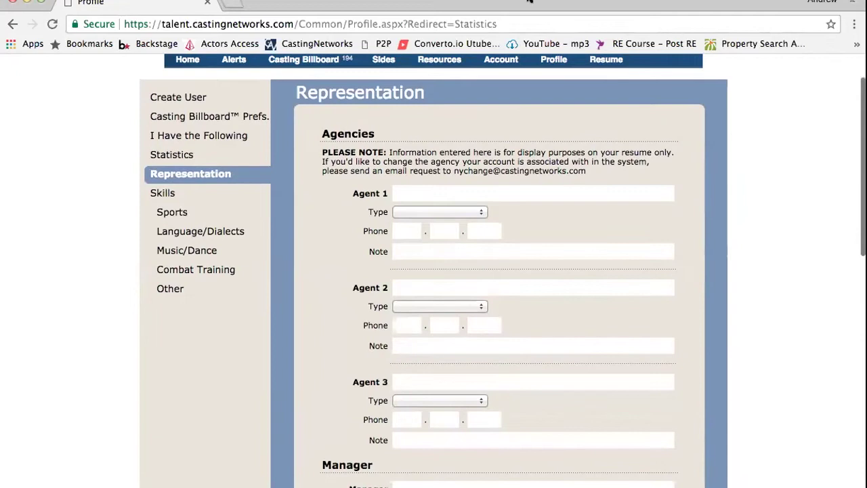
pyautogui.scroll(-3, 348, 341)
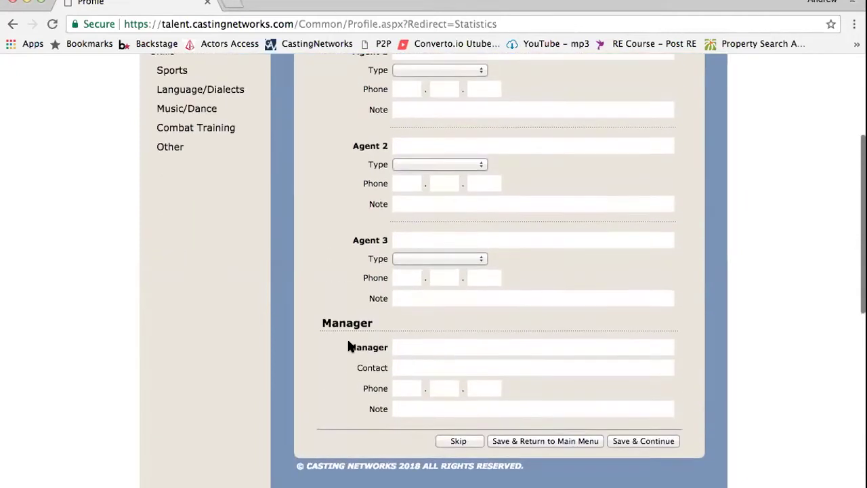
pyautogui.scroll(5, 350, 345)
pyautogui.scroll(-2, 554, 213)
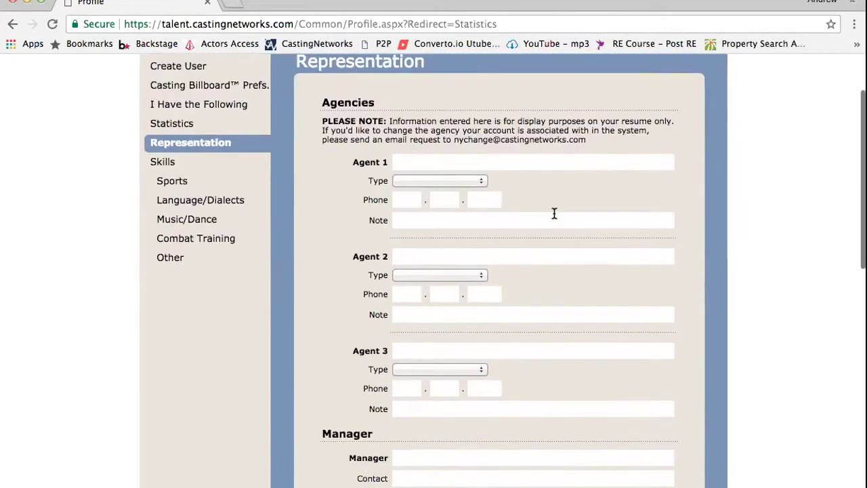
pyautogui.scroll(-4, 554, 213)
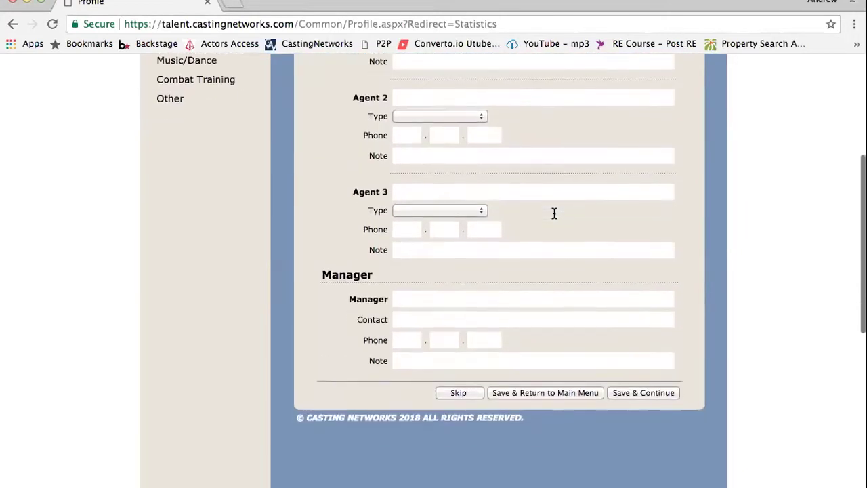
# Save the Representation page and continue to the Sports skills page
pyautogui.click(630, 393)
pyautogui.scroll(-3, 489, 264)
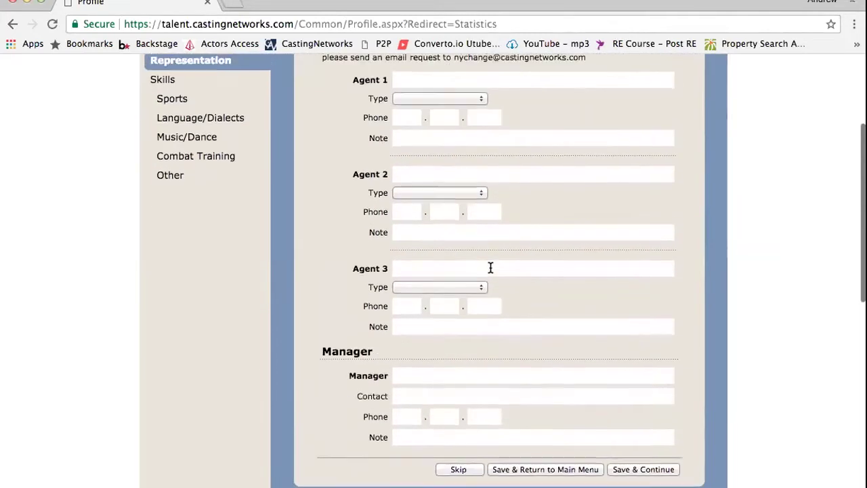
pyautogui.scroll(1, 489, 265)
pyautogui.scroll(-2, 489, 264)
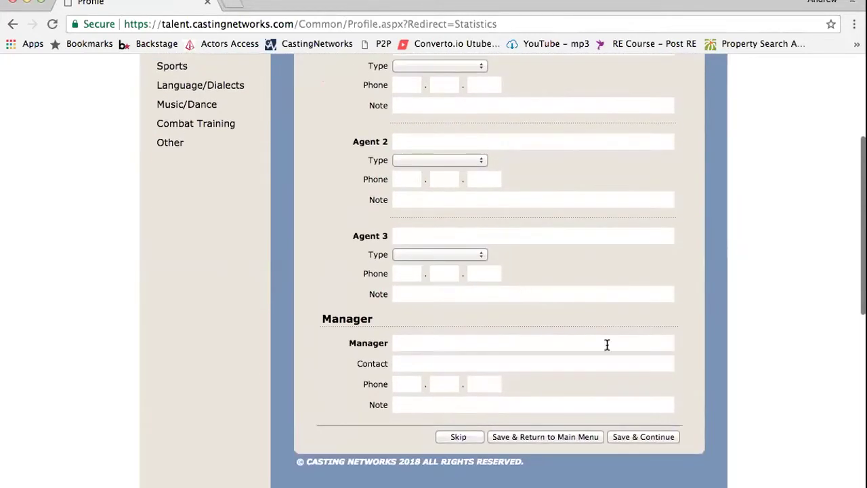
pyautogui.click(644, 437)
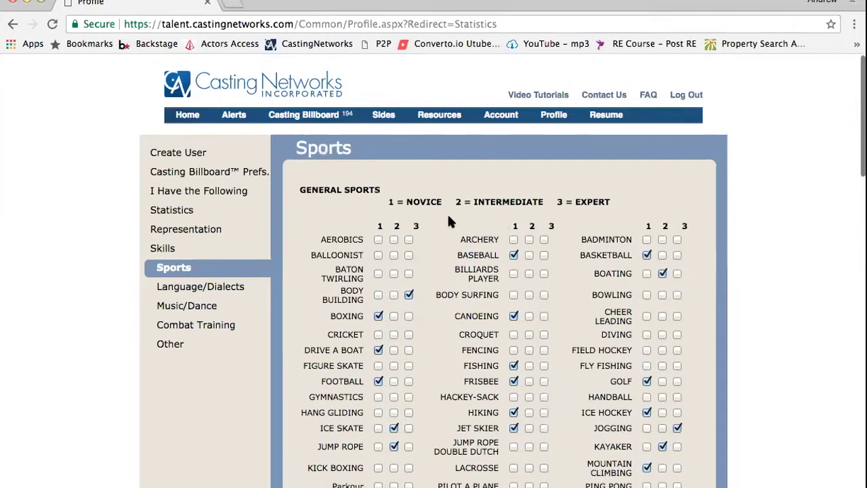
pyautogui.scroll(-3, 448, 220)
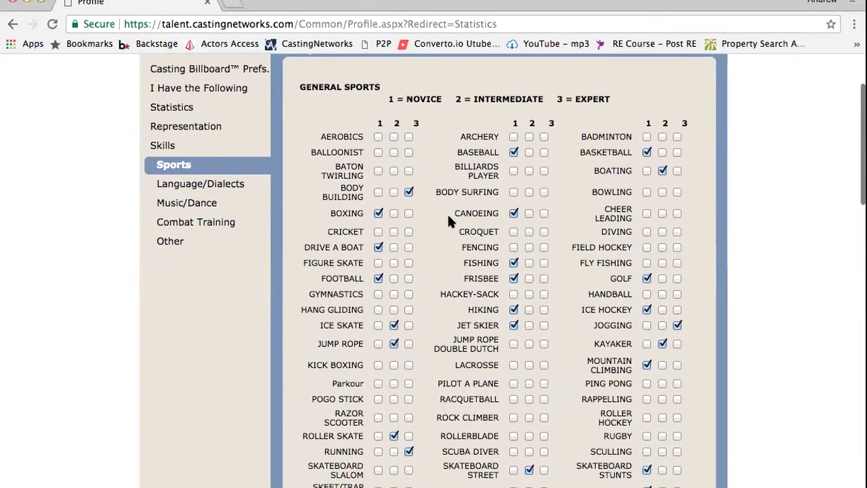
pyautogui.scroll(-5, 448, 221)
pyautogui.scroll(6, 449, 221)
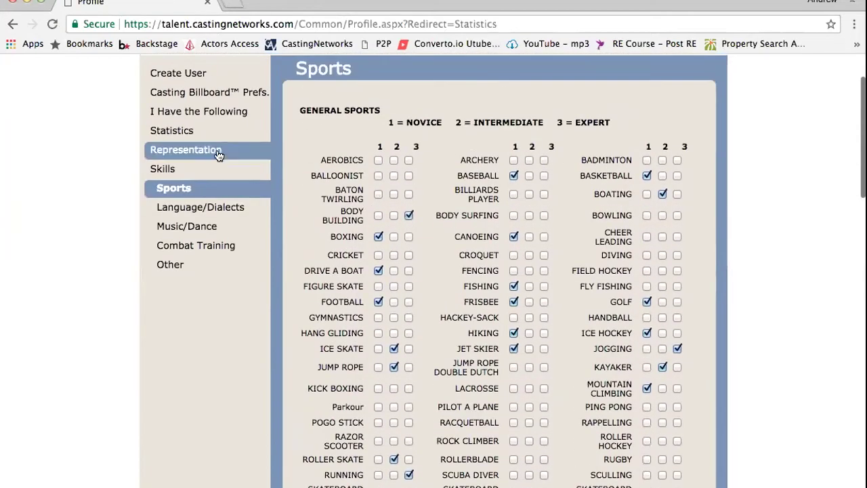
pyautogui.scroll(2, 214, 169)
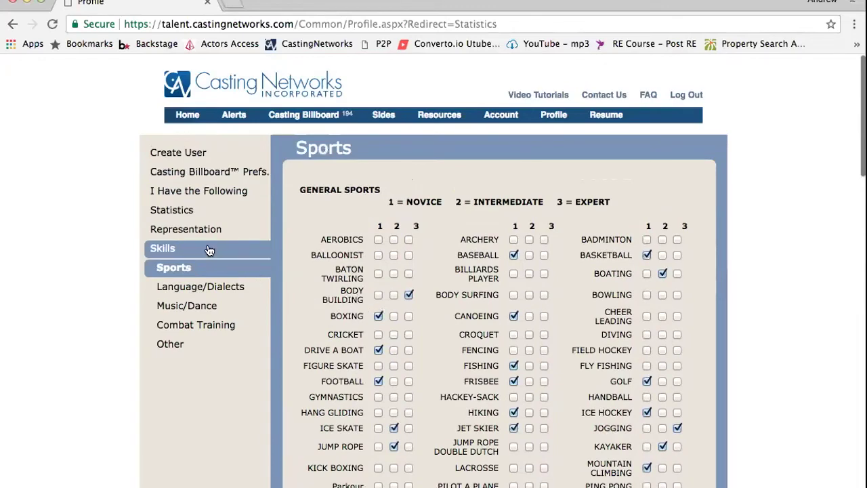
pyautogui.scroll(-10, 323, 258)
pyautogui.scroll(-5, 324, 265)
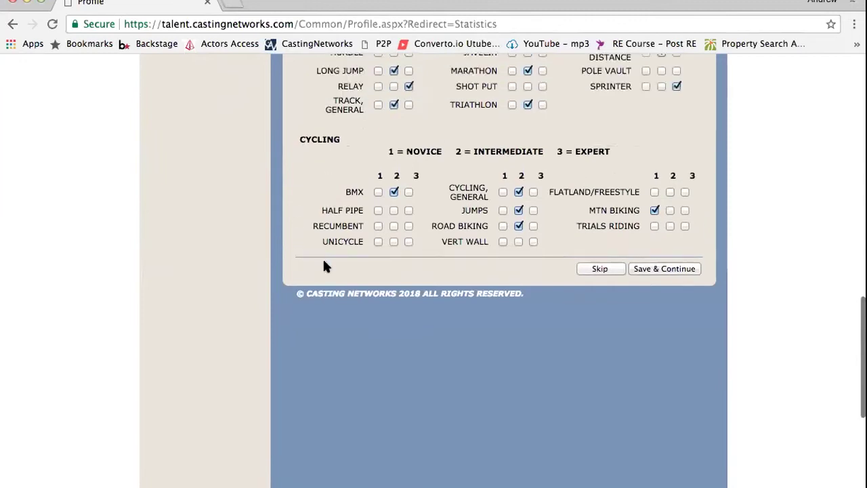
pyautogui.scroll(7, 324, 264)
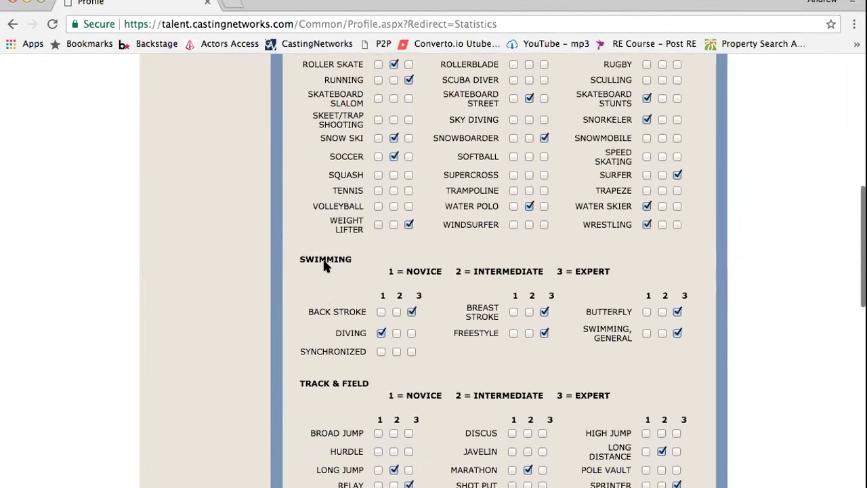
pyautogui.scroll(5, 324, 266)
pyautogui.scroll(-1, 326, 263)
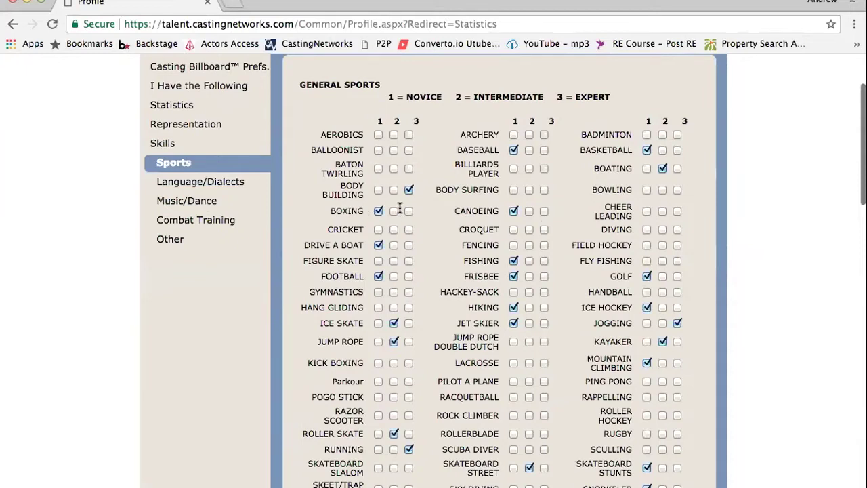
pyautogui.scroll(-3, 451, 242)
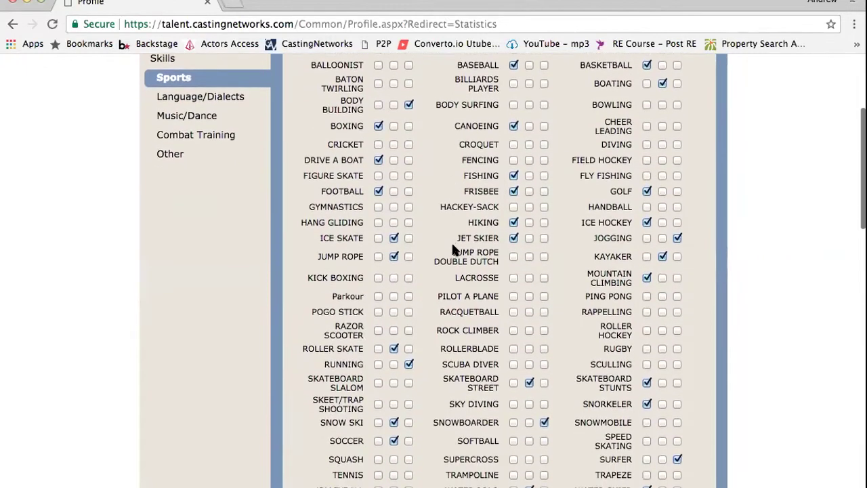
pyautogui.scroll(1, 452, 249)
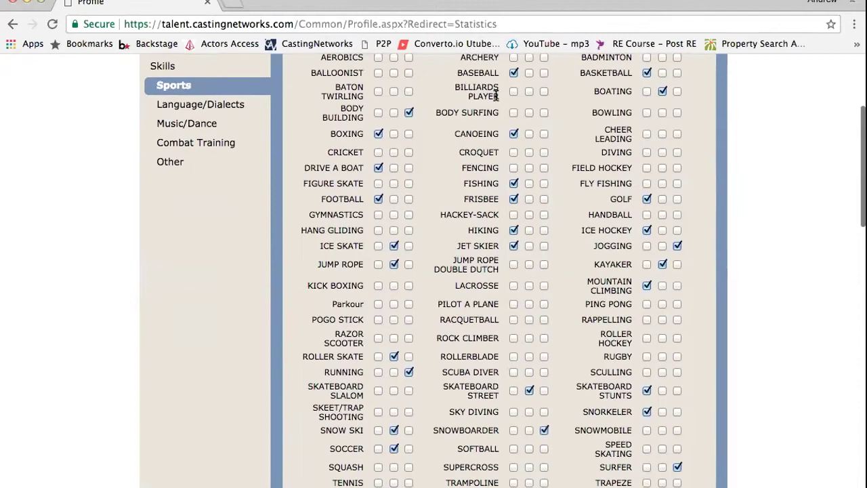
pyautogui.scroll(5, 496, 99)
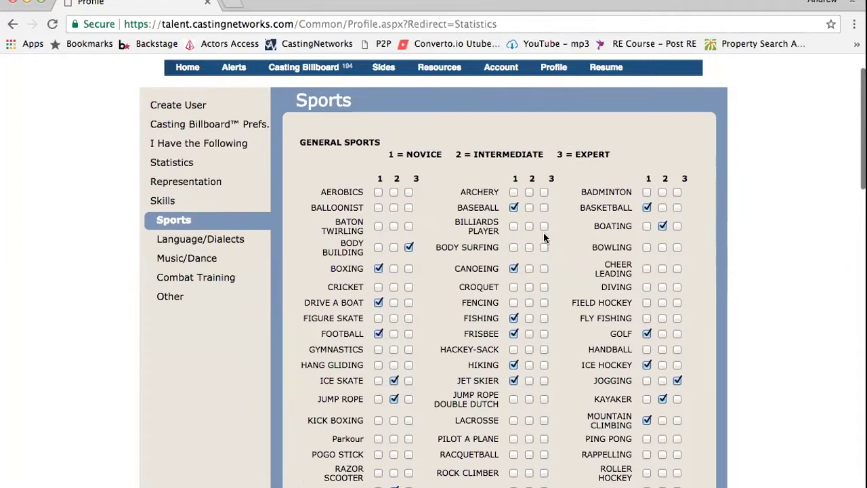
pyautogui.scroll(-1, 543, 233)
pyautogui.scroll(3, 421, 174)
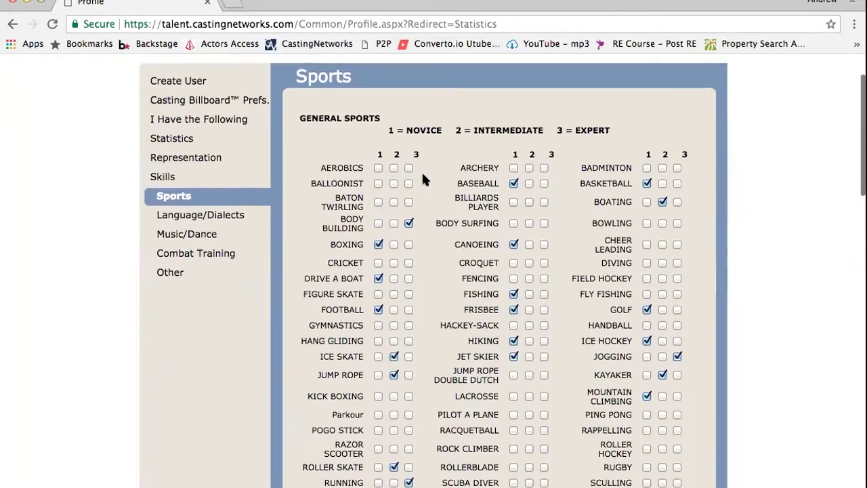
pyautogui.moveTo(315, 114)
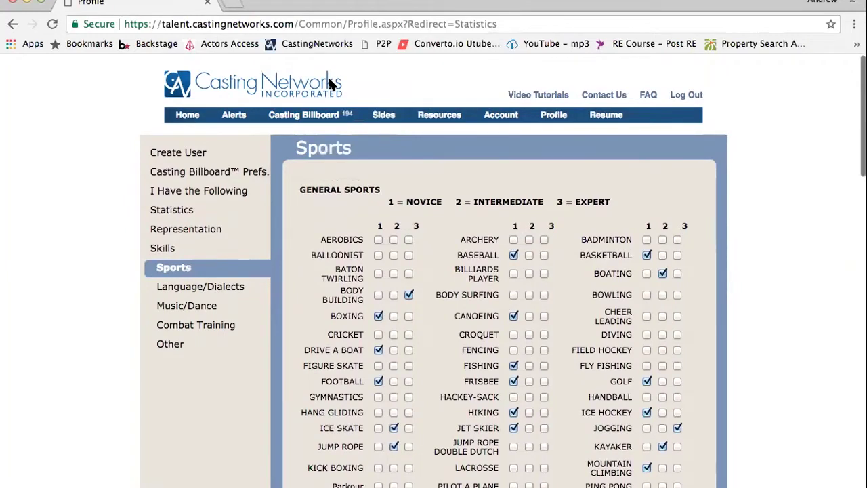
# Review the Sports ratings like Baseball, Boxing and Jogging, then save them to reach Languages & Dialects
pyautogui.scroll(-3, 377, 384)
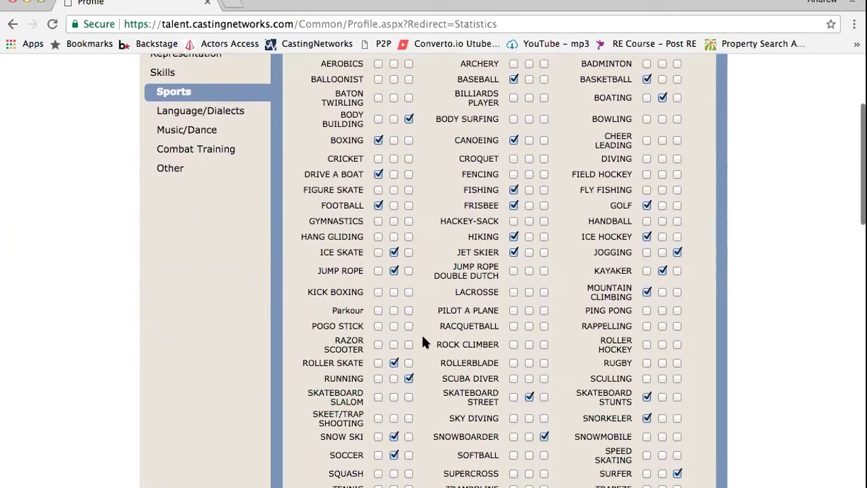
pyautogui.scroll(1, 422, 337)
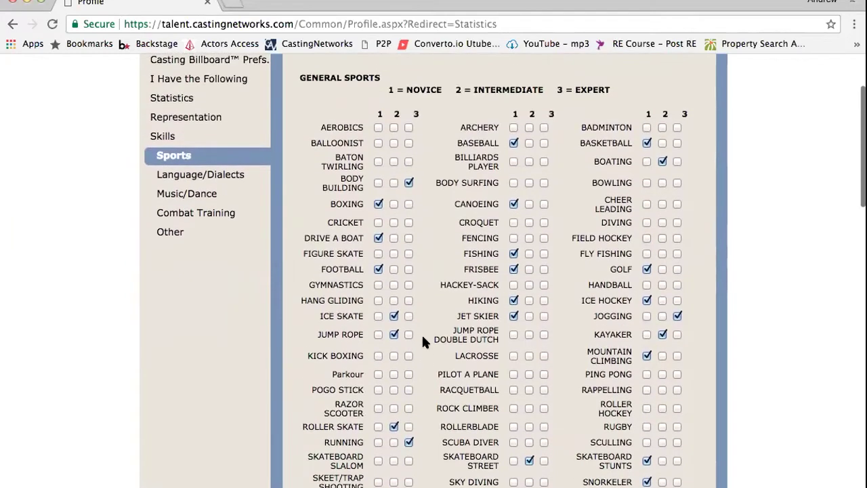
pyautogui.scroll(1, 422, 340)
pyautogui.scroll(1, 422, 336)
pyautogui.scroll(-6, 423, 336)
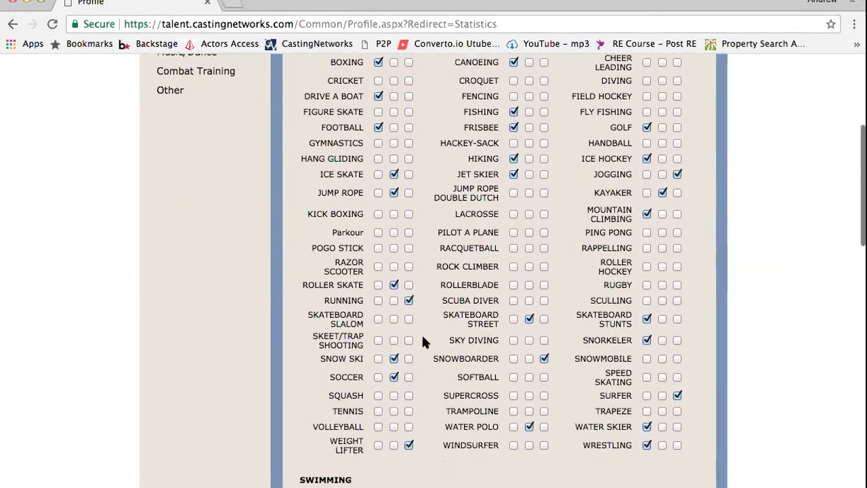
pyautogui.scroll(2, 422, 339)
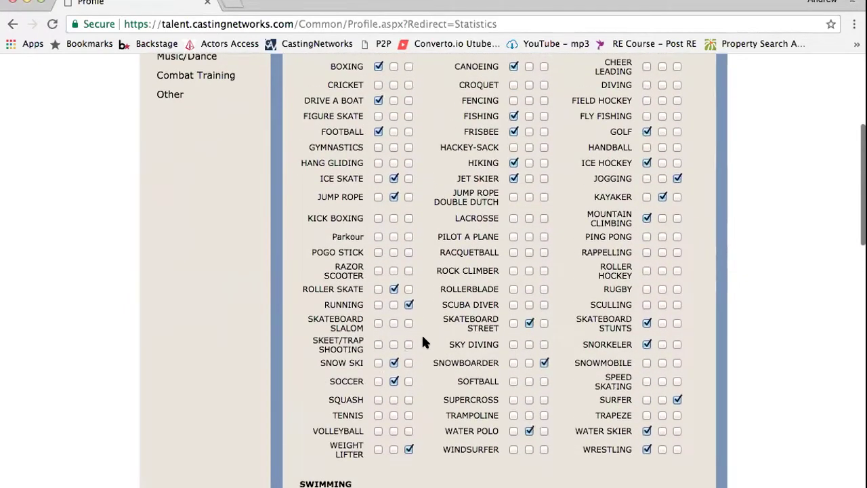
pyautogui.scroll(1, 422, 338)
pyautogui.scroll(4, 422, 341)
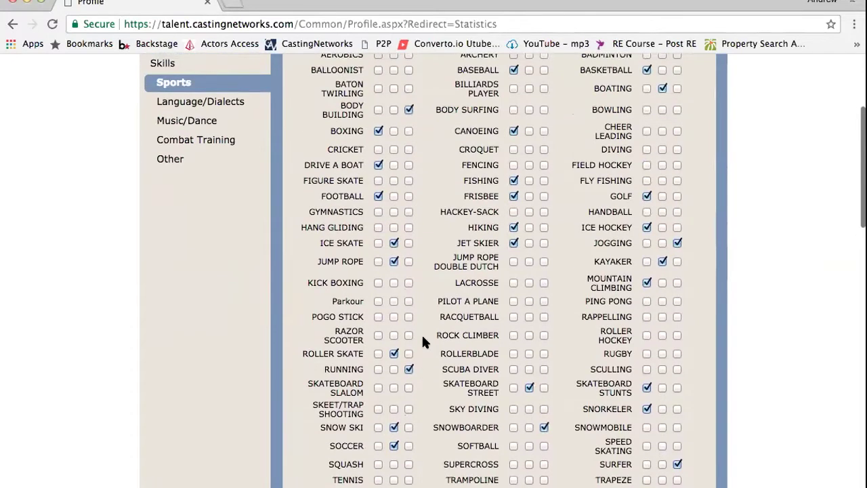
pyautogui.scroll(-3, 412, 260)
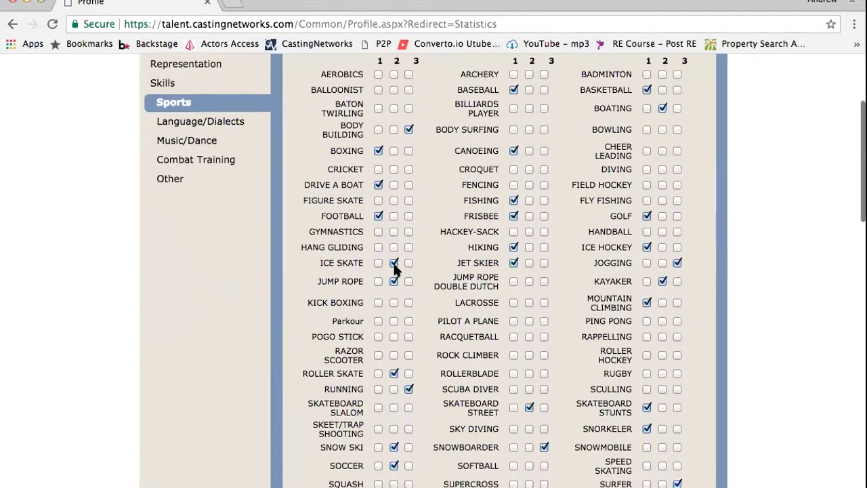
pyautogui.scroll(3, 395, 264)
pyautogui.scroll(-2, 394, 266)
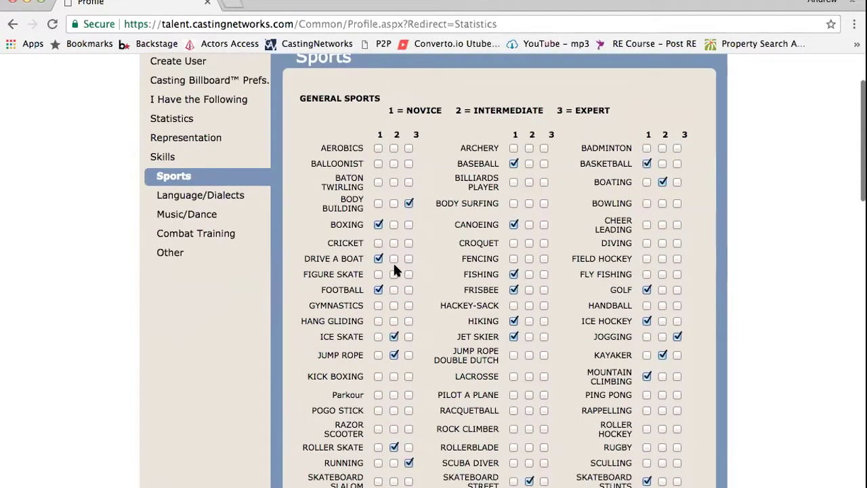
pyautogui.scroll(2, 393, 261)
pyautogui.scroll(-4, 393, 261)
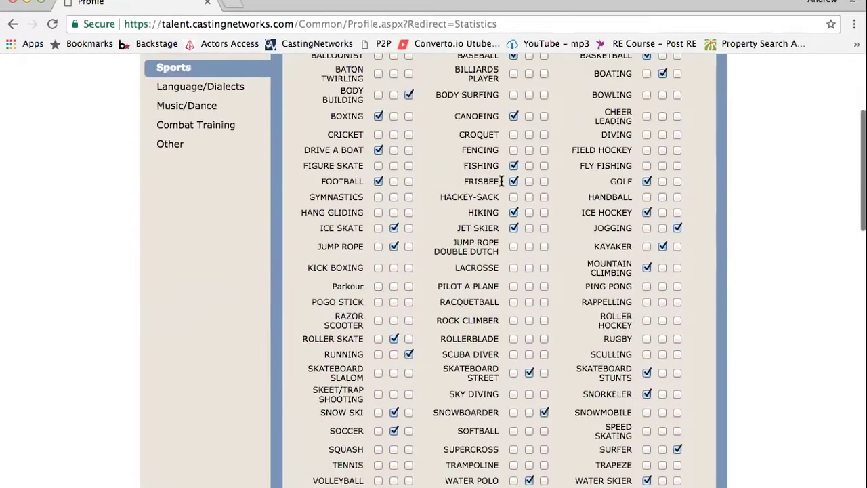
pyautogui.scroll(2, 558, 158)
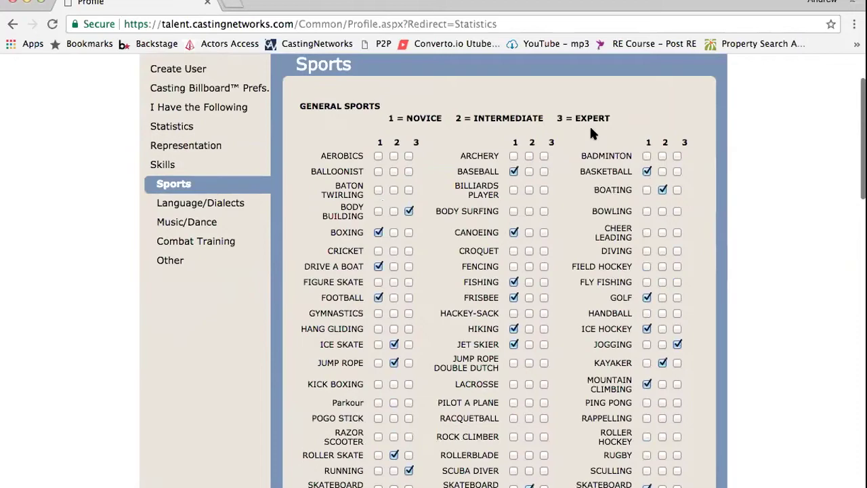
pyautogui.scroll(-3, 519, 223)
pyautogui.scroll(-8, 514, 221)
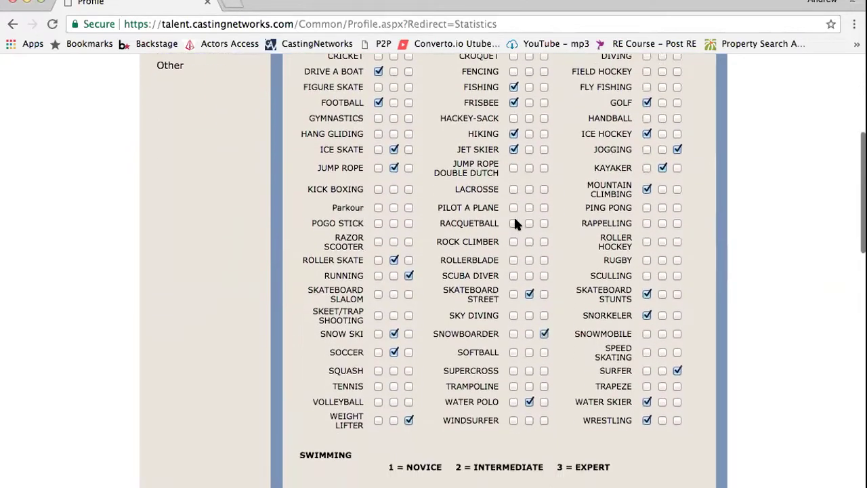
pyautogui.scroll(2, 515, 224)
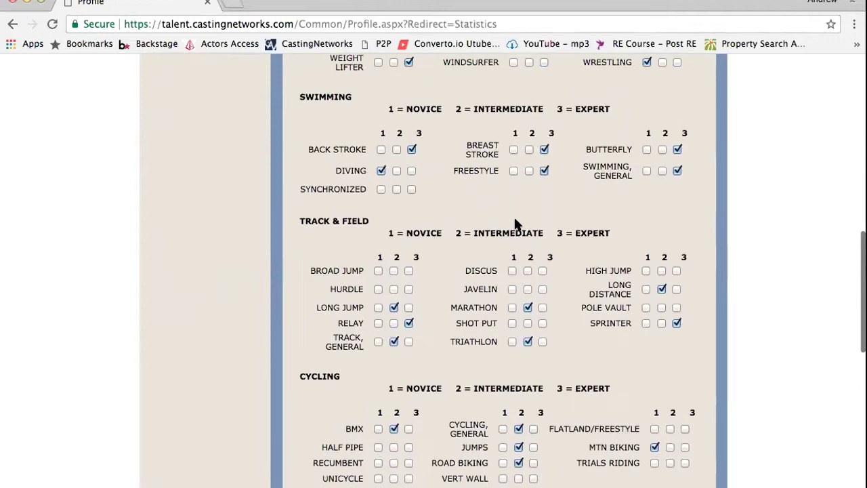
pyautogui.scroll(-1, 515, 224)
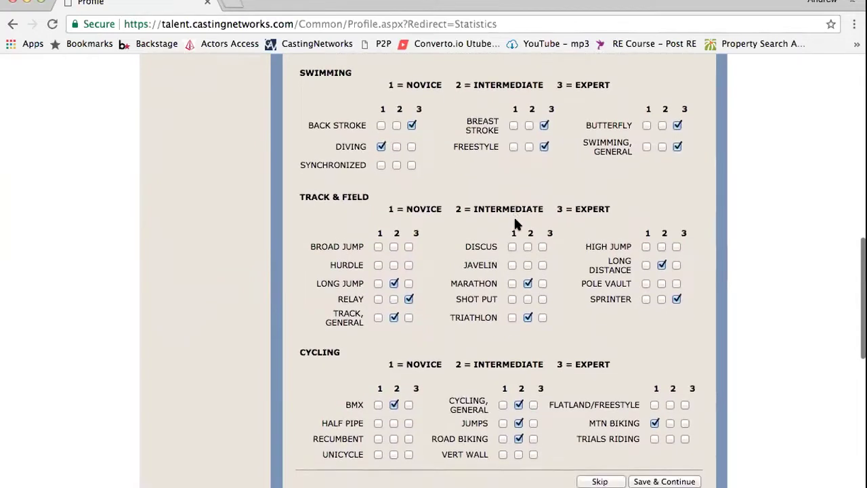
pyautogui.scroll(-4, 515, 223)
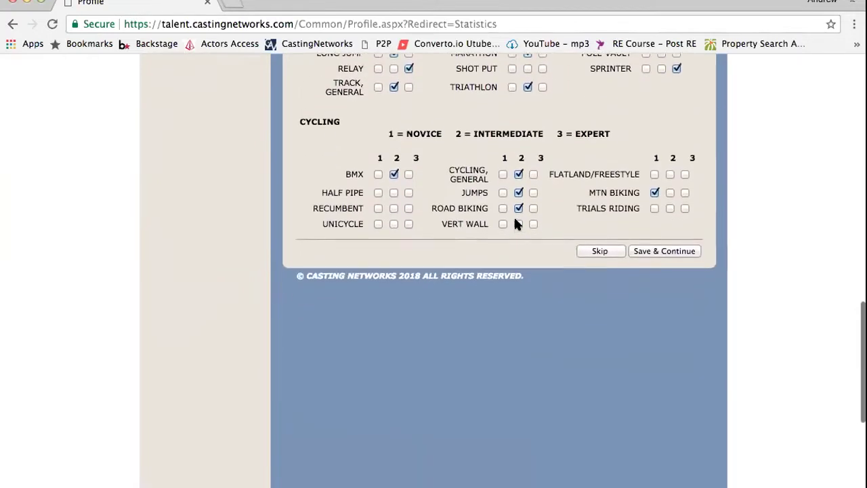
pyautogui.click(665, 241)
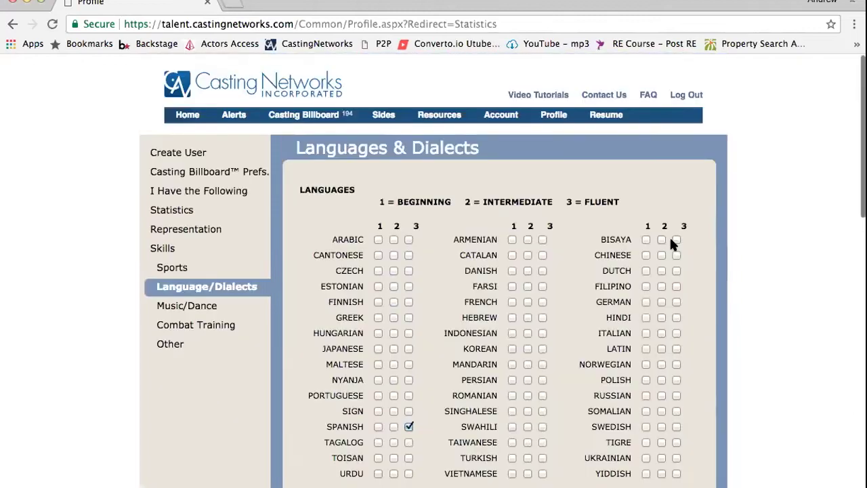
# Review the language ratings with Spanish at Fluent, then save to open Music & Dance
pyautogui.scroll(-1, 463, 228)
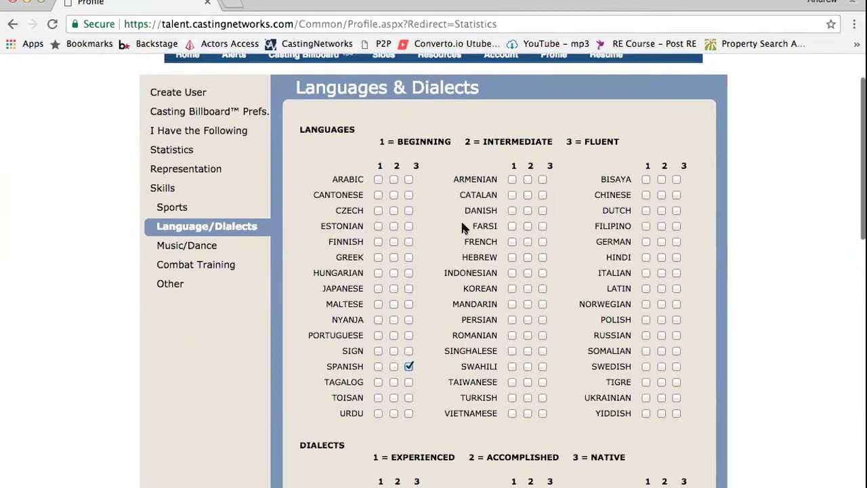
pyautogui.scroll(-1, 463, 229)
pyautogui.scroll(1, 463, 229)
pyautogui.scroll(-2, 463, 228)
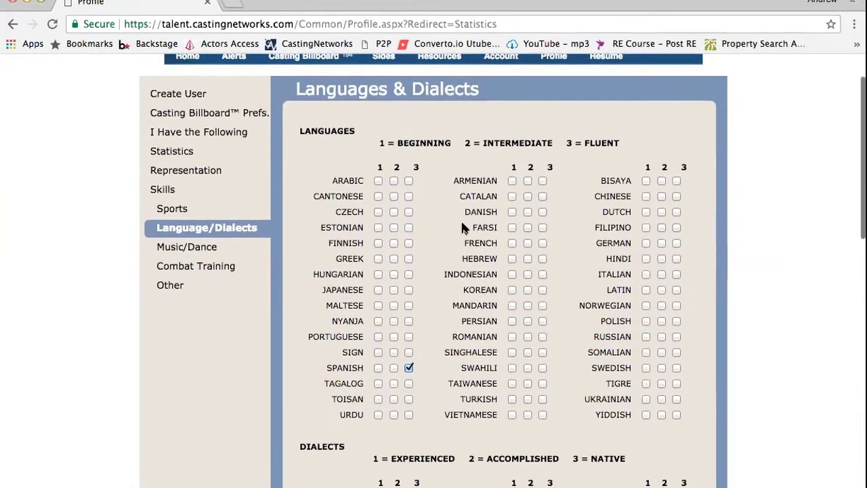
pyautogui.scroll(1, 463, 224)
pyautogui.scroll(-3, 462, 224)
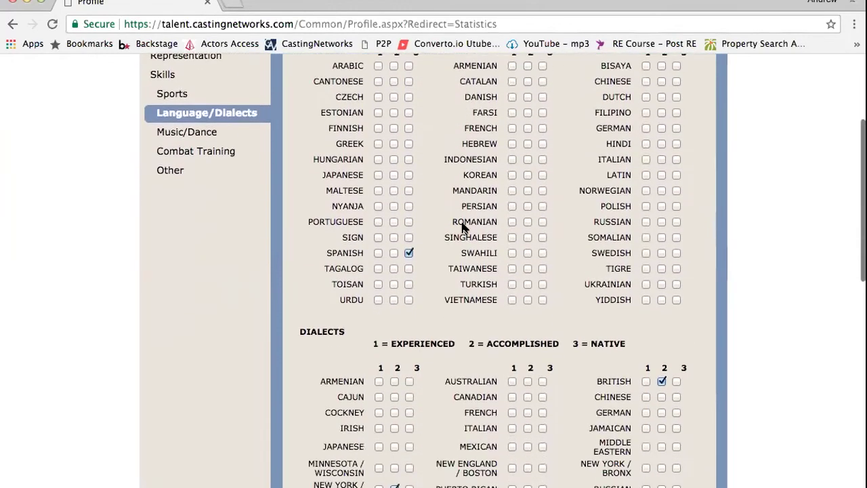
pyautogui.scroll(3, 463, 225)
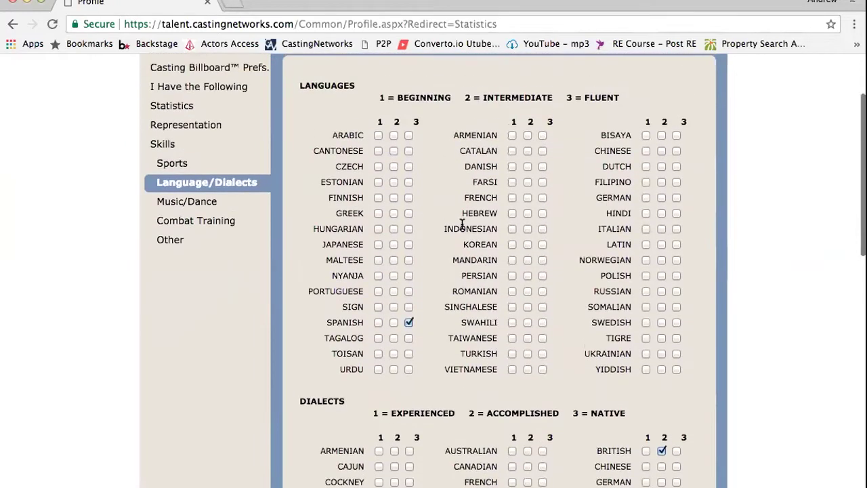
pyautogui.scroll(-5, 463, 224)
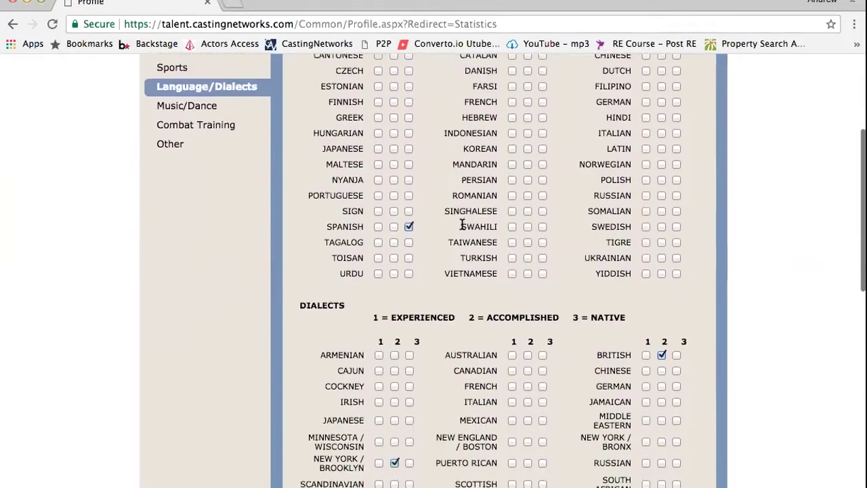
pyautogui.scroll(-6, 463, 224)
pyautogui.scroll(6, 463, 226)
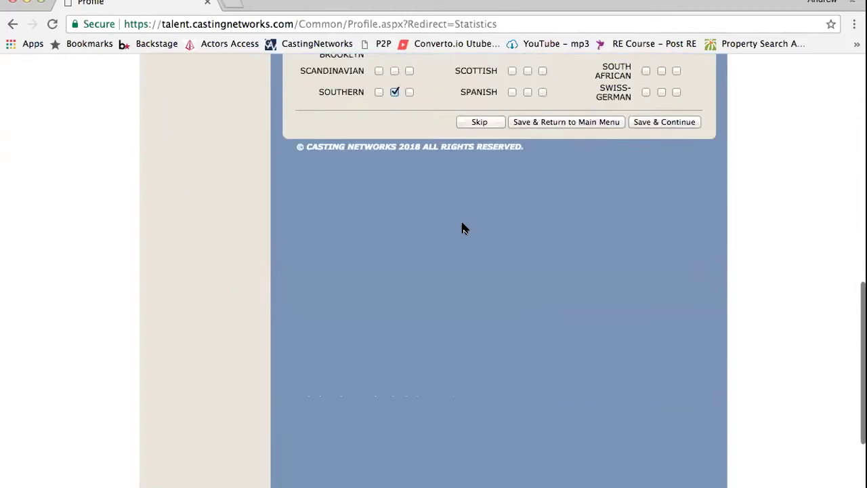
pyautogui.scroll(4, 462, 228)
pyautogui.scroll(-1, 463, 226)
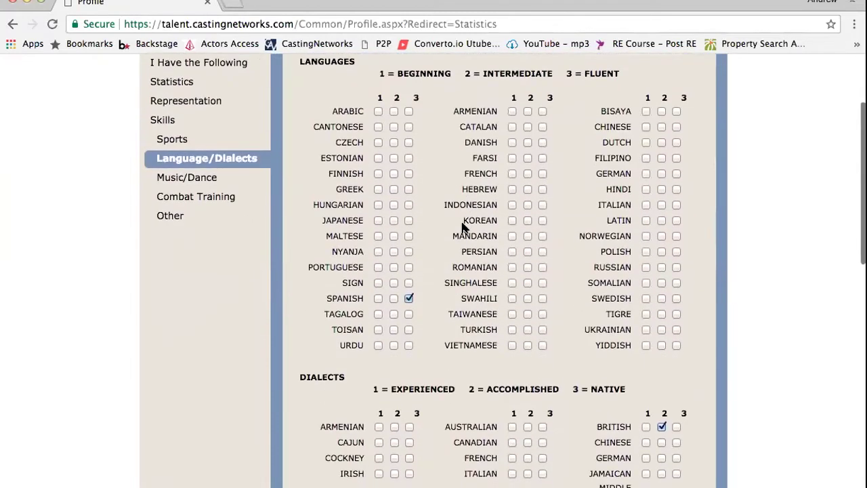
pyautogui.scroll(-4, 463, 224)
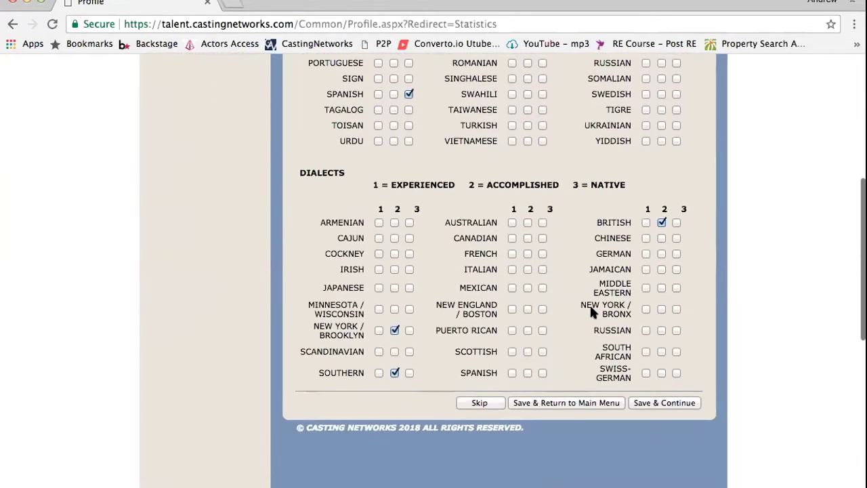
pyautogui.click(661, 403)
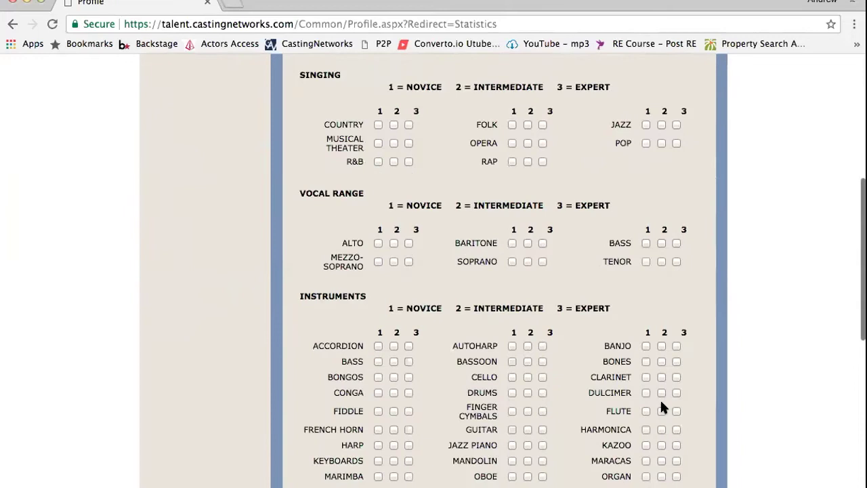
# Scroll through the Music & Dance grids, with Salsa rated Novice and the rest unrated
pyautogui.scroll(-3, 662, 406)
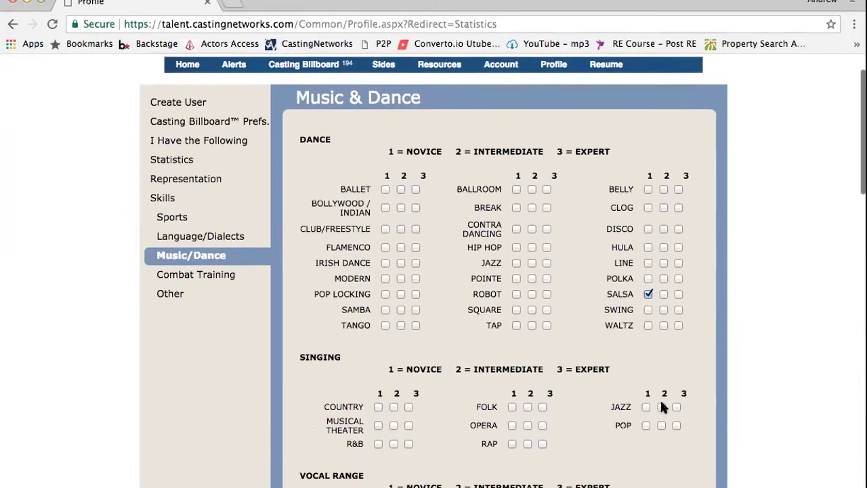
pyautogui.scroll(-5, 662, 401)
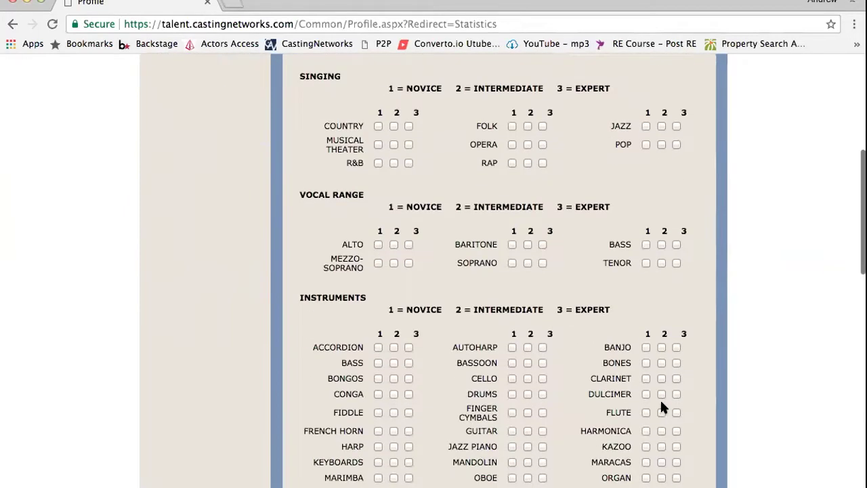
pyautogui.scroll(-7, 662, 405)
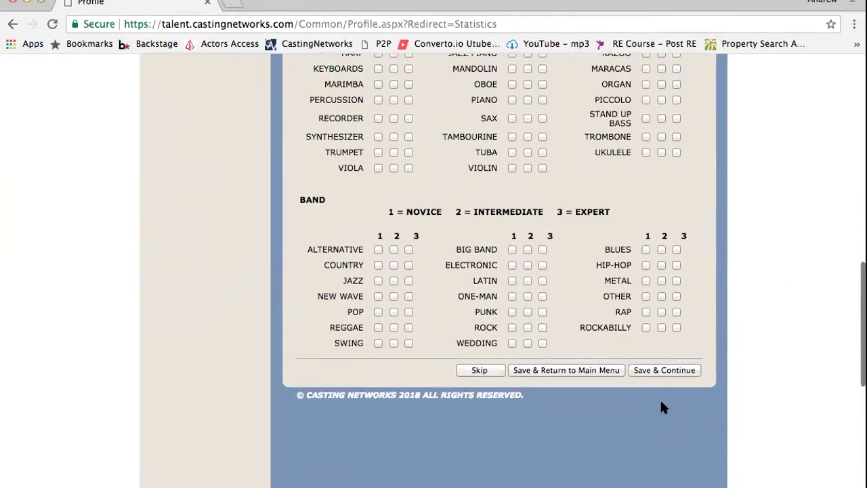
pyautogui.scroll(2, 662, 405)
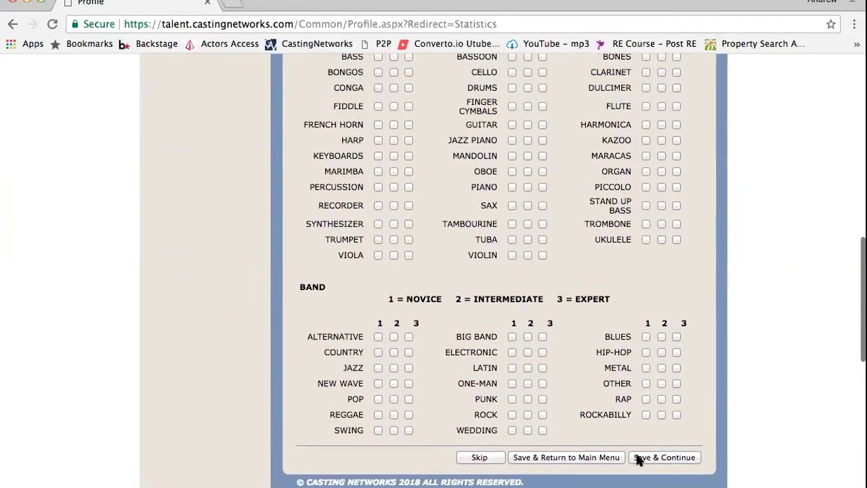
pyautogui.click(639, 459)
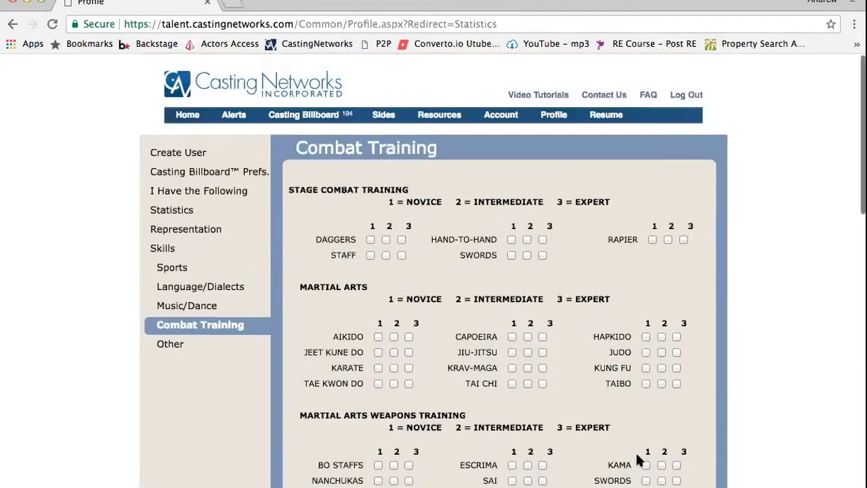
pyautogui.scroll(-3, 449, 248)
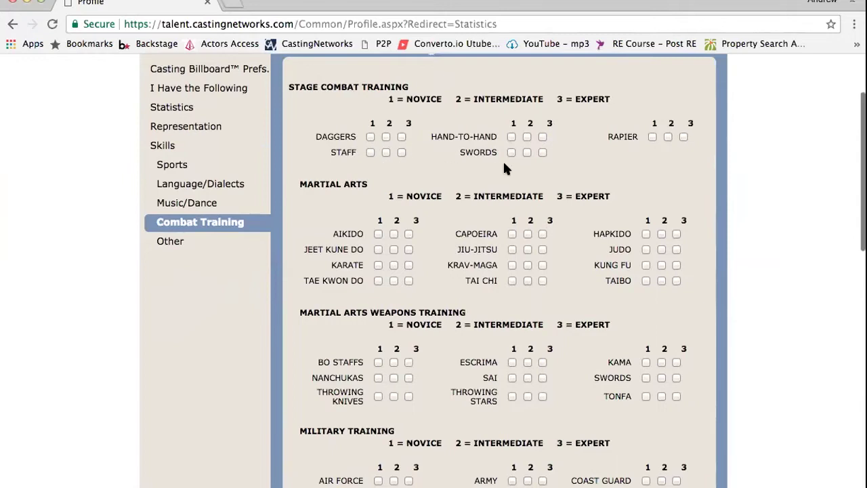
pyautogui.scroll(-1, 504, 165)
pyautogui.scroll(-5, 504, 168)
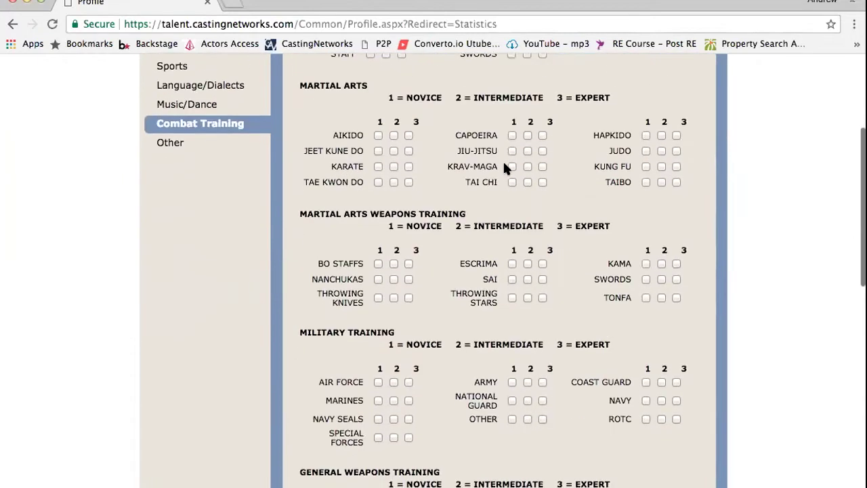
pyautogui.scroll(8, 503, 168)
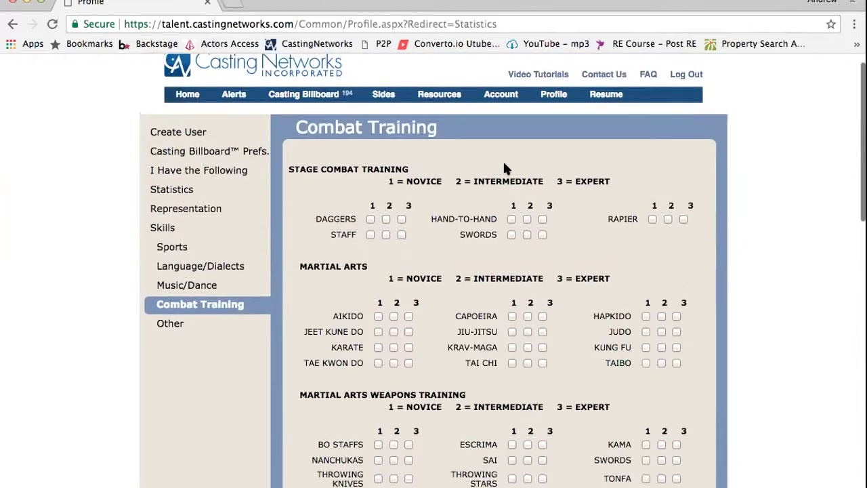
pyautogui.scroll(-1, 504, 169)
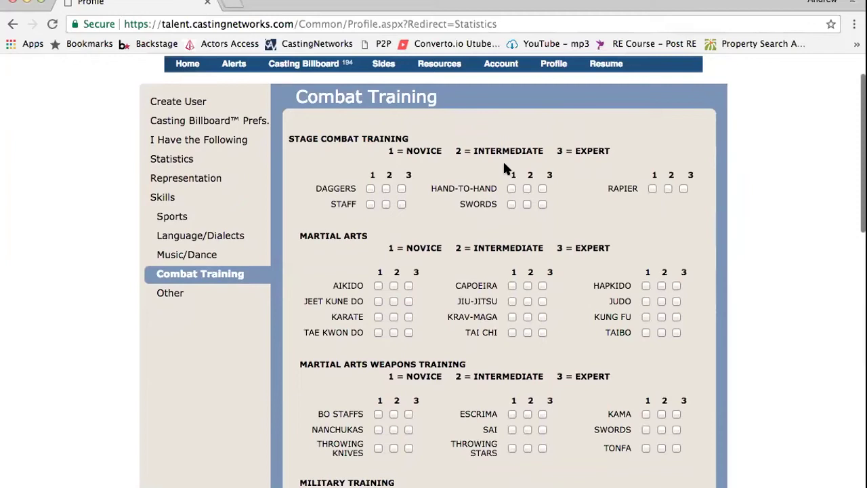
pyautogui.scroll(-9, 503, 168)
pyautogui.scroll(-1, 504, 168)
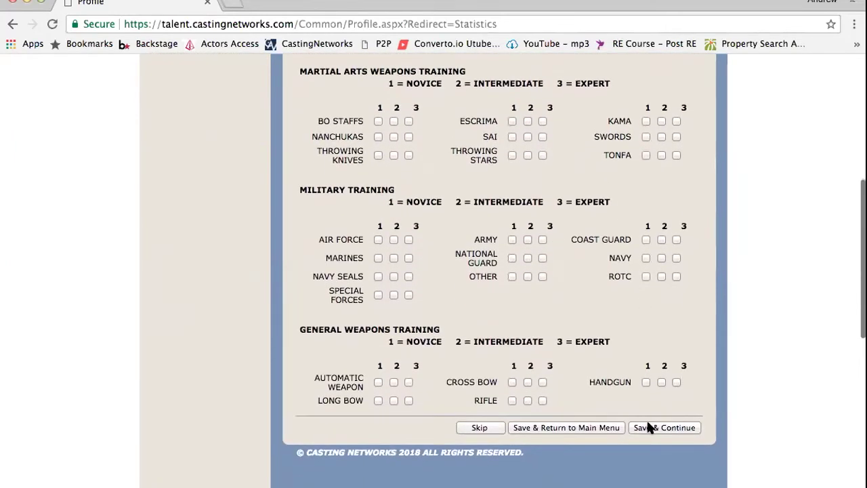
# Save Combat Training, then review Other Skills ratings like Improv General, Cigars and Precision Driver
pyautogui.click(664, 428)
pyautogui.scroll(-2, 647, 423)
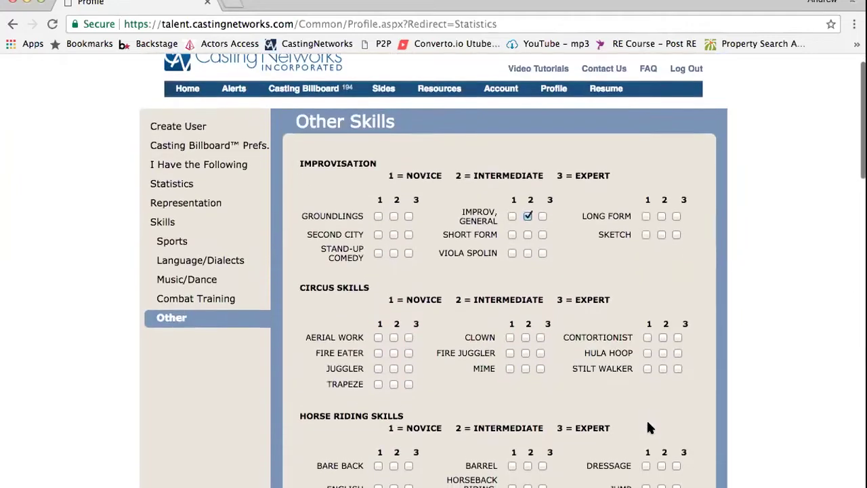
pyautogui.scroll(-2, 647, 423)
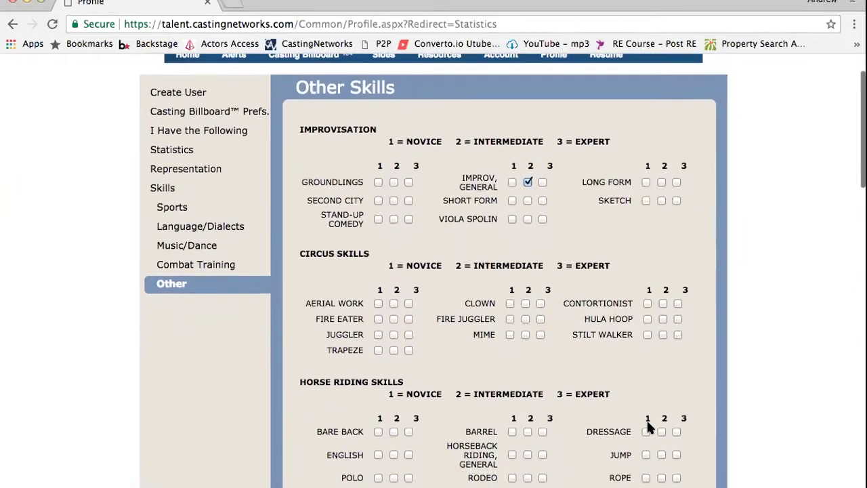
pyautogui.scroll(-3, 648, 426)
pyautogui.scroll(-3, 648, 426)
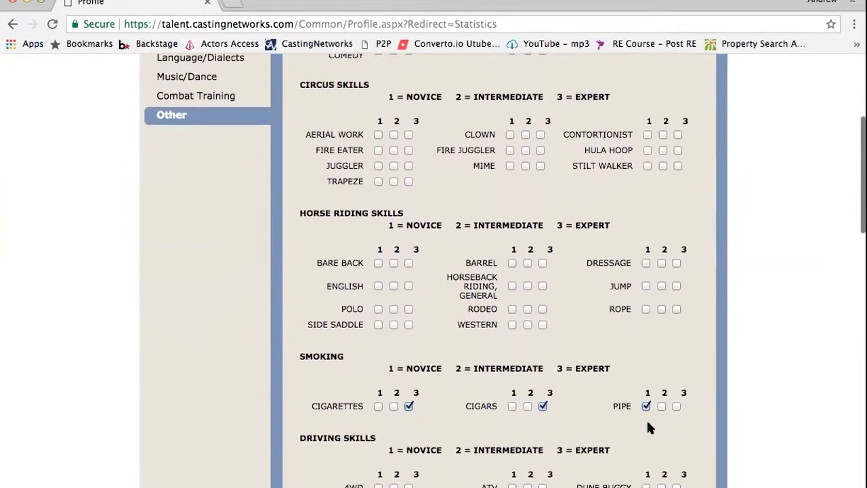
pyautogui.scroll(-3, 649, 427)
pyautogui.scroll(-9, 648, 422)
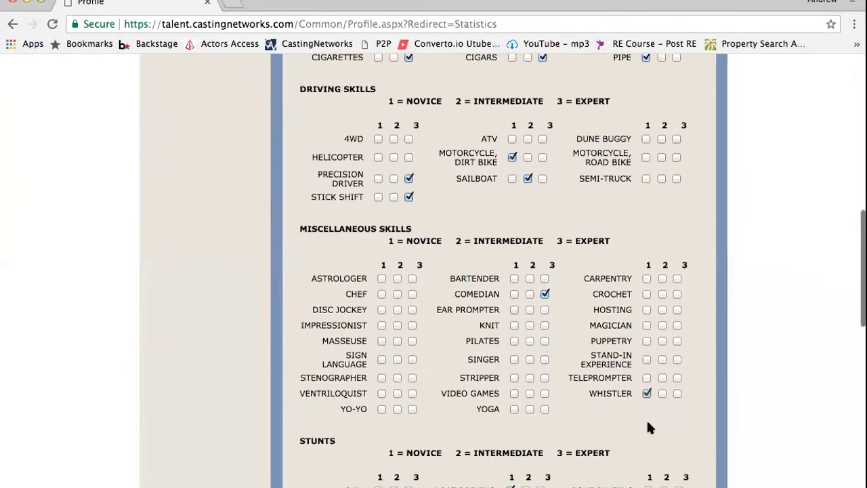
pyautogui.scroll(-6, 648, 427)
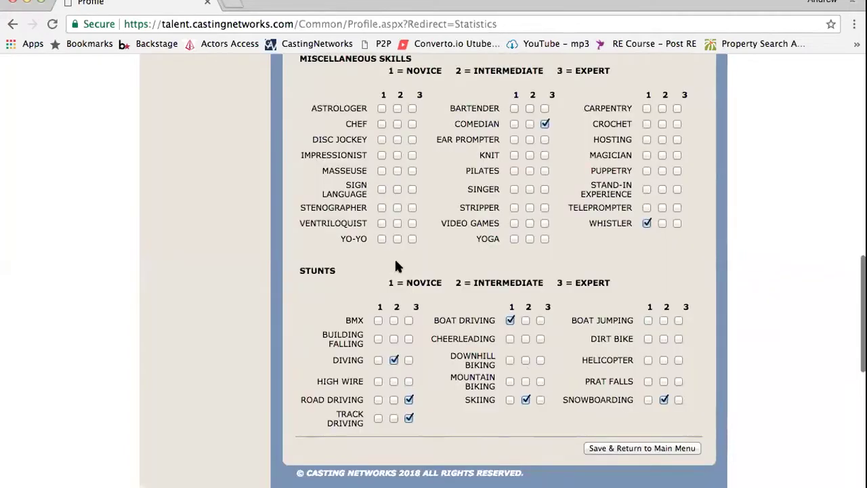
# Save Other Skills, return to the home page and close the Modasphere tab
pyautogui.click(630, 445)
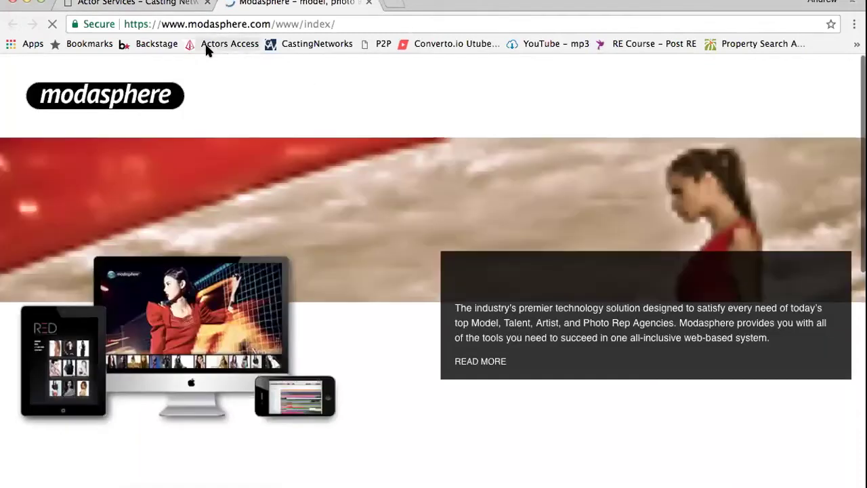
pyautogui.click(138, 3)
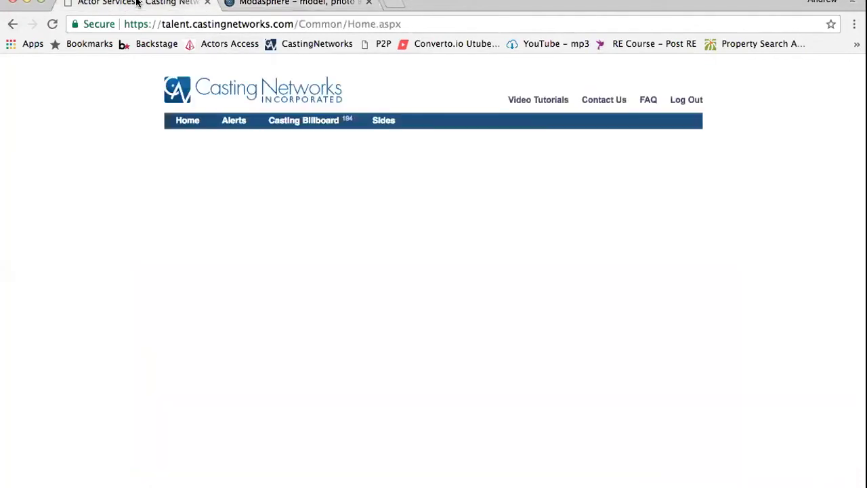
pyautogui.click(301, 3)
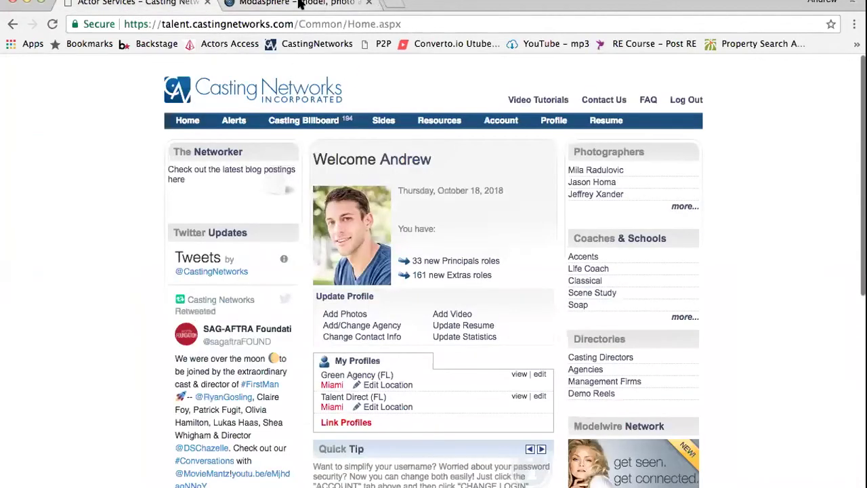
pyautogui.click(369, 3)
# Open the profile's Statistics page via Update Statistics on the home page
pyautogui.scroll(-5, 423, 264)
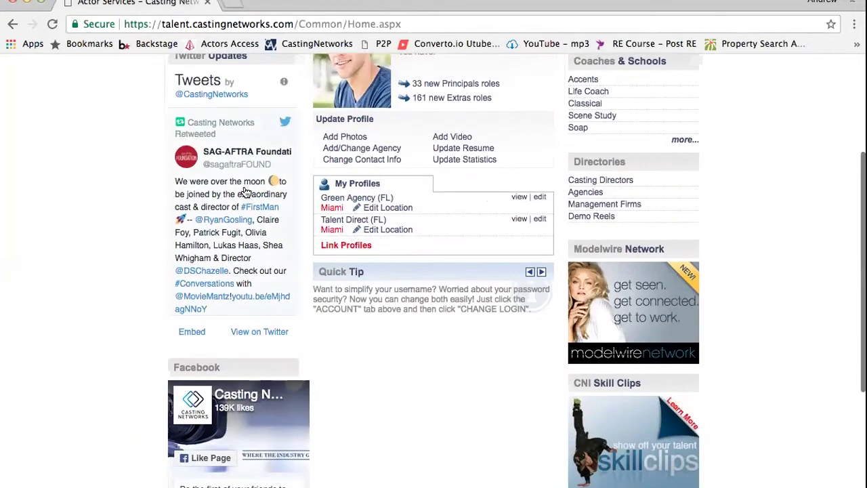
pyautogui.scroll(4, 257, 197)
pyautogui.click(452, 300)
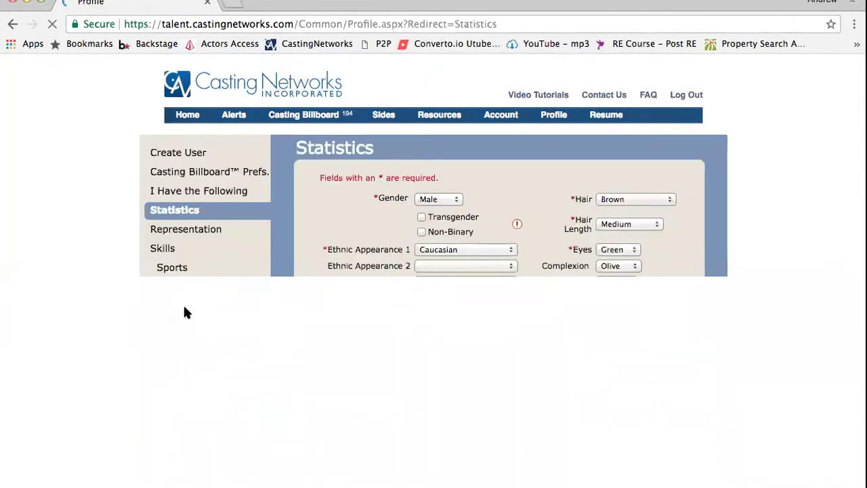
# Open the Other skills page and select the GROUNDLINGS label to look it up
pyautogui.click(193, 347)
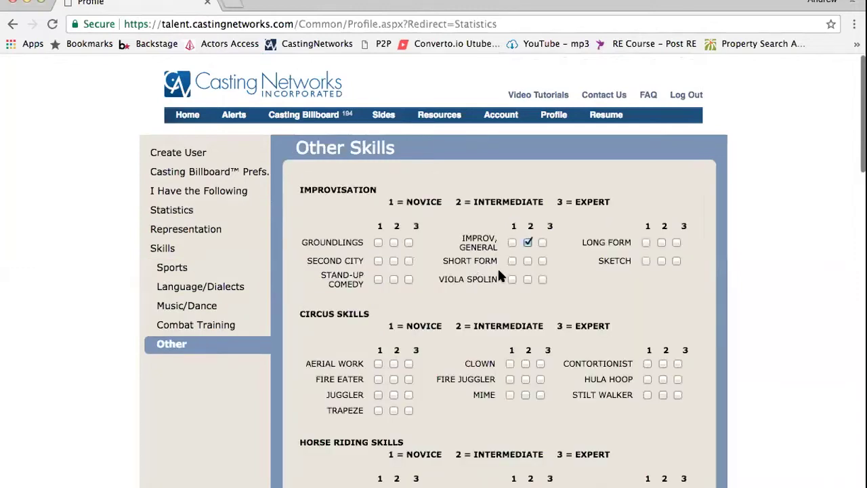
pyautogui.scroll(-3, 503, 274)
pyautogui.scroll(-2, 503, 274)
pyautogui.scroll(5, 504, 279)
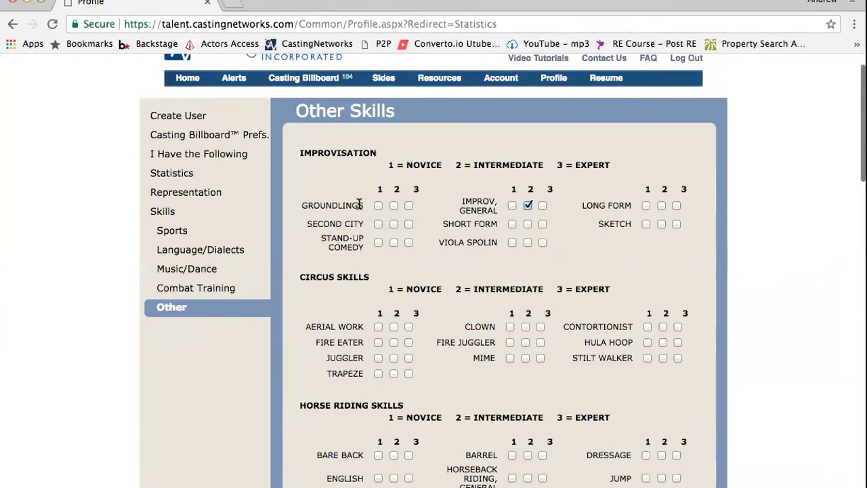
pyautogui.moveTo(363, 206); pyautogui.dragTo(305, 208)
pyautogui.press('cmd+c')
# Google 'GROUNDLINGS improv' in a new tab, then go back to the Other Skills page
pyautogui.click(231, 3)
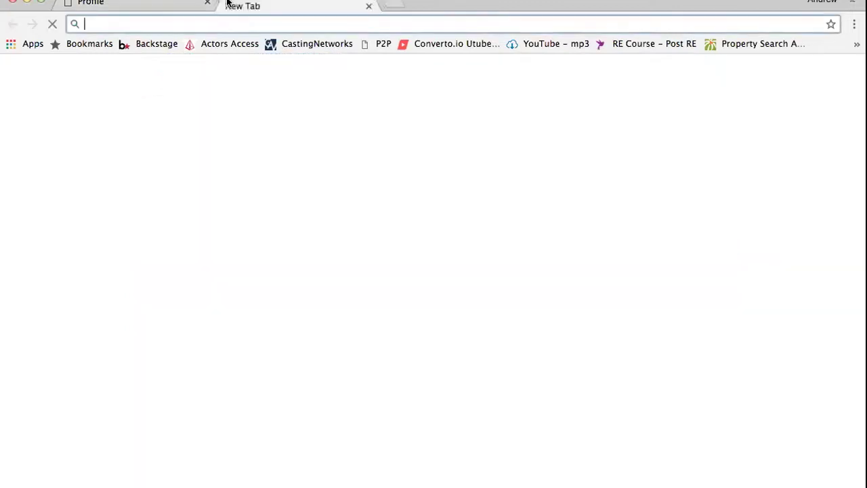
pyautogui.press('cmd+v')
pyautogui.write('improv')
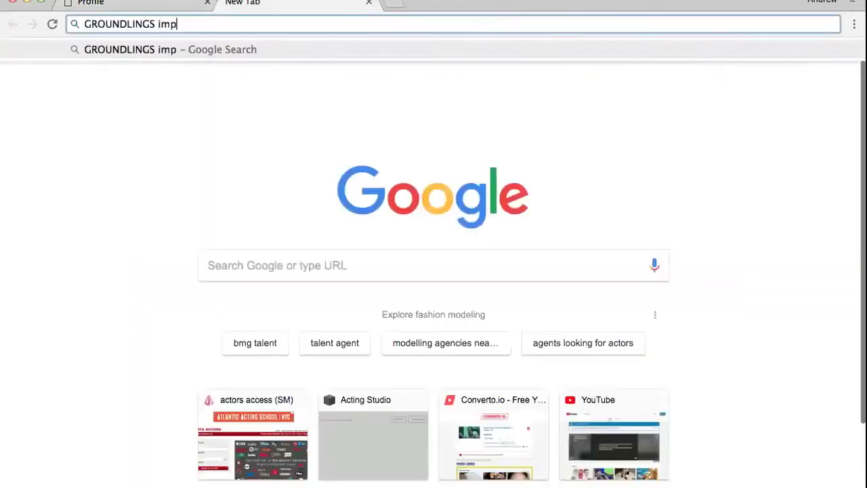
pyautogui.press('Return')
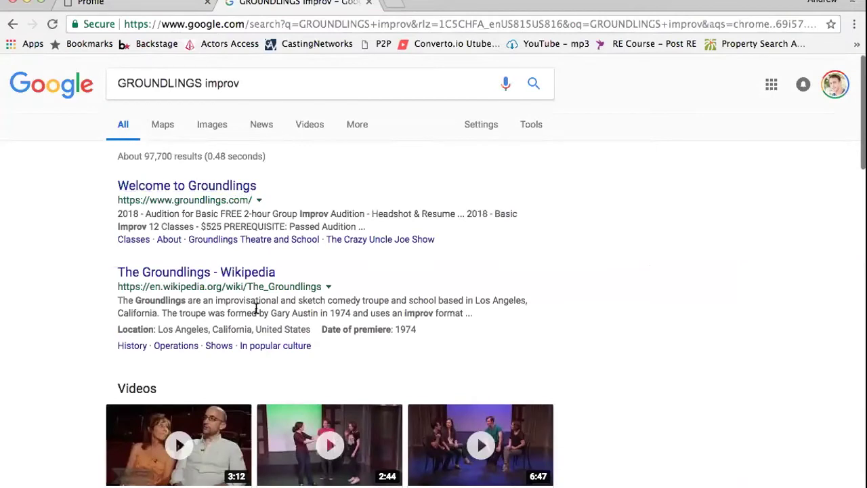
pyautogui.scroll(-1, 256, 307)
pyautogui.scroll(1, 256, 308)
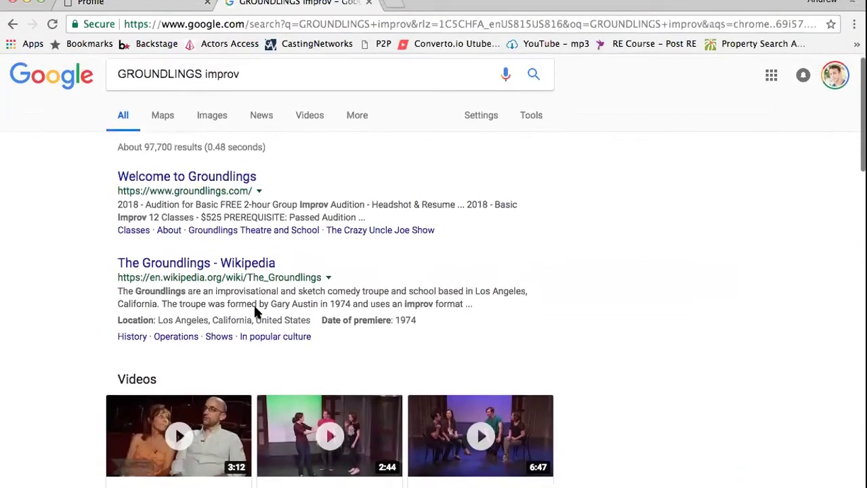
pyautogui.click(132, 4)
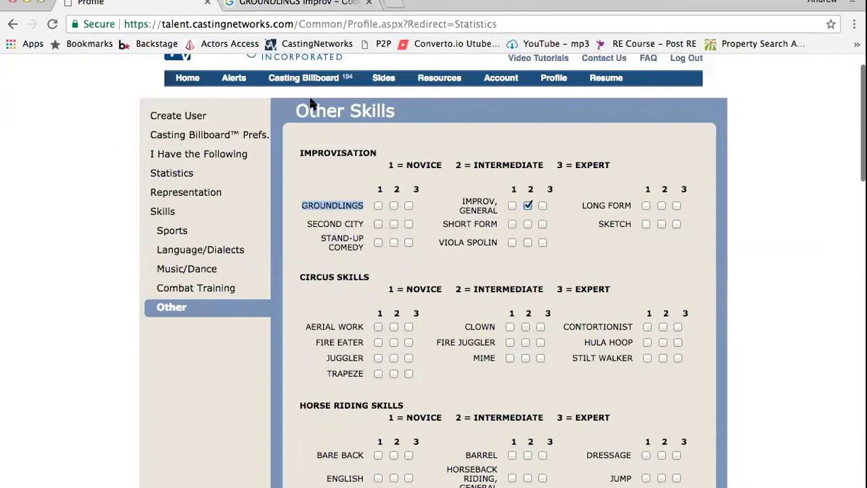
# Go to the Casting Networks home page and check the profile photo's options
pyautogui.scroll(2, 349, 306)
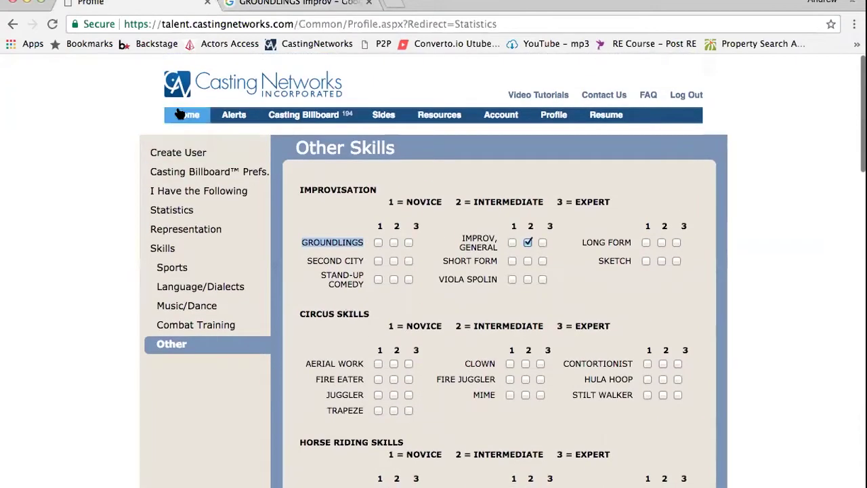
pyautogui.click(180, 114)
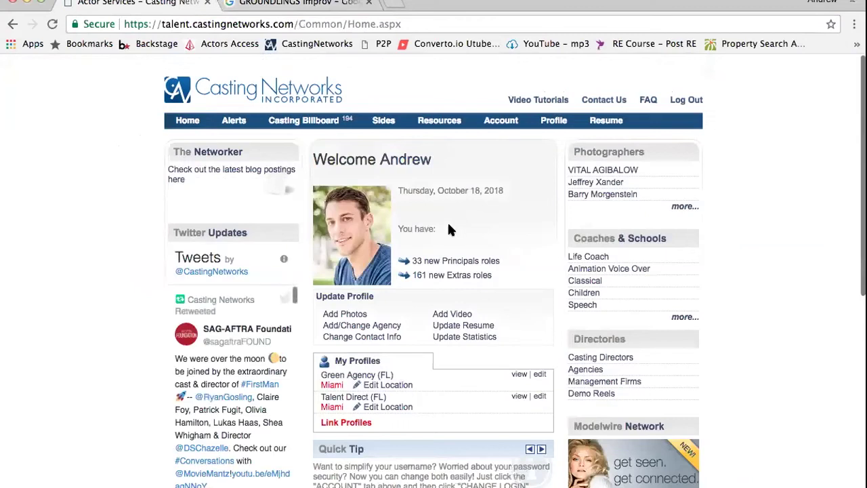
pyautogui.scroll(-1, 371, 220)
pyautogui.rightClick(368, 213)
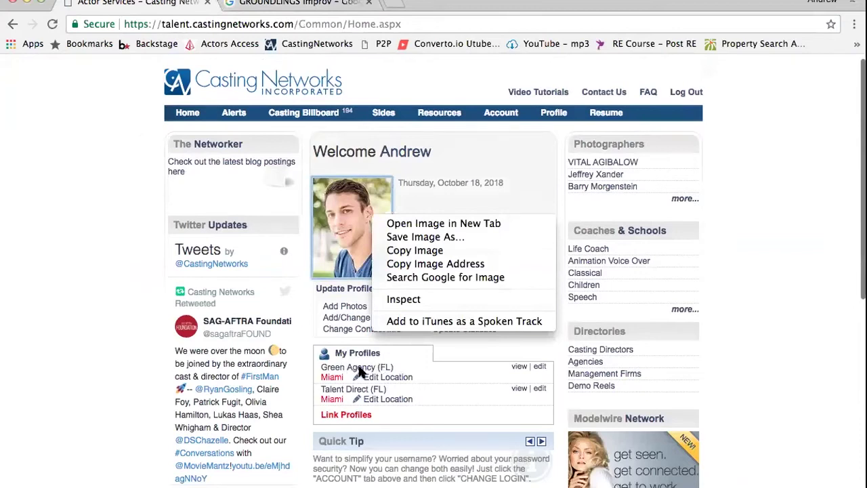
pyautogui.click(397, 352)
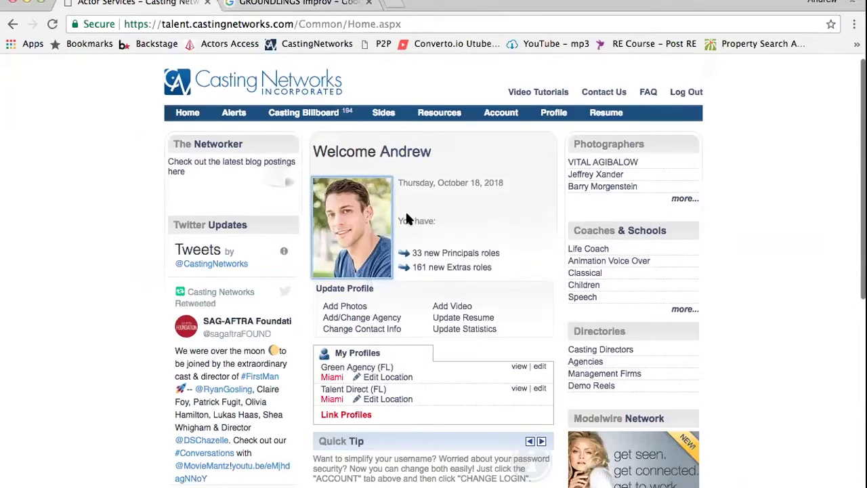
# Reload the home page until the new headshot appears
pyautogui.click(351, 370)
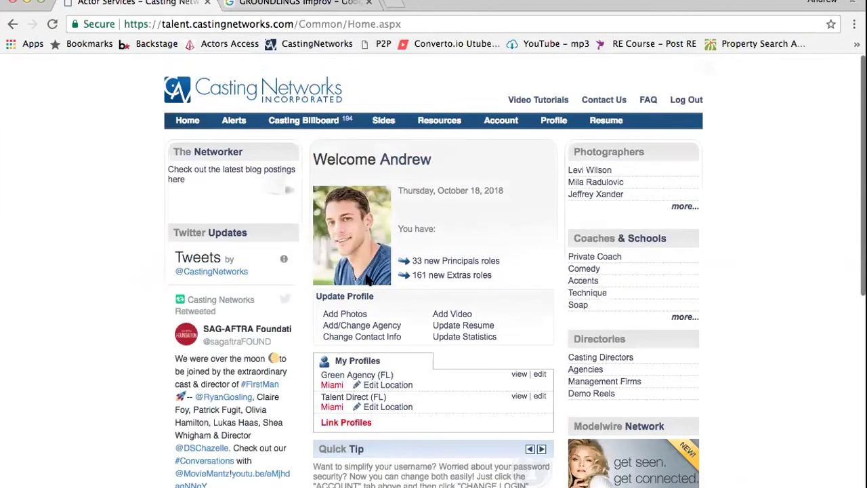
pyautogui.scroll(-3, 365, 278)
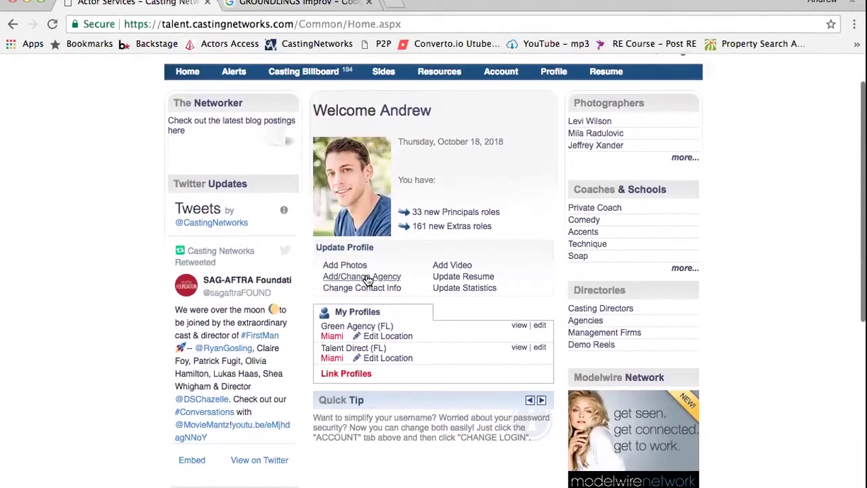
pyautogui.click(351, 353)
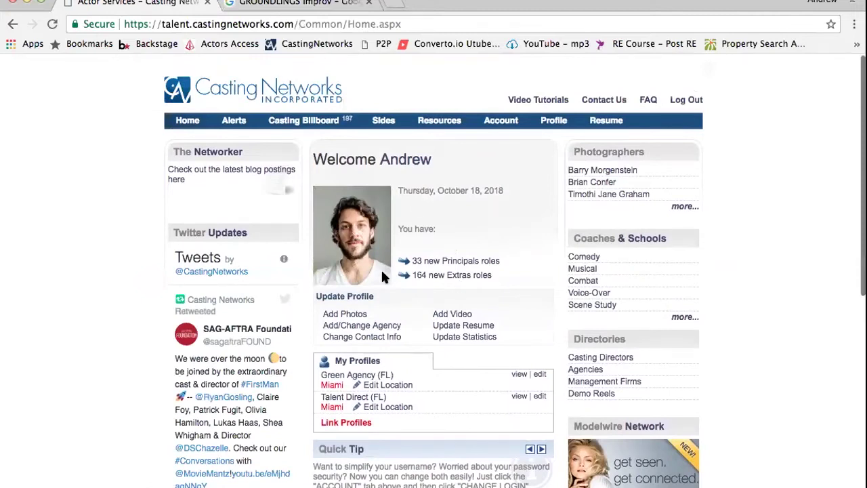
pyautogui.scroll(-3, 396, 357)
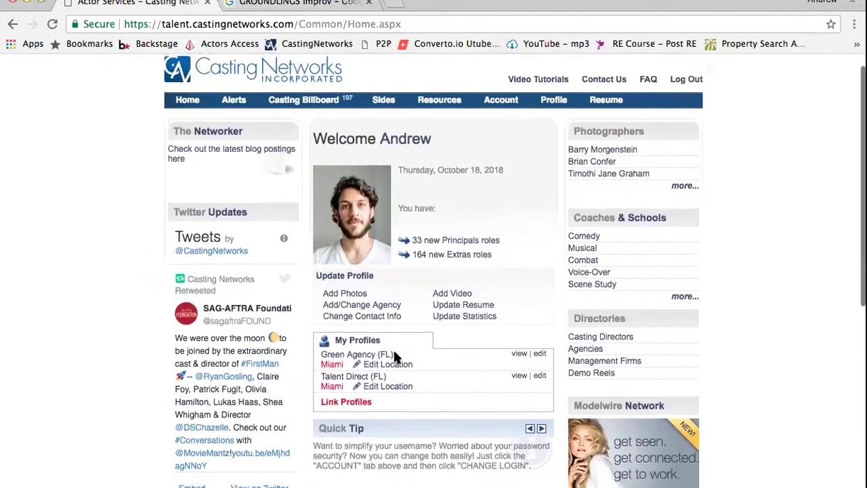
pyautogui.scroll(3, 397, 357)
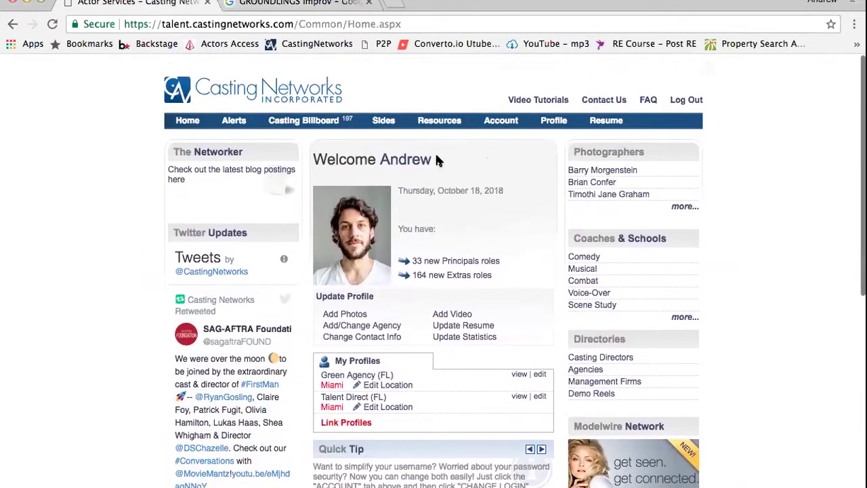
pyautogui.scroll(-1, 436, 156)
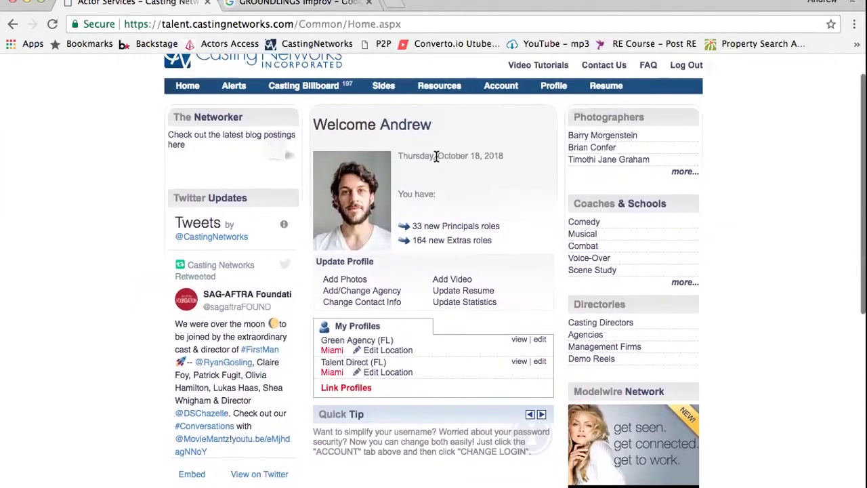
pyautogui.scroll(-3, 435, 156)
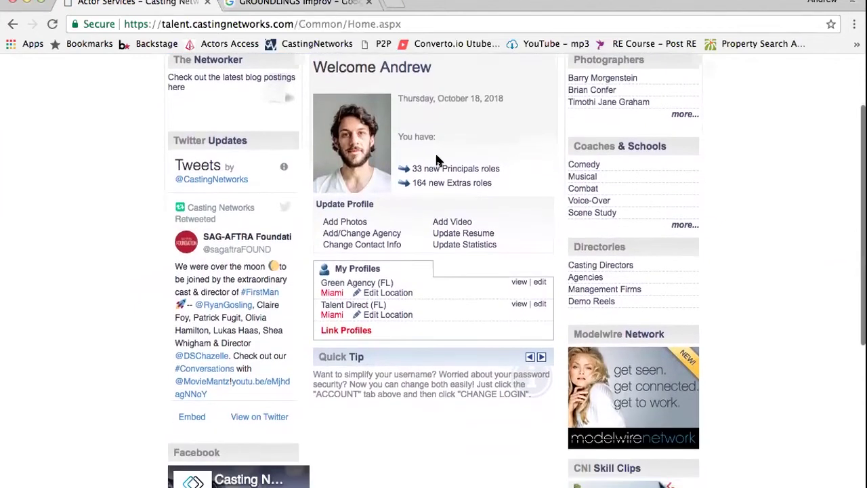
pyautogui.scroll(4, 436, 159)
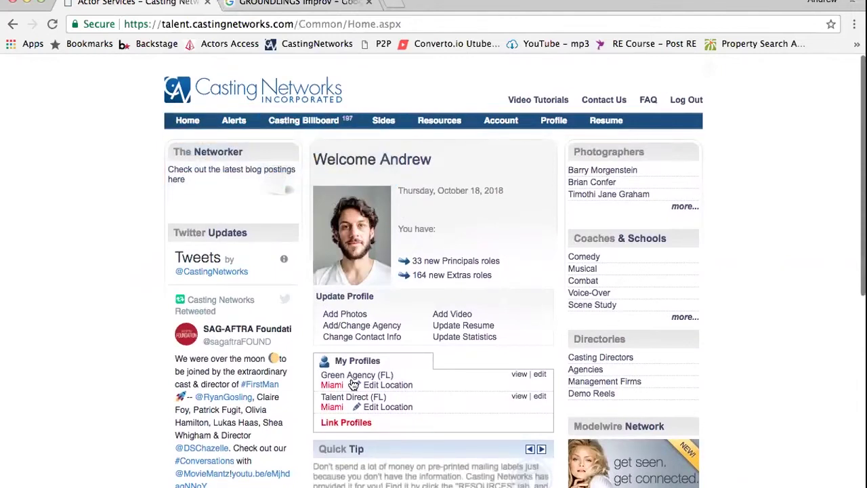
pyautogui.click(354, 422)
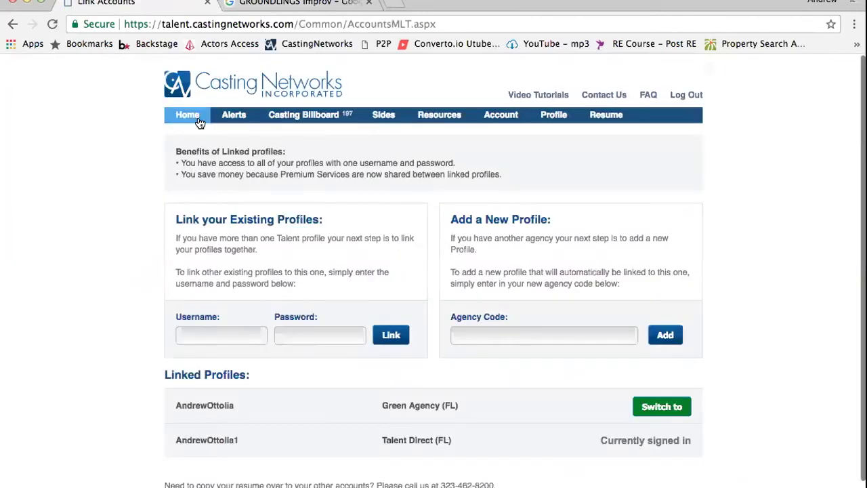
pyautogui.click(191, 116)
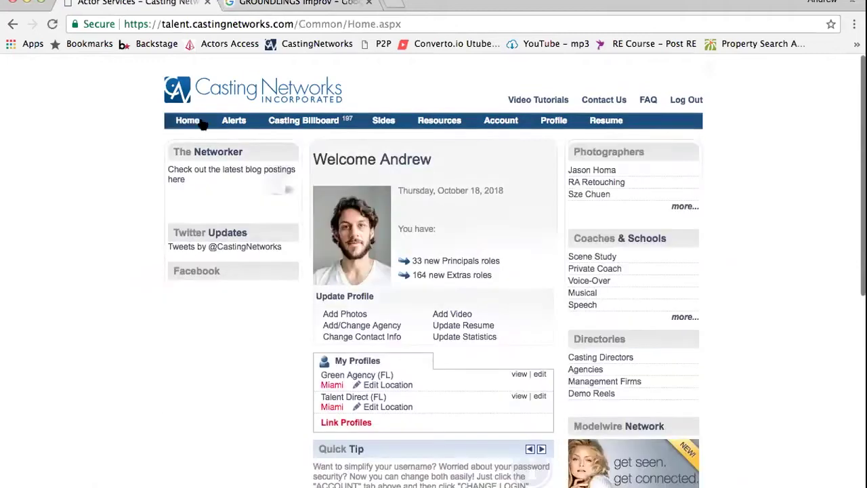
pyautogui.scroll(-1, 546, 281)
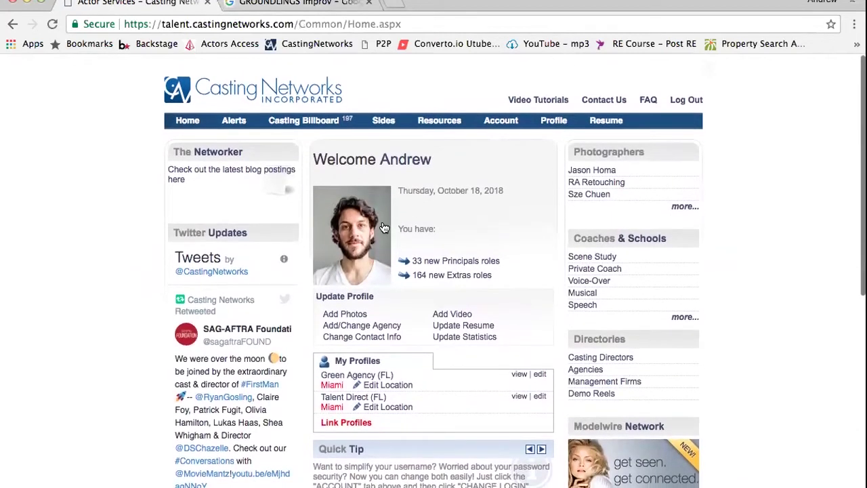
pyautogui.moveTo(181, 126)
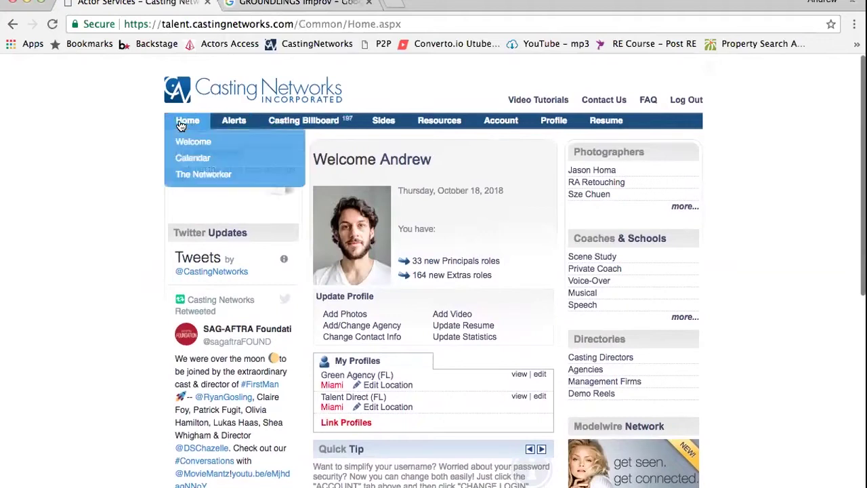
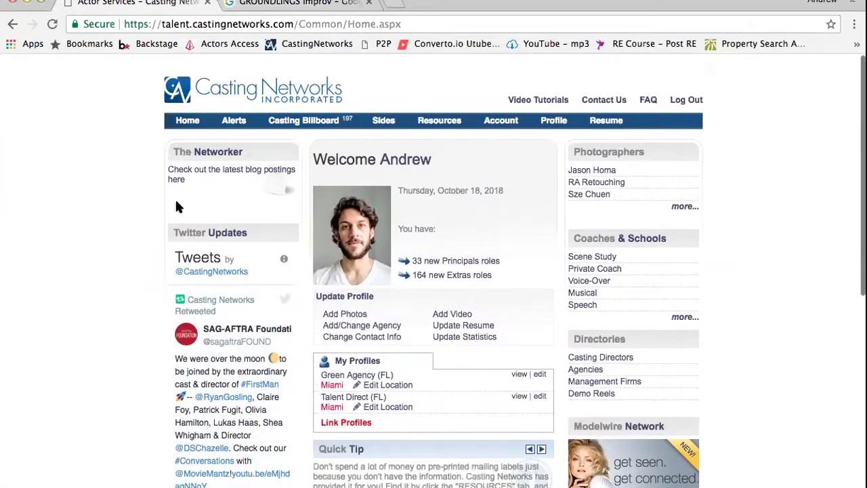
# Browse the Networker blog, current alerts and archived alerts, then return to the welcome dashboard
pyautogui.scroll(-1, 318, 298)
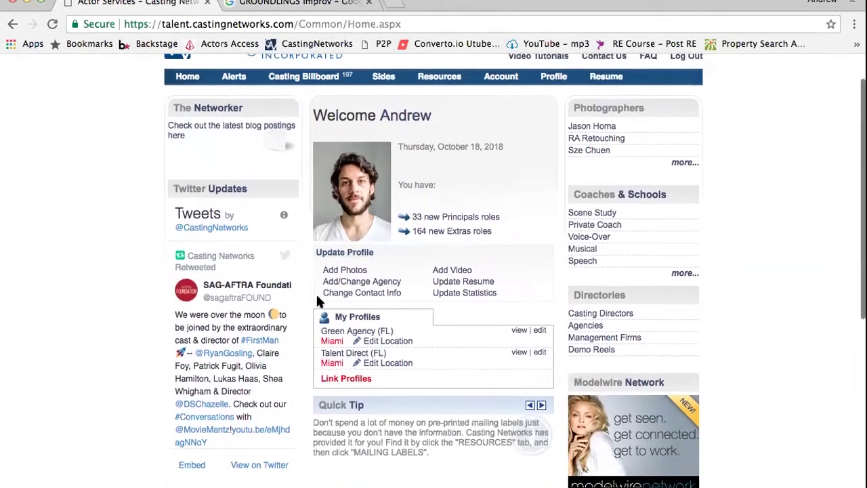
pyautogui.scroll(1, 318, 298)
pyautogui.moveTo(185, 83)
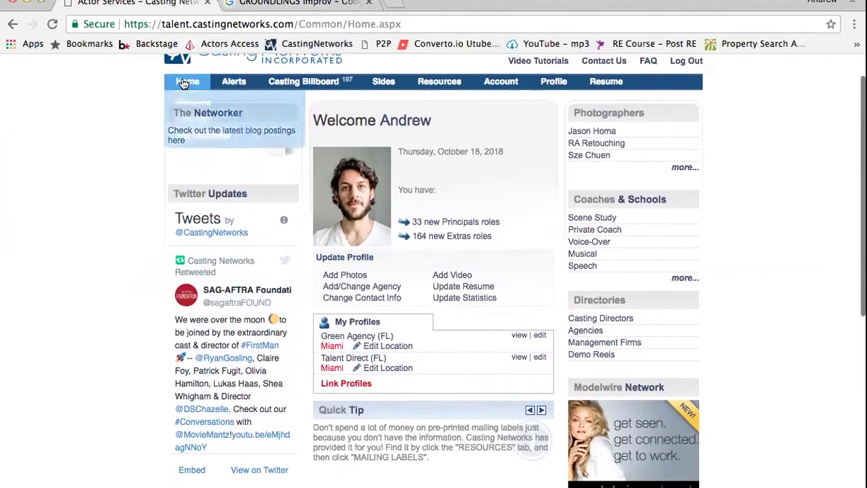
pyautogui.click(189, 139)
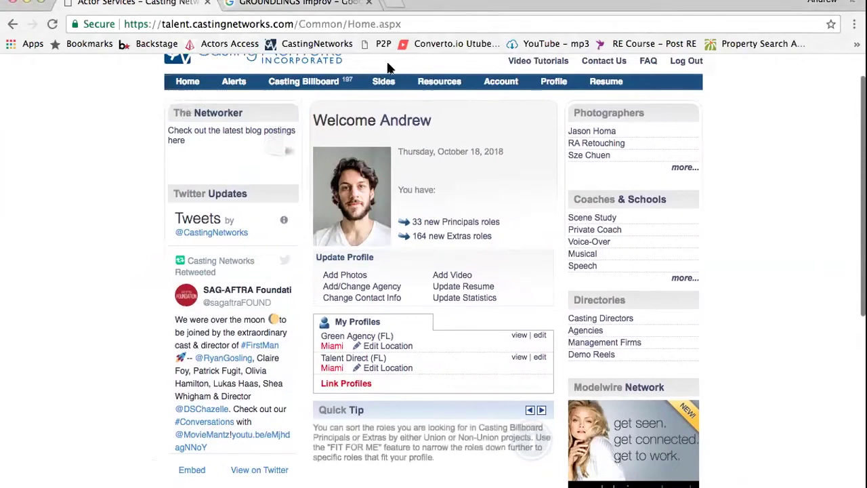
pyautogui.moveTo(224, 85)
pyautogui.moveTo(229, 81)
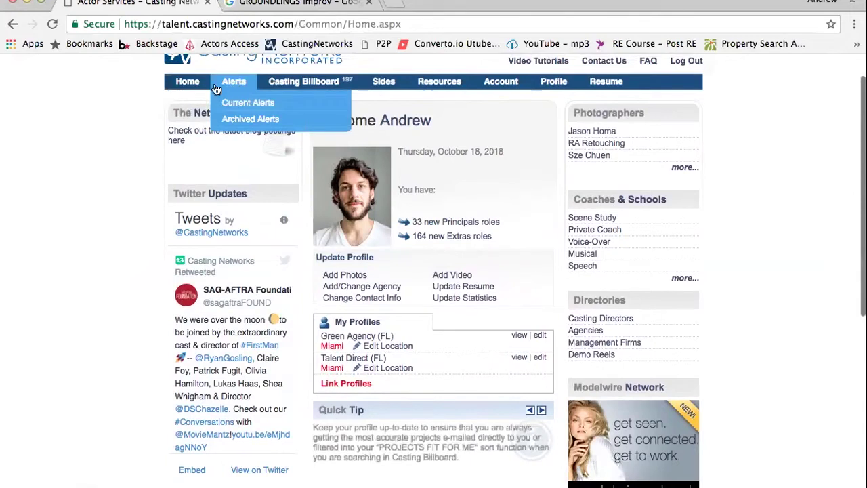
pyautogui.click(238, 103)
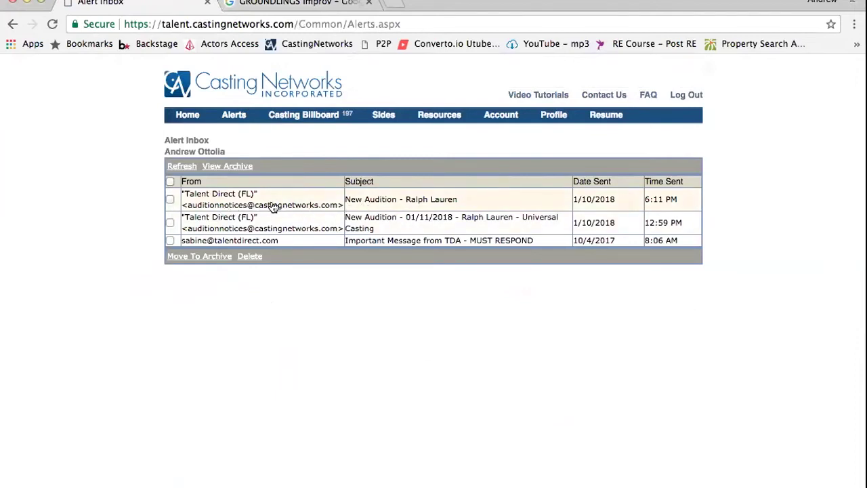
pyautogui.moveTo(242, 120)
pyautogui.click(242, 158)
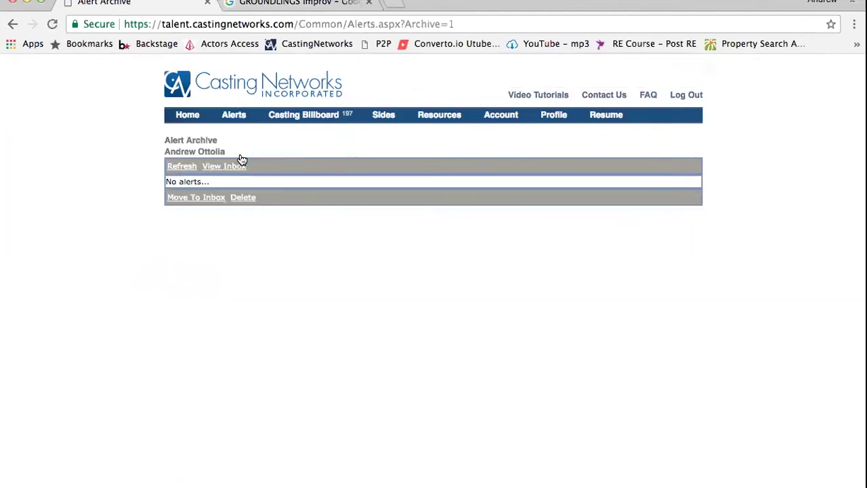
pyautogui.moveTo(237, 115)
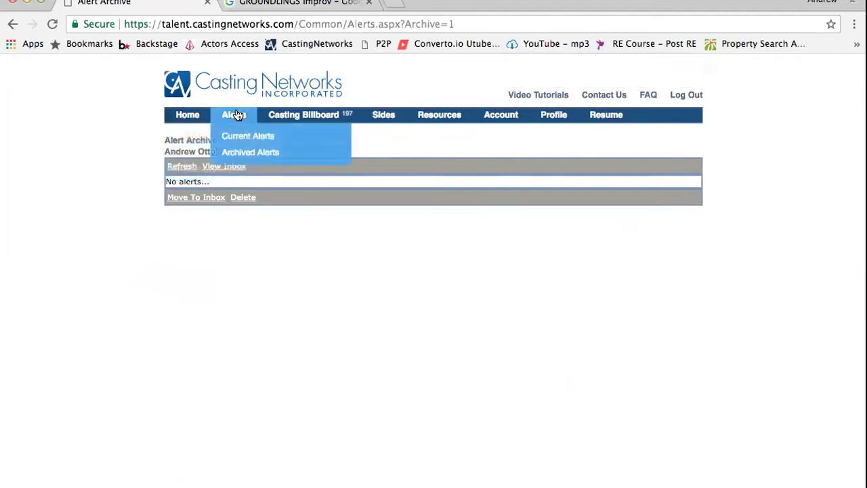
pyautogui.click(194, 121)
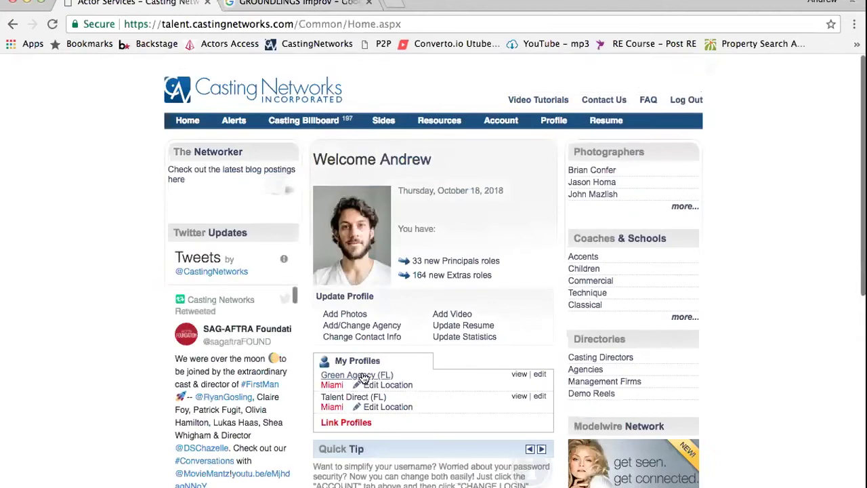
# Switch to the Green Agency (FL) profile and read its Taco Bell Casting alert
pyautogui.click(364, 377)
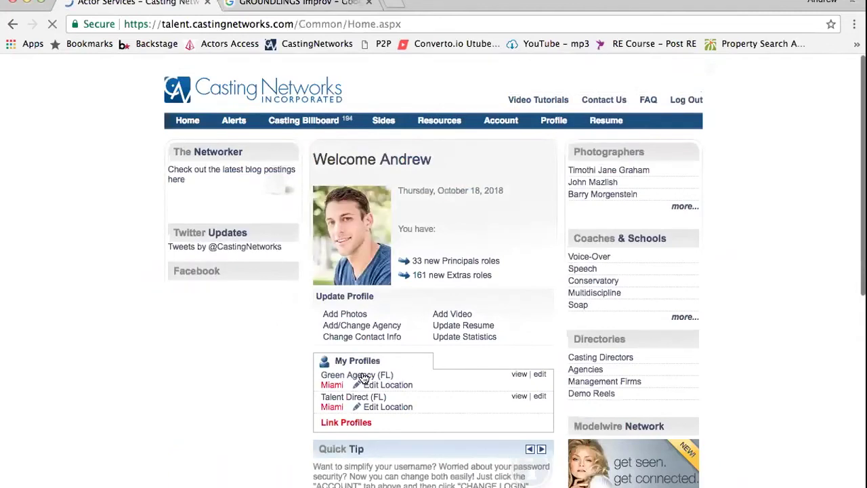
pyautogui.moveTo(233, 125)
pyautogui.click(238, 142)
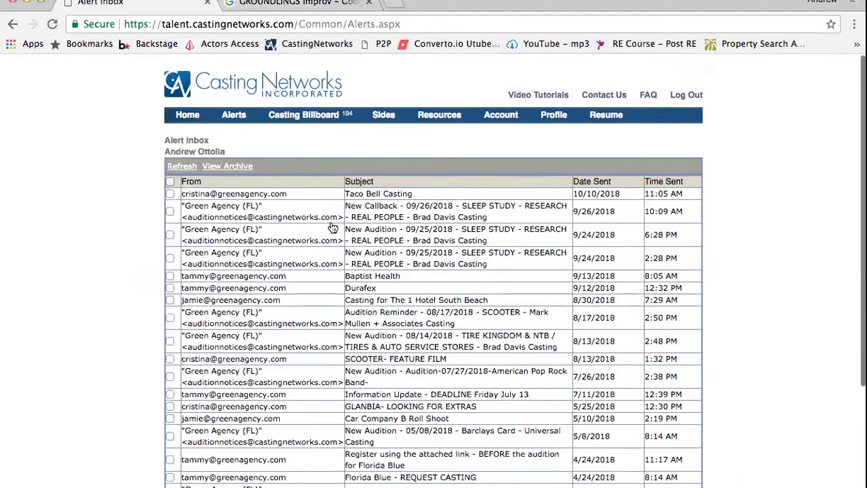
pyautogui.scroll(-2, 391, 293)
pyautogui.scroll(-3, 391, 293)
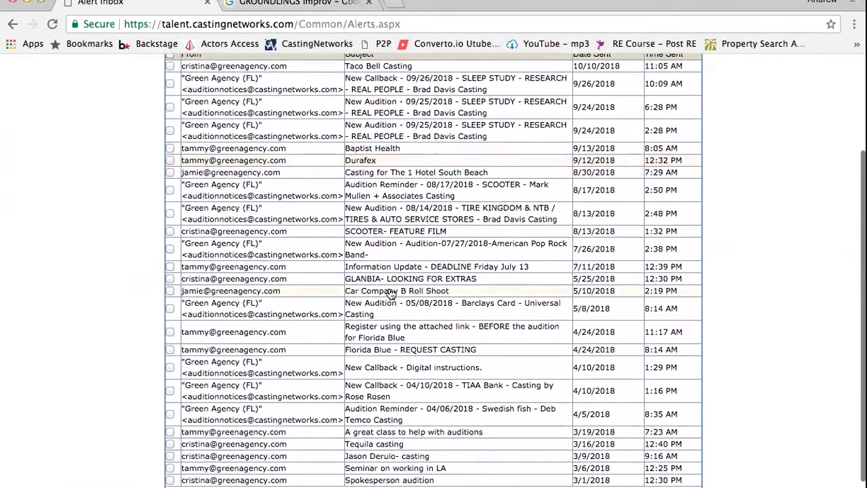
pyautogui.scroll(2, 391, 292)
pyautogui.scroll(2, 391, 292)
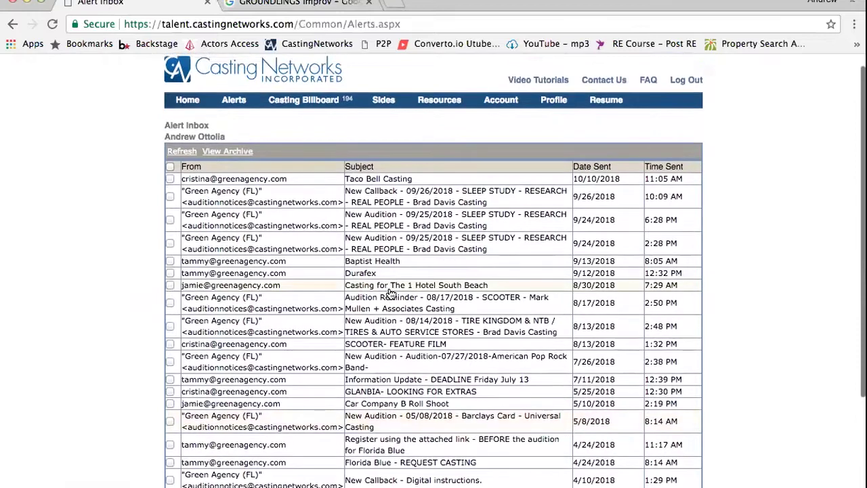
pyautogui.click(231, 196)
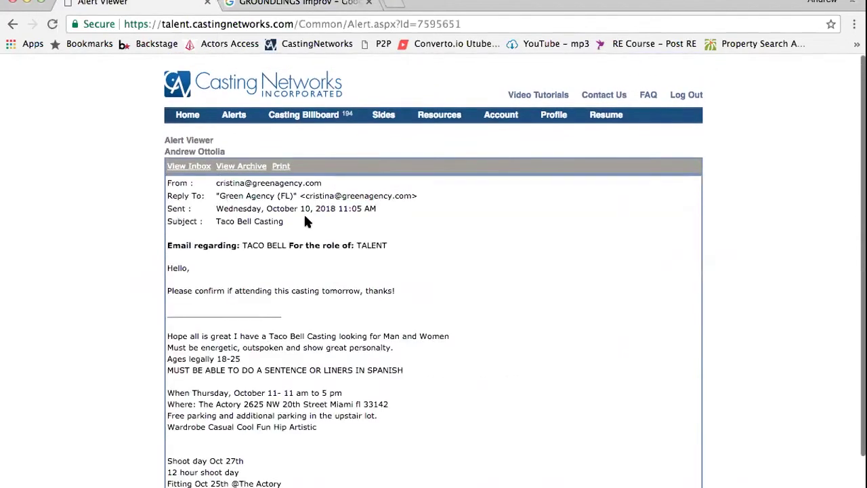
pyautogui.scroll(-2, 305, 218)
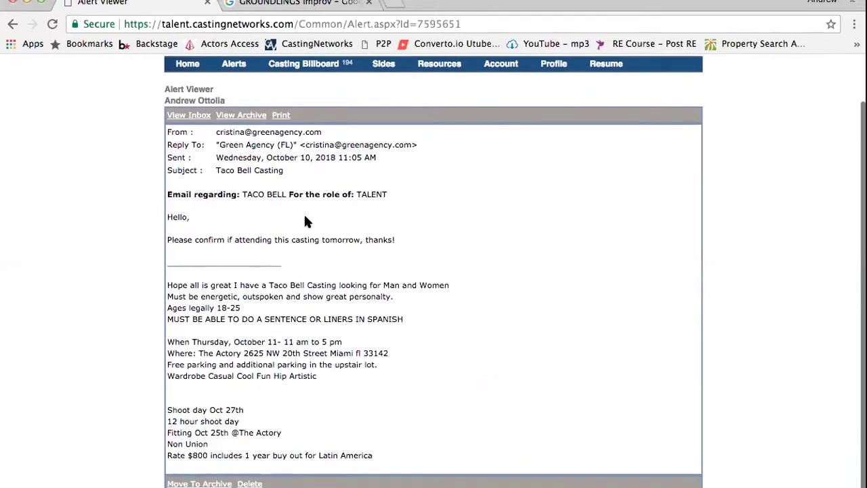
pyautogui.scroll(2, 305, 221)
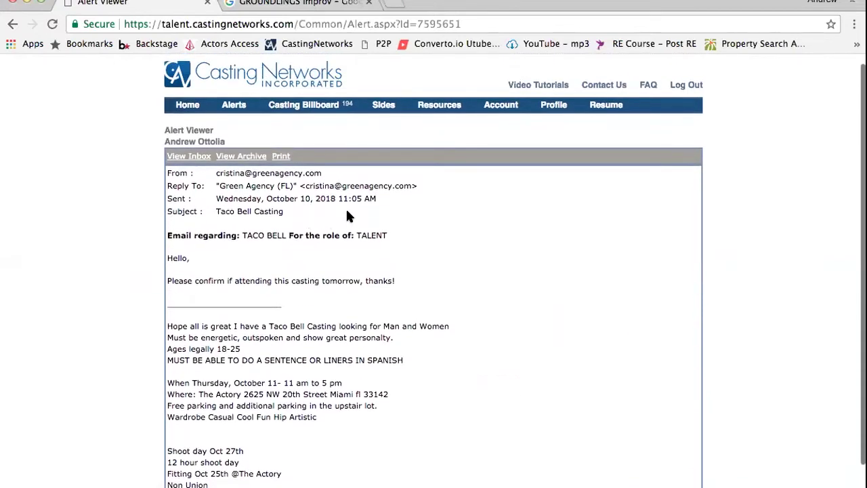
pyautogui.scroll(-2, 346, 211)
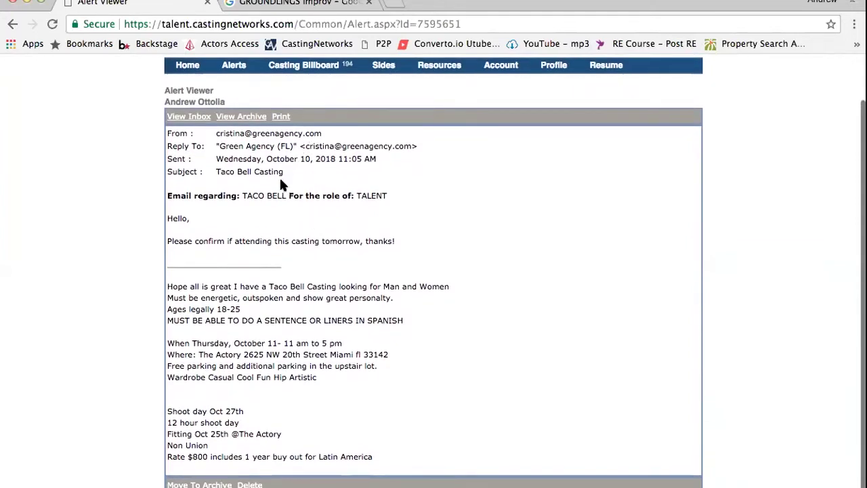
pyautogui.scroll(2, 302, 234)
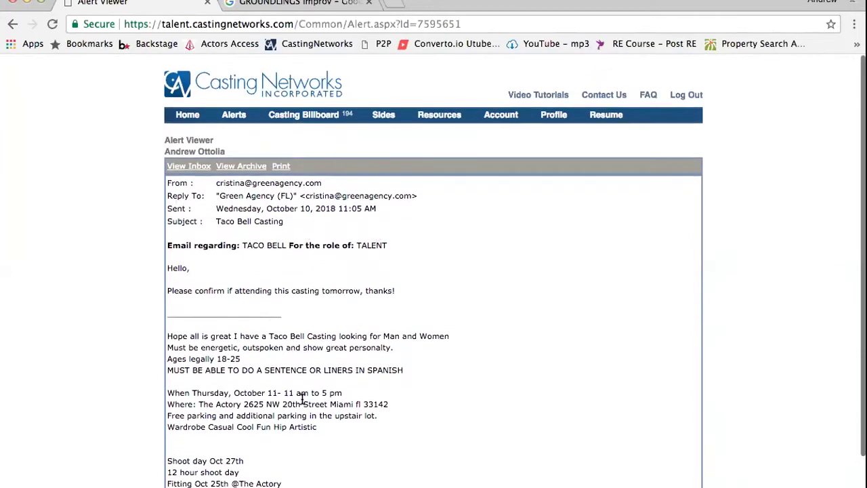
pyautogui.scroll(-3, 301, 394)
pyautogui.scroll(3, 301, 394)
# Check the empty Archived Alerts, then go to the Casting Billboard role listings
pyautogui.moveTo(233, 122)
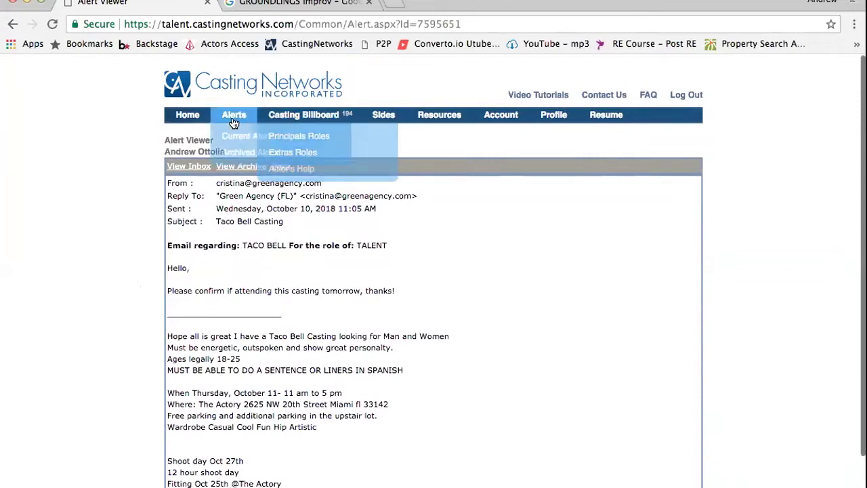
pyautogui.click(238, 153)
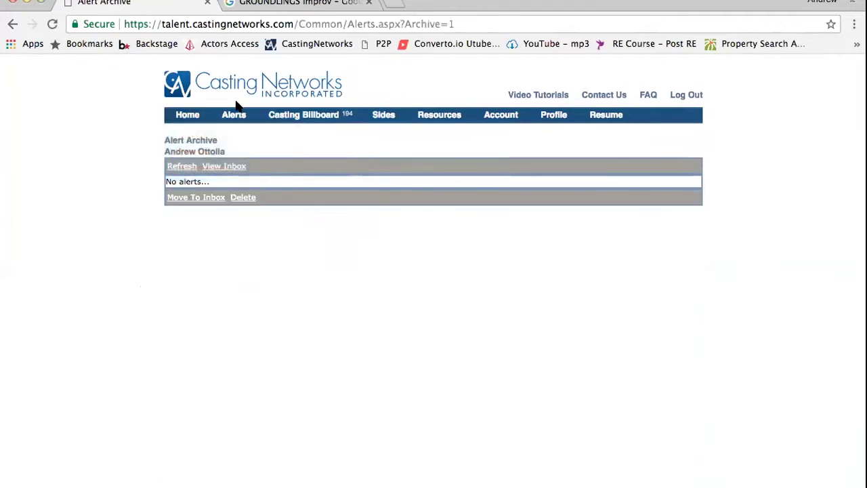
pyautogui.moveTo(189, 115)
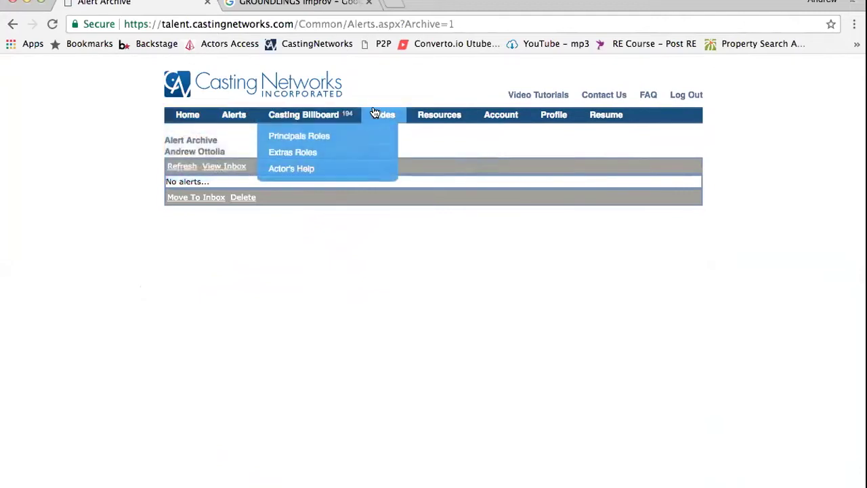
pyautogui.moveTo(414, 120)
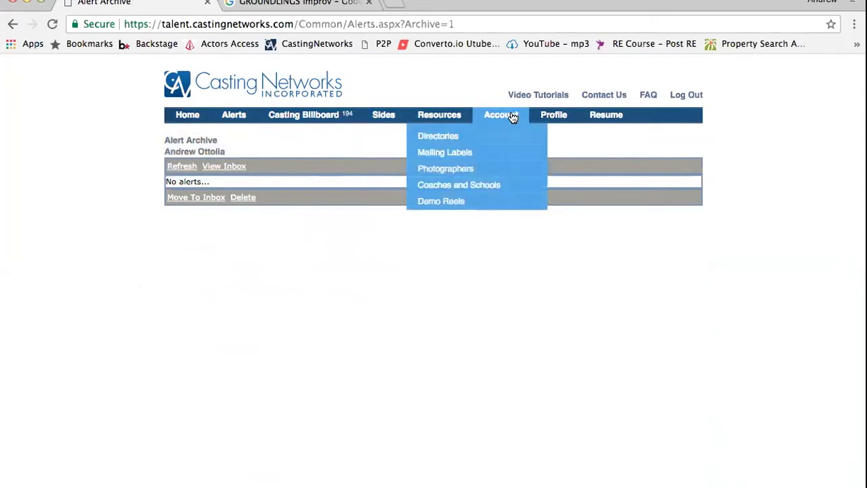
pyautogui.click(285, 121)
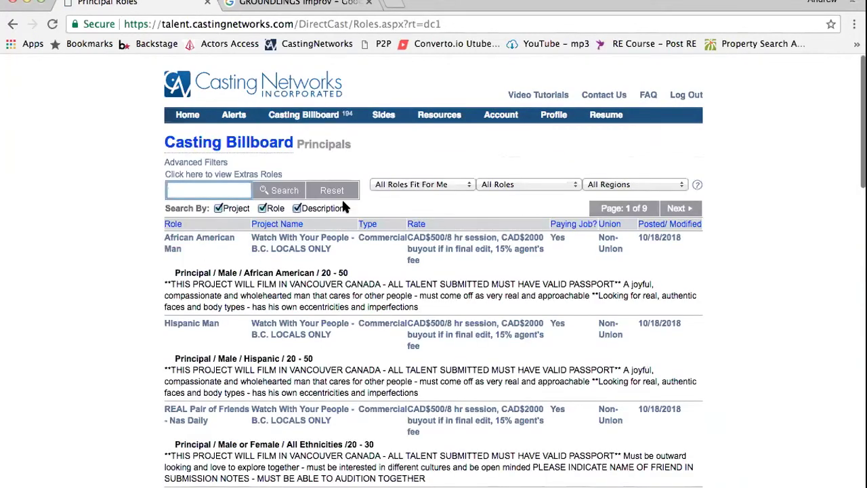
# Review the African American Man role details popup, then return to the alerts inbox
pyautogui.scroll(-2, 342, 198)
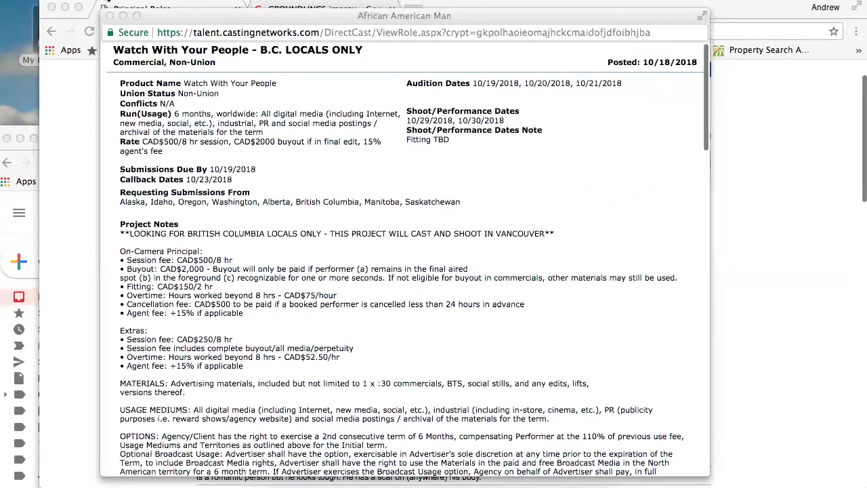
pyautogui.moveTo(187, 19); pyautogui.dragTo(267, 29)
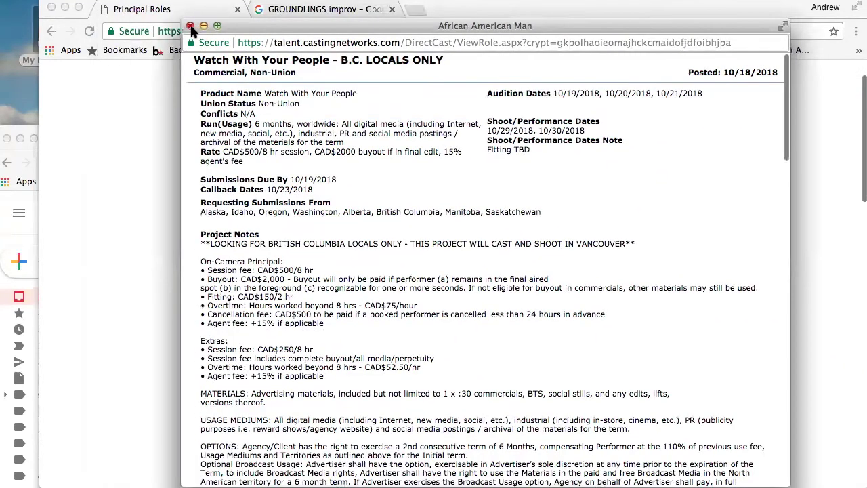
pyautogui.click(190, 25)
pyautogui.click(262, 73)
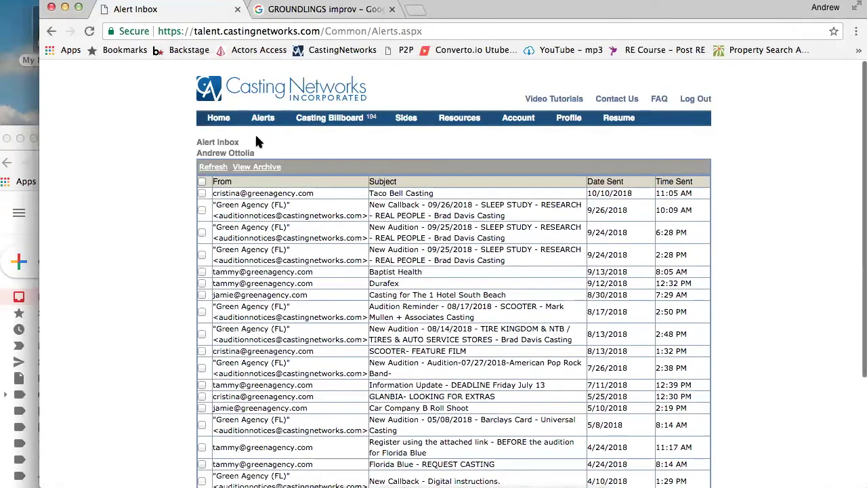
# Glance at the October 2018 availability calendar, then reopen the Casting Billboard listings
pyautogui.moveTo(219, 121)
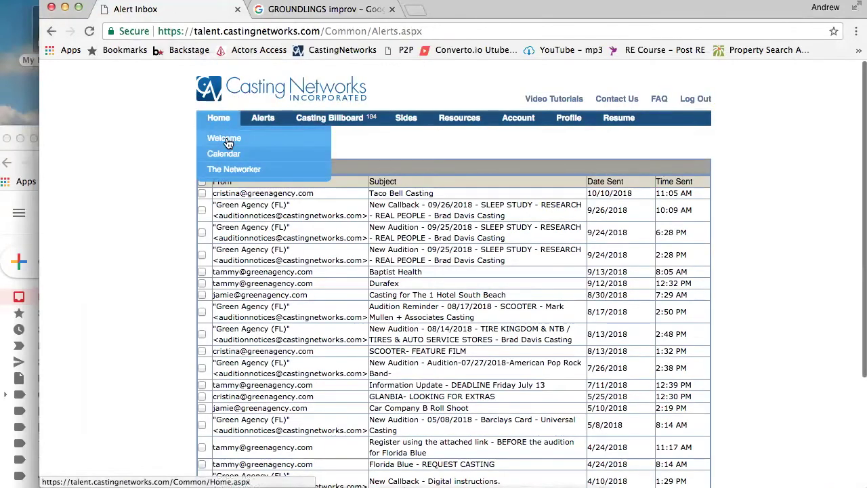
pyautogui.click(226, 152)
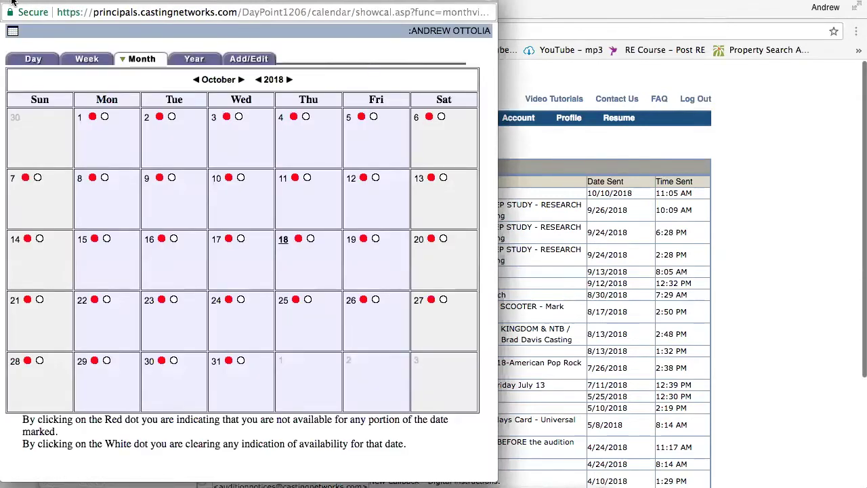
pyautogui.moveTo(12, 2); pyautogui.dragTo(91, 2)
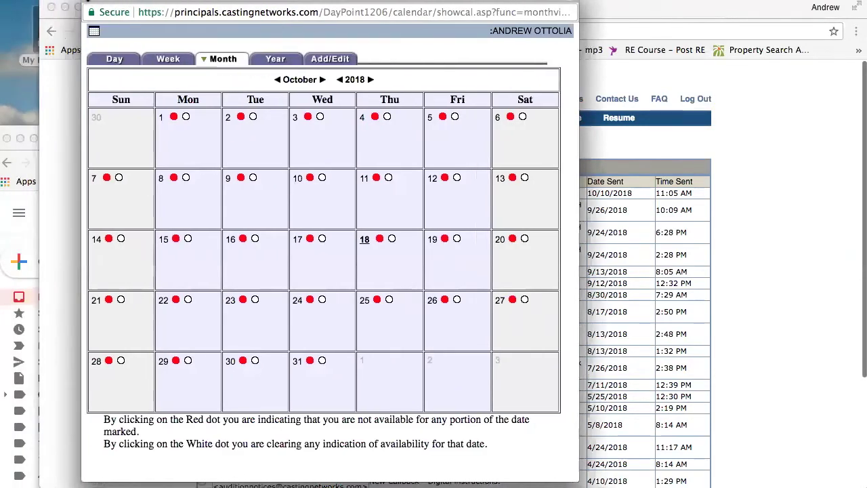
pyautogui.click(88, 0)
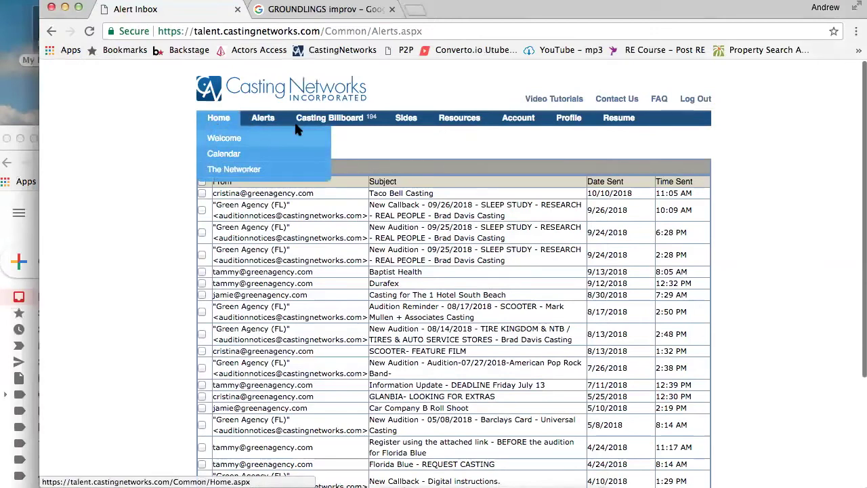
pyautogui.click(349, 127)
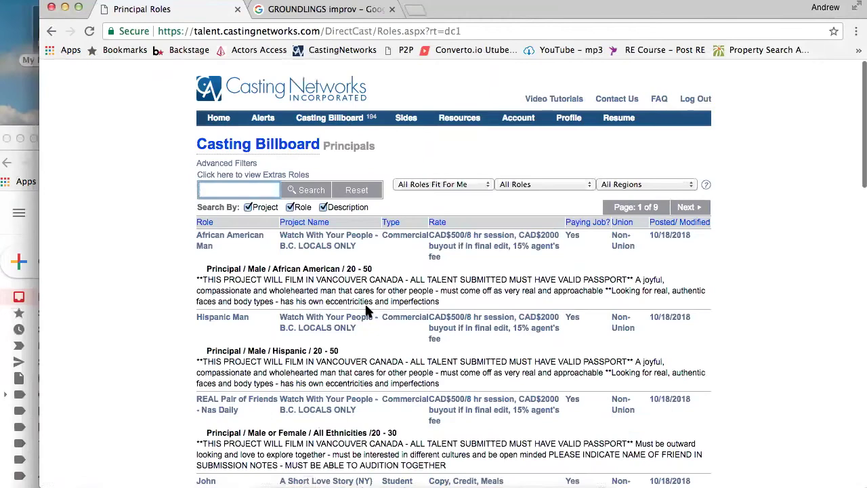
# Open the Watch With Your People African American Man role details and position the popup
pyautogui.scroll(-2, 366, 311)
pyautogui.scroll(-1, 366, 310)
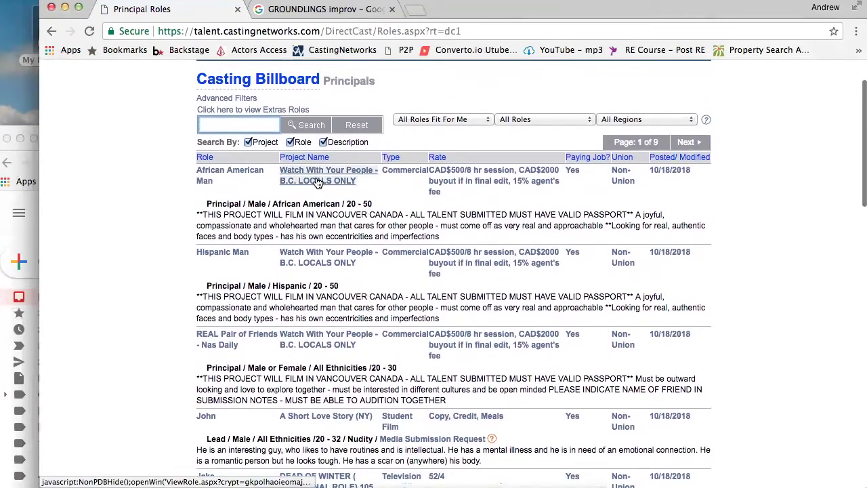
pyautogui.click(368, 170)
pyautogui.moveTo(253, 2); pyautogui.dragTo(399, 37)
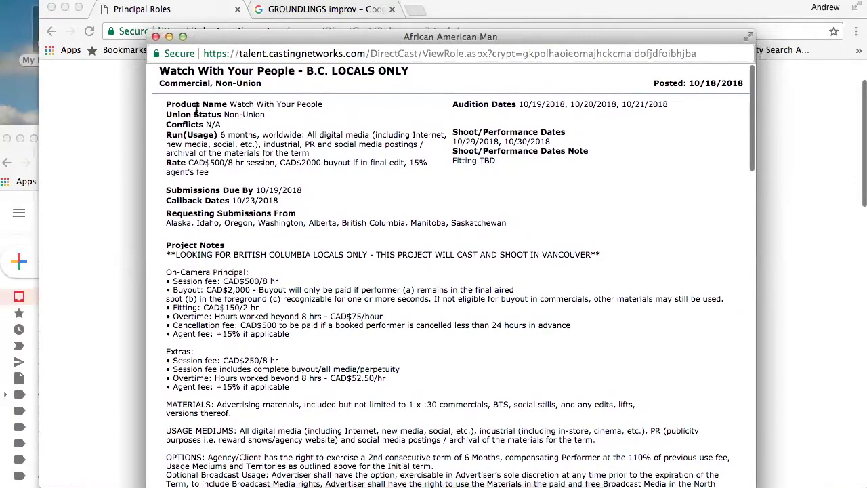
pyautogui.moveTo(274, 37); pyautogui.dragTo(353, 333)
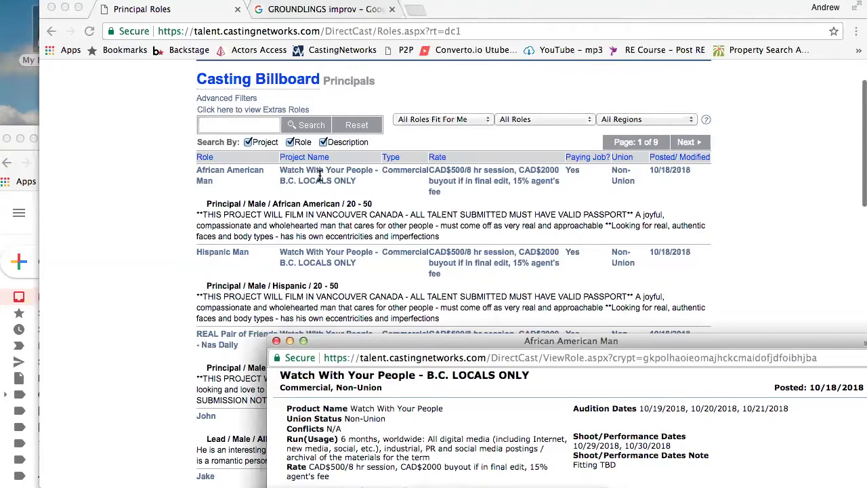
pyautogui.moveTo(421, 346); pyautogui.dragTo(281, 56)
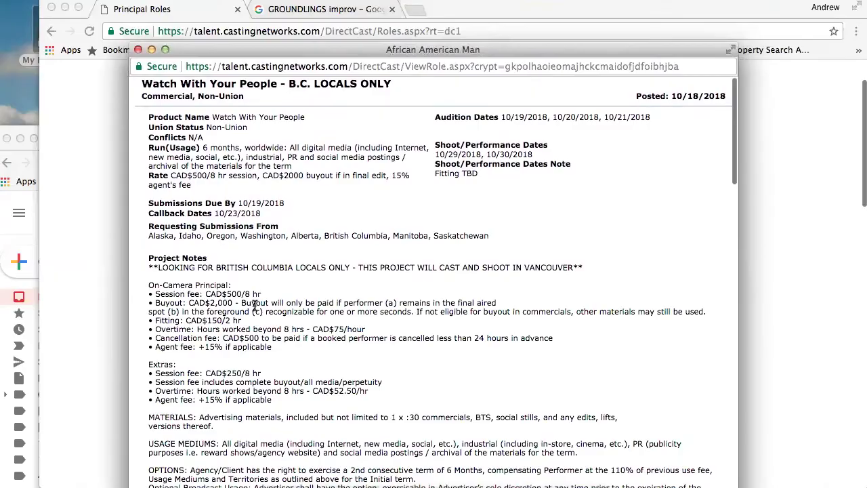
# Scroll through the other fit-for-me roles and start a submission for REAL Pair of Friends
pyautogui.scroll(-5, 254, 310)
pyautogui.scroll(-15, 255, 309)
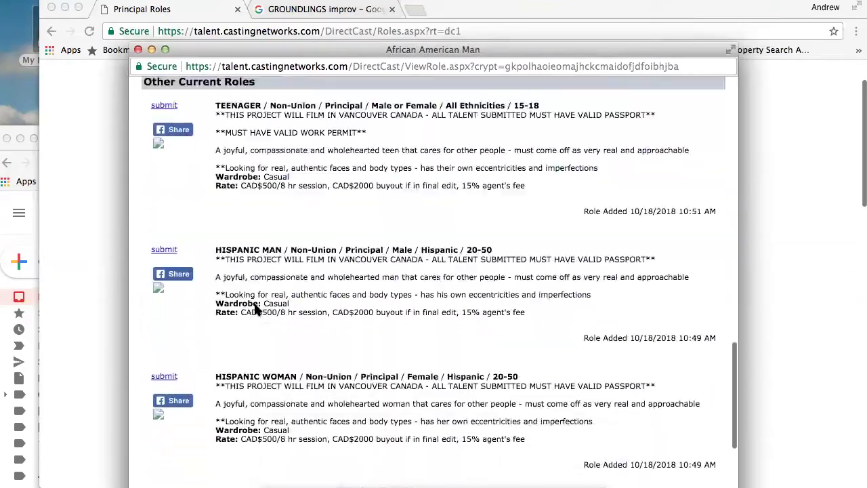
pyautogui.scroll(20, 255, 305)
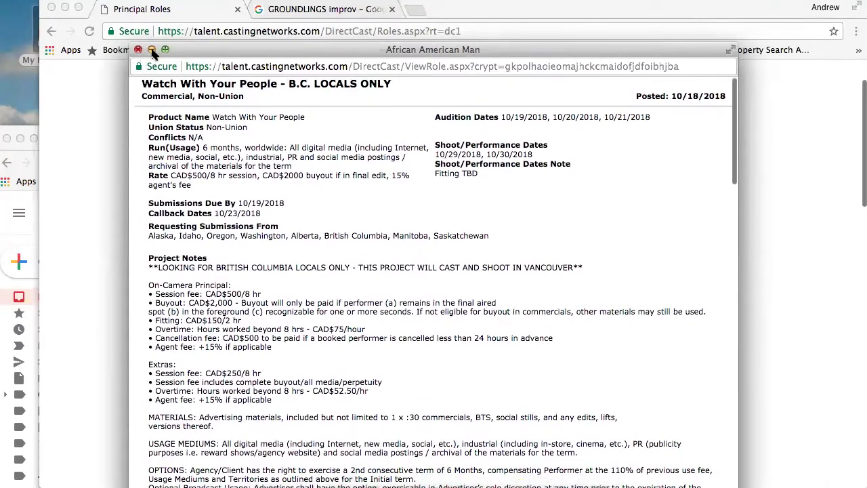
pyautogui.moveTo(200, 54); pyautogui.dragTo(222, 62)
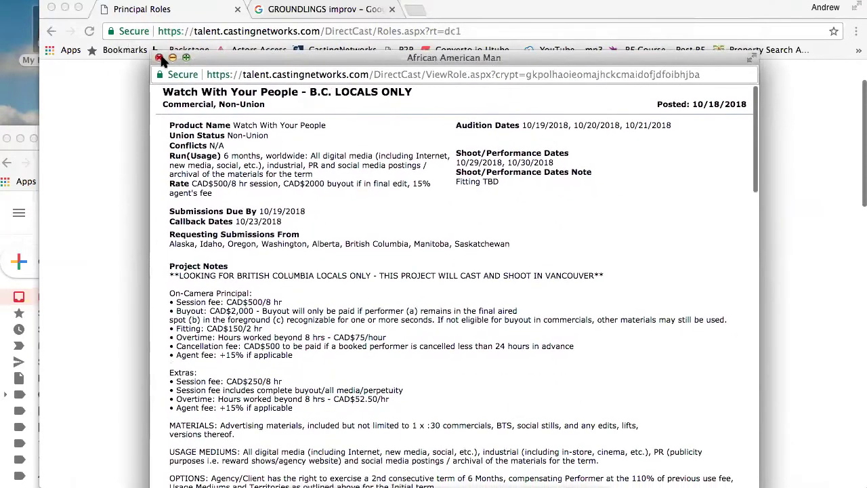
pyautogui.moveTo(229, 64); pyautogui.dragTo(173, 35)
pyautogui.scroll(-5, 250, 279)
pyautogui.scroll(-15, 251, 279)
pyautogui.scroll(20, 251, 279)
pyautogui.scroll(-10, 251, 279)
pyautogui.scroll(7, 251, 279)
pyautogui.scroll(-5, 251, 279)
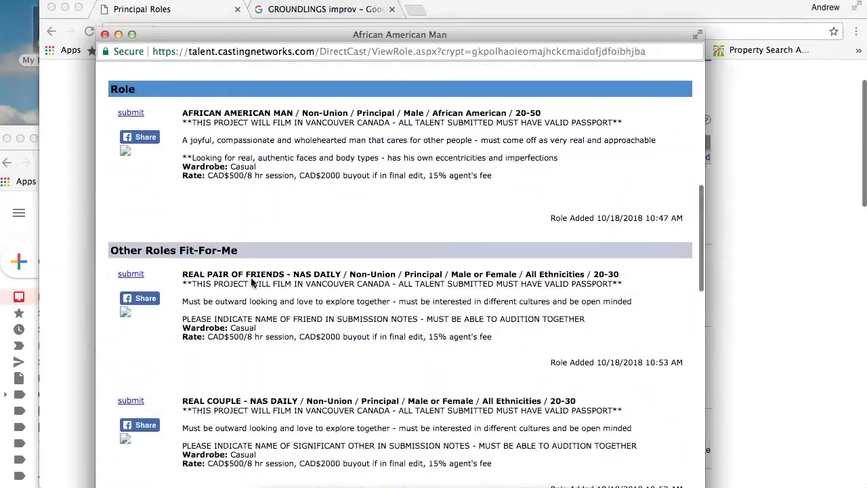
pyautogui.scroll(-5, 251, 284)
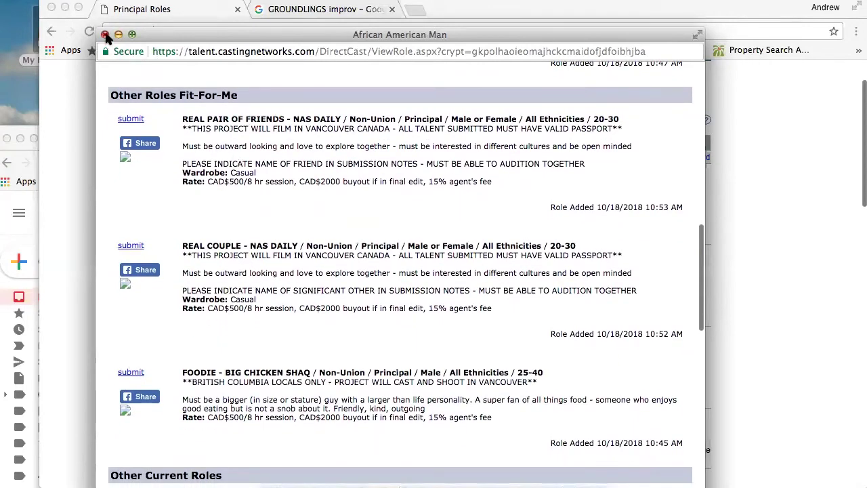
pyautogui.click(131, 119)
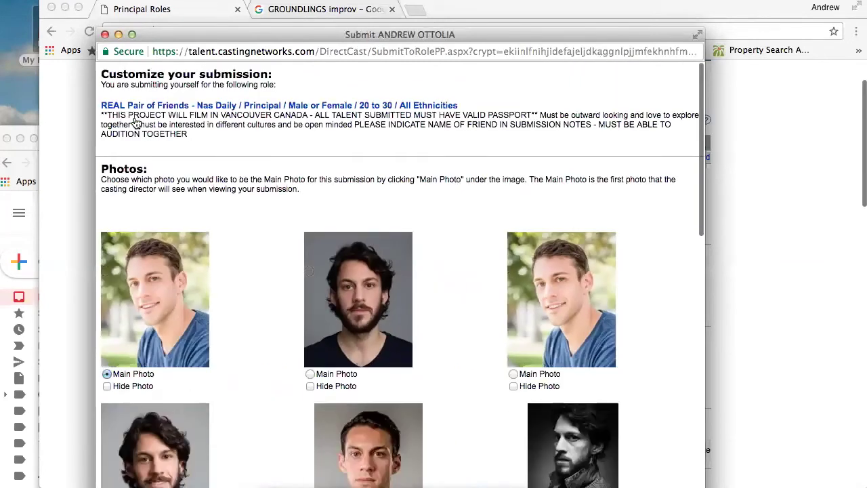
# Scroll the Submit popup through the Photos grid, Submission Note and Contact Information to Submit/Cancel
pyautogui.scroll(-3, 315, 179)
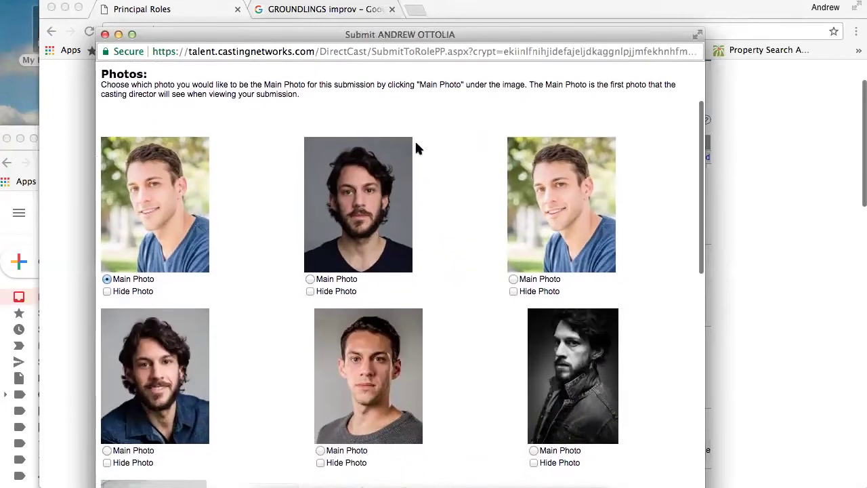
pyautogui.scroll(-10, 418, 147)
pyautogui.scroll(-6, 418, 149)
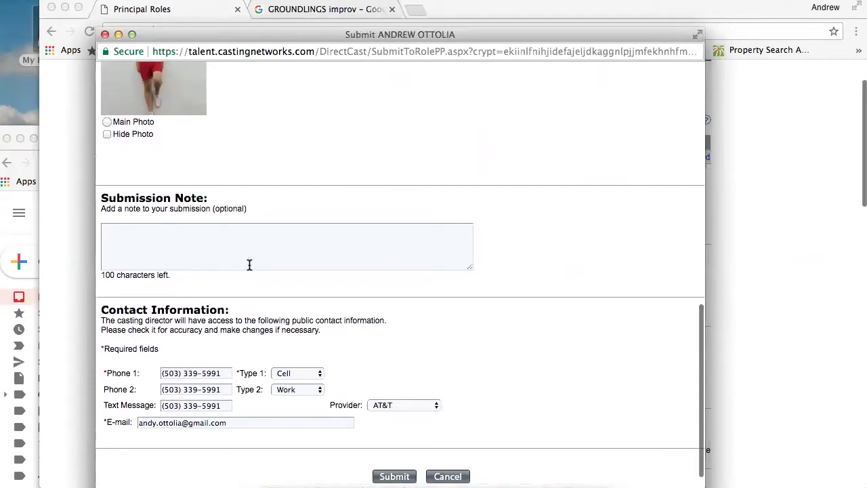
pyautogui.scroll(-1, 218, 400)
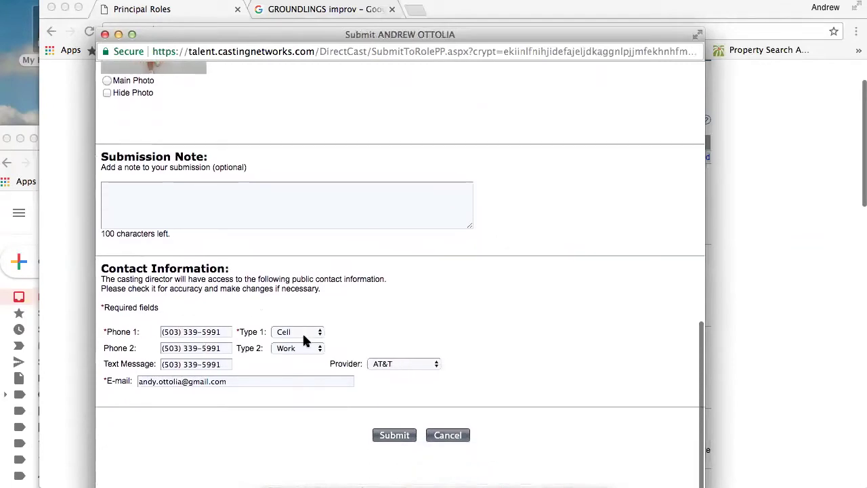
pyautogui.scroll(10, 249, 334)
pyautogui.scroll(1, 248, 332)
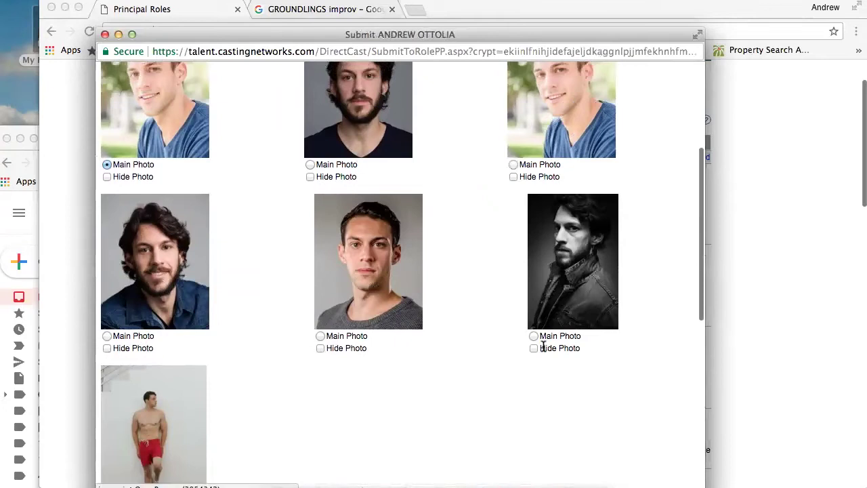
pyautogui.scroll(-5, 203, 407)
pyautogui.scroll(8, 179, 418)
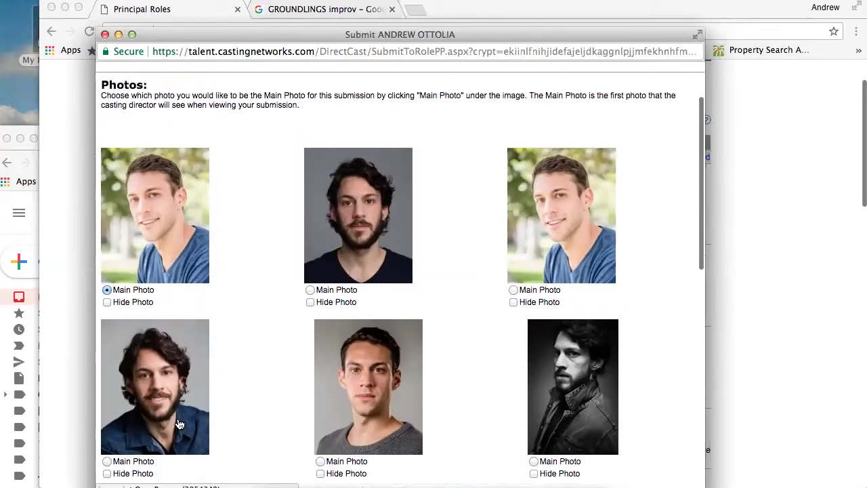
pyautogui.scroll(-1, 180, 424)
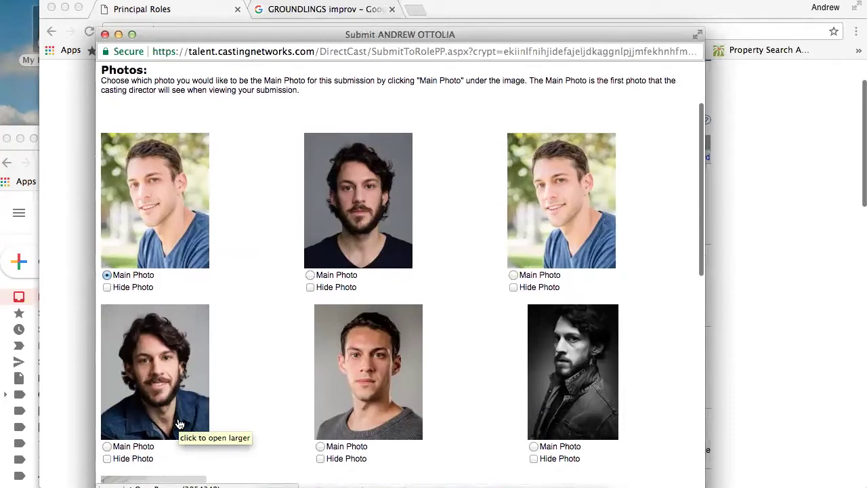
pyautogui.scroll(-2, 180, 423)
pyautogui.scroll(-10, 179, 421)
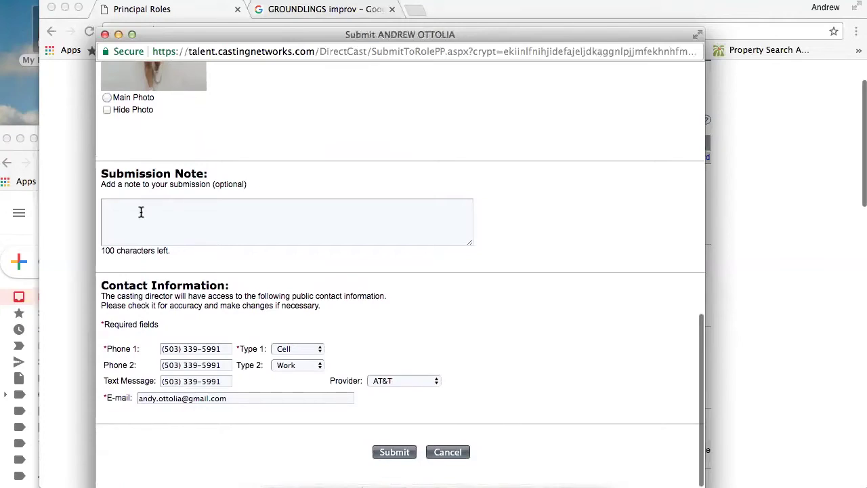
# Draft a submission note reading 'my strength is in comedy. Would love to', trimming its ending
pyautogui.click(141, 211)
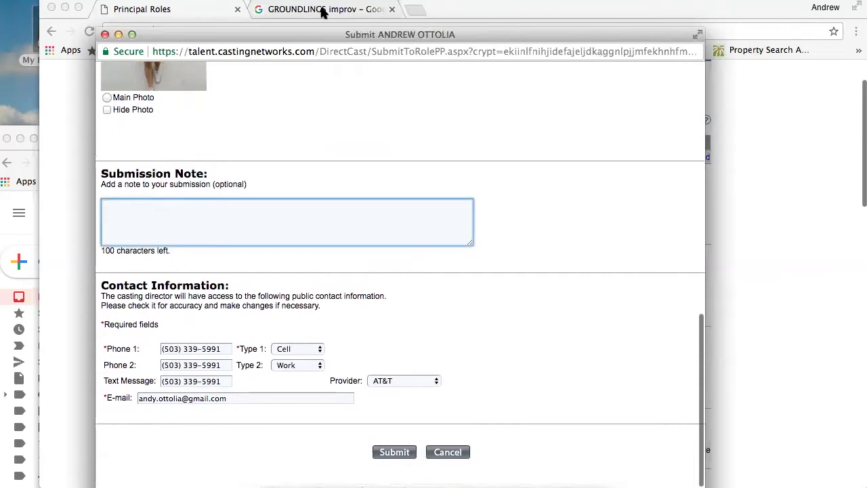
pyautogui.moveTo(280, 31); pyautogui.dragTo(337, 128)
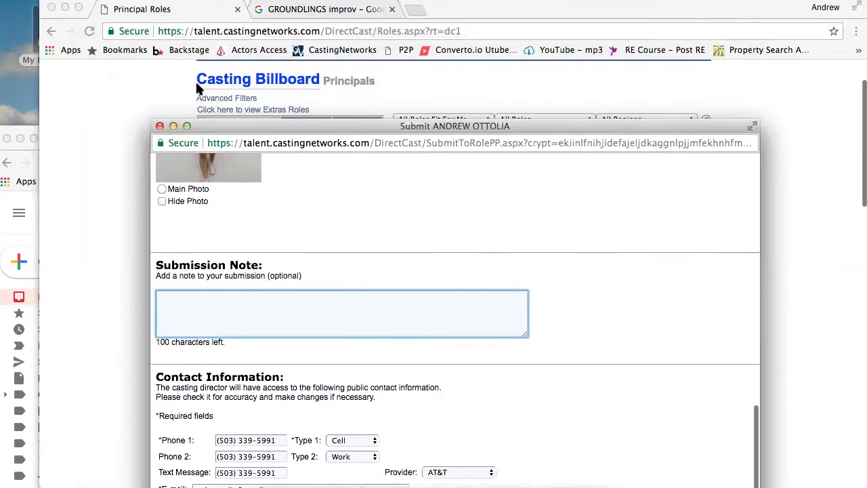
pyautogui.moveTo(232, 124); pyautogui.dragTo(237, 27)
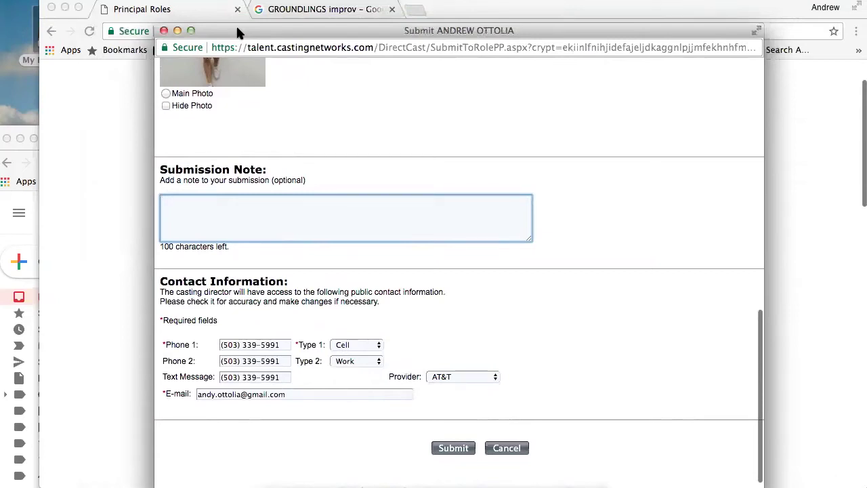
pyautogui.write('y ')
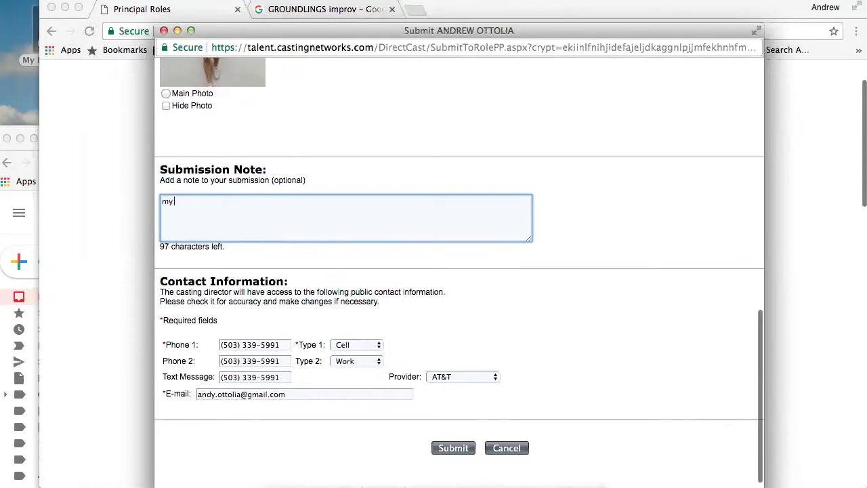
pyautogui.write('strebngth ')
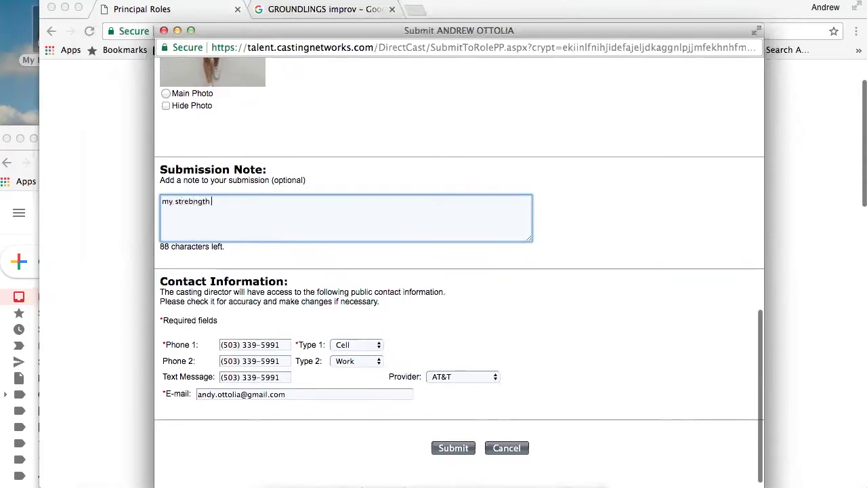
pyautogui.write('is in comed')
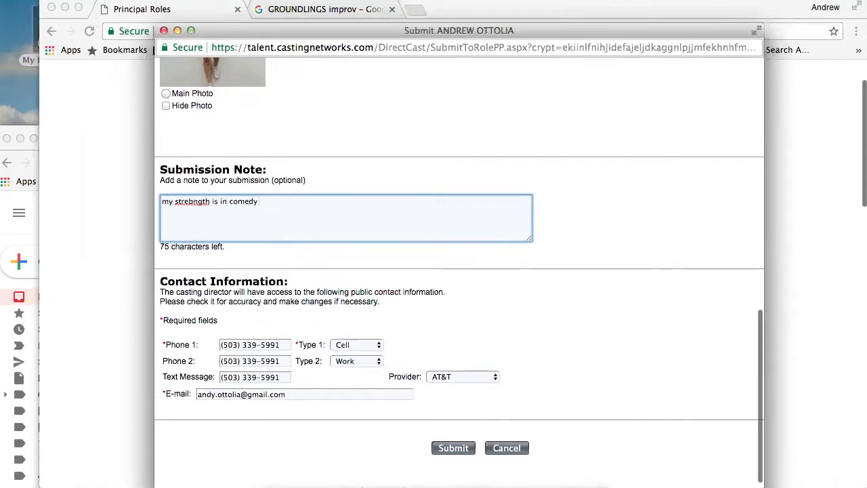
pyautogui.write('y. Would love to')
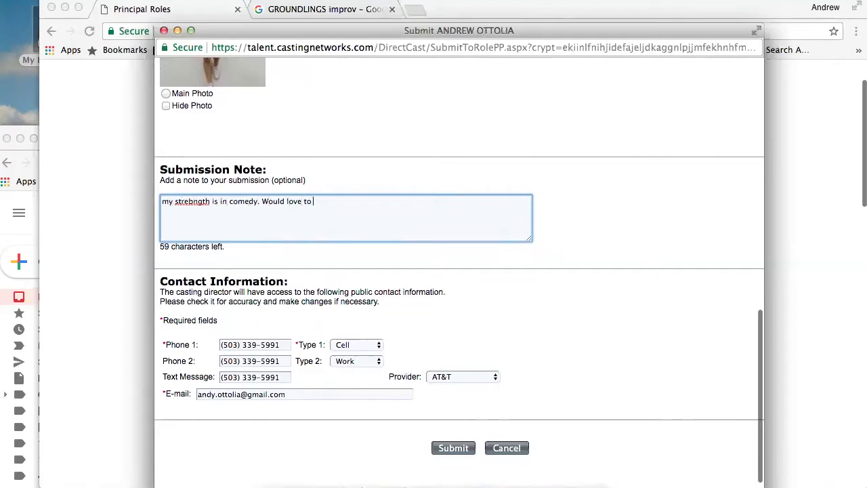
pyautogui.press('BackSpace')
pyautogui.press('BackSpace')
pyautogui.press('BackSpace')
pyautogui.press('BackSpace')
pyautogui.press('BackSpace')
pyautogui.press('BackSpace')
pyautogui.press('BackSpace')
pyautogui.press('BackSpace')
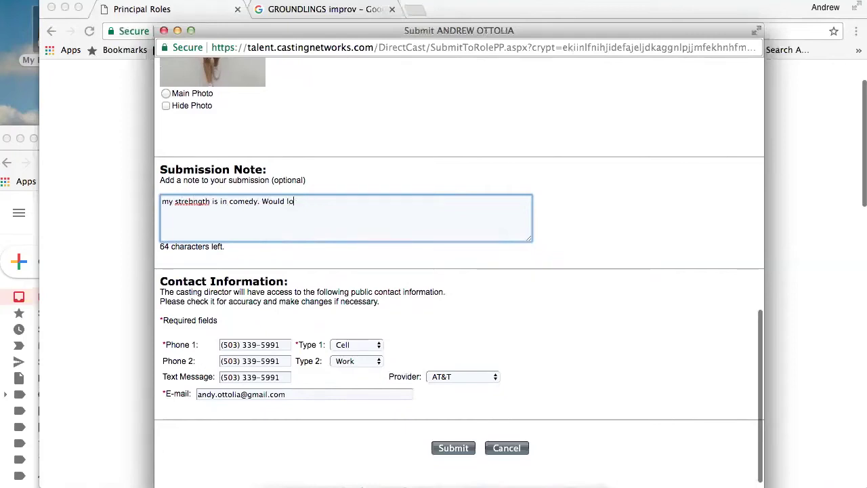
pyautogui.press('BackSpace')
pyautogui.press('BackSpace')
# Fix 'strebngth' to 'strength', capitalize the opening 'M', and remove stray trailing text
pyautogui.rightClick(182, 203)
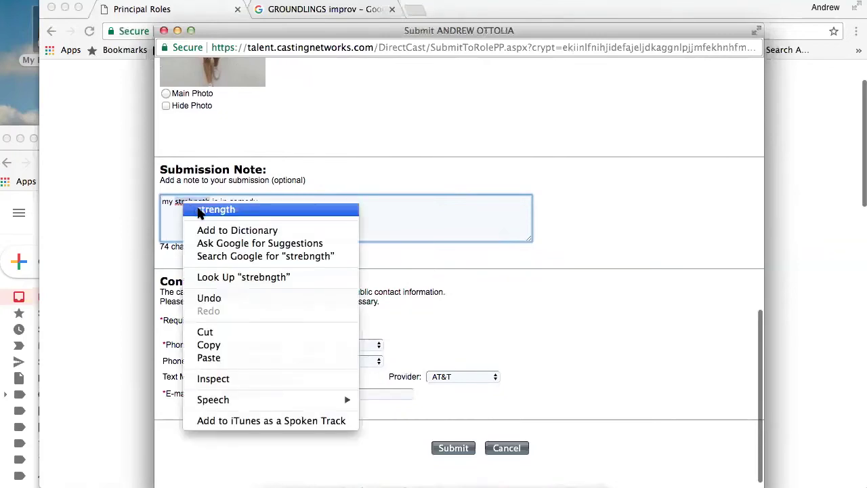
pyautogui.click(194, 209)
pyautogui.click(166, 201)
pyautogui.press('BackSpace')
pyautogui.write('M')
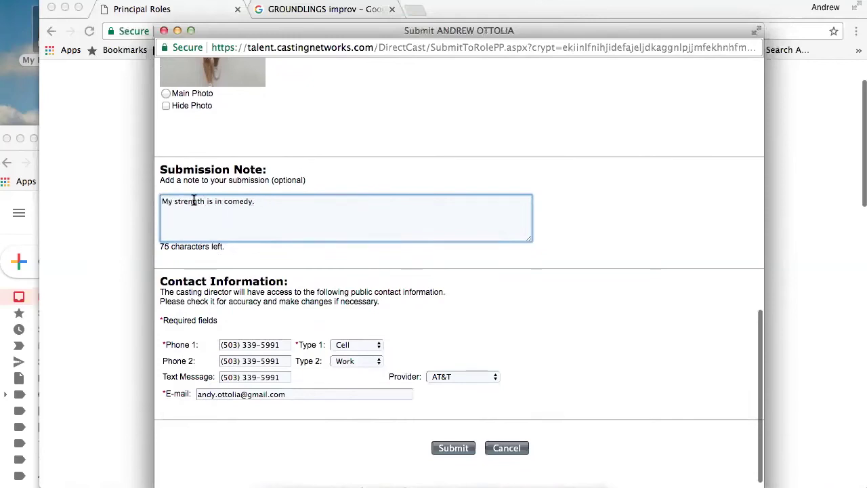
pyautogui.moveTo(266, 199); pyautogui.dragTo(124, 193)
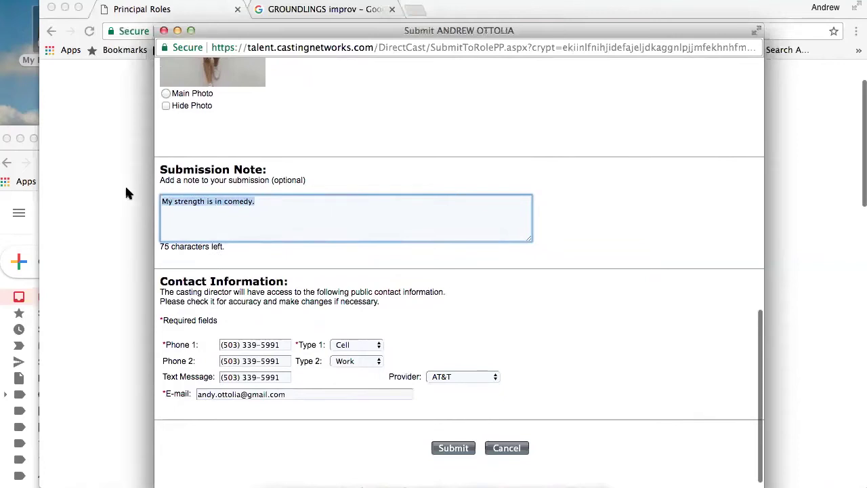
pyautogui.click(300, 199)
pyautogui.write('www')
pyautogui.press('BackSpace')
pyautogui.press('BackSpace')
pyautogui.press('BackSpace')
pyautogui.press('BackSpace')
pyautogui.press('BackSpace')
pyautogui.press('BackSpace')
pyautogui.press('BackSpace')
pyautogui.press('BackSpace')
pyautogui.press('BackSpace')
pyautogui.press('BackSpace')
pyautogui.press('BackSpace')
pyautogui.press('BackSpace')
pyautogui.press('BackSpace')
pyautogui.press('BackSpace')
pyautogui.press('BackSpace')
pyautogui.press('BackSpace')
pyautogui.press('BackSpace')
pyautogui.press('BackSpace')
pyautogui.press('BackSpace')
pyautogui.press('BackSpace')
pyautogui.press('BackSpace')
pyautogui.press('BackSpace')
pyautogui.press('BackSpace')
pyautogui.press('BackSpace')
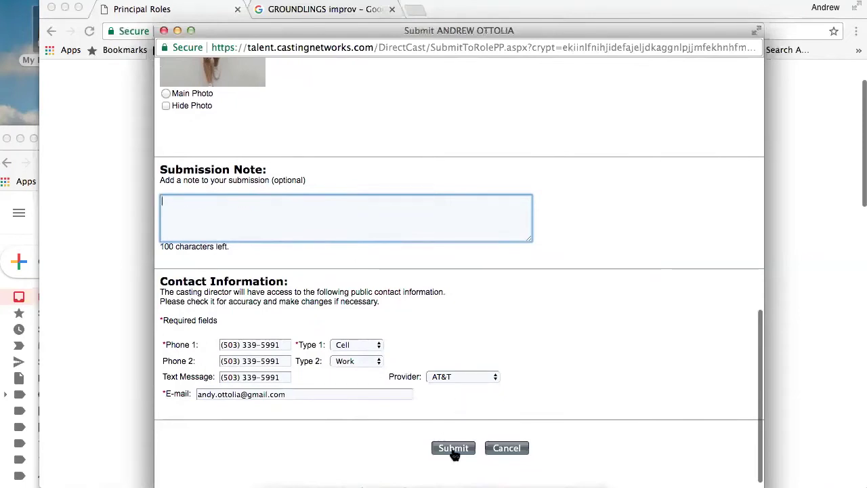
pyautogui.scroll(10, 184, 74)
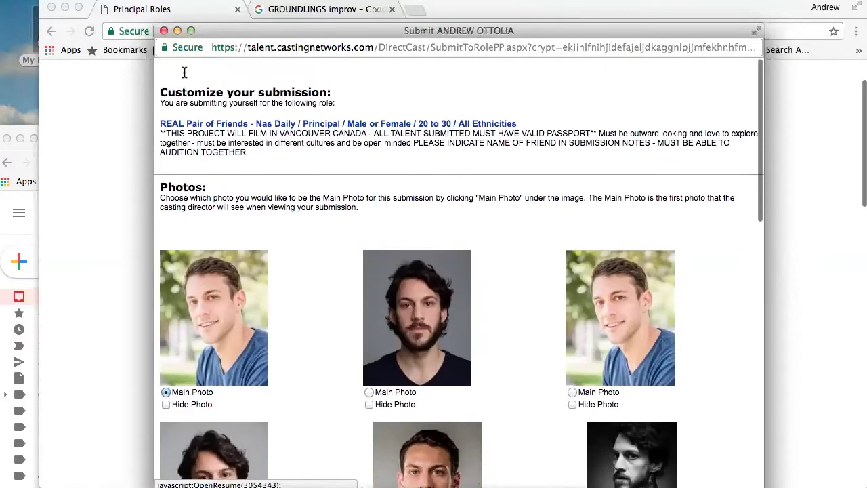
# Close the Submit popup without submitting and scroll through the Principals list, page 1 of 9
pyautogui.click(163, 31)
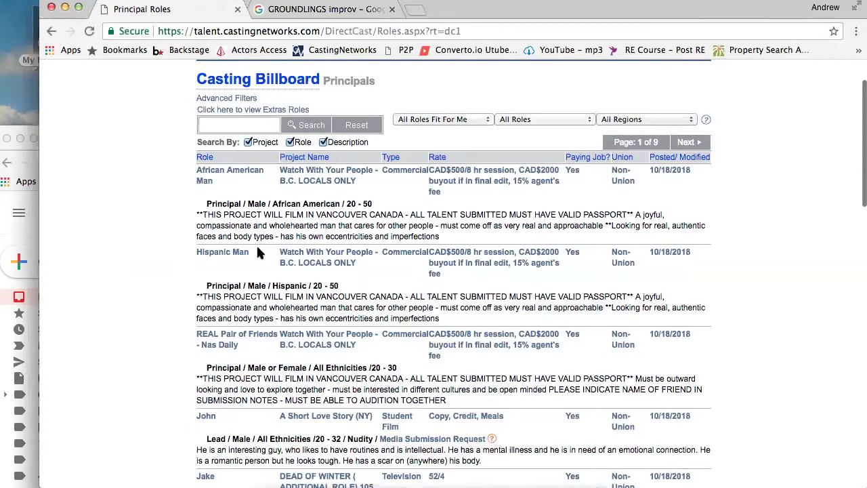
pyautogui.scroll(-1, 257, 251)
pyautogui.scroll(2, 258, 251)
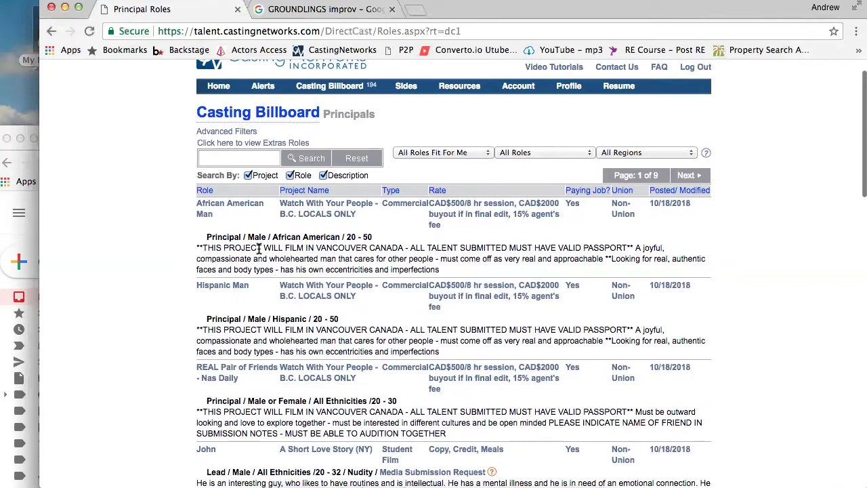
pyautogui.scroll(-1, 259, 249)
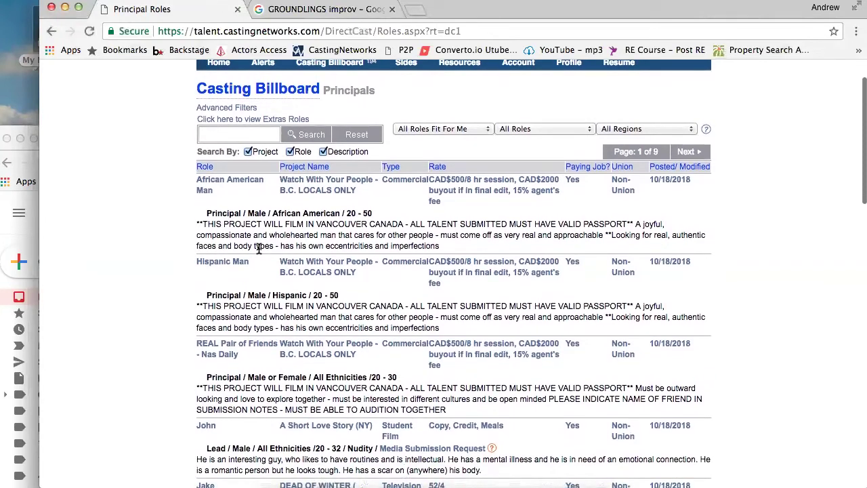
pyautogui.scroll(-4, 258, 249)
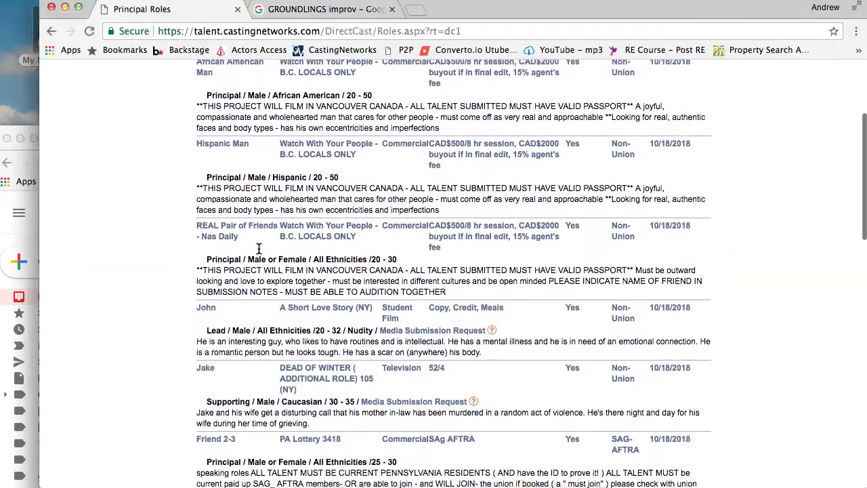
pyautogui.scroll(-3, 259, 252)
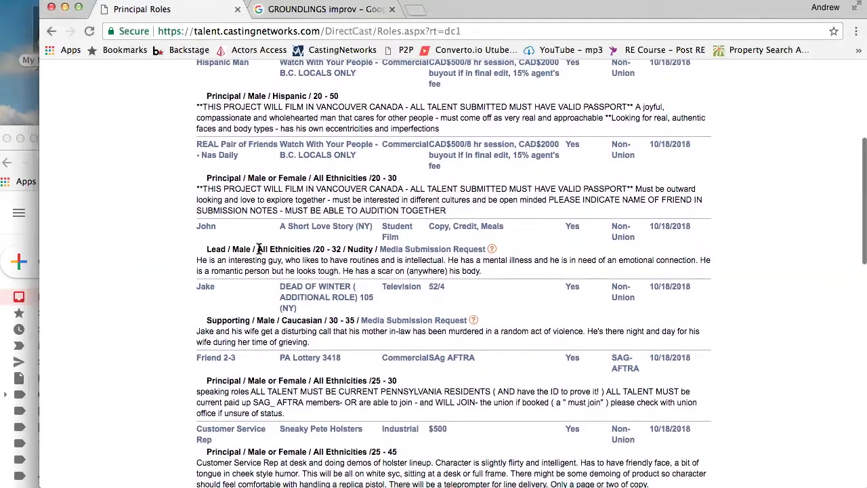
pyautogui.scroll(6, 258, 249)
pyautogui.scroll(-15, 259, 249)
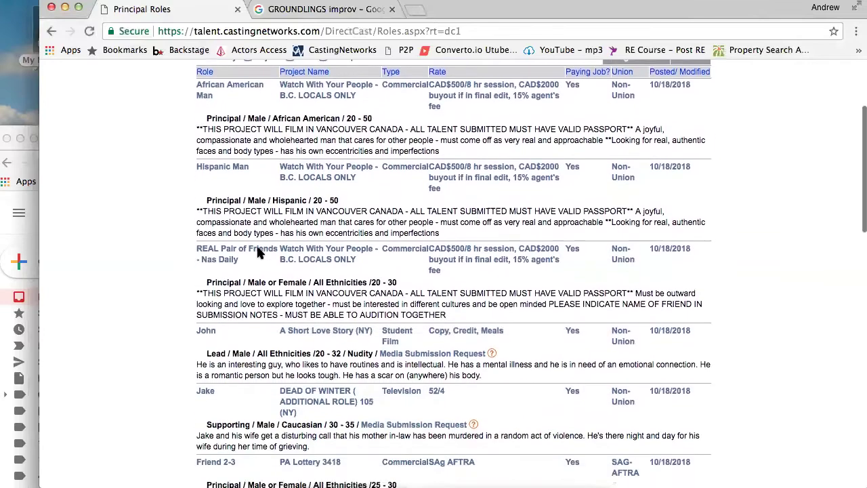
pyautogui.scroll(15, 259, 249)
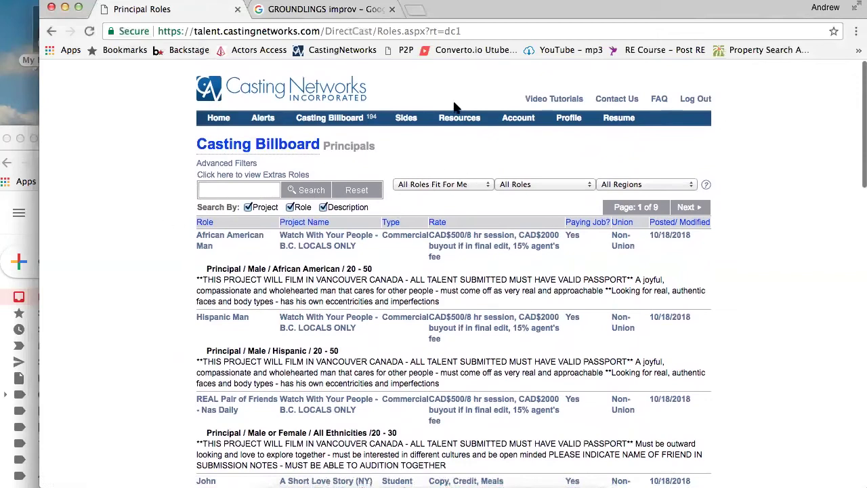
pyautogui.click(219, 121)
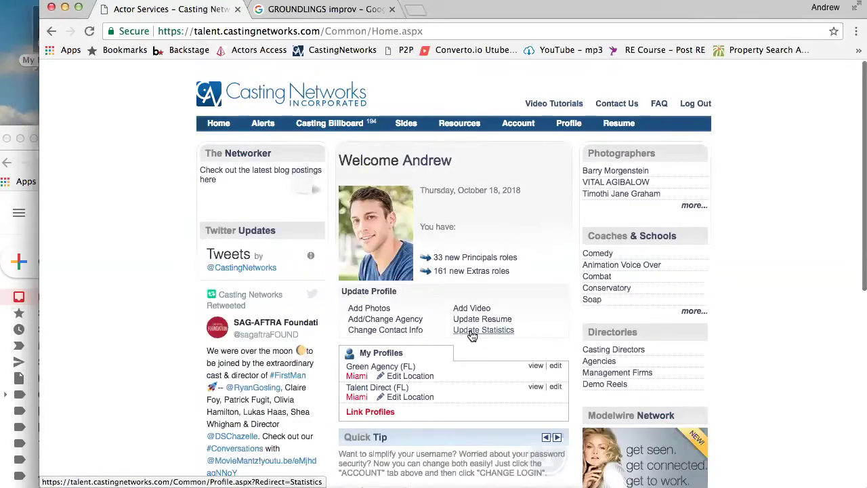
pyautogui.click(214, 126)
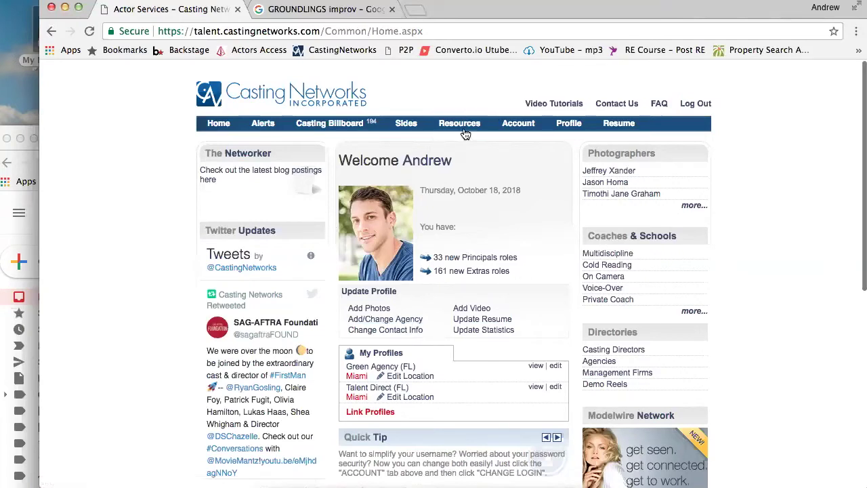
pyautogui.moveTo(467, 134)
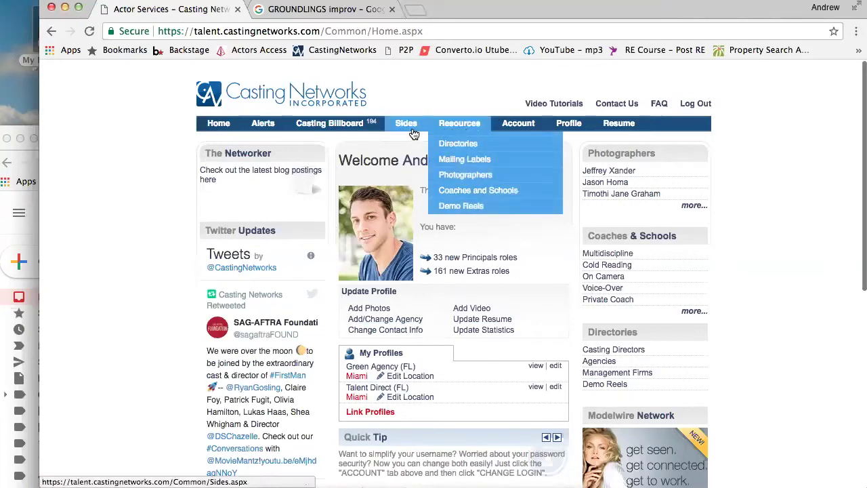
pyautogui.moveTo(503, 131)
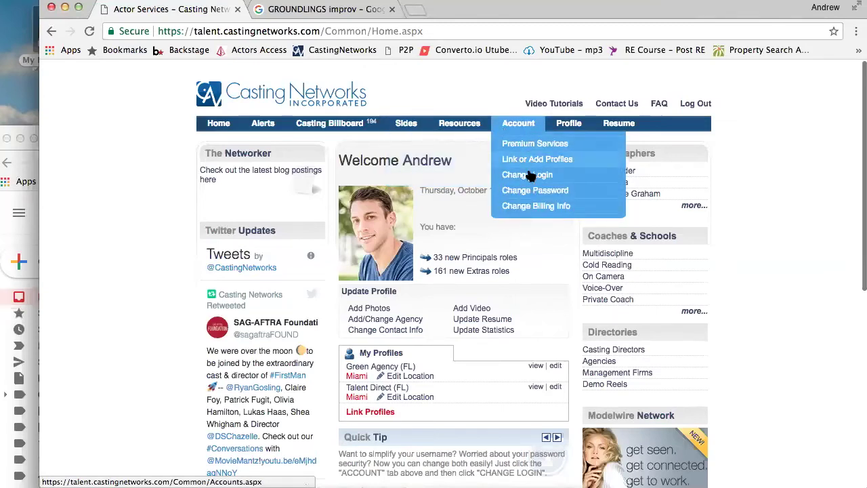
pyautogui.click(569, 125)
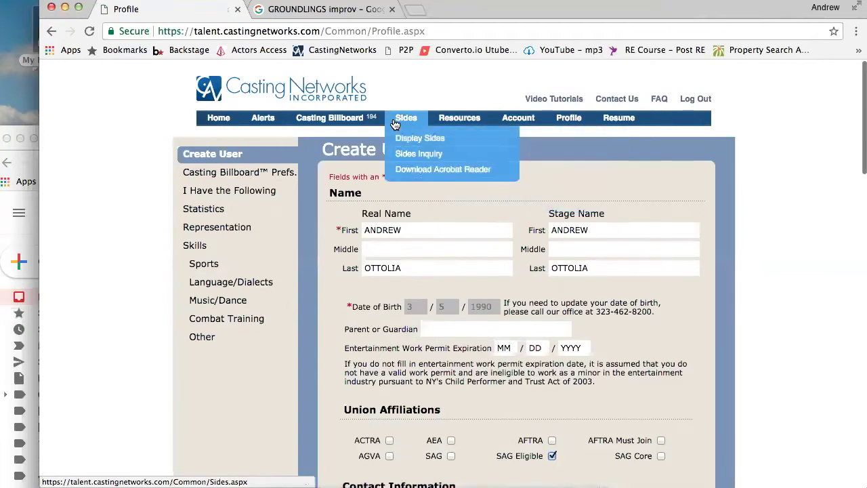
pyautogui.click(217, 119)
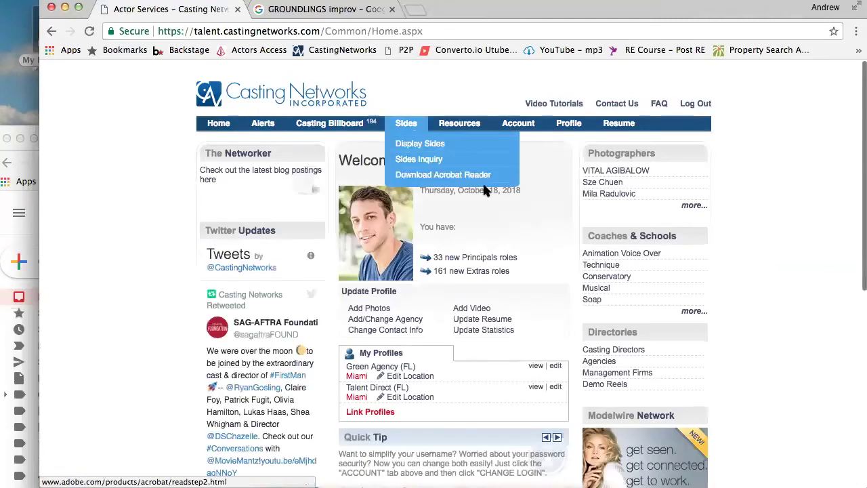
pyautogui.click(330, 124)
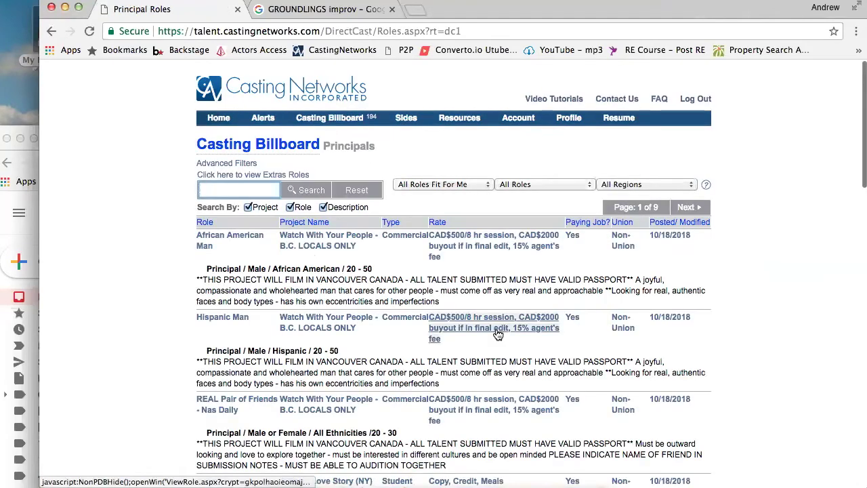
# Filter Principals to Southeast Region and scroll through the single page, led by Botox - Identical Twins roles
pyautogui.scroll(-1, 98, 371)
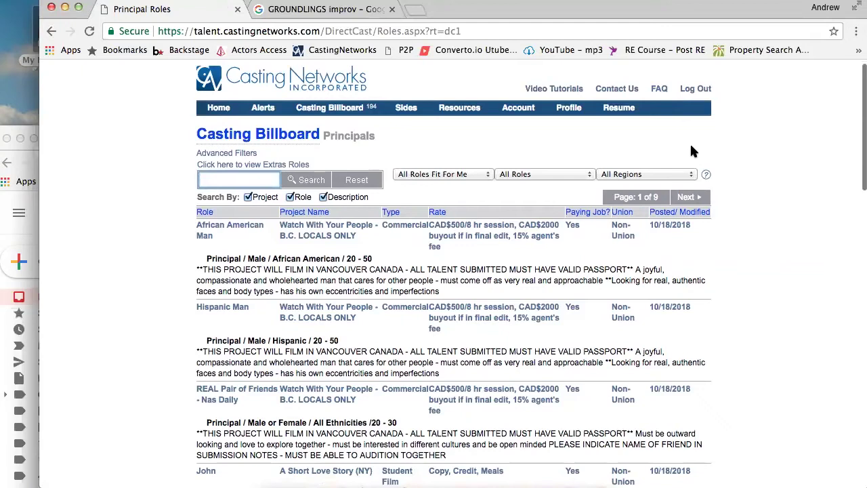
pyautogui.click(644, 174)
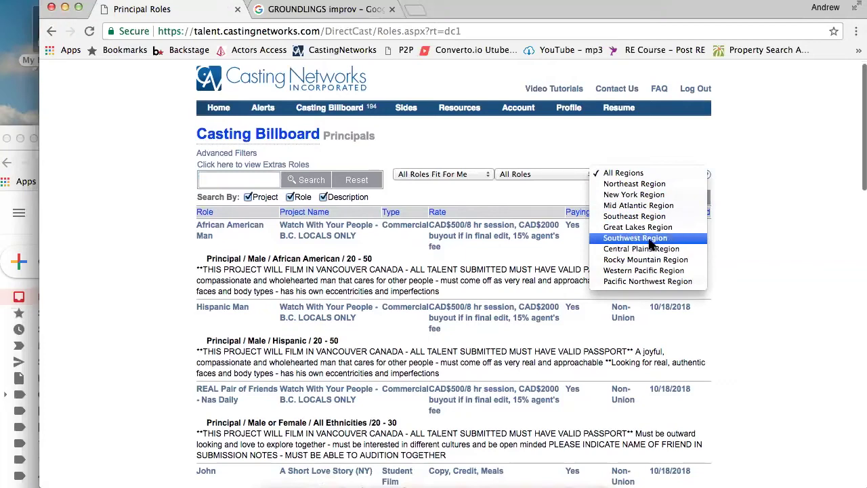
pyautogui.click(652, 217)
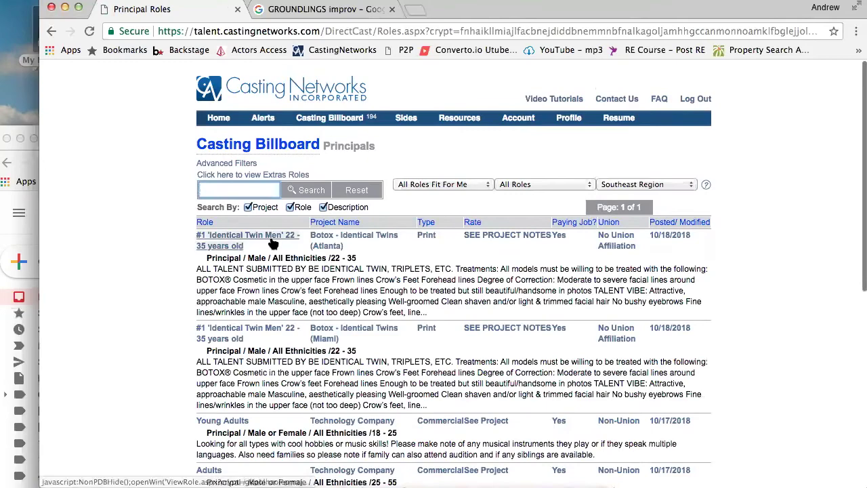
pyautogui.scroll(-5, 570, 303)
pyautogui.scroll(-5, 570, 303)
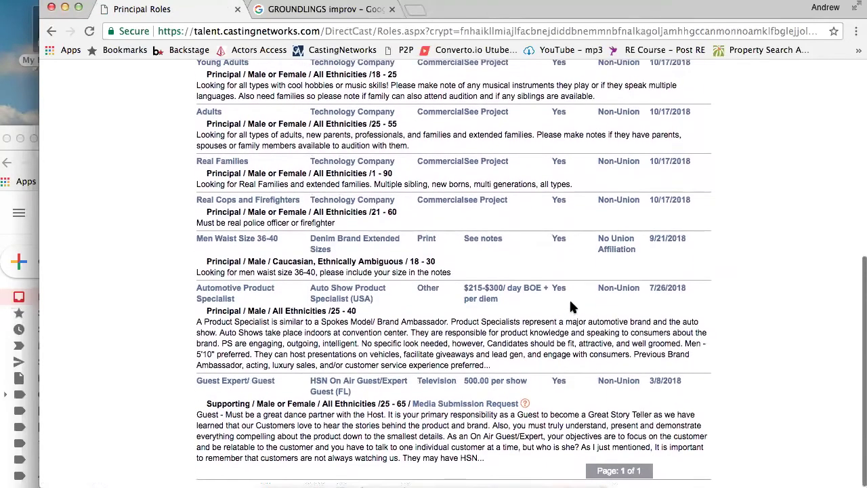
pyautogui.scroll(10, 571, 307)
pyautogui.scroll(-10, 571, 307)
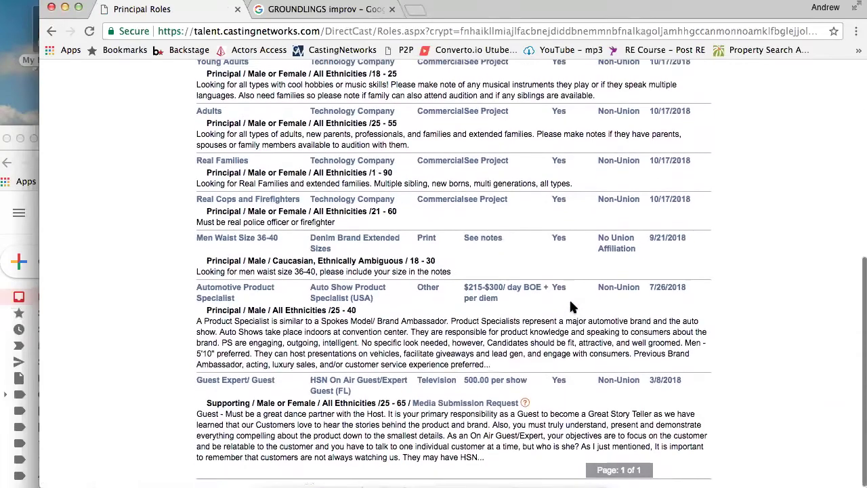
pyautogui.scroll(1, 570, 303)
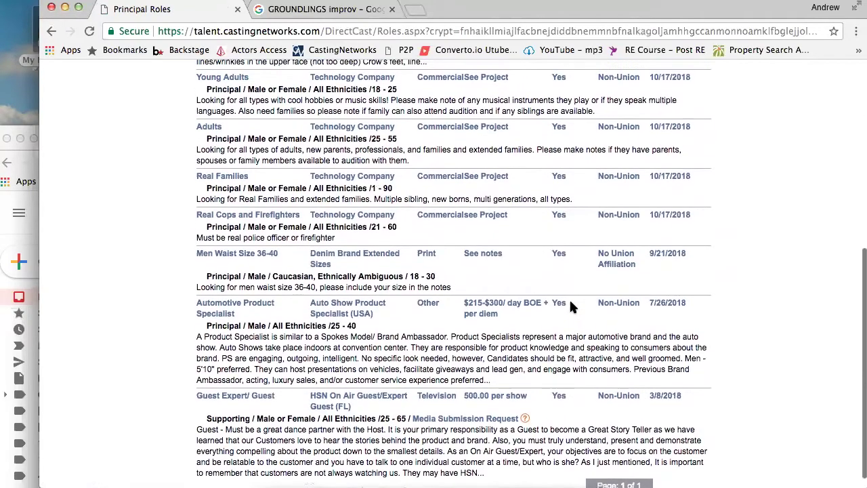
pyautogui.scroll(10, 569, 305)
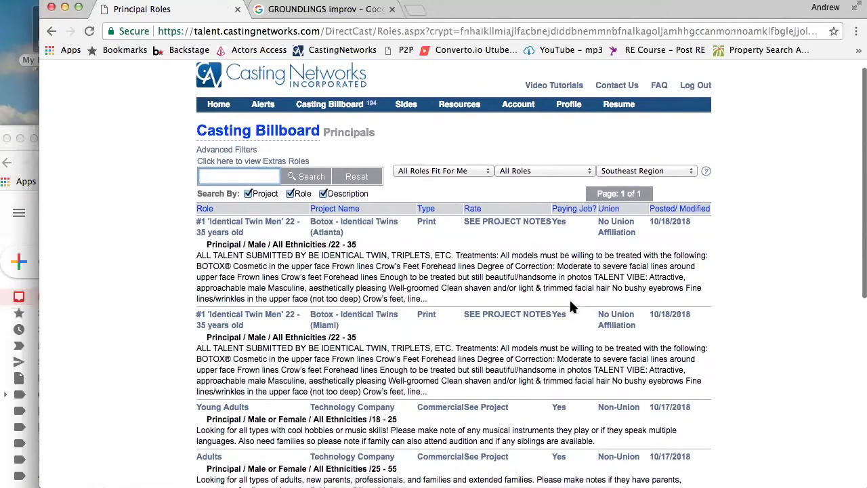
pyautogui.scroll(-2, 570, 303)
pyautogui.scroll(-10, 571, 307)
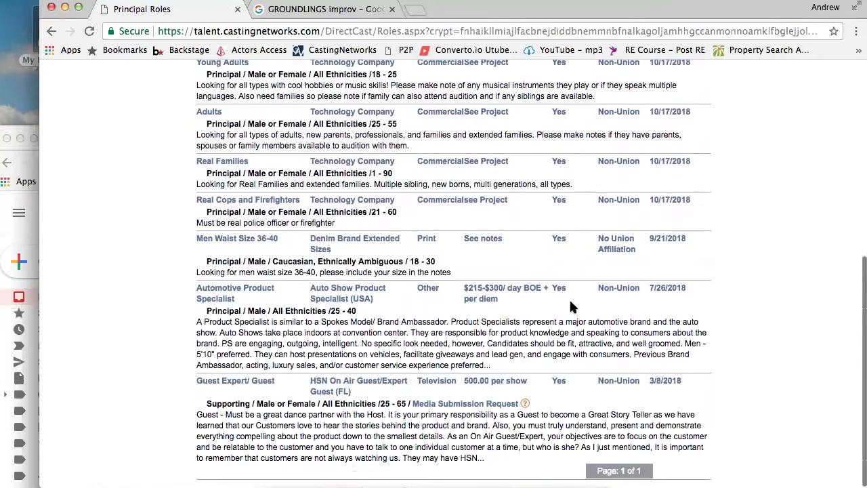
pyautogui.scroll(12, 571, 307)
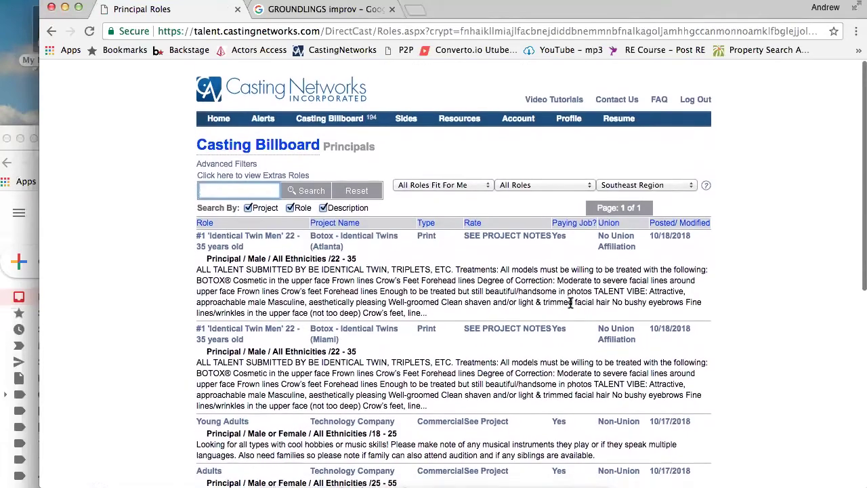
pyautogui.scroll(-8, 571, 304)
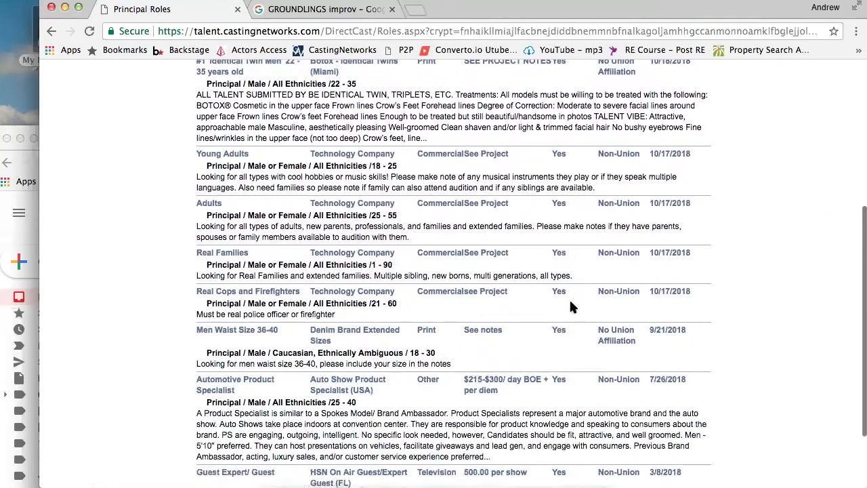
pyautogui.scroll(-3, 570, 307)
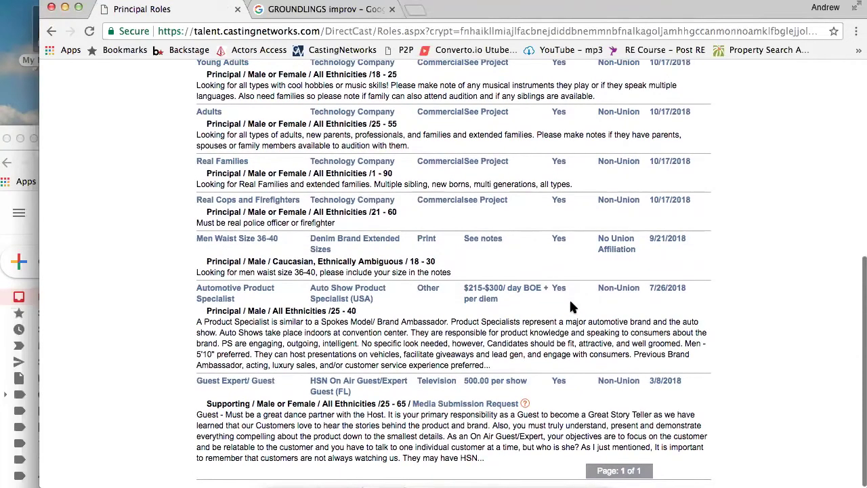
pyautogui.scroll(11, 570, 307)
pyautogui.scroll(-9, 571, 307)
pyautogui.scroll(9, 571, 306)
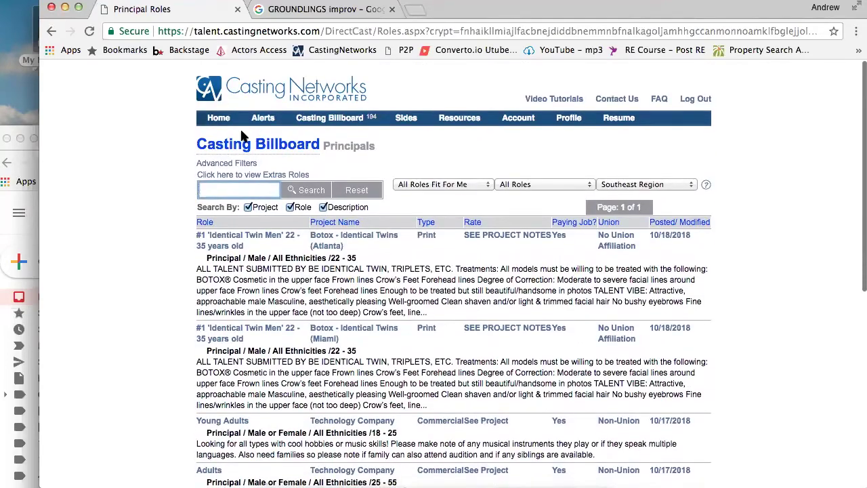
pyautogui.moveTo(419, 120)
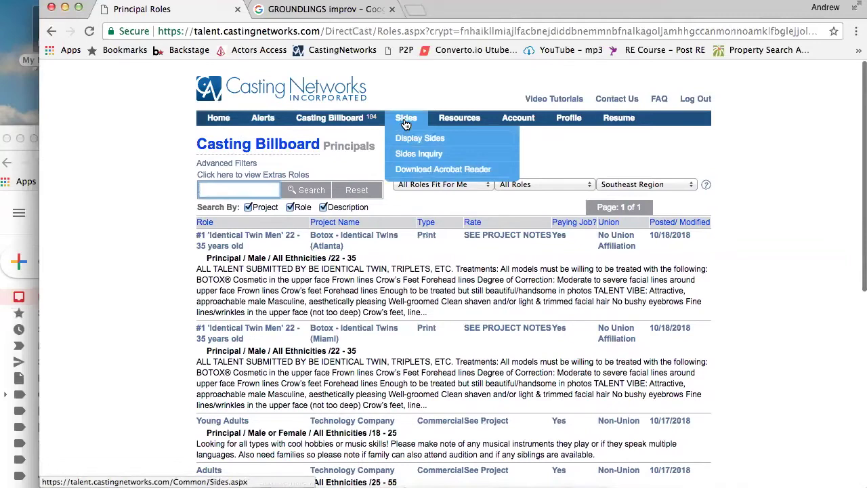
# Open the Download Sides page, which shows 0 results
pyautogui.click(409, 122)
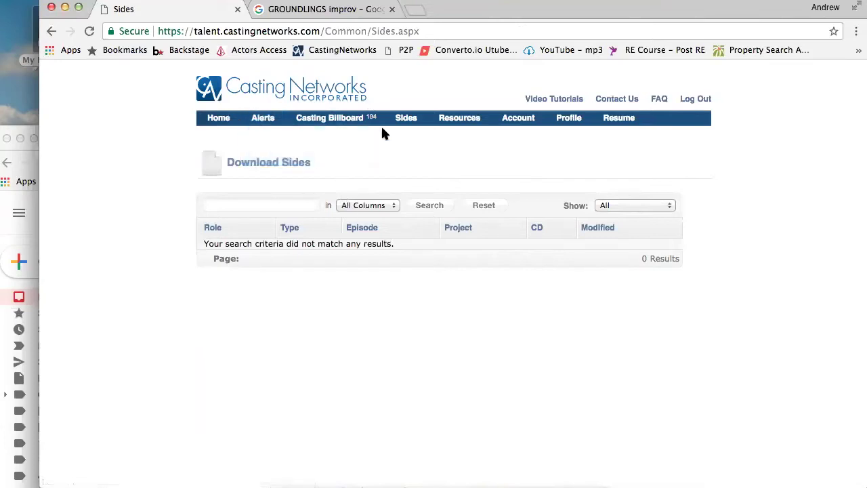
# Reopen the Casting Billboard Principals list and scroll through the all-region, 9-page listings
pyautogui.click(342, 120)
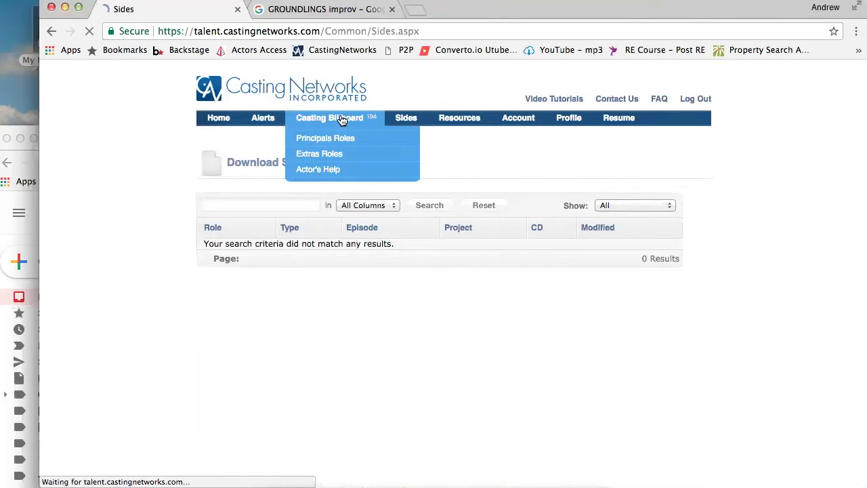
pyautogui.scroll(-6, 391, 441)
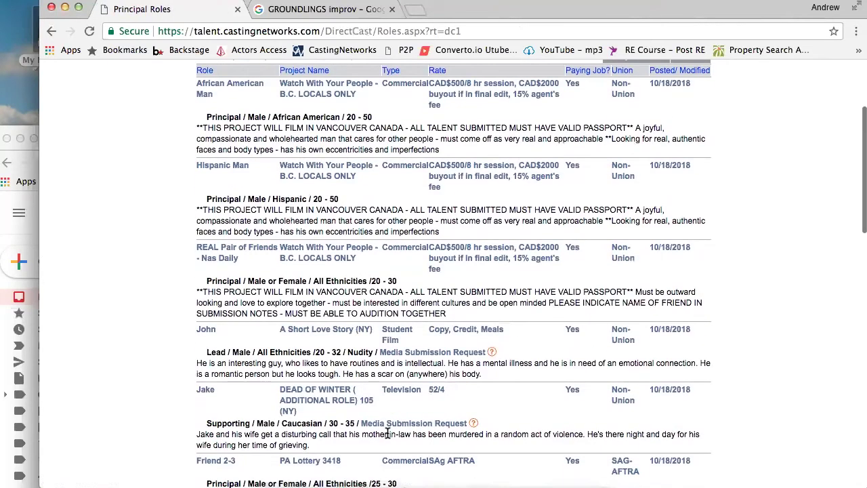
pyautogui.scroll(-2, 388, 432)
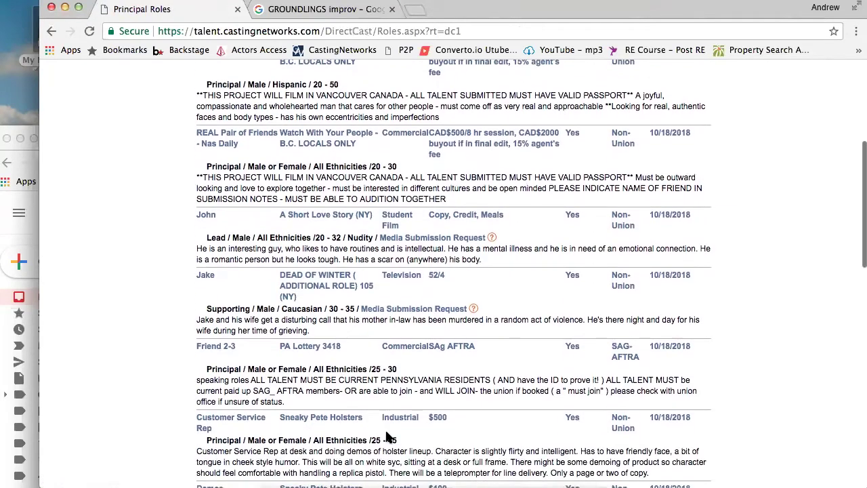
pyautogui.scroll(8, 389, 437)
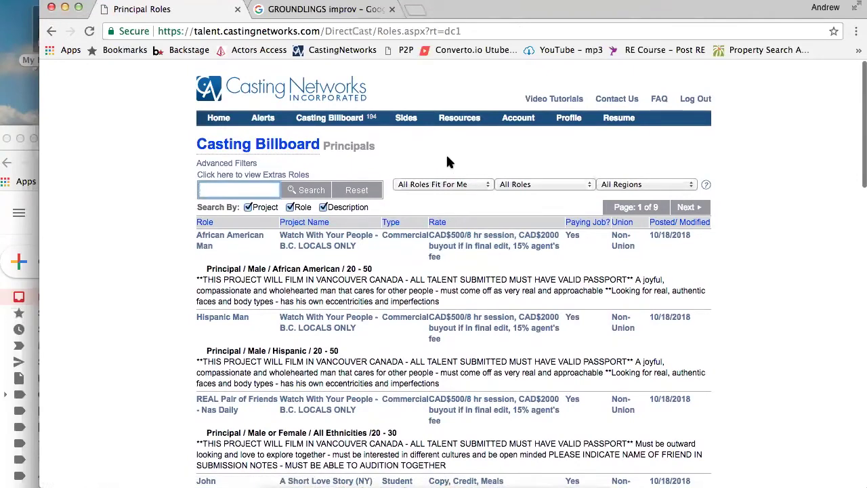
pyautogui.moveTo(463, 129)
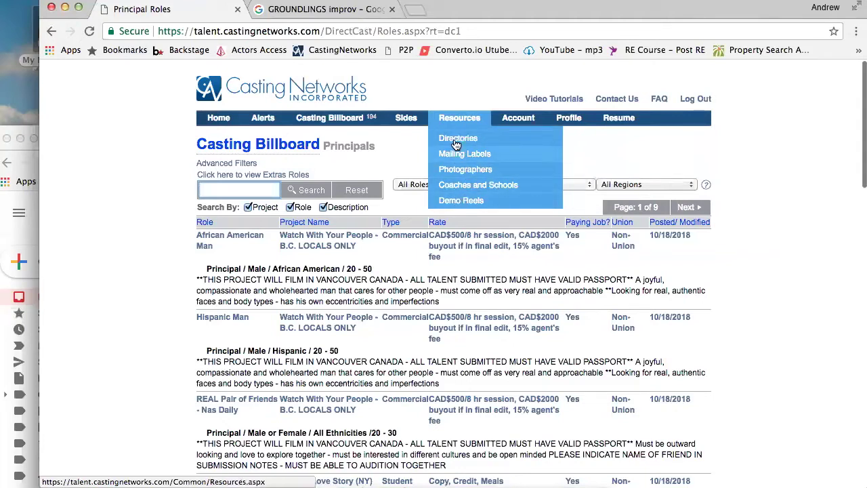
# Open Resources > Demo Reels, visit the ABL Productions site, then close its tab
pyautogui.click(467, 206)
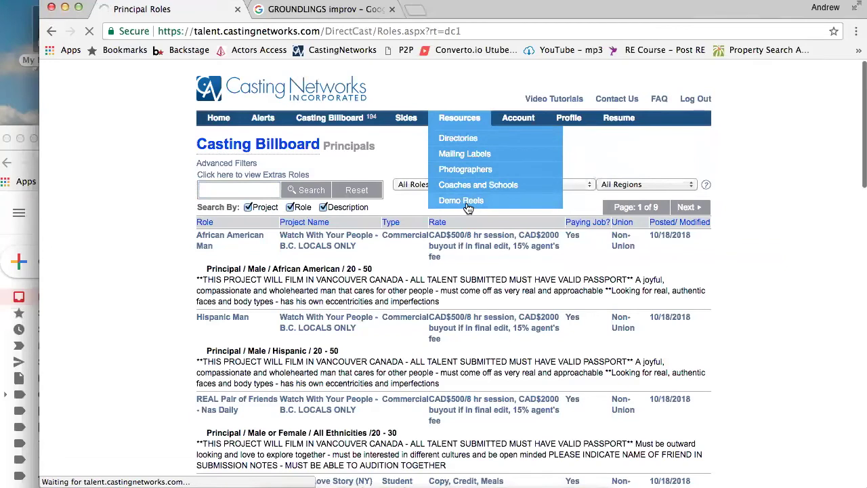
pyautogui.scroll(-2, 385, 210)
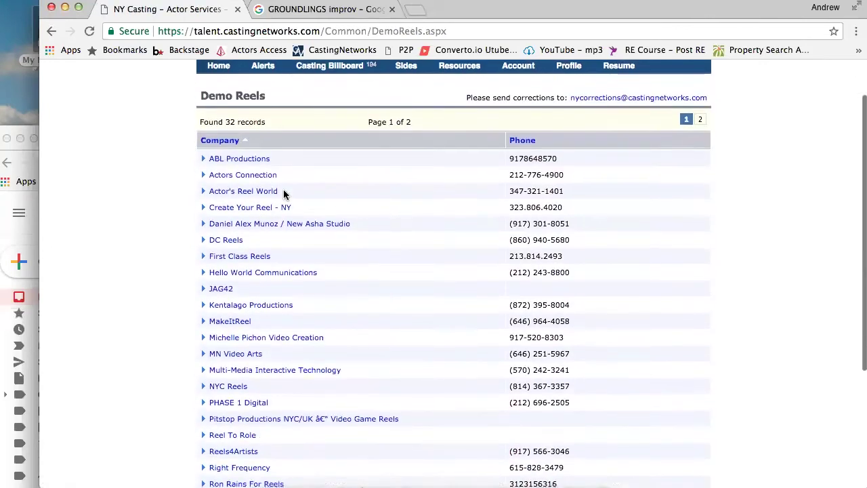
pyautogui.click(205, 160)
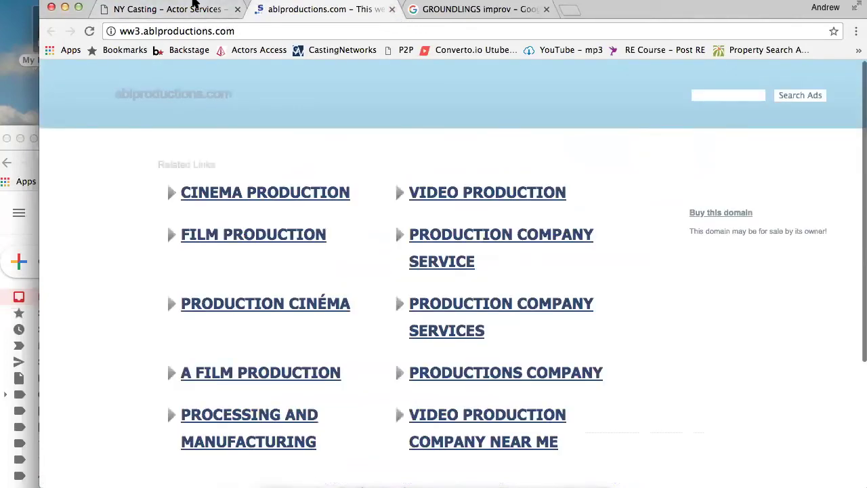
pyautogui.moveTo(707, 13); pyautogui.dragTo(697, 82)
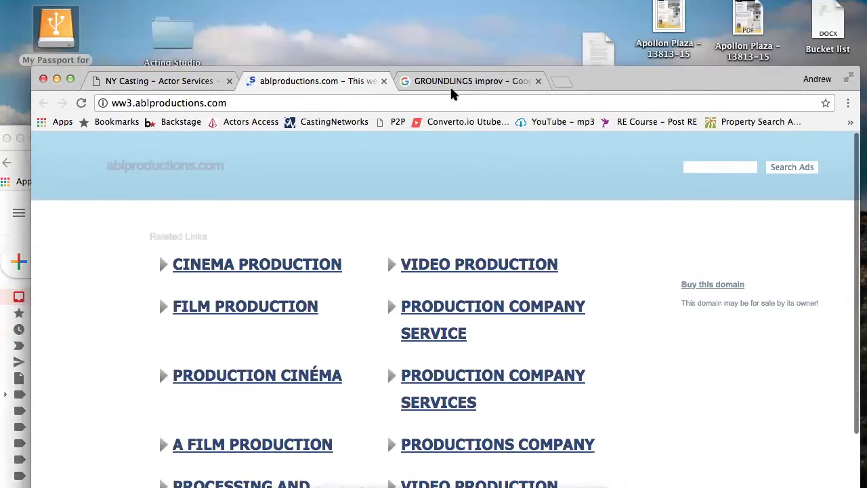
pyautogui.click(383, 81)
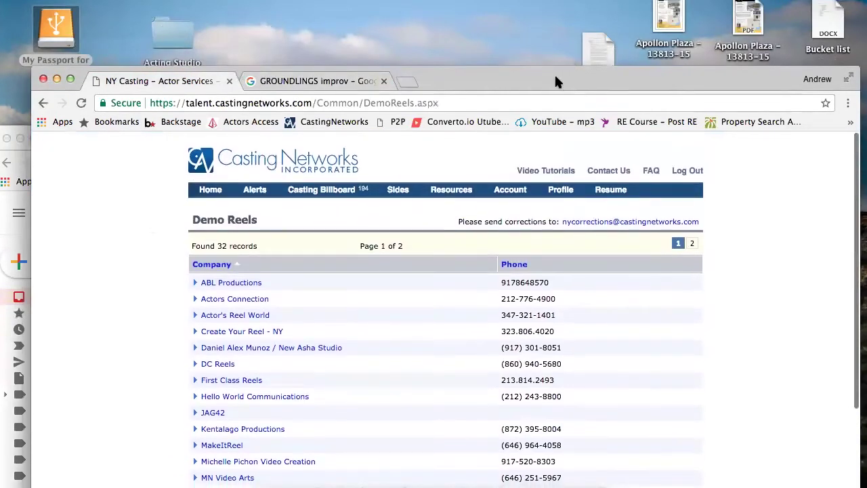
pyautogui.moveTo(555, 81); pyautogui.dragTo(550, 10)
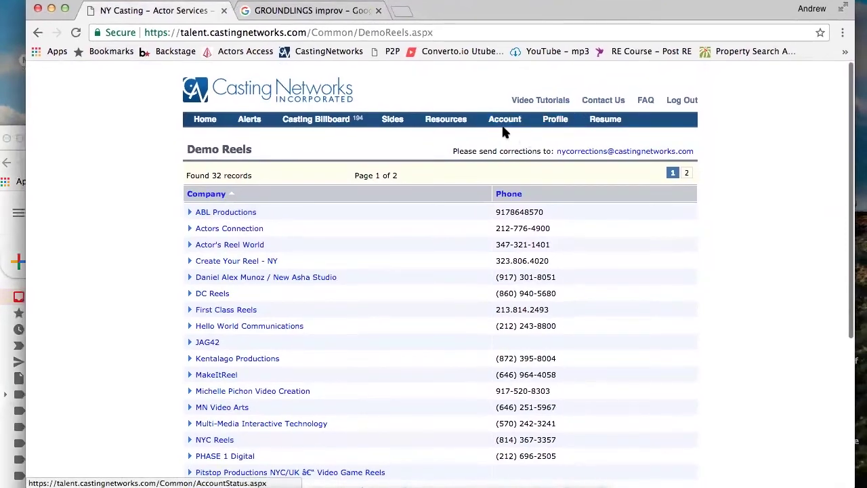
# Review the account's Premium Services page from the Account menu
pyautogui.moveTo(504, 125)
pyautogui.click(508, 140)
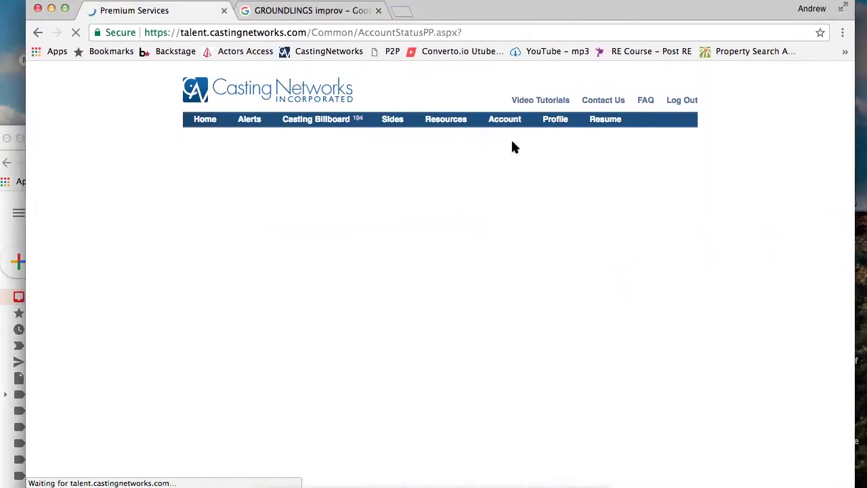
pyautogui.scroll(-1, 622, 233)
pyautogui.scroll(1, 622, 233)
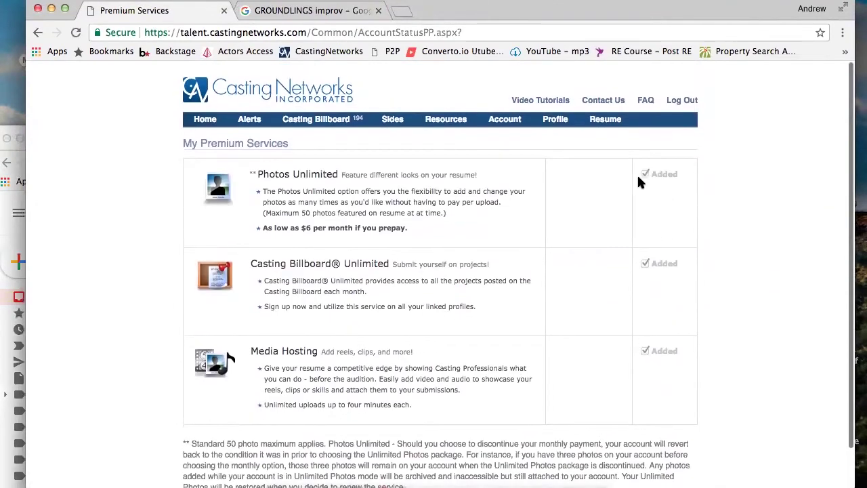
pyautogui.scroll(-1, 473, 305)
pyautogui.scroll(1, 473, 305)
# Open Link or Add Profiles, showing linked profiles Green Agency (FL) and Talent Direct (FL)
pyautogui.moveTo(504, 129)
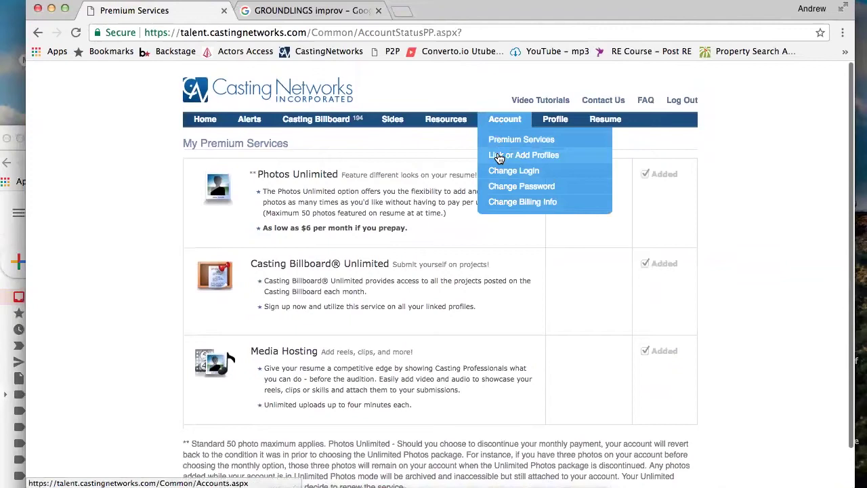
pyautogui.click(500, 157)
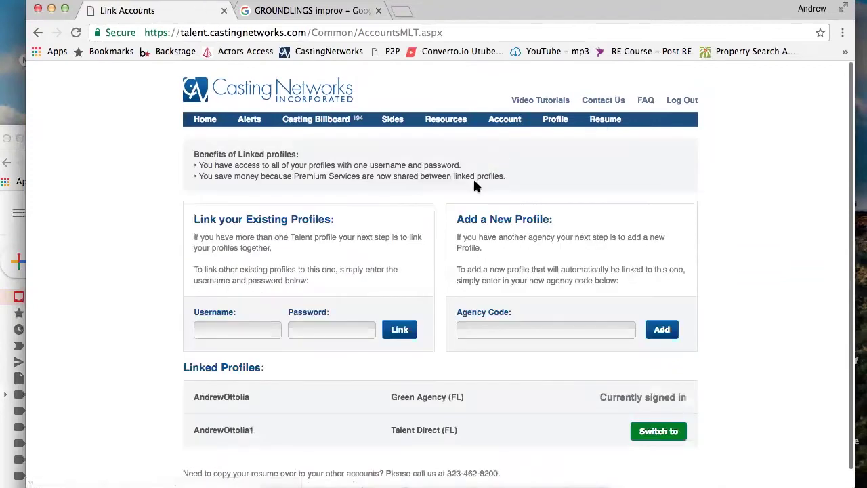
pyautogui.scroll(-1, 380, 346)
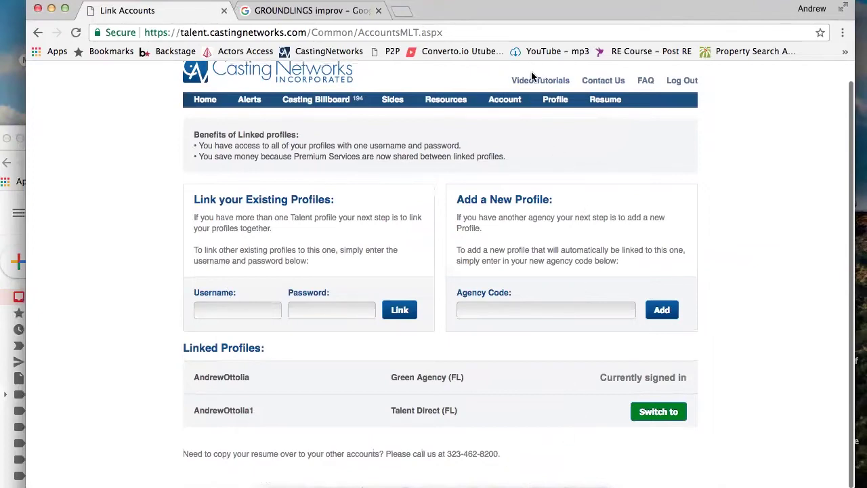
pyautogui.moveTo(499, 108)
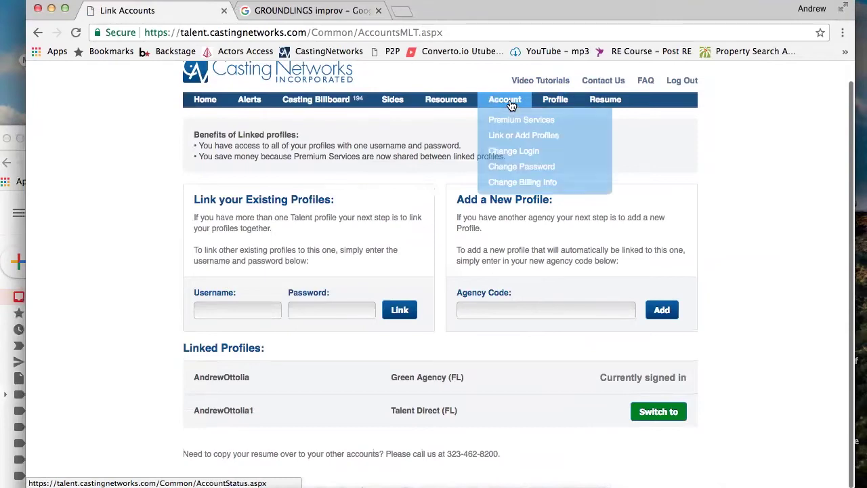
# Return to the Home welcome page and go to Add Photos under Update Profile
pyautogui.click(201, 108)
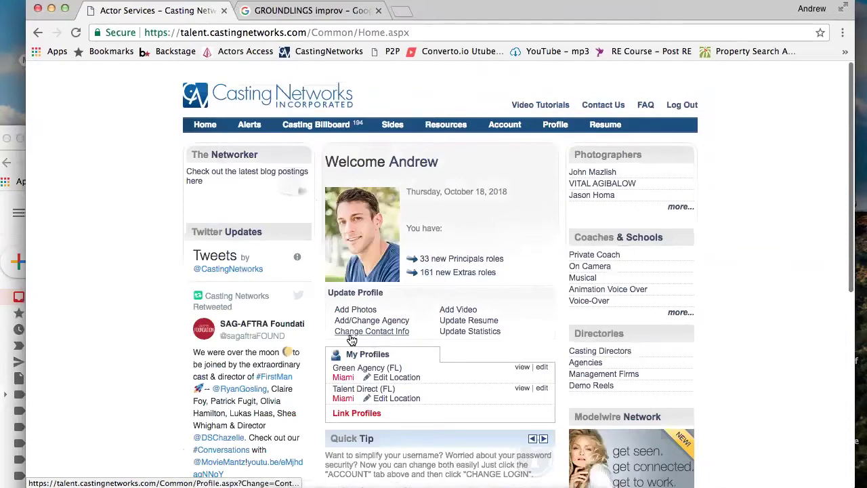
pyautogui.scroll(-1, 405, 339)
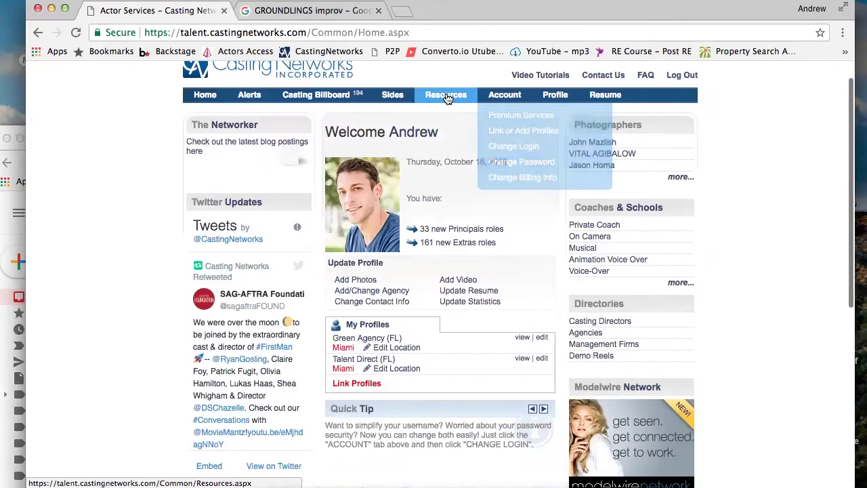
pyautogui.moveTo(445, 98)
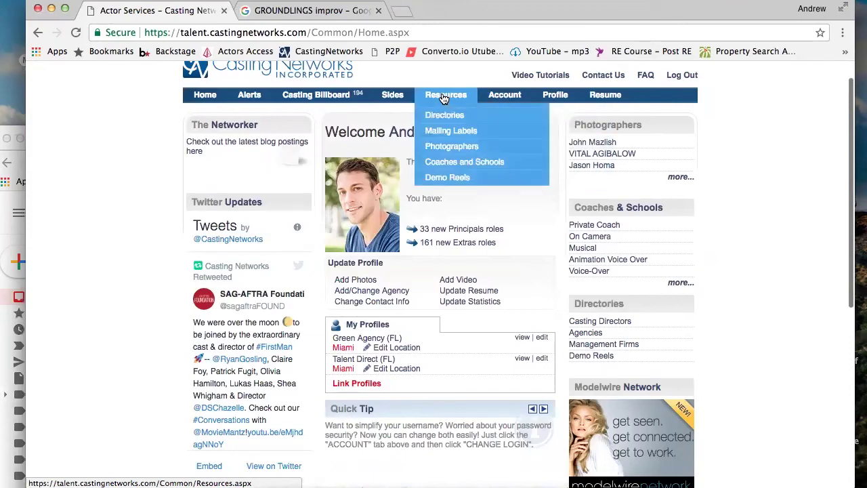
pyautogui.click(357, 282)
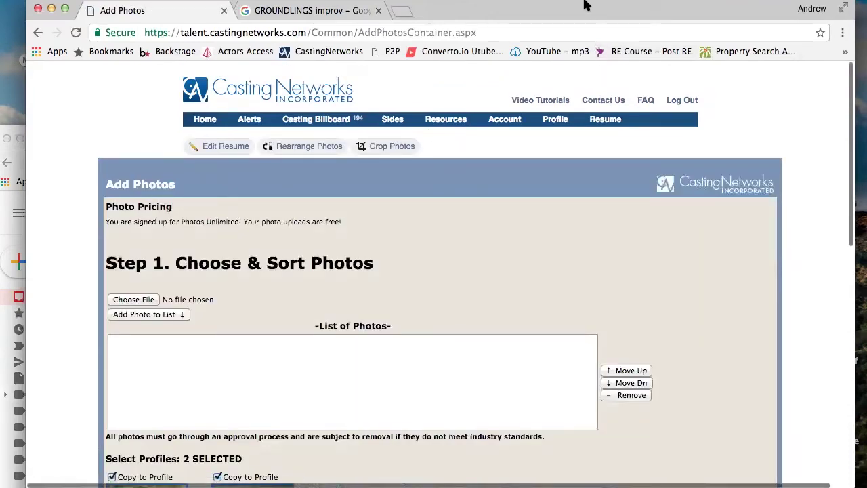
# Check the empty Add Photos page and move the browser right to reveal the desktop
pyautogui.moveTo(586, 5)
pyautogui.mouseDown()
pyautogui.moveTo(674, 8)
pyautogui.moveTo(594, 0)
pyautogui.mouseUp()
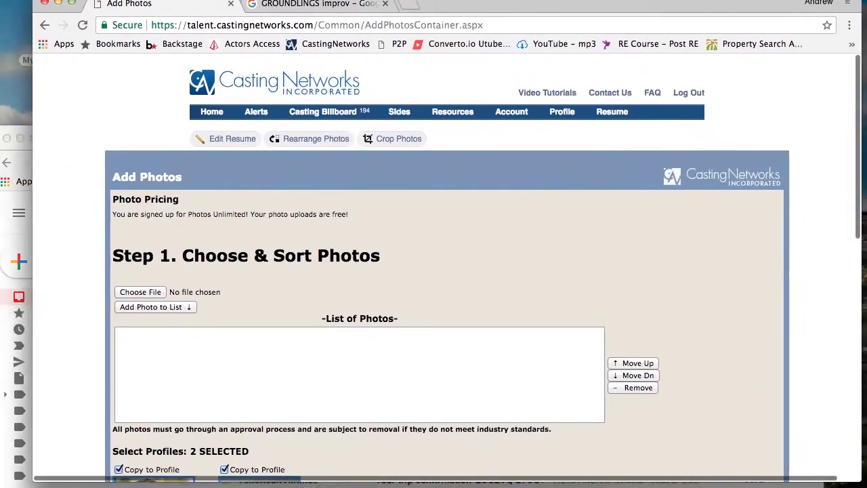
pyautogui.scroll(-10, 424, 169)
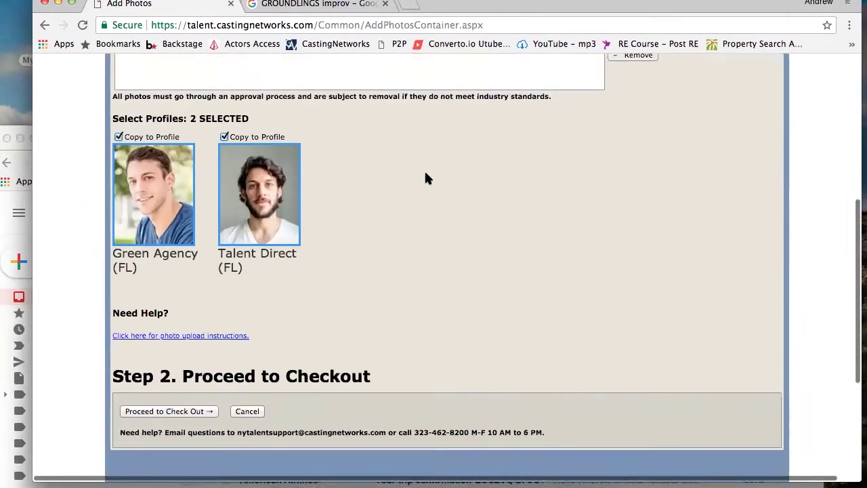
pyautogui.scroll(8, 424, 170)
pyautogui.scroll(3, 425, 178)
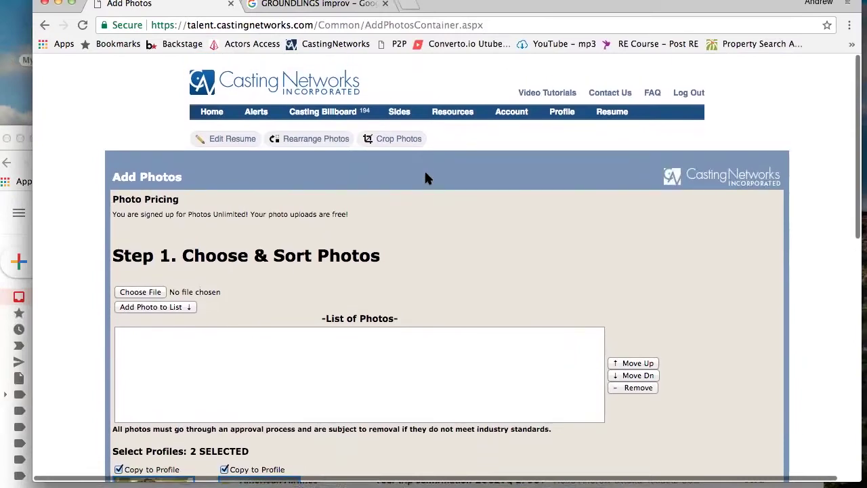
pyautogui.scroll(-1, 417, 178)
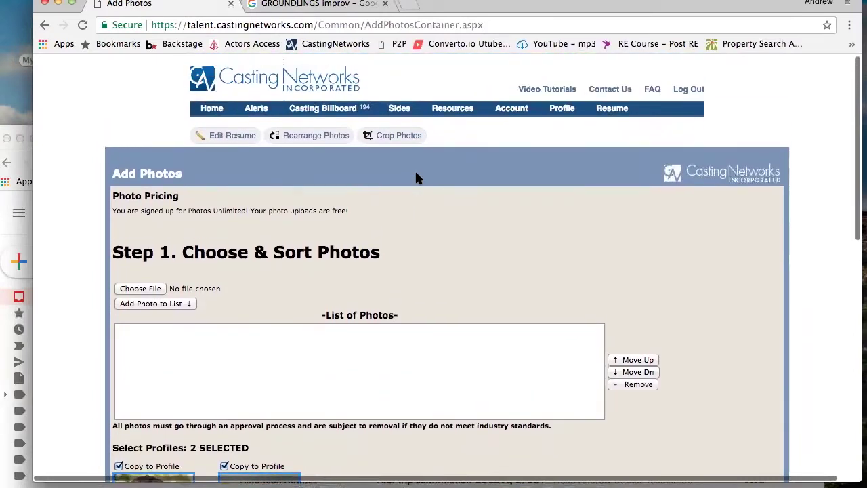
pyautogui.scroll(-1, 416, 177)
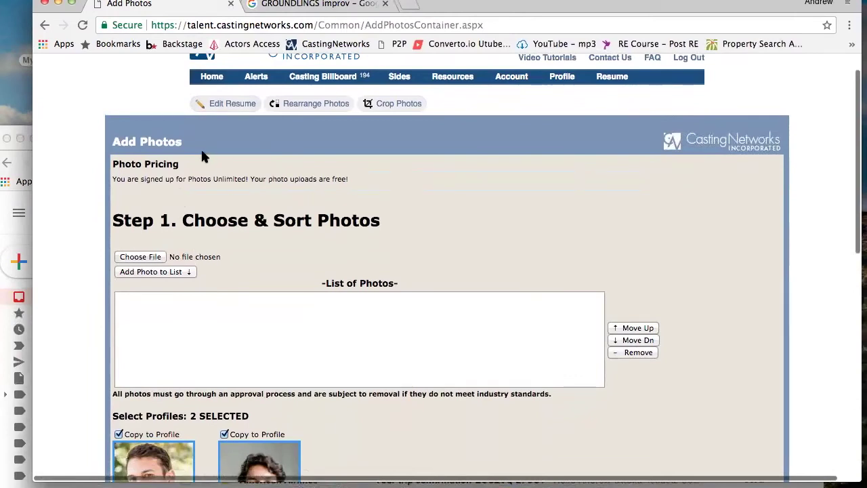
pyautogui.moveTo(81, 4); pyautogui.dragTo(279, 4)
# In Finder, open My Passport > Acting/Film > Acting > Headshots and arrange the windows
pyautogui.doubleClick(67, 33)
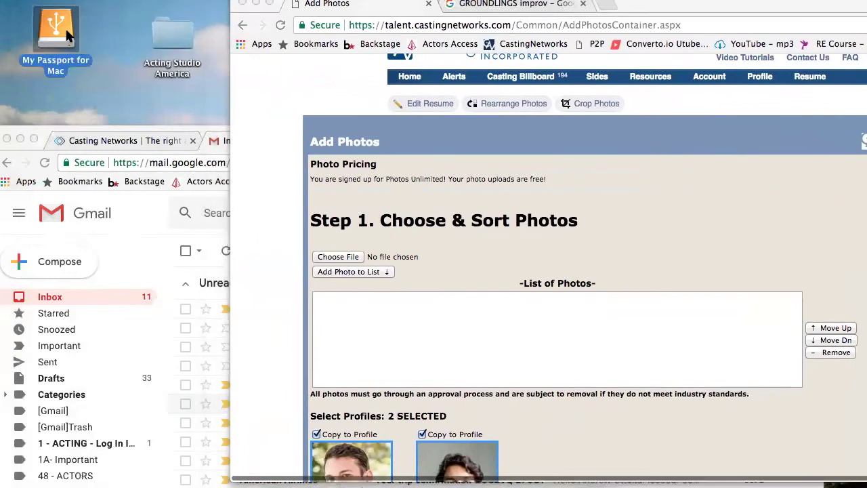
pyautogui.doubleClick(161, 136)
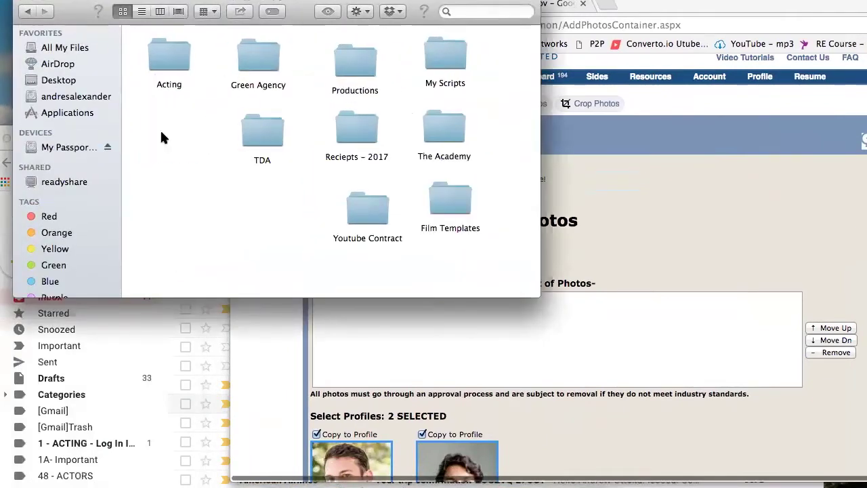
pyautogui.doubleClick(163, 66)
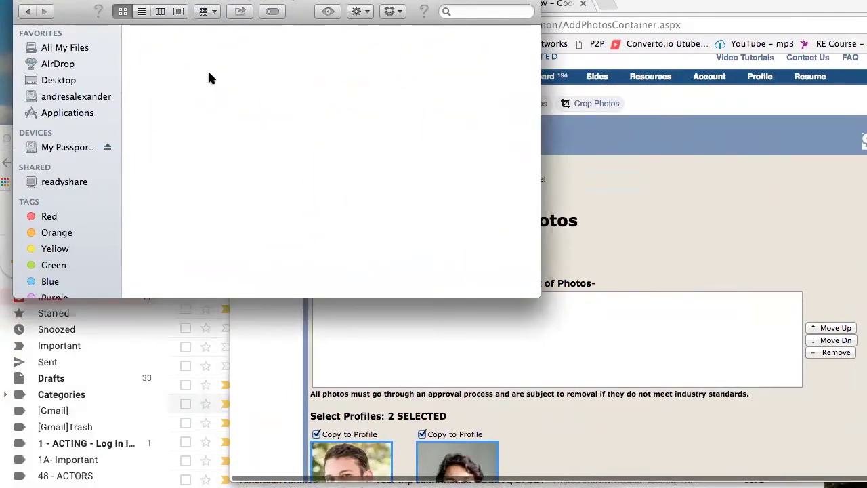
pyautogui.moveTo(108, 1); pyautogui.dragTo(98, 1)
pyautogui.doubleClick(157, 52)
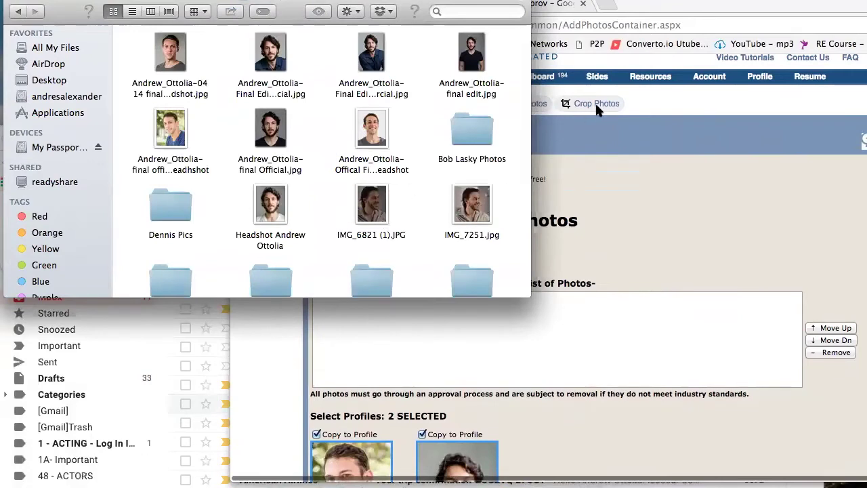
pyautogui.moveTo(693, 10); pyautogui.dragTo(809, 10)
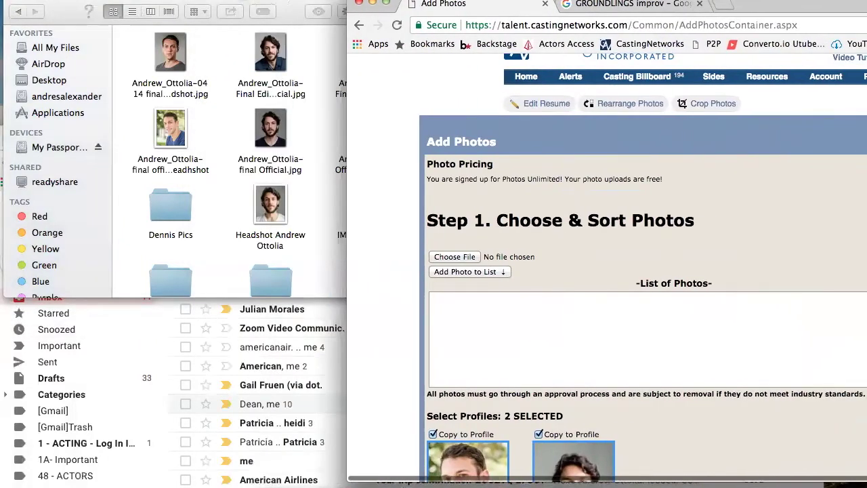
pyautogui.click(297, 2)
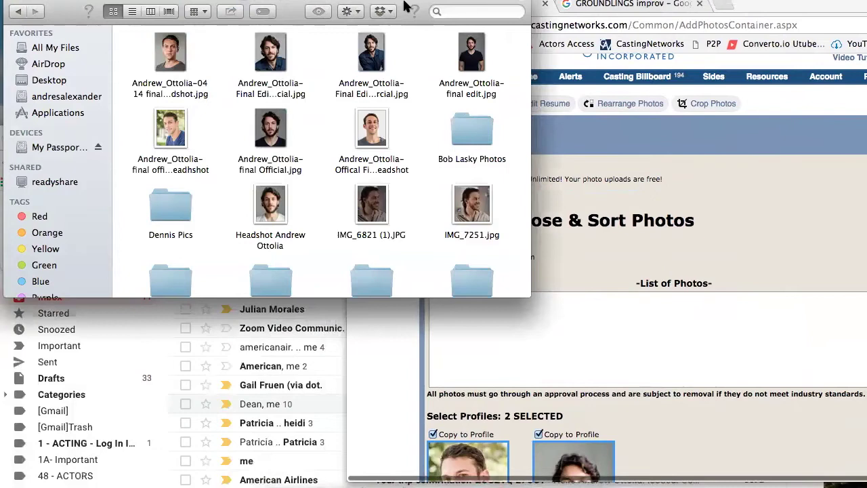
pyautogui.moveTo(162, 2); pyautogui.dragTo(98, 2)
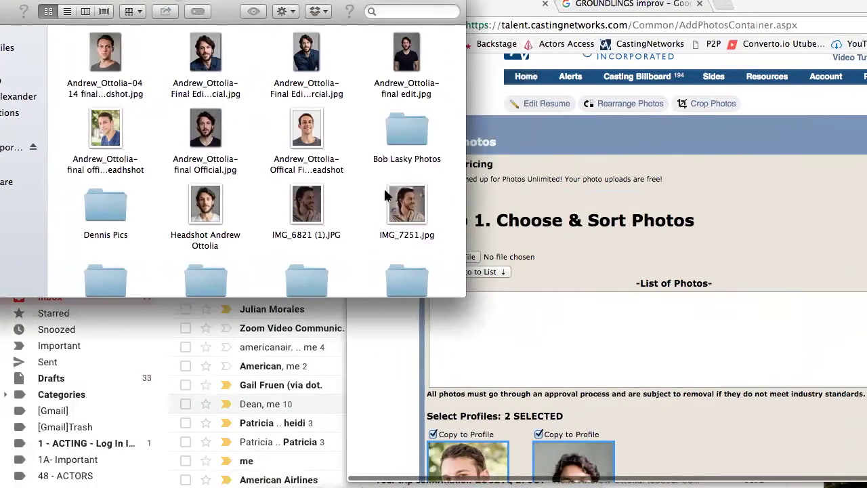
# Choose IMG_7251.jpg from the My Passport Headshots folder as the upload file
pyautogui.click(411, 205)
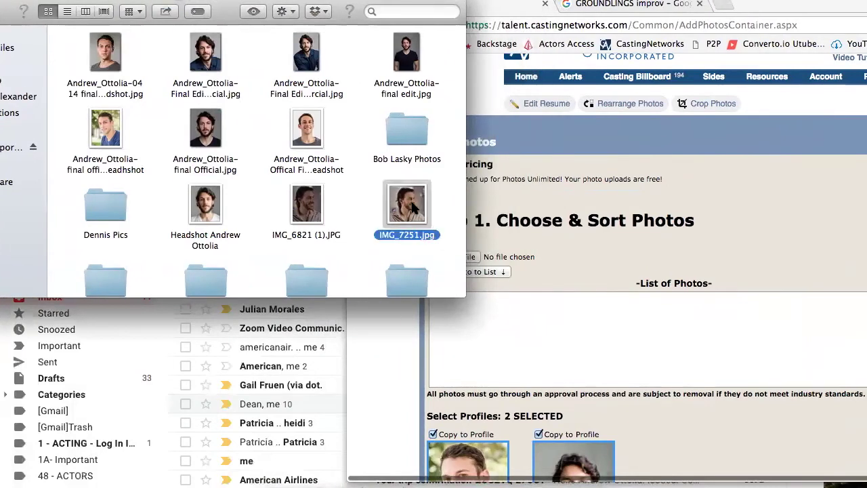
pyautogui.click(574, 152)
pyautogui.click(458, 256)
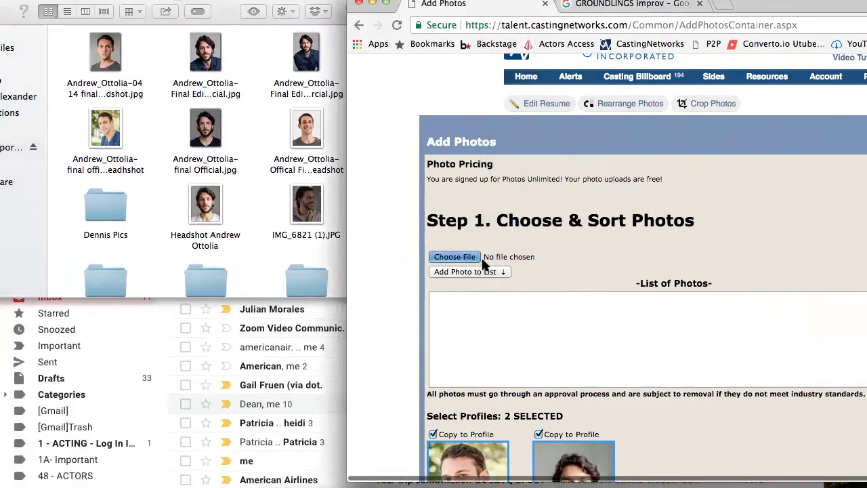
pyautogui.moveTo(759, 6); pyautogui.dragTo(527, 5)
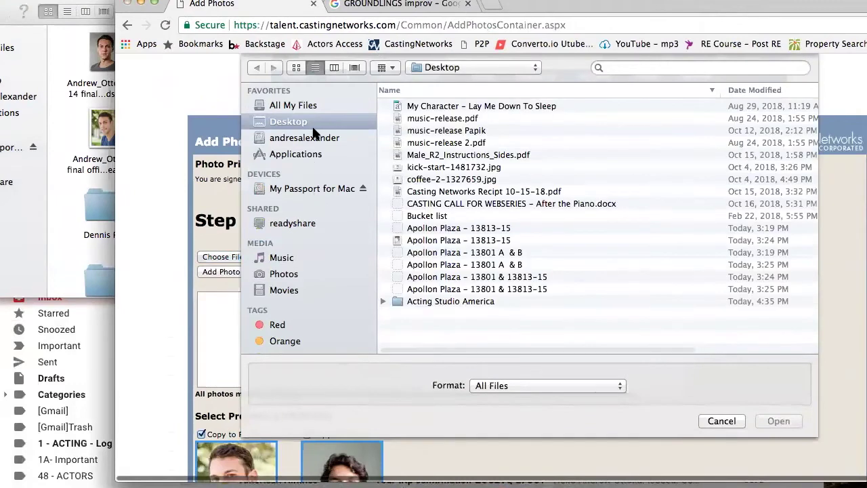
pyautogui.click(318, 189)
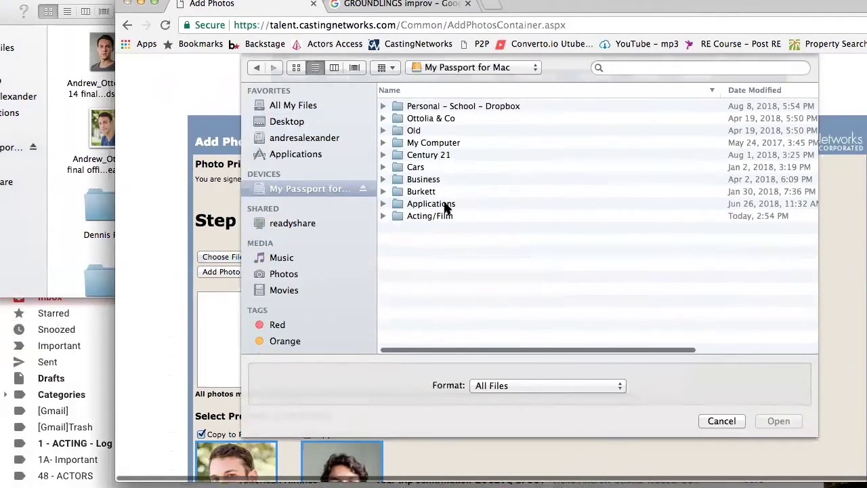
pyautogui.doubleClick(439, 216)
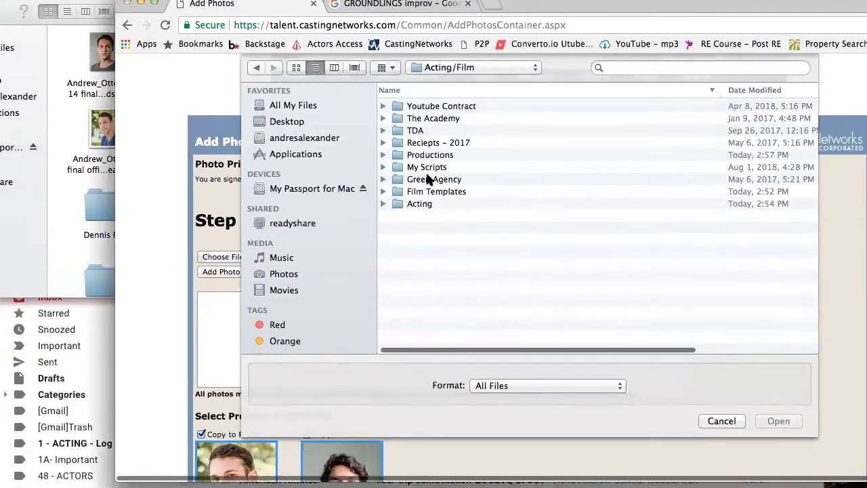
pyautogui.doubleClick(426, 204)
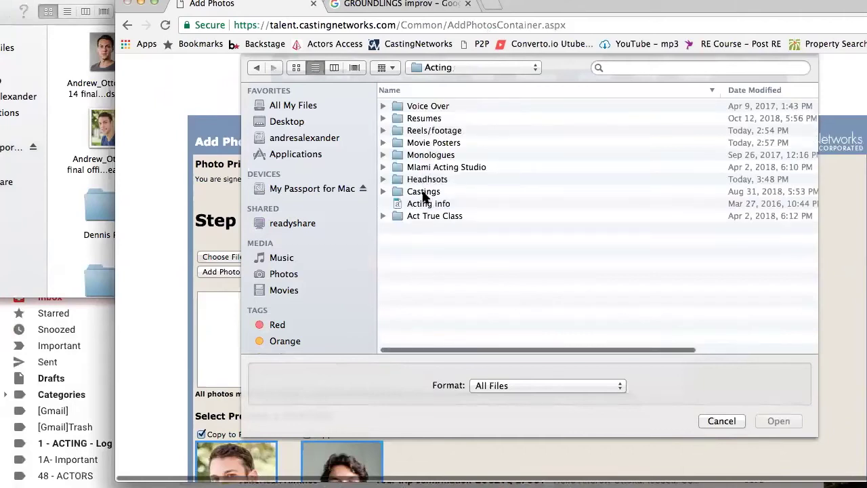
pyautogui.doubleClick(426, 180)
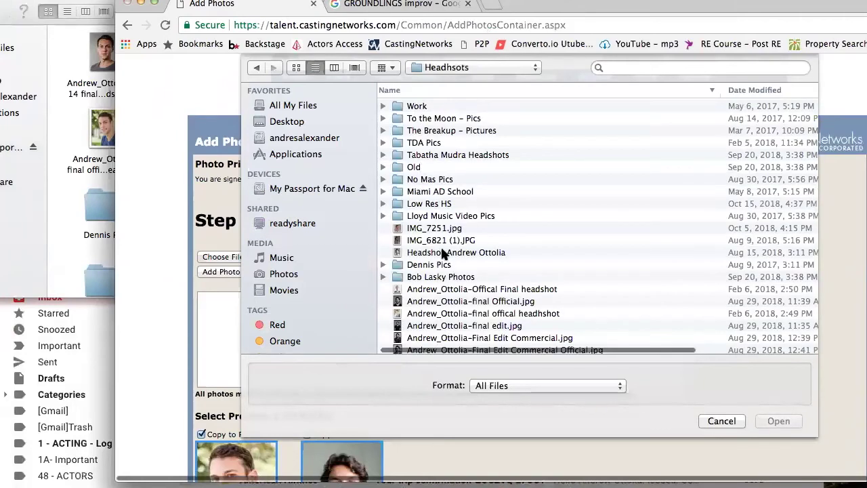
pyautogui.scroll(-1, 424, 264)
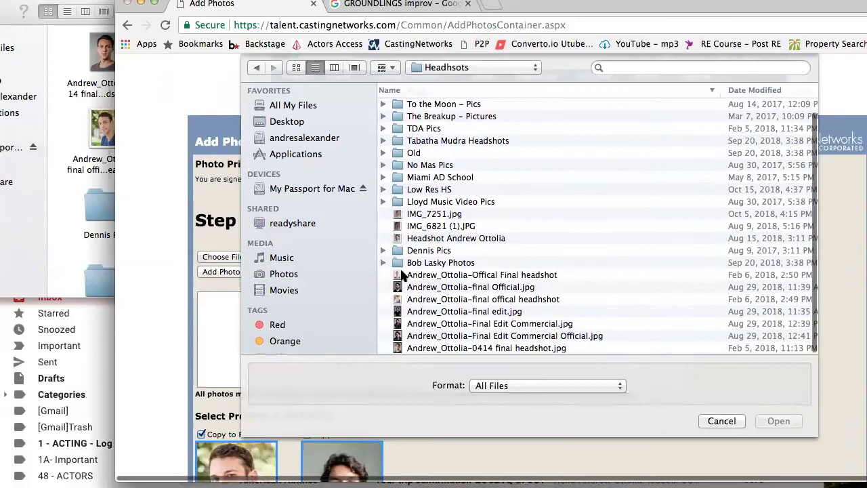
pyautogui.doubleClick(418, 215)
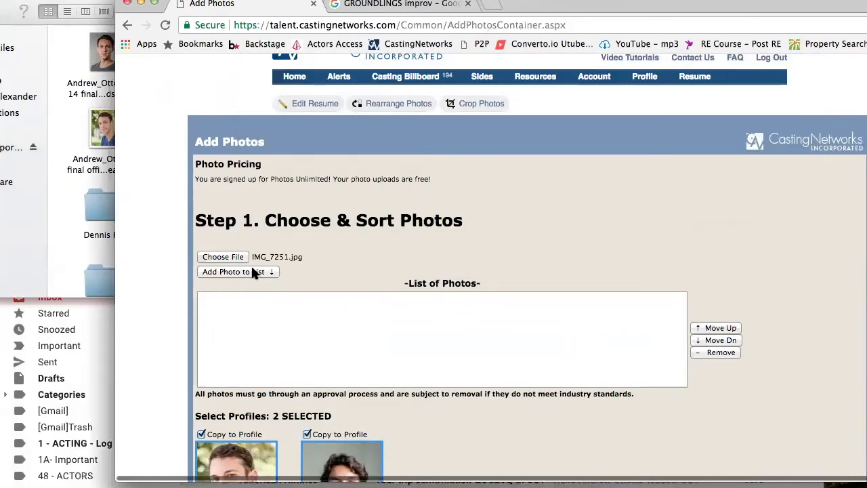
# Add IMG_7251.jpg to the photo list and proceed to checkout
pyautogui.click(264, 274)
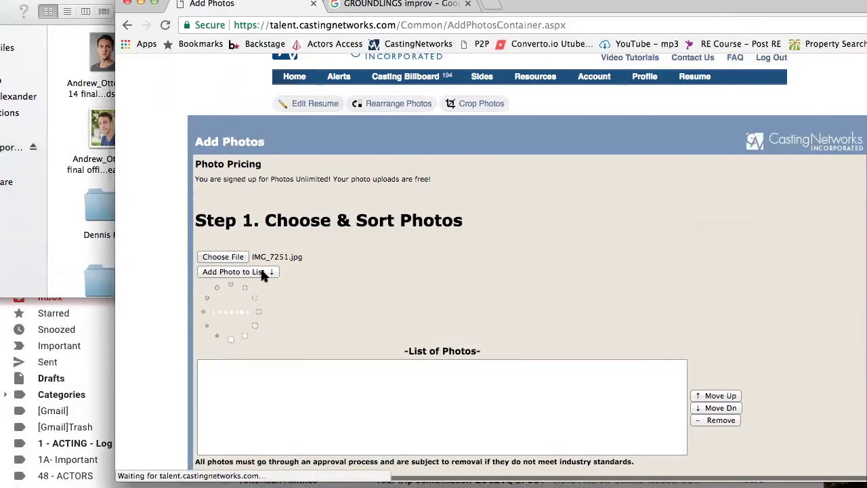
pyautogui.scroll(-3, 395, 368)
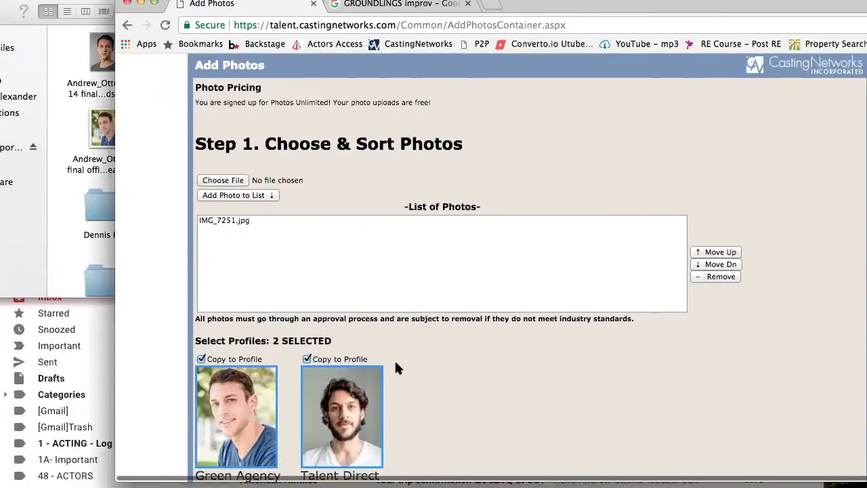
pyautogui.scroll(-5, 305, 220)
pyautogui.scroll(-2, 338, 233)
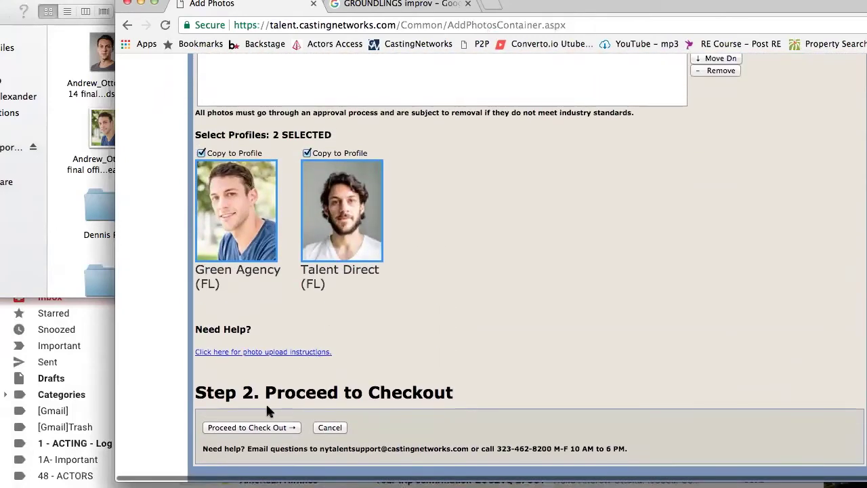
pyautogui.click(257, 431)
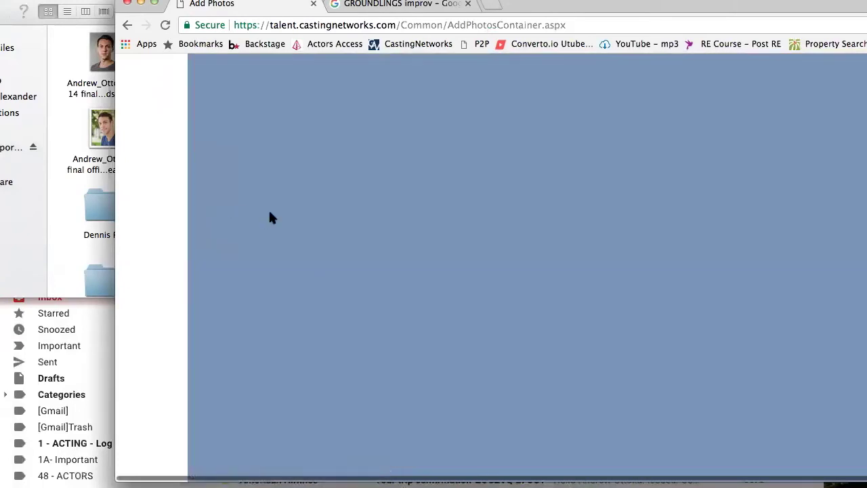
# Load View Resume from the bookmark and scroll through Film, Television, Theater, Print, Music, PDF Resume and Skills
pyautogui.click(376, 45)
pyautogui.moveTo(611, 6); pyautogui.dragTo(505, 6)
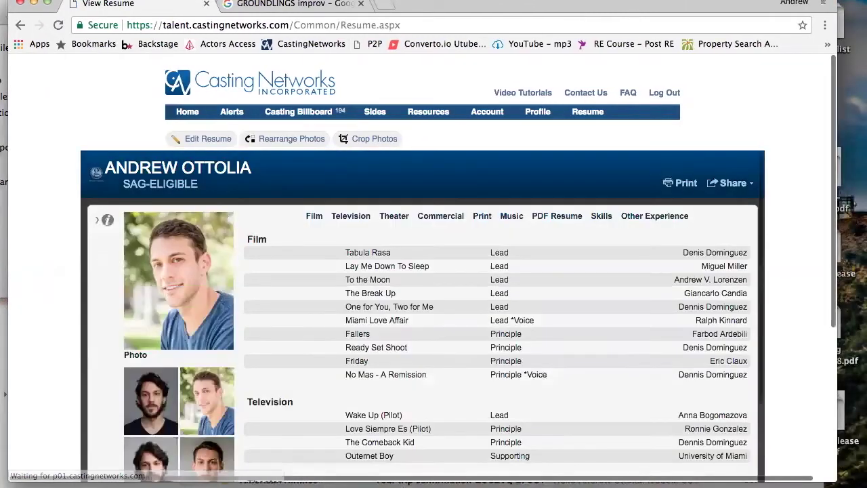
pyautogui.scroll(-3, 289, 227)
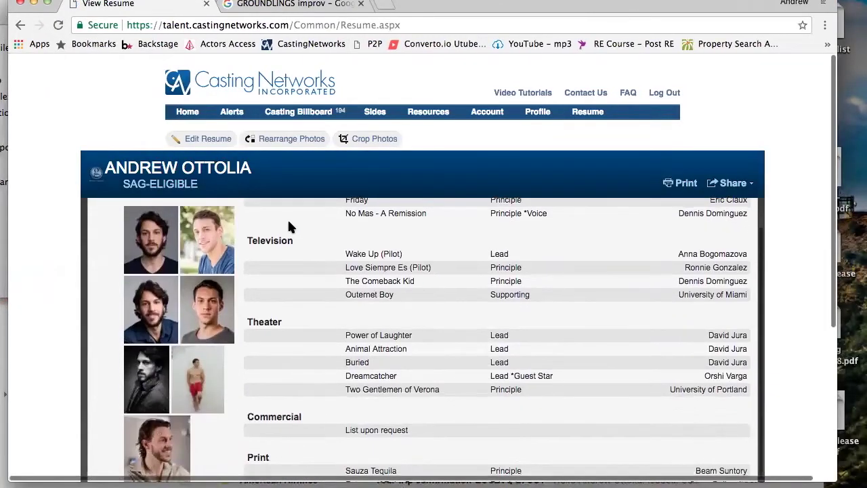
pyautogui.scroll(5, 287, 218)
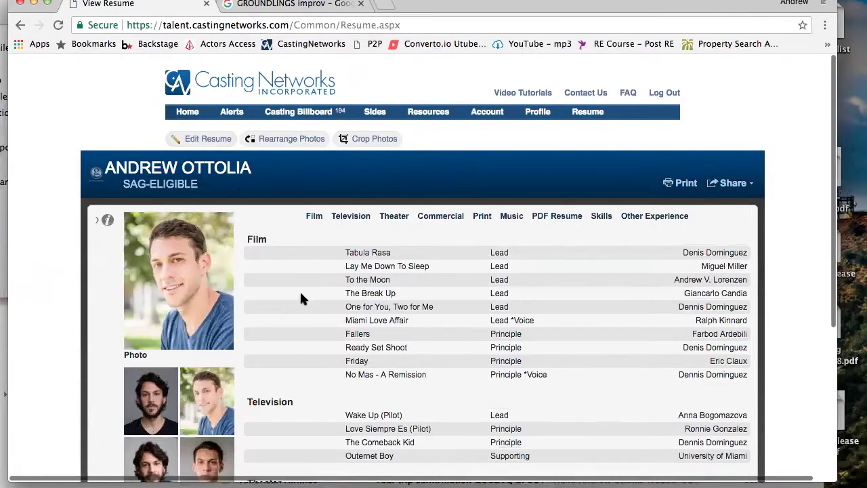
pyautogui.scroll(-2, 305, 309)
pyautogui.scroll(-5, 305, 309)
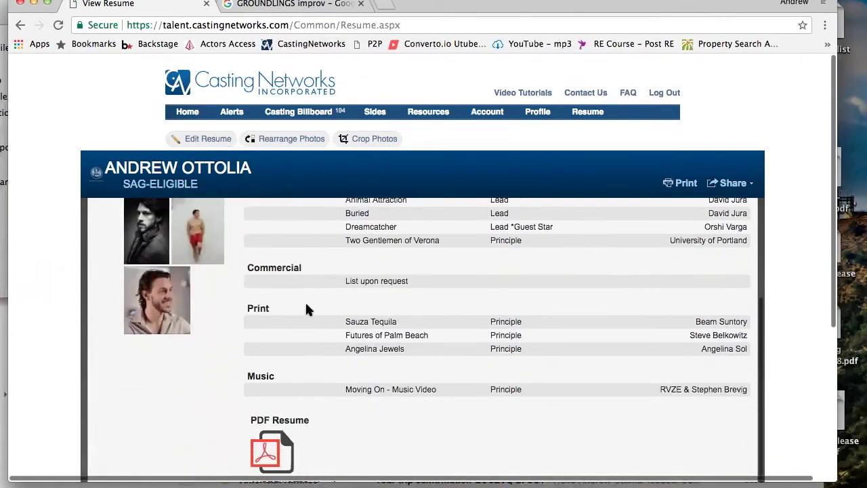
pyautogui.scroll(10, 306, 309)
pyautogui.scroll(-1, 77, 133)
pyautogui.scroll(-5, 81, 135)
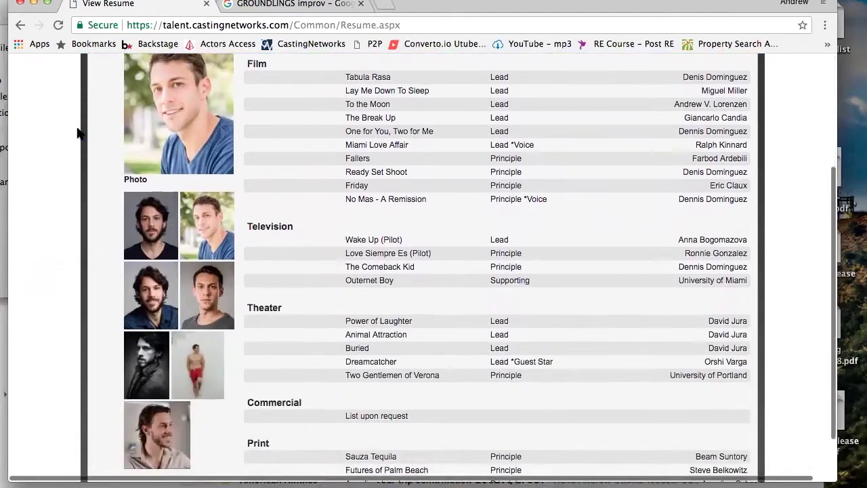
pyautogui.scroll(10, 84, 131)
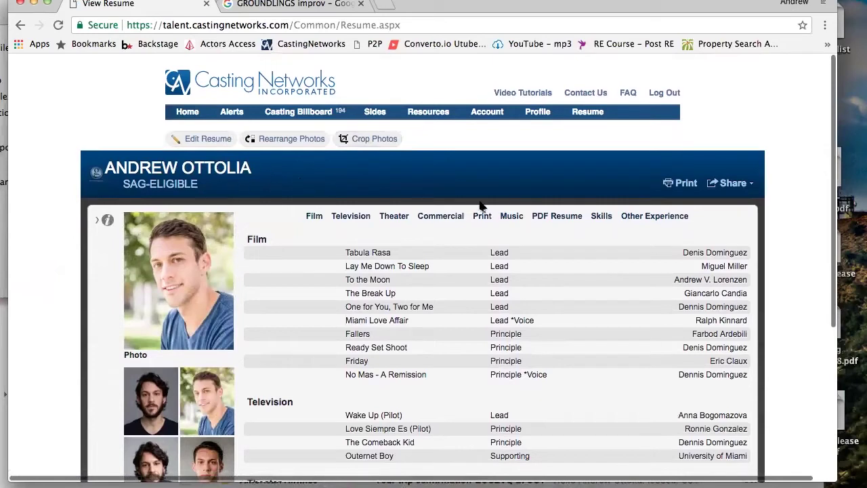
pyautogui.moveTo(593, 120)
pyautogui.scroll(-3, 293, 194)
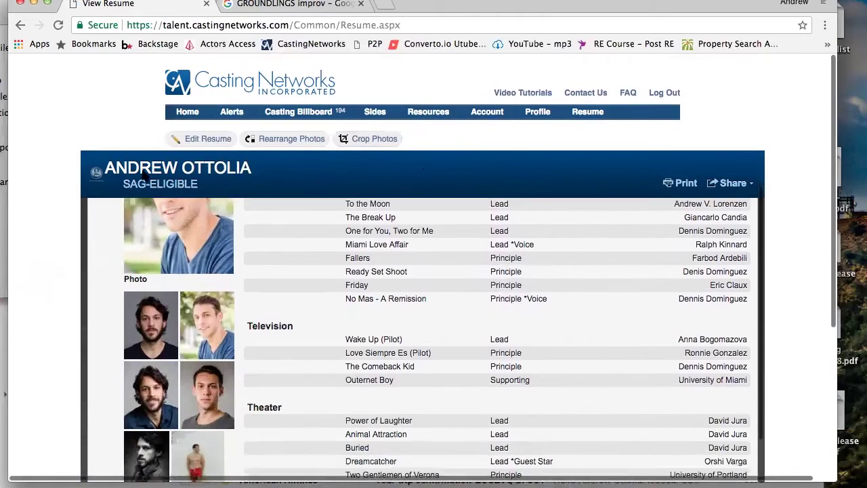
pyautogui.scroll(-5, 54, 207)
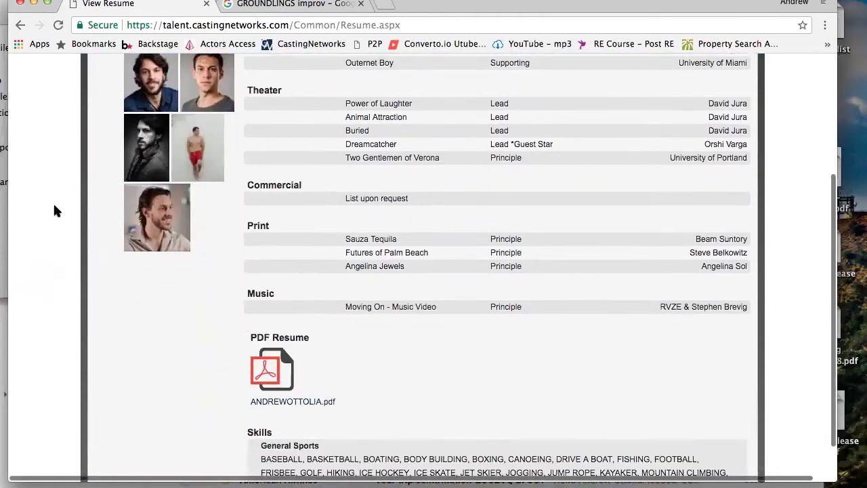
pyautogui.scroll(10, 54, 208)
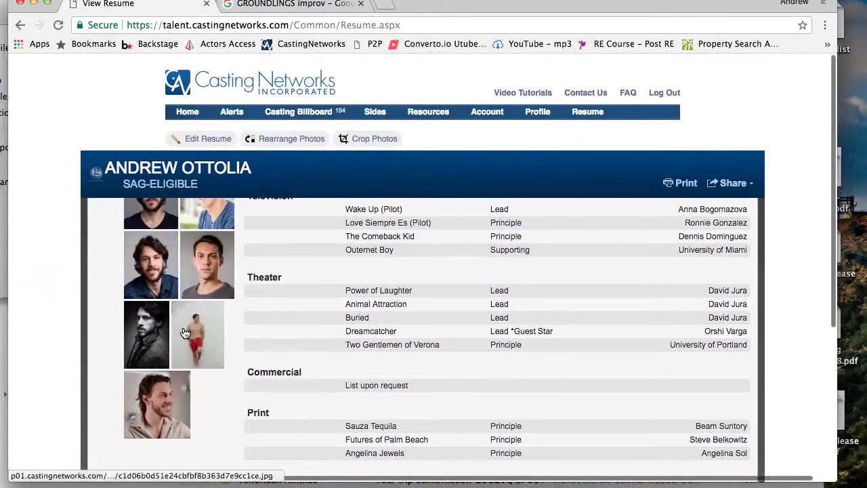
pyautogui.scroll(3, 184, 333)
pyautogui.scroll(-3, 184, 333)
pyautogui.scroll(-3, 184, 332)
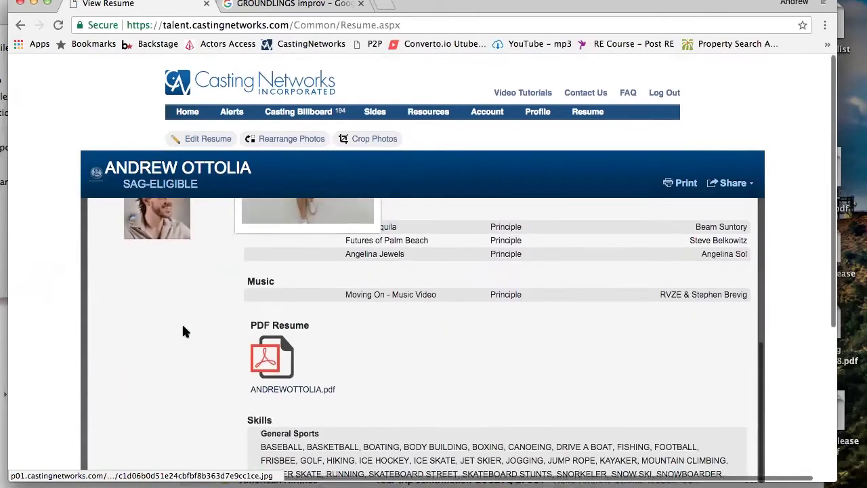
pyautogui.scroll(6, 186, 332)
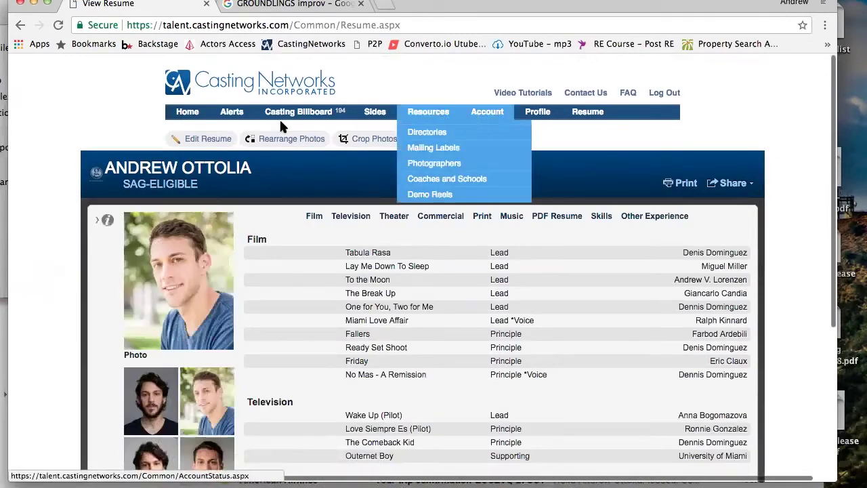
pyautogui.click(186, 111)
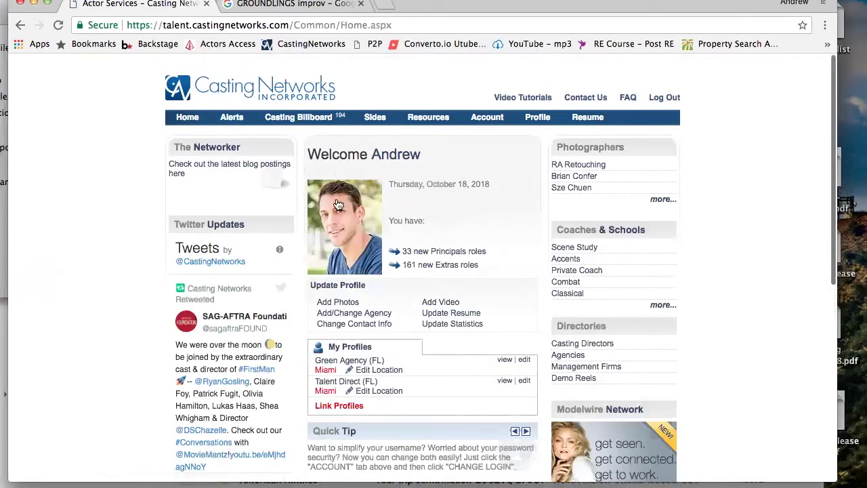
pyautogui.click(344, 304)
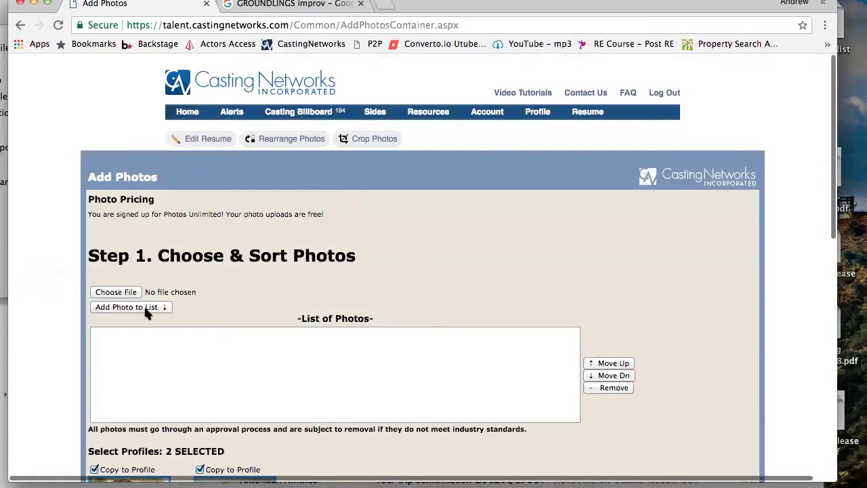
pyautogui.scroll(-5, 173, 373)
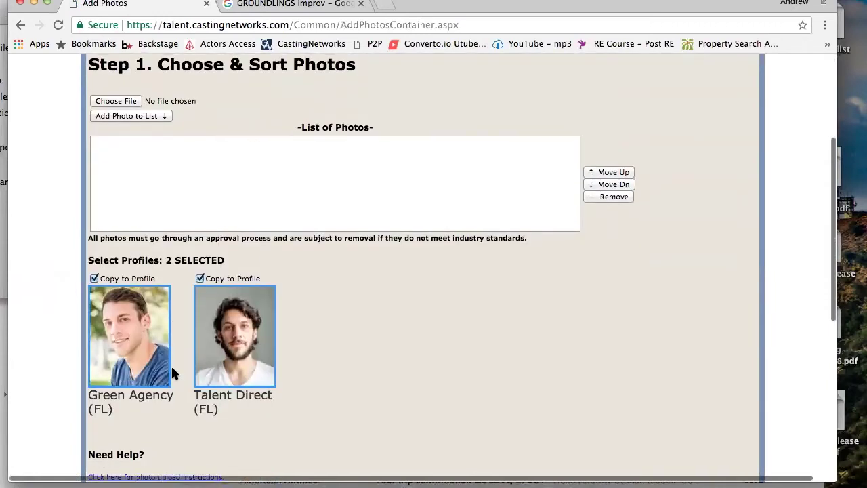
pyautogui.scroll(1, 302, 157)
pyautogui.scroll(3, 197, 135)
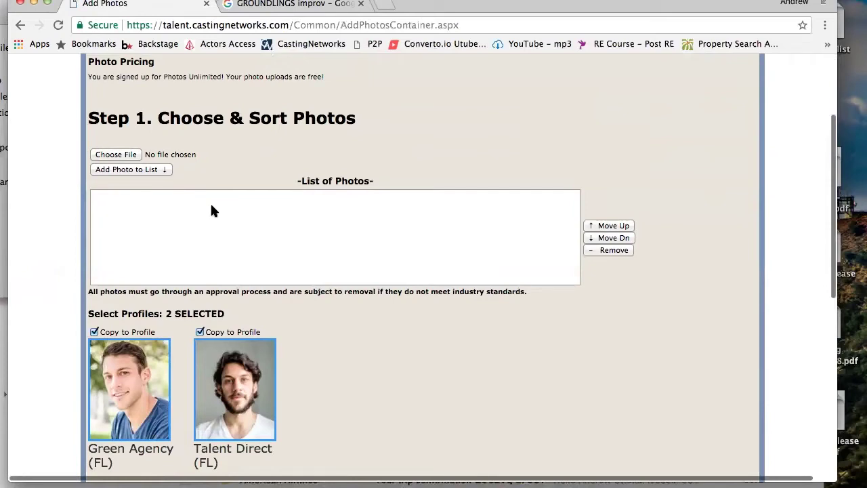
pyautogui.scroll(-5, 210, 210)
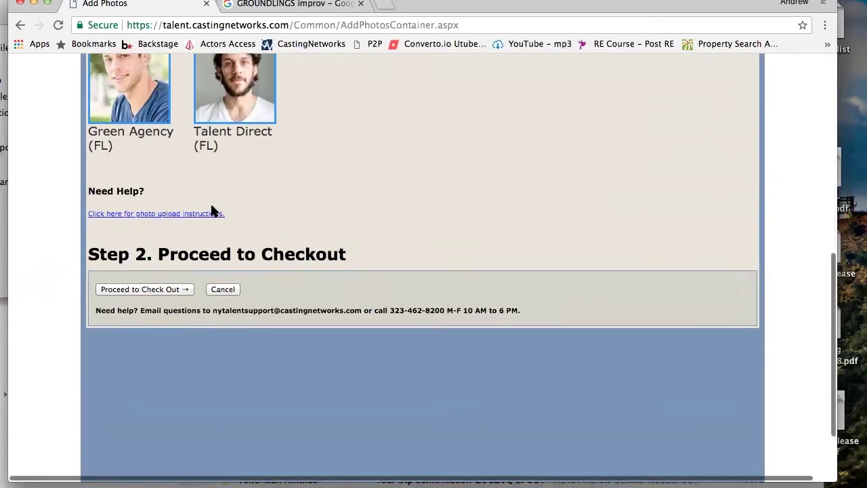
pyautogui.scroll(7, 210, 210)
pyautogui.scroll(-2, 210, 210)
pyautogui.scroll(-1, 212, 211)
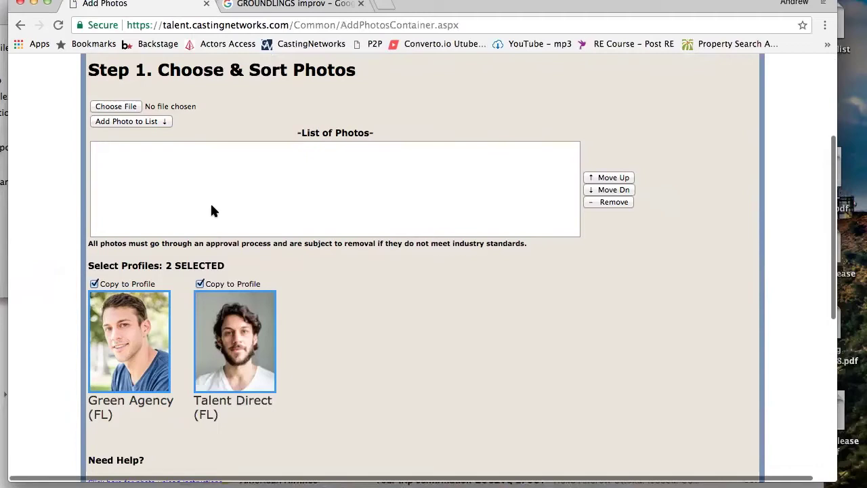
pyautogui.scroll(-5, 212, 211)
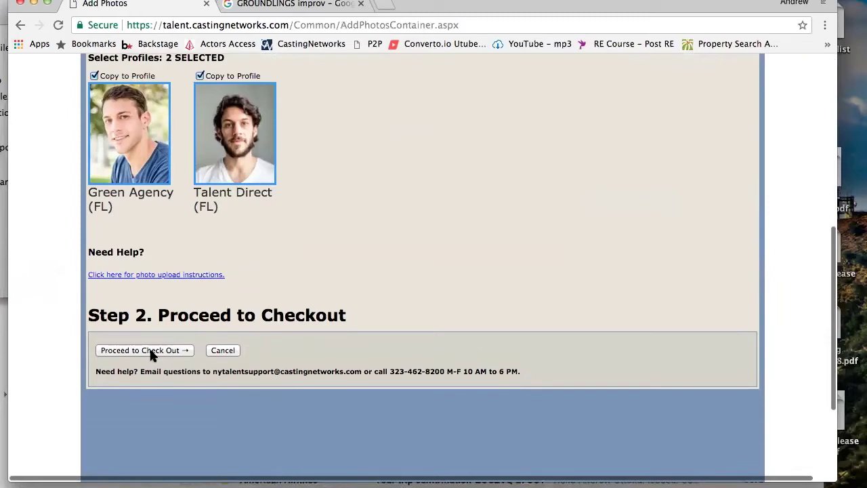
pyautogui.scroll(8, 244, 308)
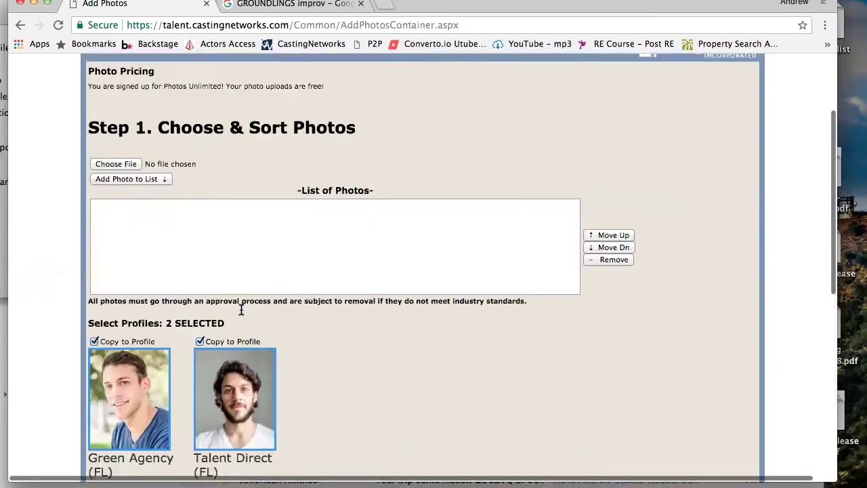
pyautogui.scroll(2, 240, 312)
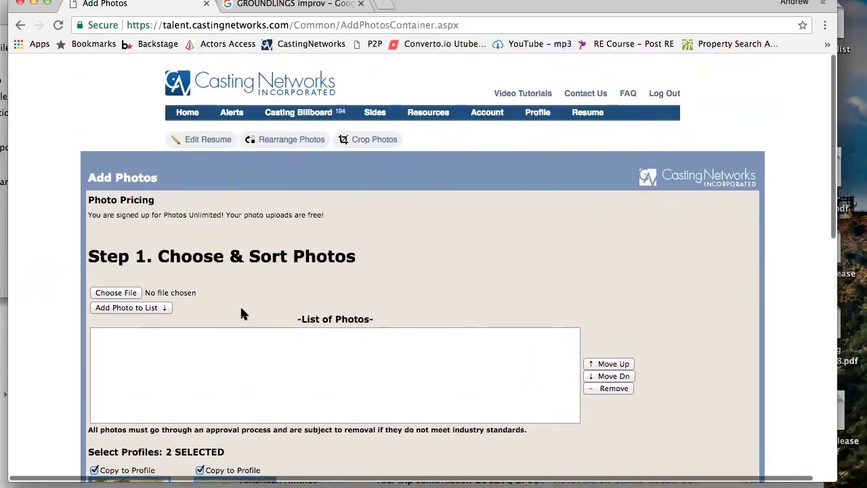
pyautogui.scroll(-10, 240, 312)
# Attempt checkout with an empty photo list, triggering the upload-at-least-one-photo warning
pyautogui.click(173, 314)
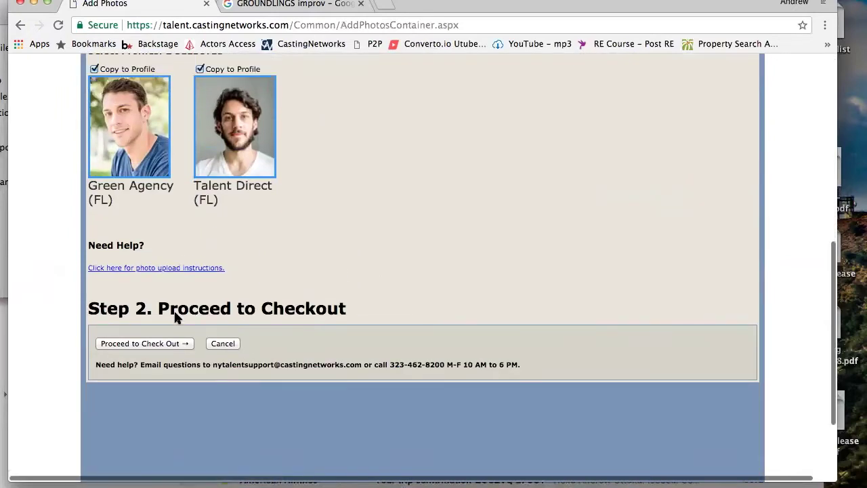
pyautogui.scroll(6, 174, 313)
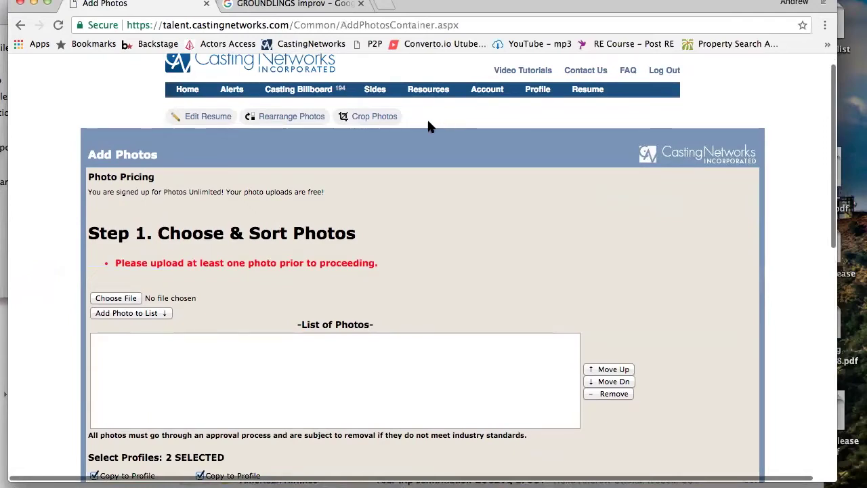
# Open Resume > View Resume and scroll through the credits and photos
pyautogui.moveTo(575, 92)
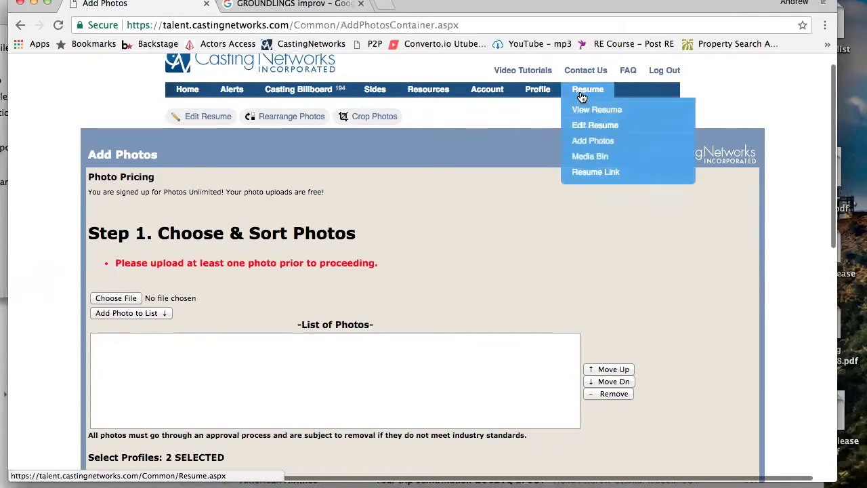
pyautogui.click(589, 113)
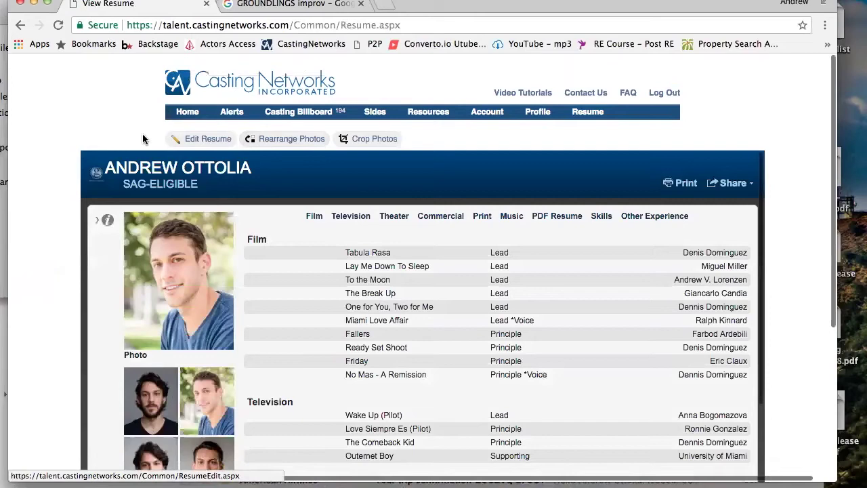
pyautogui.scroll(-3, 87, 329)
pyautogui.scroll(3, 87, 328)
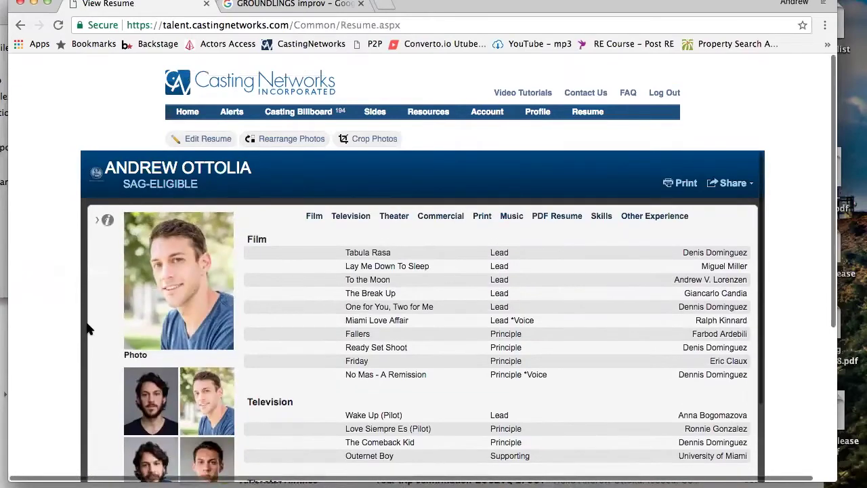
pyautogui.scroll(-20, 87, 329)
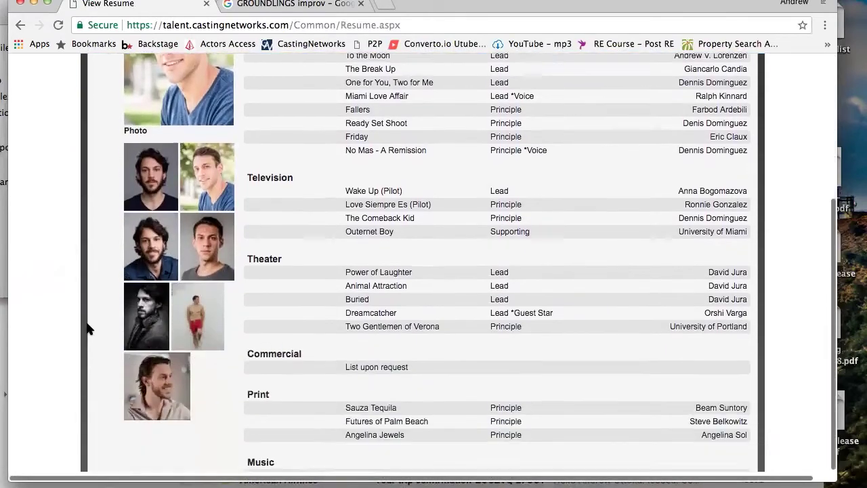
pyautogui.scroll(-3, 87, 328)
pyautogui.scroll(15, 87, 328)
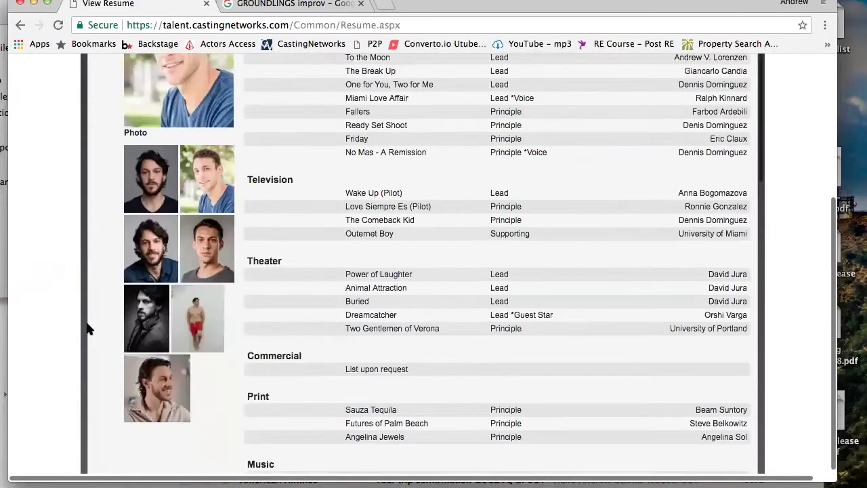
pyautogui.scroll(-6, 86, 328)
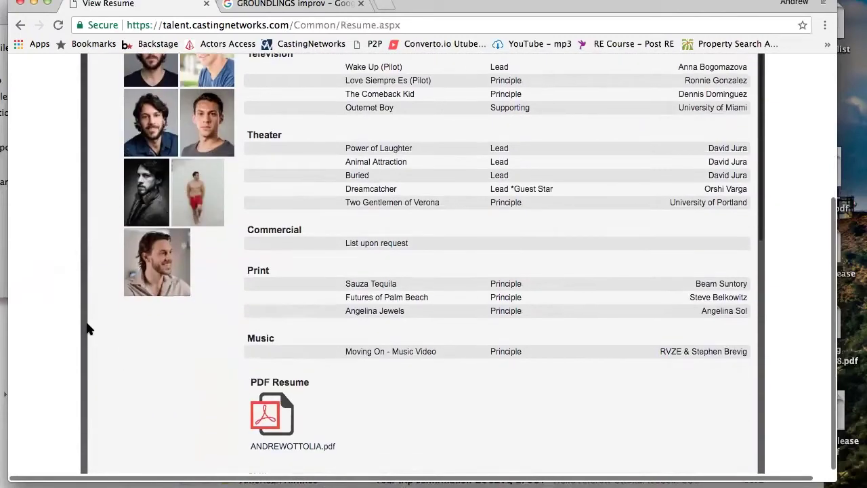
pyautogui.scroll(-3, 87, 329)
pyautogui.scroll(10, 87, 328)
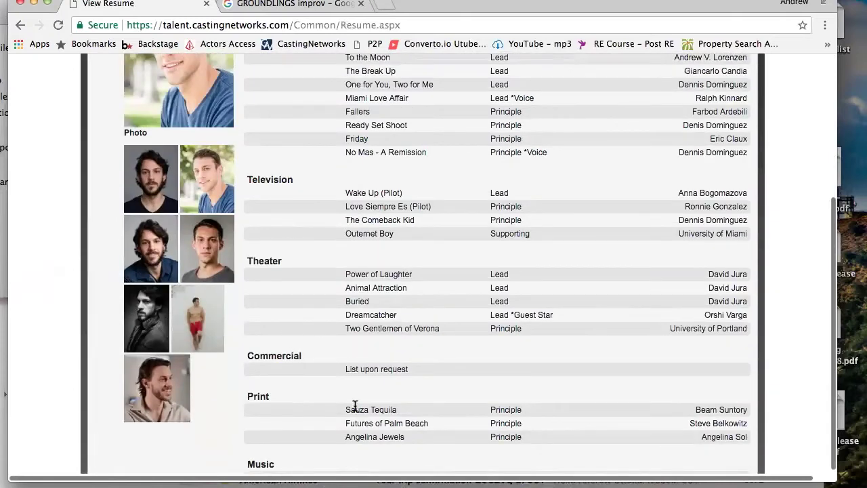
pyautogui.scroll(-6, 334, 410)
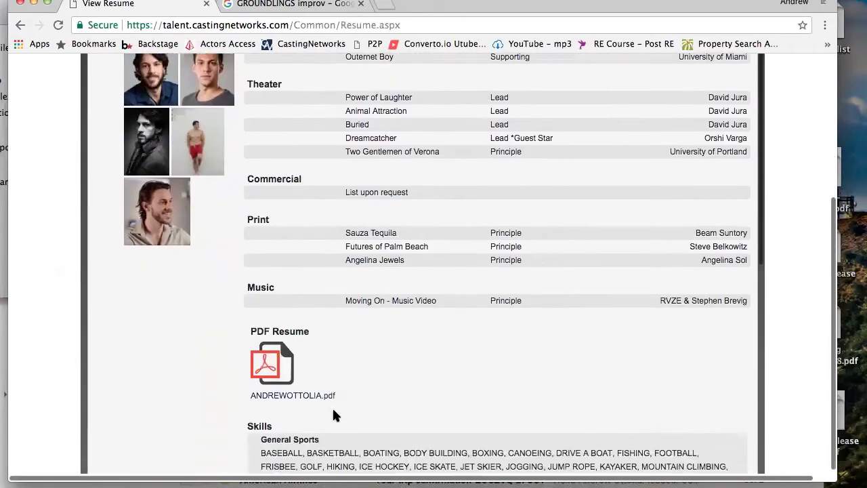
pyautogui.scroll(-4, 333, 412)
pyautogui.scroll(10, 332, 407)
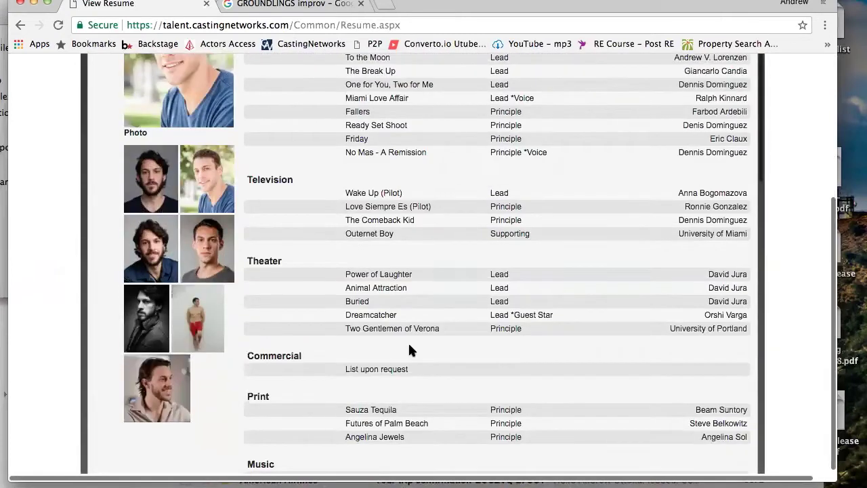
pyautogui.scroll(4, 448, 141)
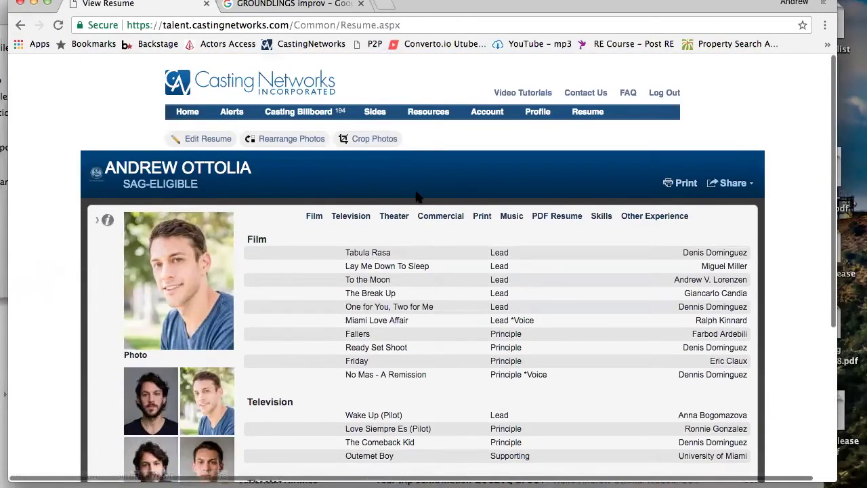
pyautogui.scroll(-3, 416, 196)
pyautogui.scroll(3, 417, 197)
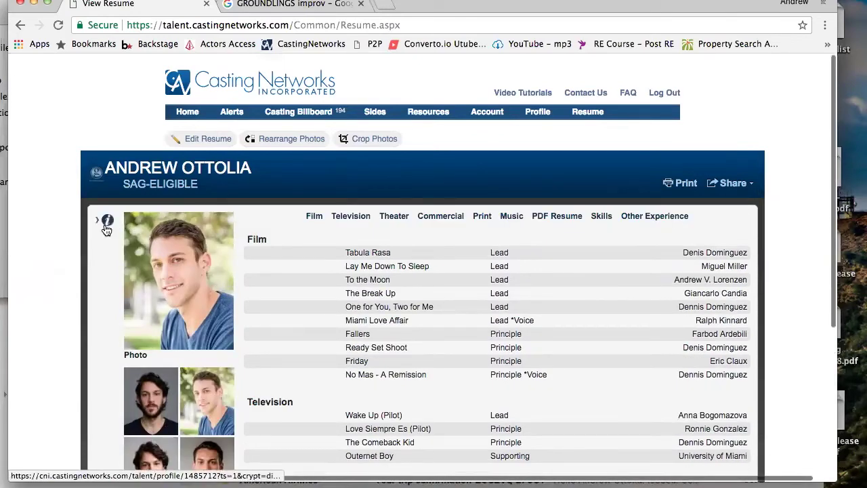
# Expand the info panel with contact, attributes and sizes, then jump to the Television credits
pyautogui.click(107, 228)
pyautogui.scroll(-3, 193, 258)
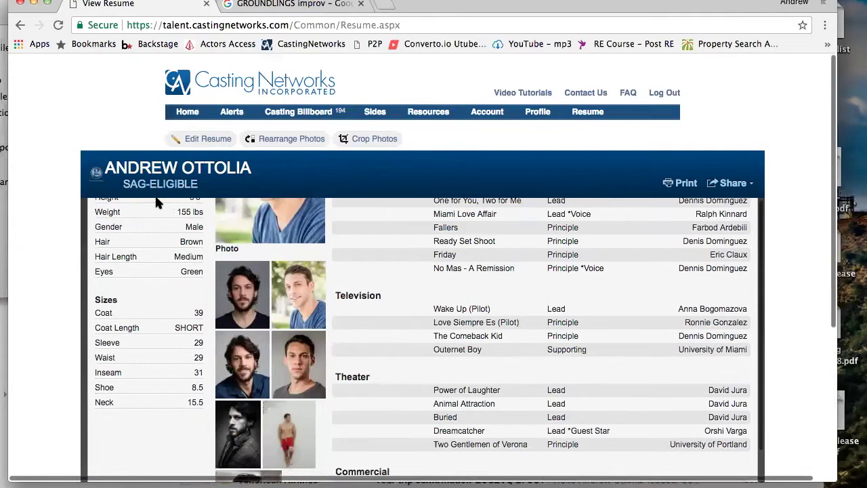
pyautogui.scroll(3, 174, 375)
pyautogui.scroll(-1, 173, 375)
pyautogui.scroll(1, 174, 380)
pyautogui.scroll(-1, 174, 374)
pyautogui.scroll(1, 173, 374)
pyautogui.scroll(-1, 433, 272)
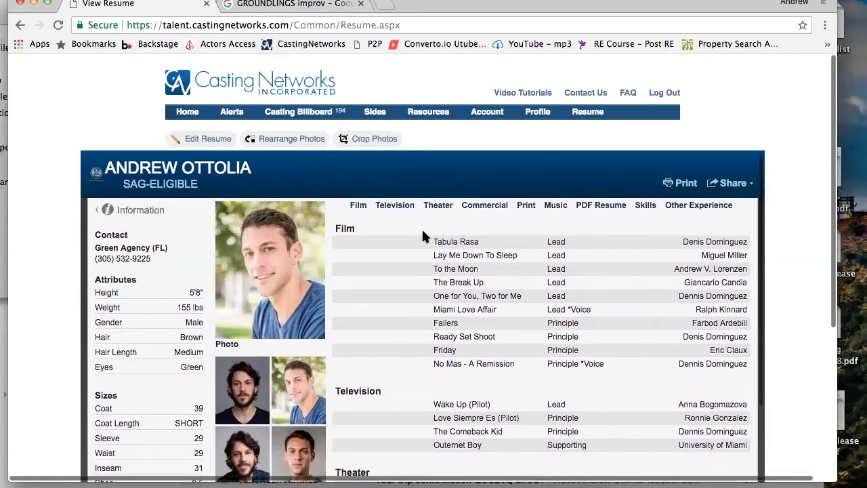
pyautogui.click(395, 205)
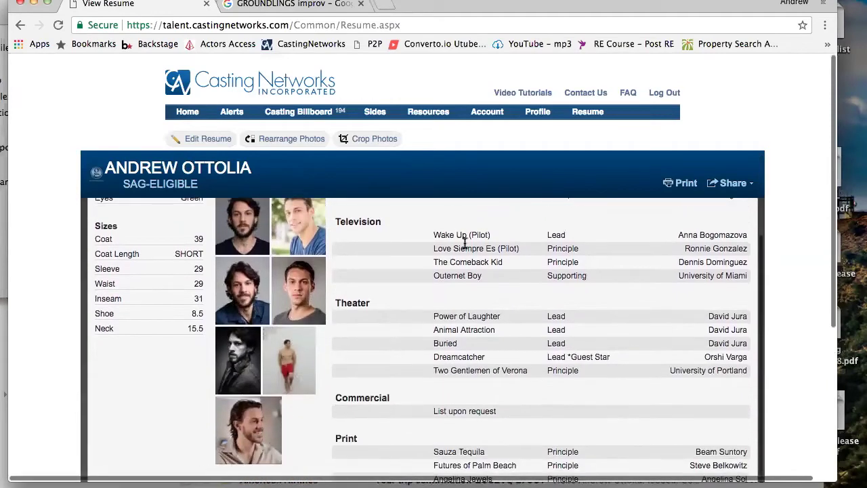
pyautogui.scroll(5, 466, 248)
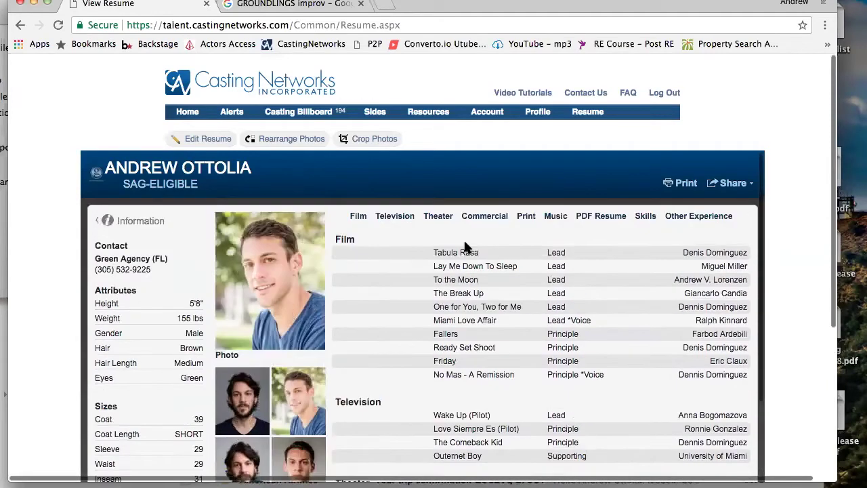
# In Edit Resume, save a new CD Rom heading above Film and start a credit under it
pyautogui.click(200, 142)
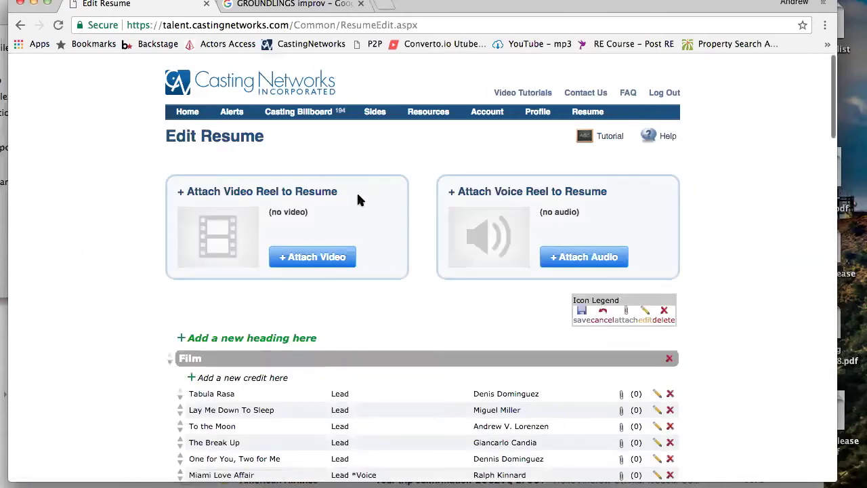
pyautogui.scroll(-3, 188, 343)
pyautogui.scroll(-1, 190, 347)
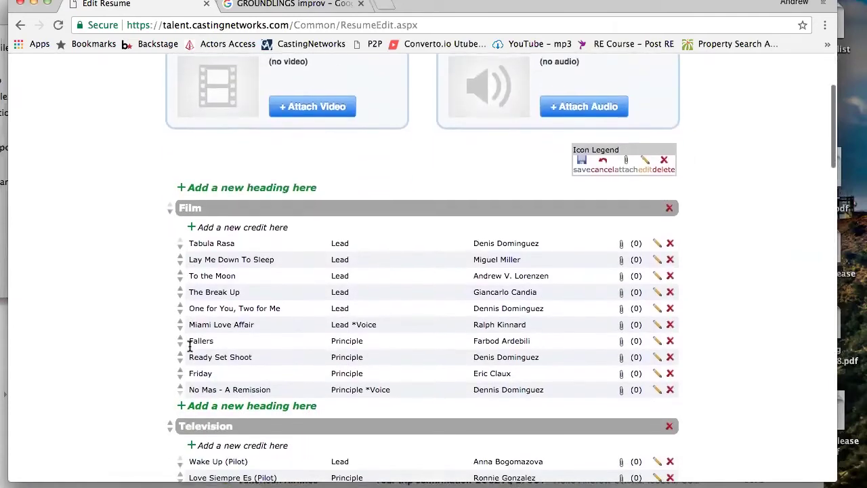
pyautogui.click(214, 190)
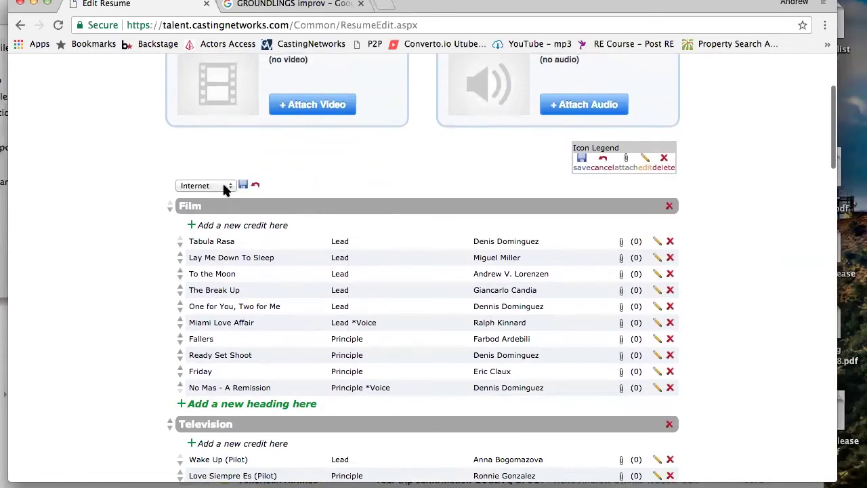
pyautogui.click(224, 185)
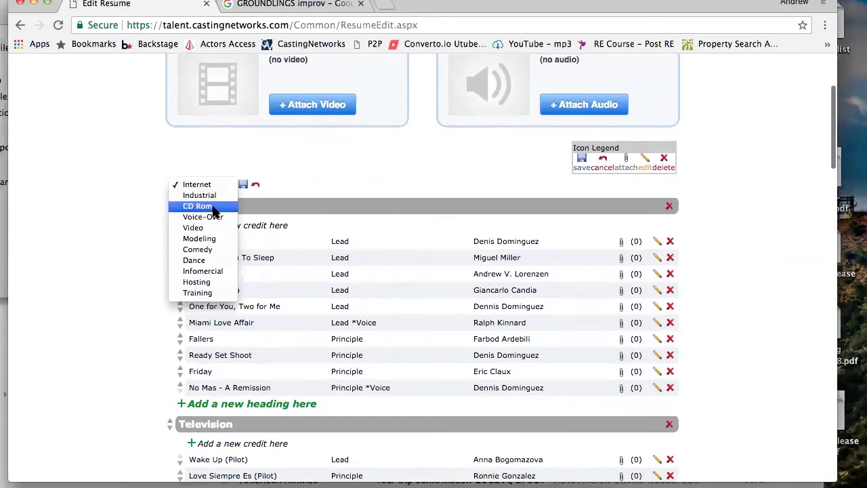
pyautogui.click(212, 206)
pyautogui.click(244, 187)
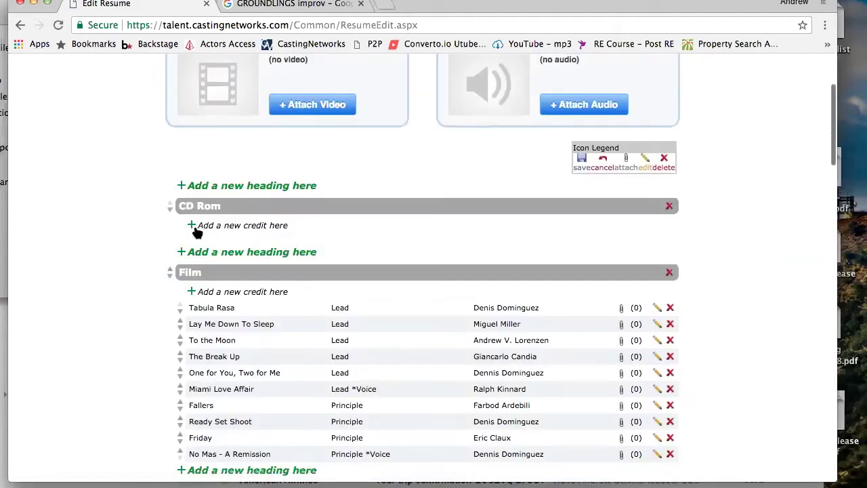
pyautogui.click(194, 225)
# Fill the CD Rom credit with title 'Happ' and a director name
pyautogui.click(212, 226)
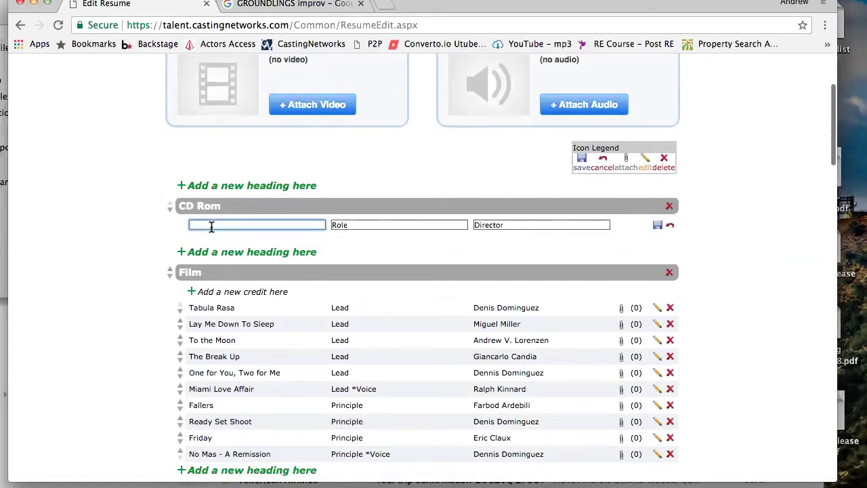
pyautogui.write('Happy')
pyautogui.click(371, 225)
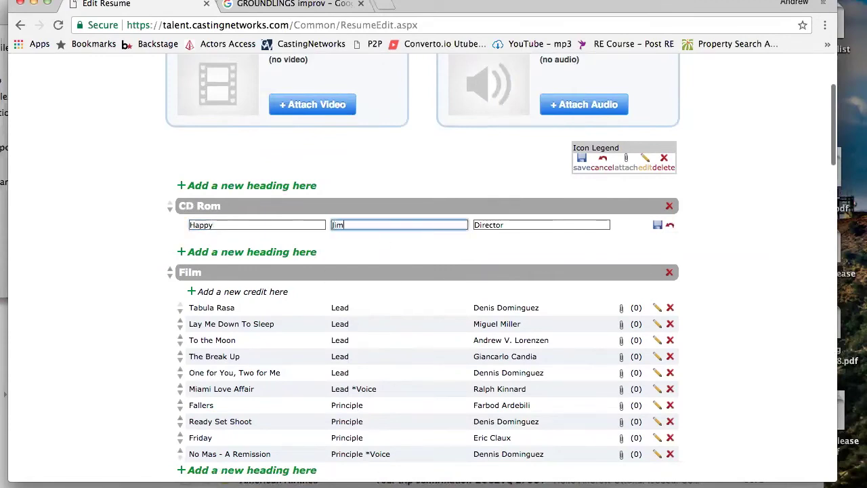
pyautogui.click(505, 226)
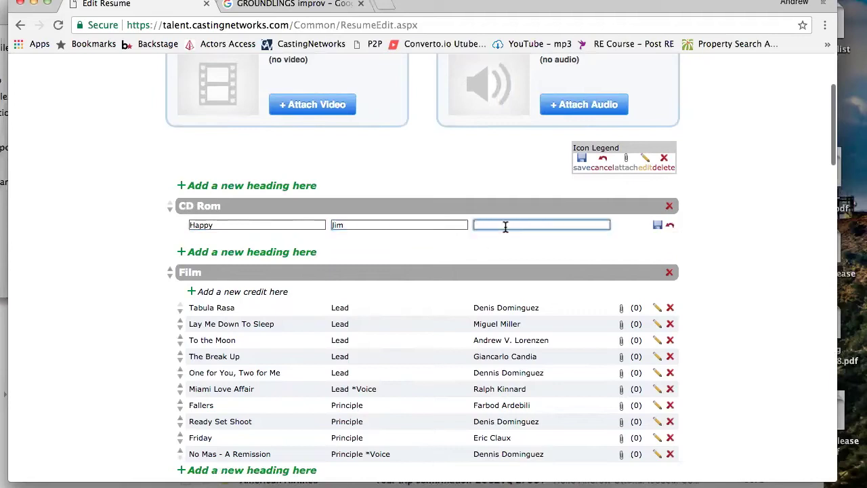
pyautogui.write('Gwennie')
pyautogui.click(420, 193)
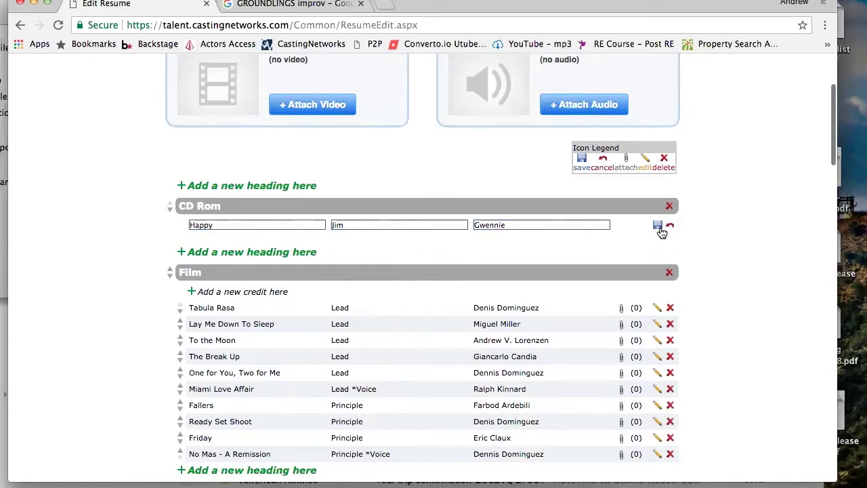
# Clear the credit's director, role and title, then delete the CD Rom section and confirm
pyautogui.doubleClick(535, 225)
pyautogui.press('BackSpace')
pyautogui.doubleClick(387, 224)
pyautogui.press('BackSpace')
pyautogui.doubleClick(203, 225)
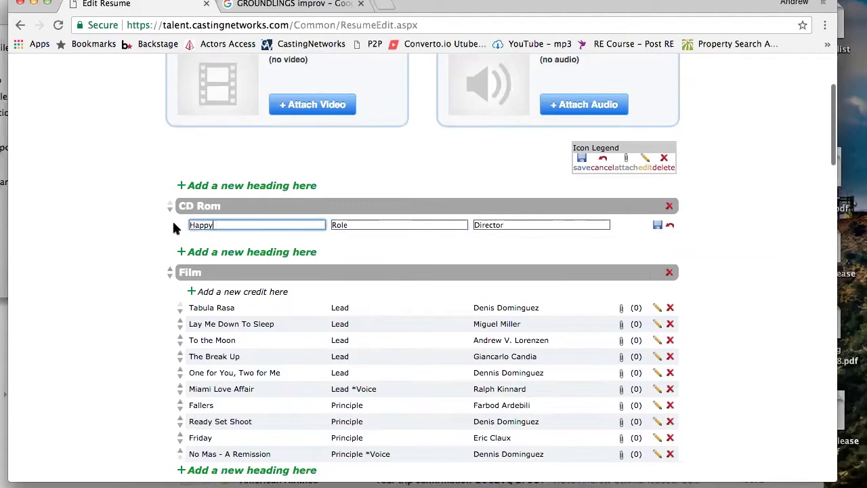
pyautogui.press('BackSpace')
pyautogui.click(670, 206)
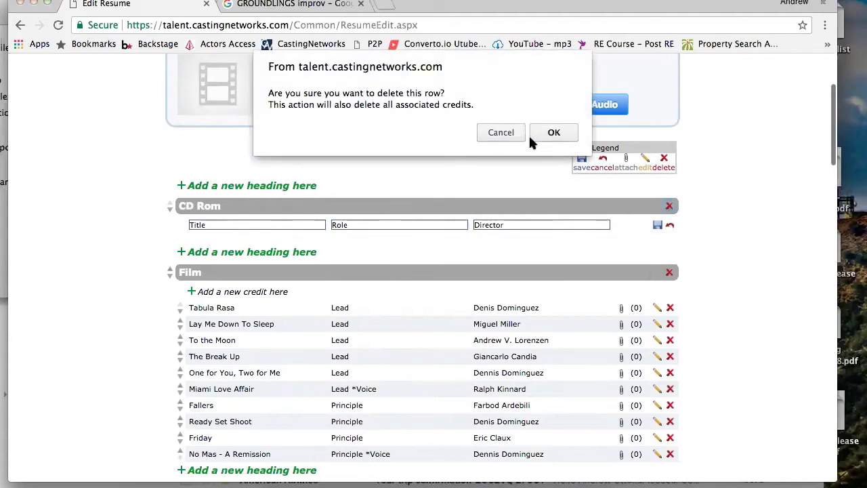
pyautogui.click(552, 133)
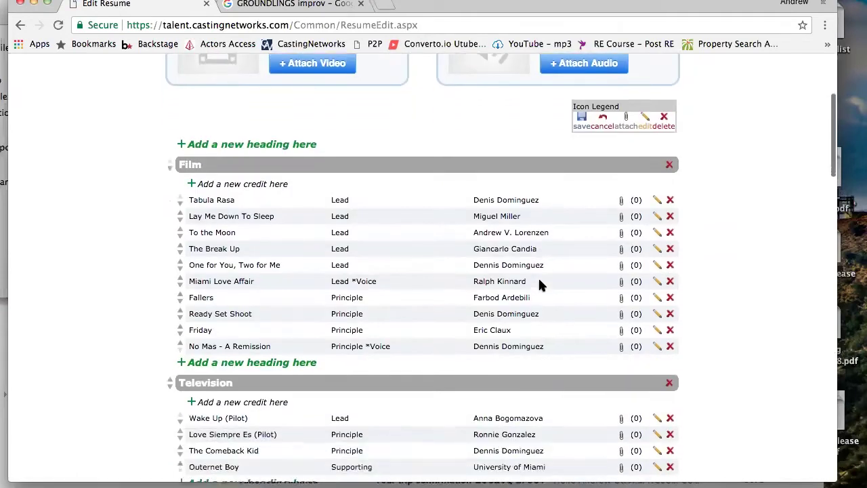
pyautogui.scroll(-3, 540, 284)
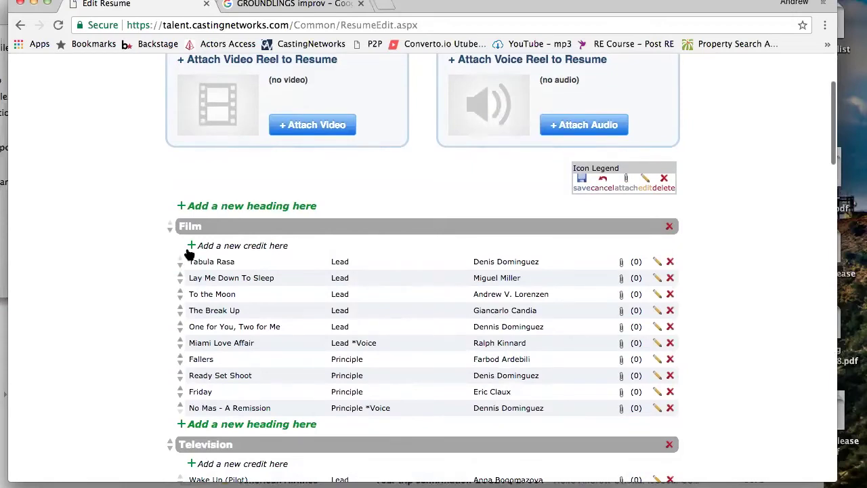
pyautogui.scroll(4, 190, 252)
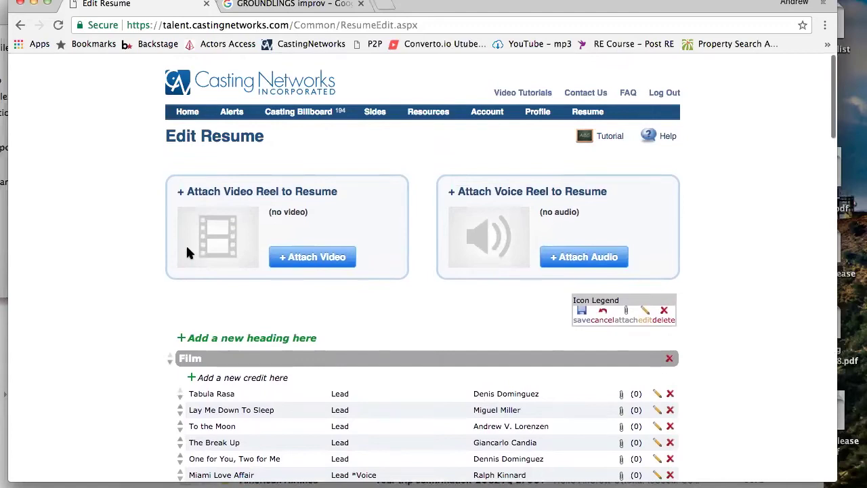
pyautogui.scroll(-10, 189, 252)
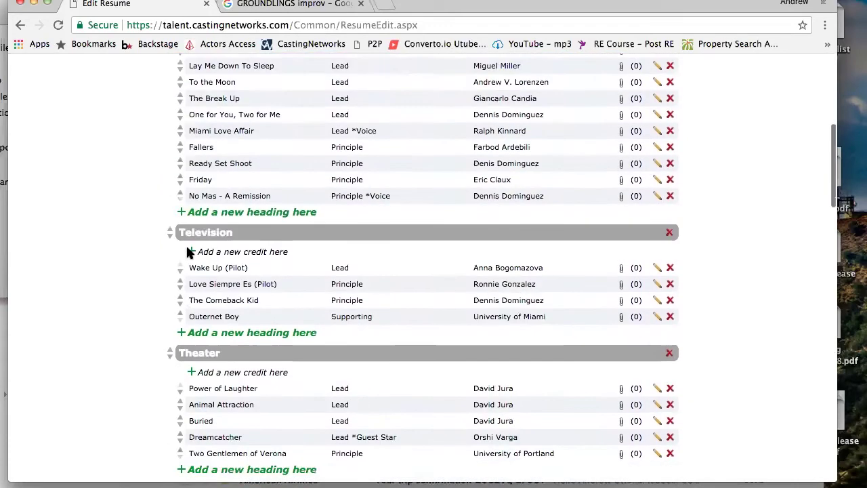
pyautogui.scroll(10, 188, 252)
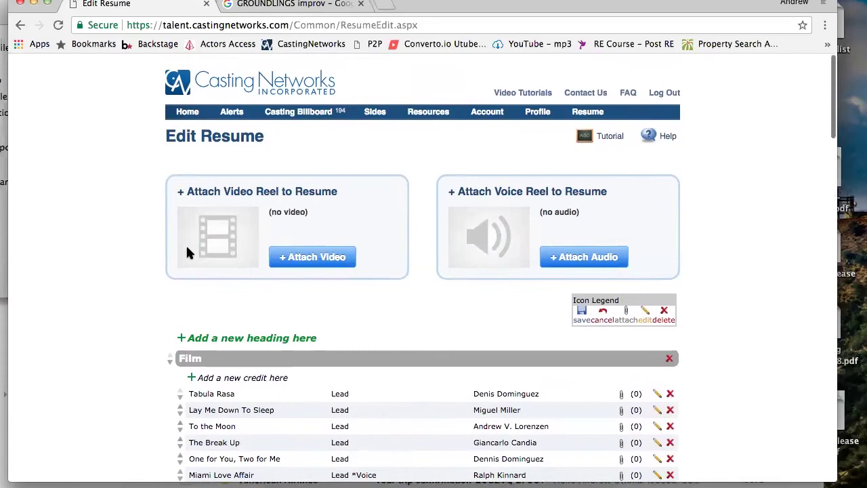
pyautogui.moveTo(299, 120)
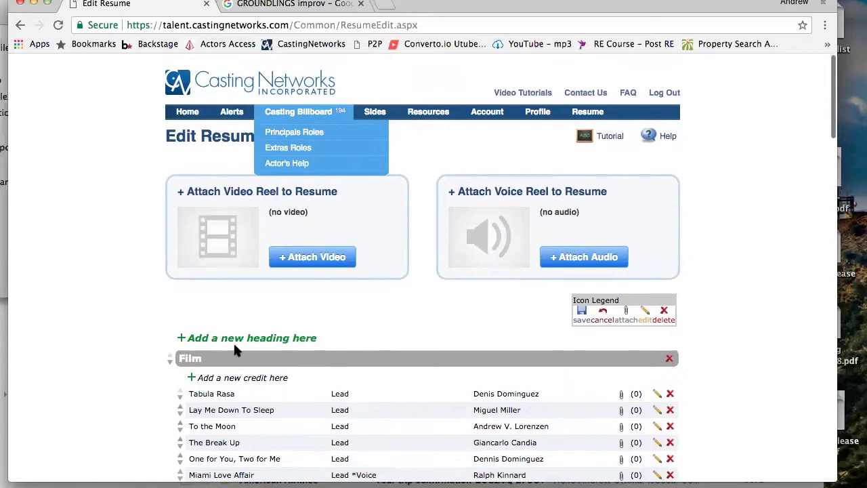
# Cancel the Video Reel dialog without attaching a clip and return to the Home page
pyautogui.click(334, 265)
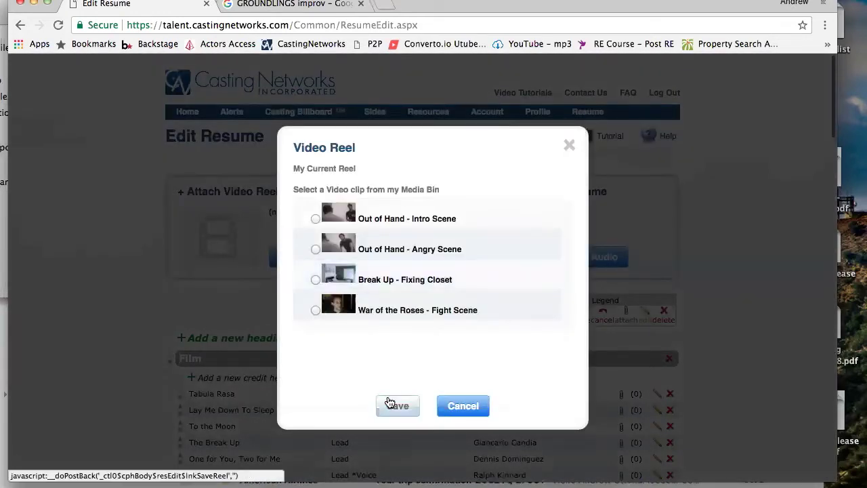
pyautogui.click(463, 406)
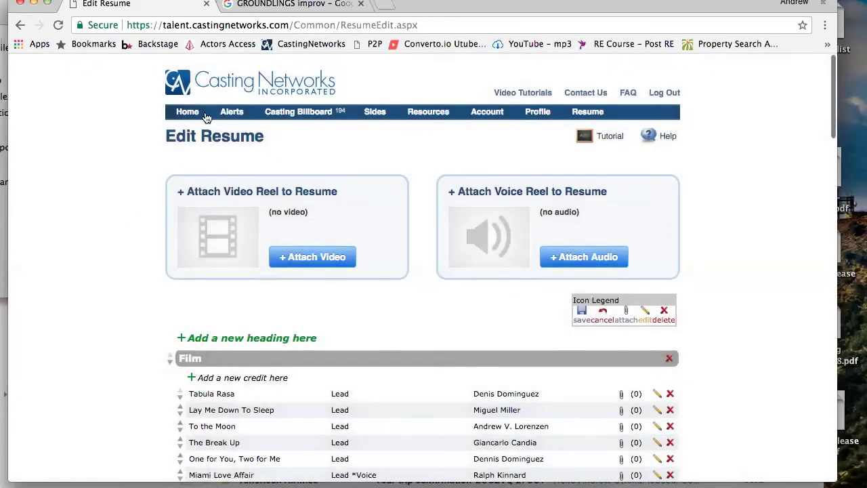
pyautogui.moveTo(208, 116)
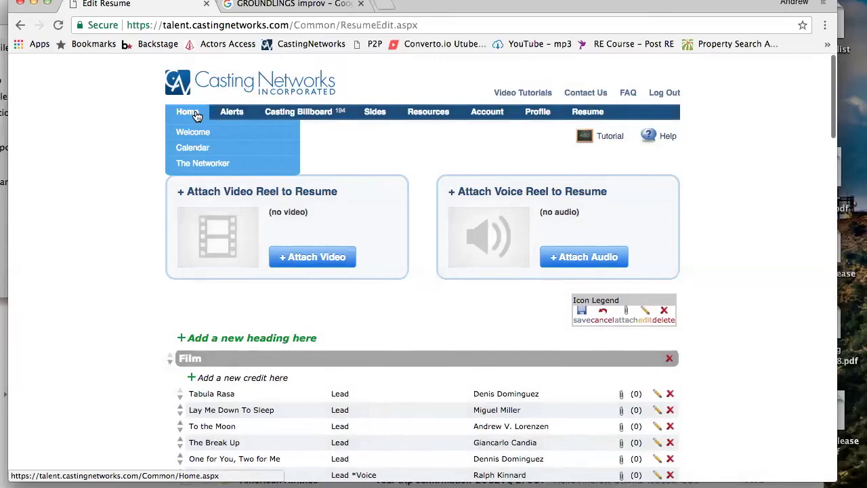
pyautogui.click(197, 116)
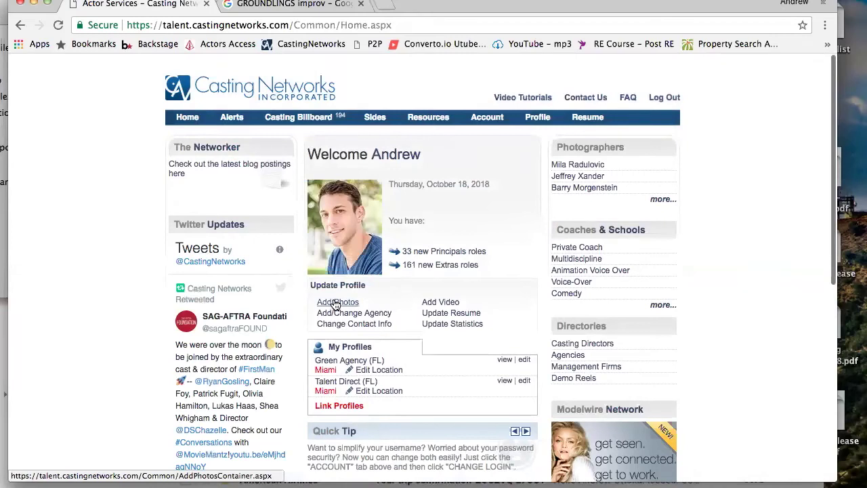
# Go to Add Video under Update Profile, then Add Media in the Media Bin
pyautogui.click(442, 303)
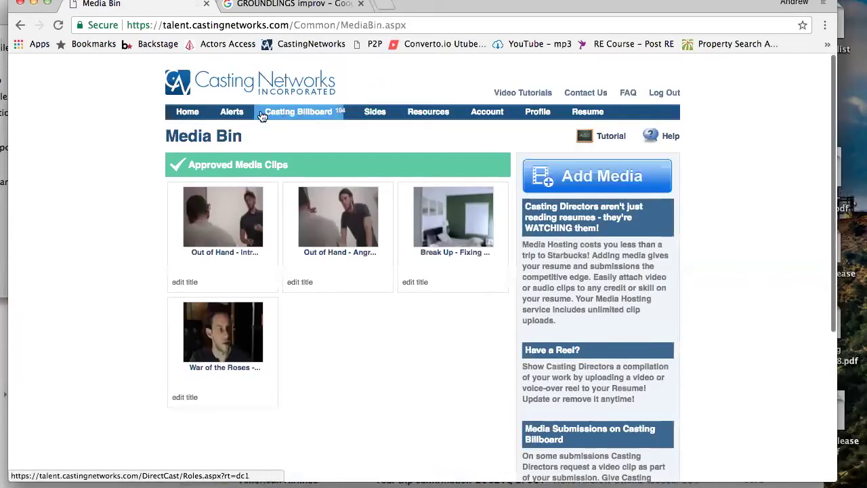
pyautogui.scroll(-5, 520, 139)
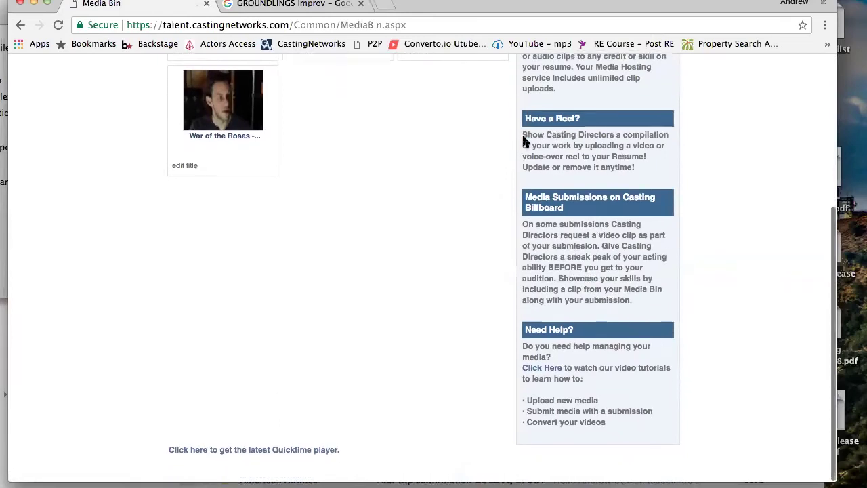
pyautogui.scroll(3, 525, 139)
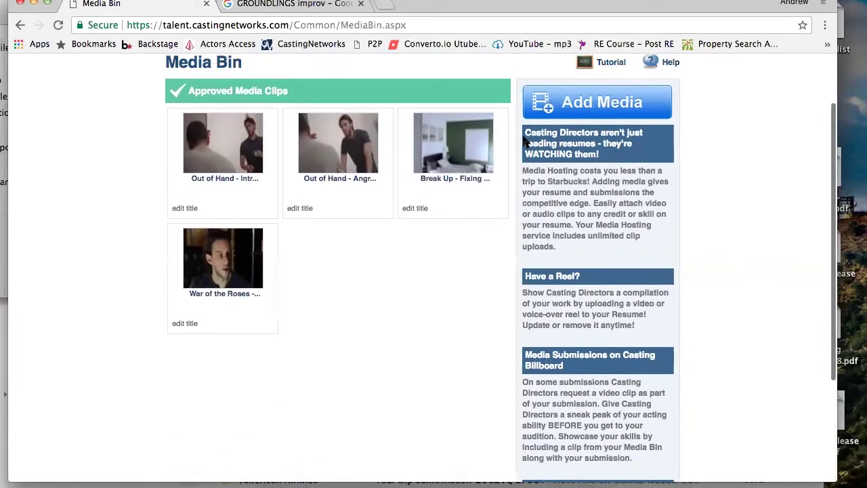
pyautogui.scroll(-2, 522, 141)
pyautogui.scroll(4, 522, 141)
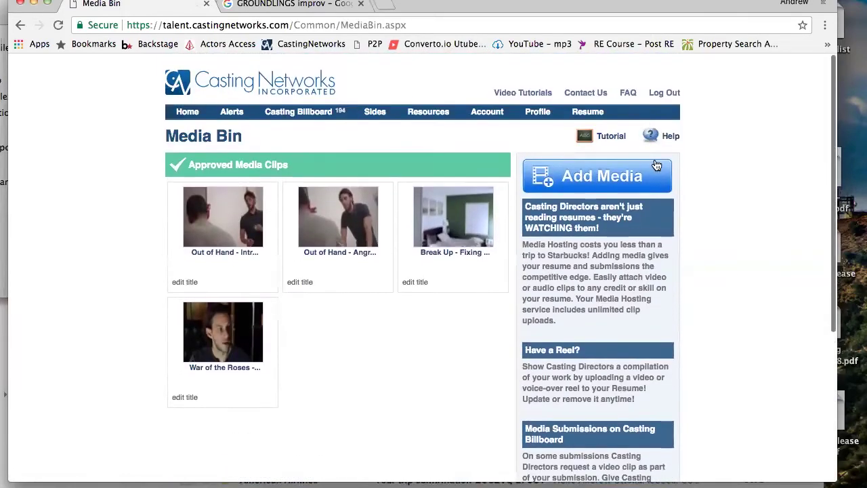
pyautogui.click(567, 177)
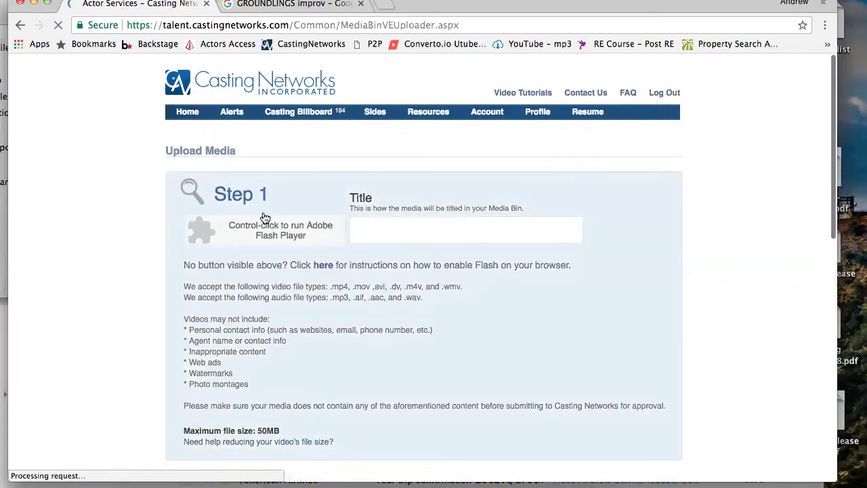
# Run Adobe Flash Player from the Upload Media page's Flash placeholder to enable the uploader
pyautogui.click(264, 243)
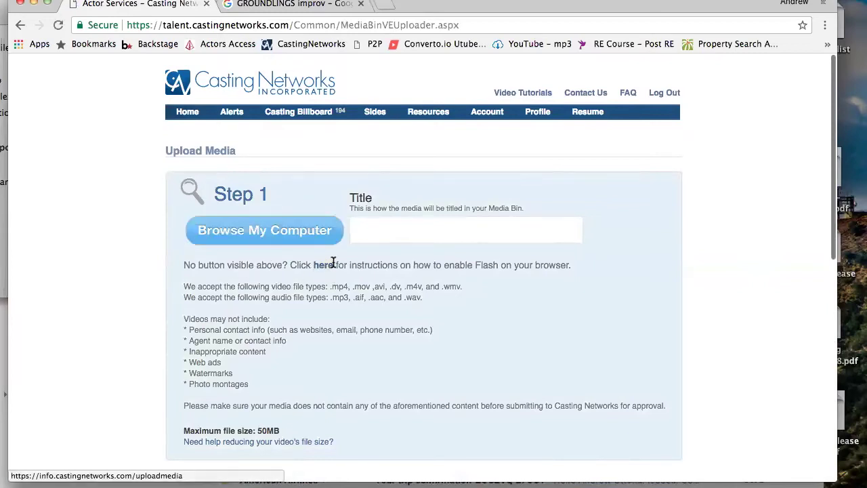
pyautogui.scroll(-2, 64, 268)
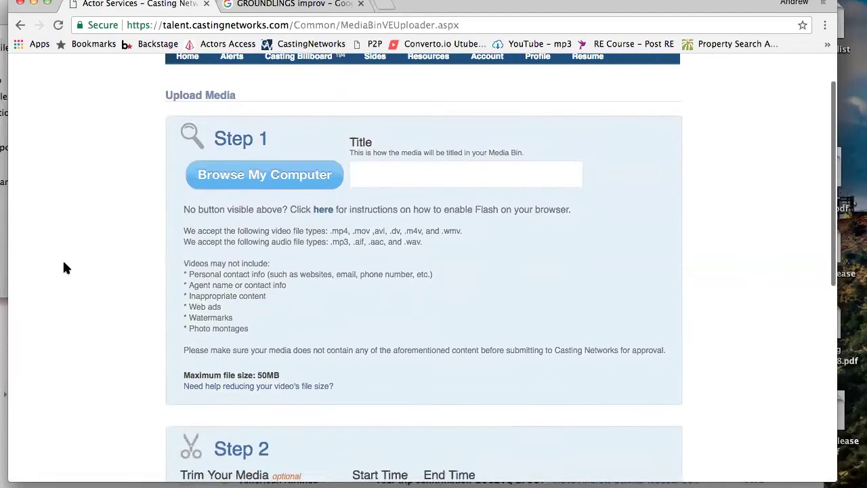
pyautogui.scroll(1, 64, 268)
pyautogui.scroll(-3, 64, 268)
pyautogui.scroll(4, 64, 268)
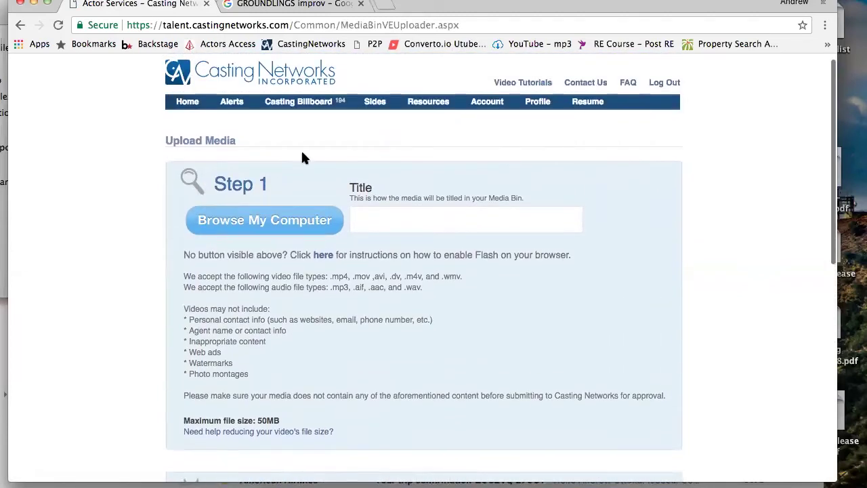
# Move the browser aside to view the photo folder, then bring the upload page back in front
pyautogui.moveTo(475, 3); pyautogui.dragTo(754, 3)
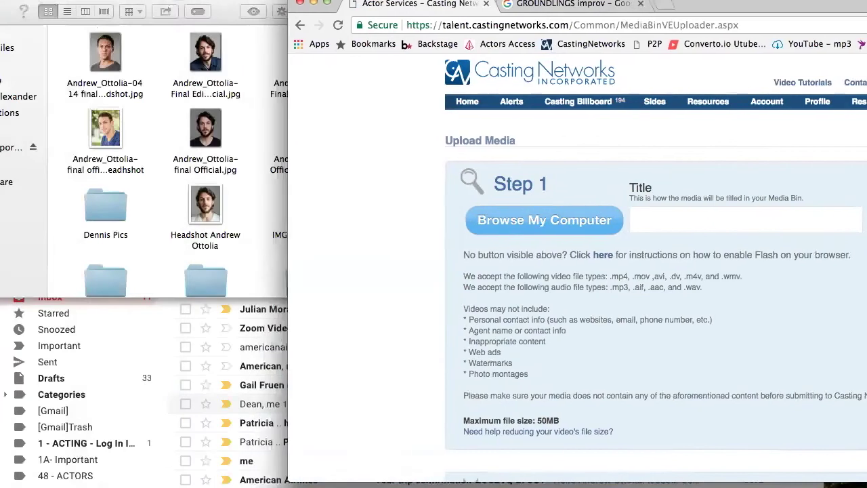
pyautogui.moveTo(217, 12); pyautogui.dragTo(294, 11)
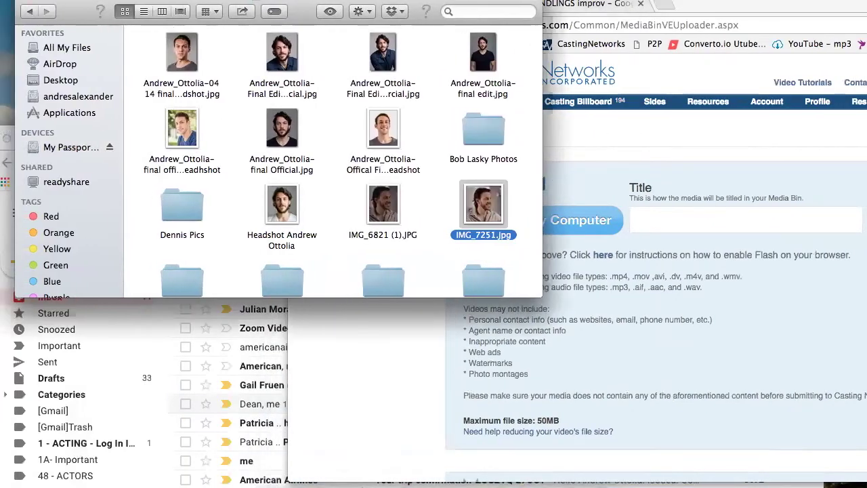
pyautogui.moveTo(721, 7); pyautogui.dragTo(442, 24)
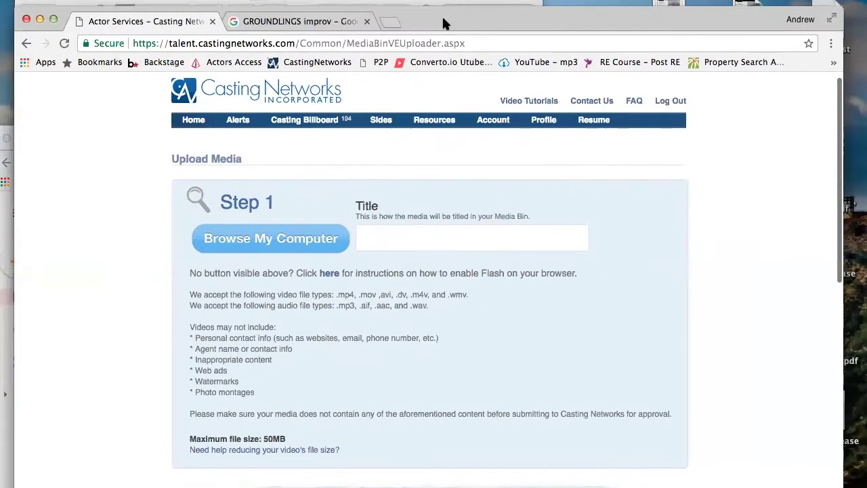
pyautogui.click(393, 239)
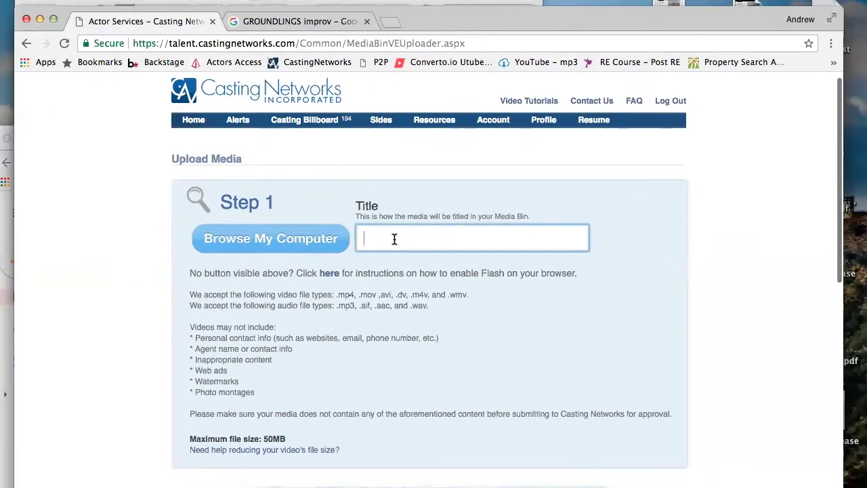
pyautogui.scroll(-5, 393, 239)
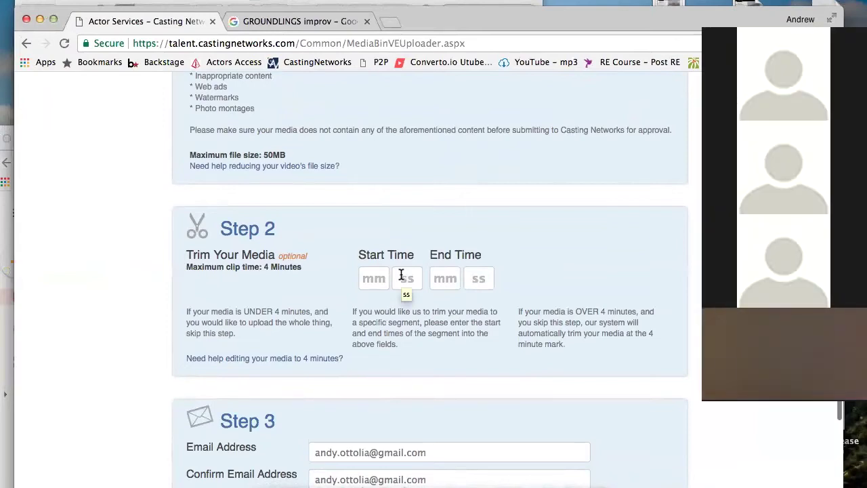
pyautogui.click(374, 277)
pyautogui.click(402, 278)
pyautogui.click(455, 279)
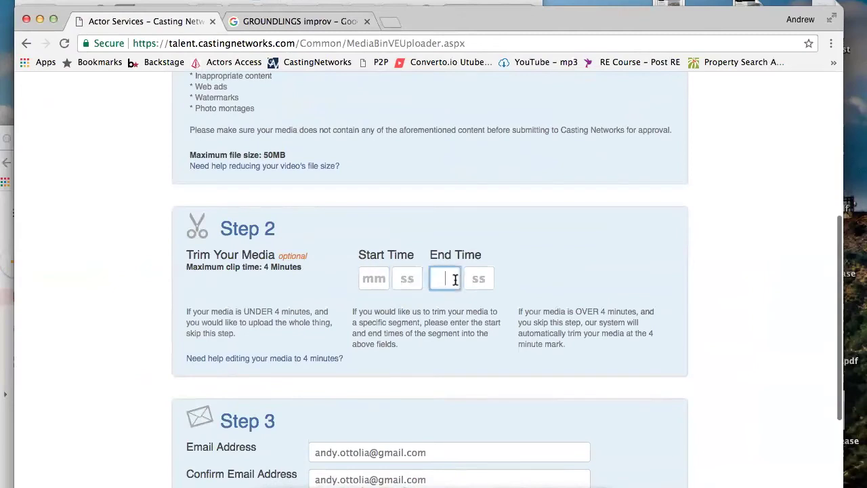
pyautogui.click(478, 280)
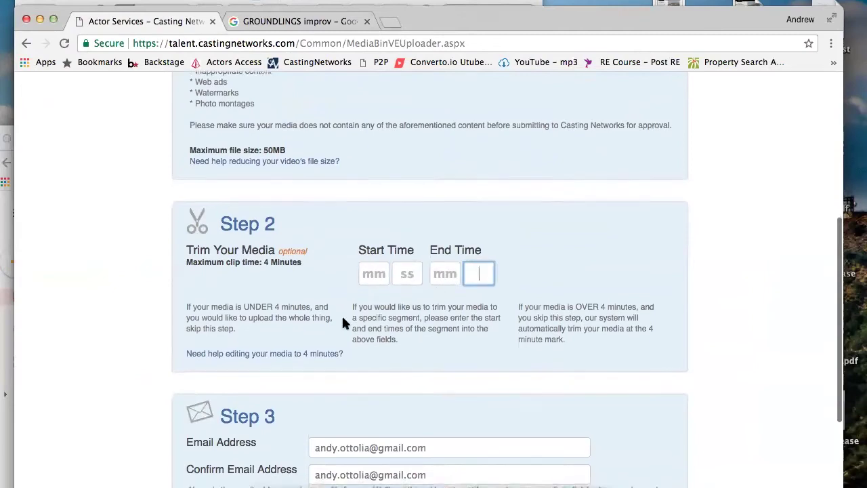
pyautogui.scroll(2, 342, 323)
pyautogui.scroll(1, 342, 323)
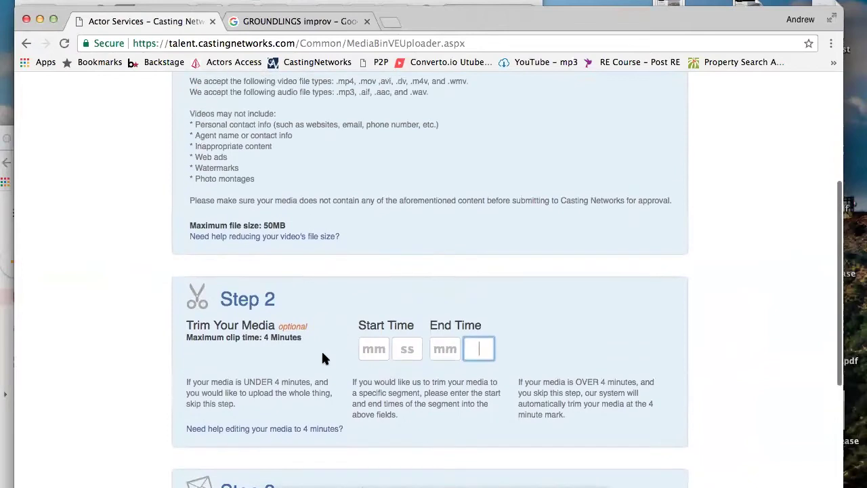
pyautogui.moveTo(287, 225); pyautogui.dragTo(263, 226)
pyautogui.scroll(2, 261, 221)
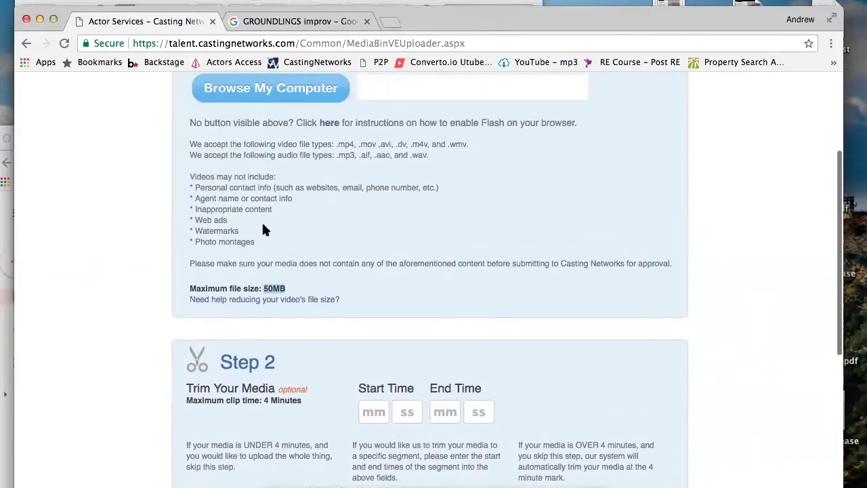
pyautogui.scroll(2, 501, 183)
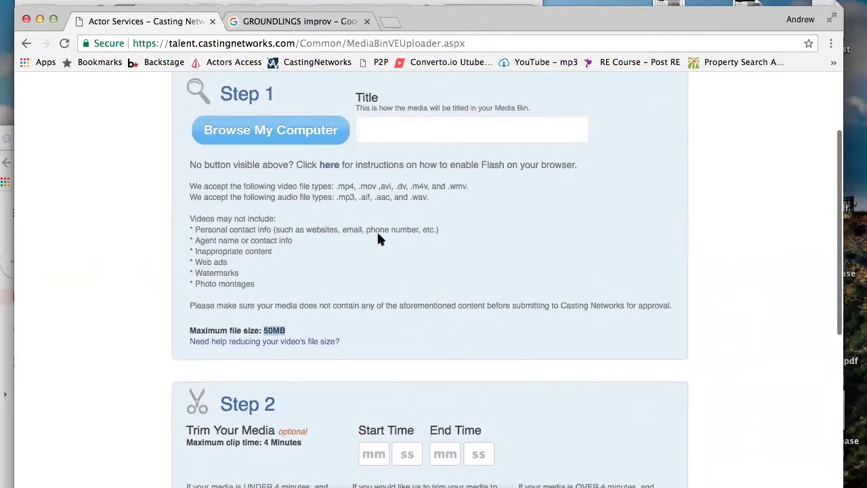
pyautogui.scroll(-8, 306, 257)
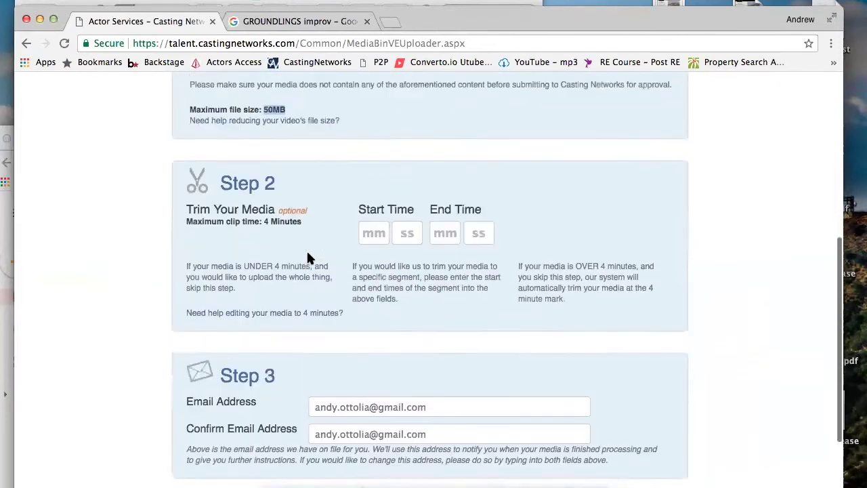
pyautogui.scroll(10, 307, 258)
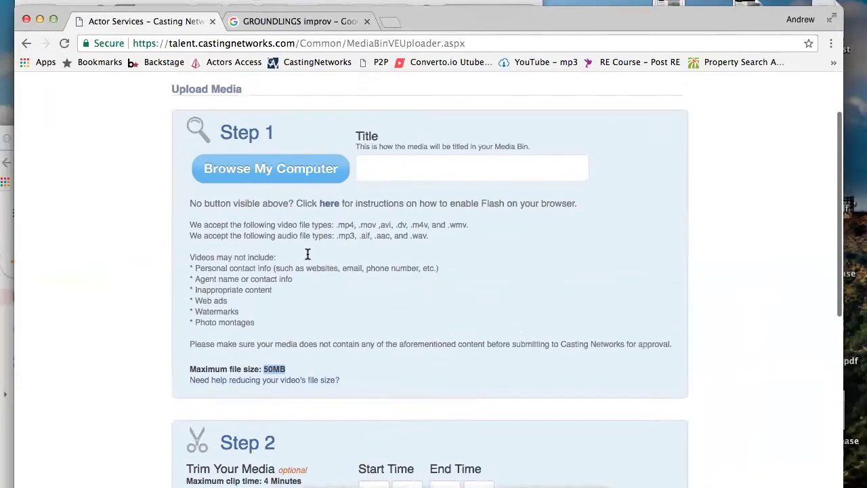
pyautogui.scroll(1, 307, 256)
pyautogui.scroll(-14, 307, 257)
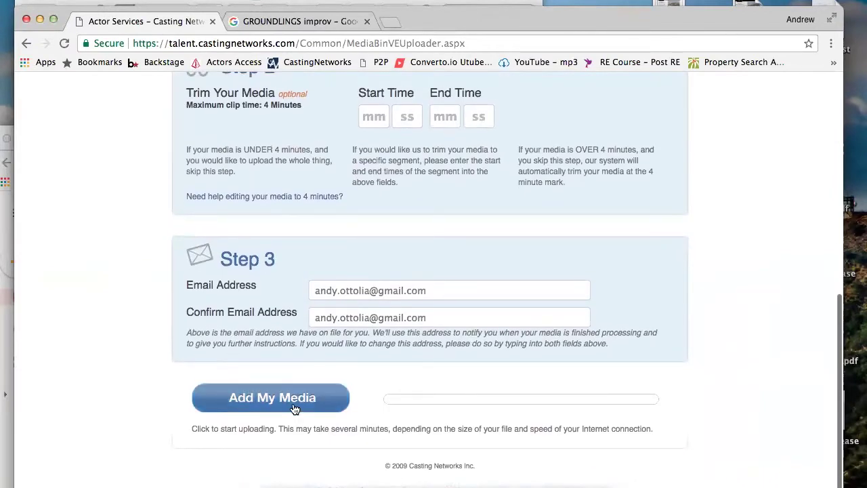
pyautogui.scroll(18, 294, 408)
pyautogui.scroll(-7, 293, 408)
pyautogui.scroll(6, 293, 408)
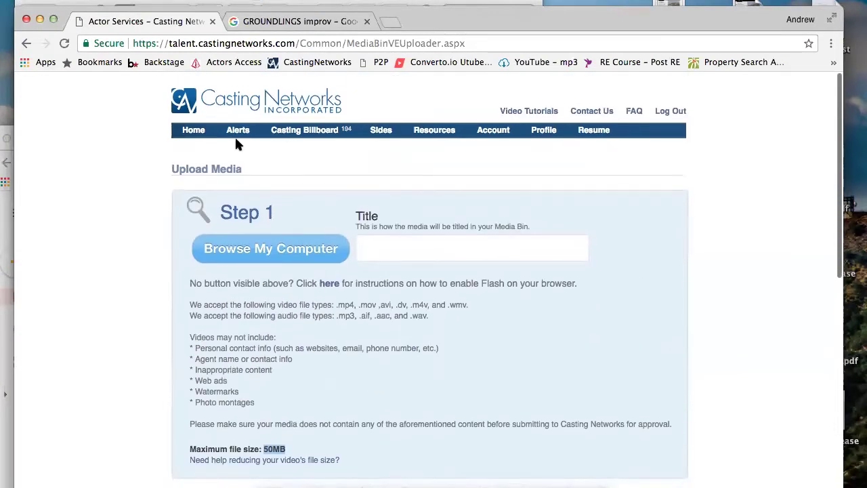
pyautogui.click(208, 134)
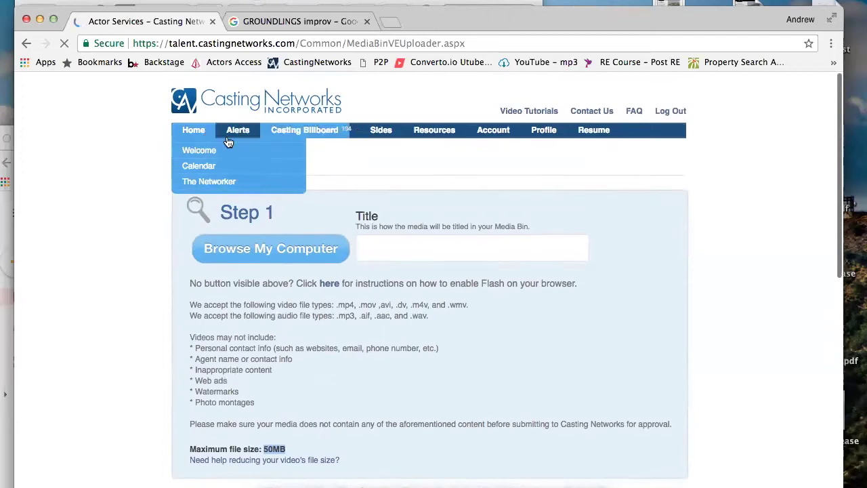
# Review the Welcome home page listing 33 new Principals and 161 new Extras roles
pyautogui.scroll(-3, 362, 270)
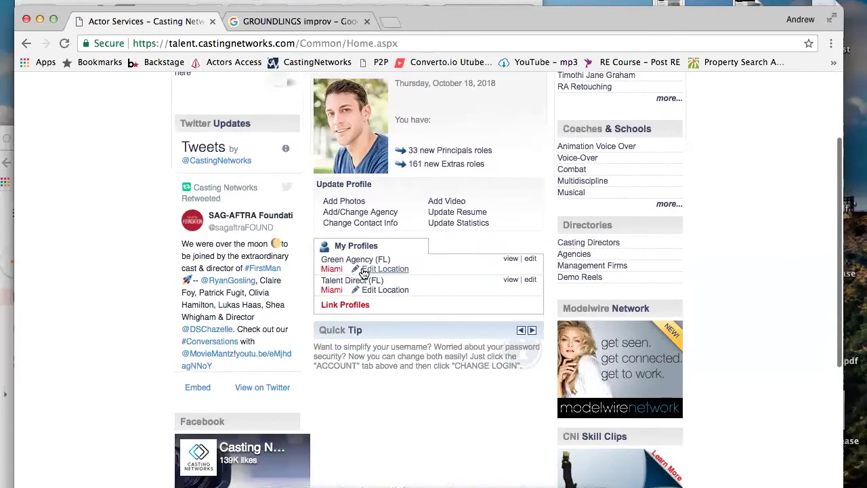
pyautogui.scroll(1, 364, 271)
pyautogui.scroll(3, 491, 234)
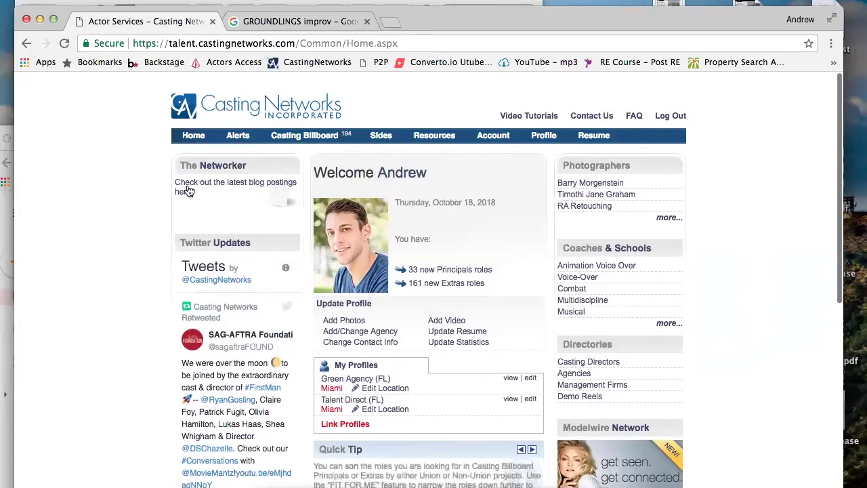
pyautogui.moveTo(472, 15); pyautogui.dragTo(471, 1)
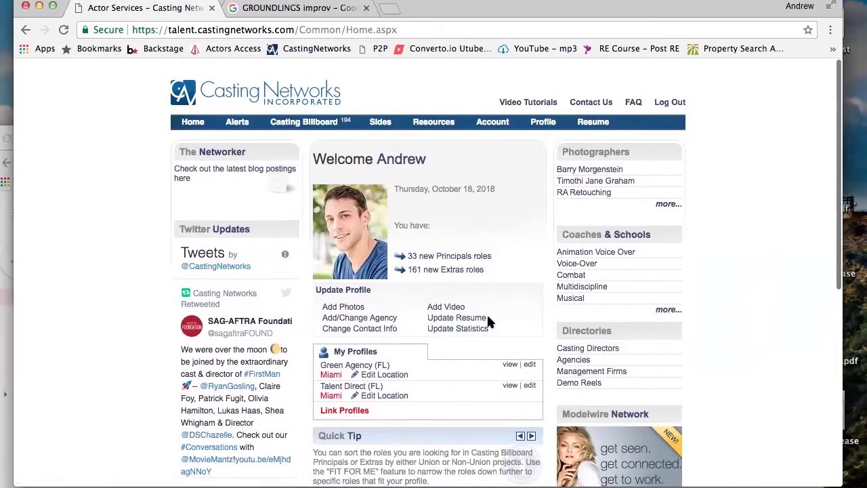
pyautogui.moveTo(601, 123)
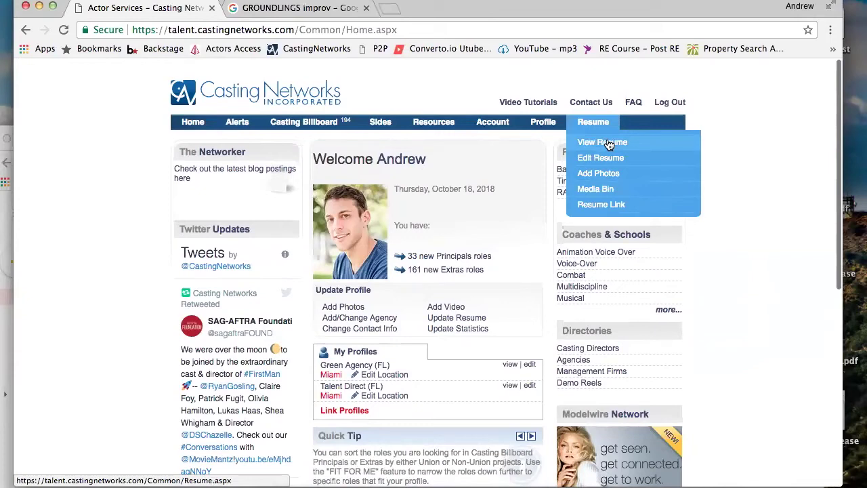
# Open the Media Bin, then view the full resume with photos, attributes and credits
pyautogui.click(608, 197)
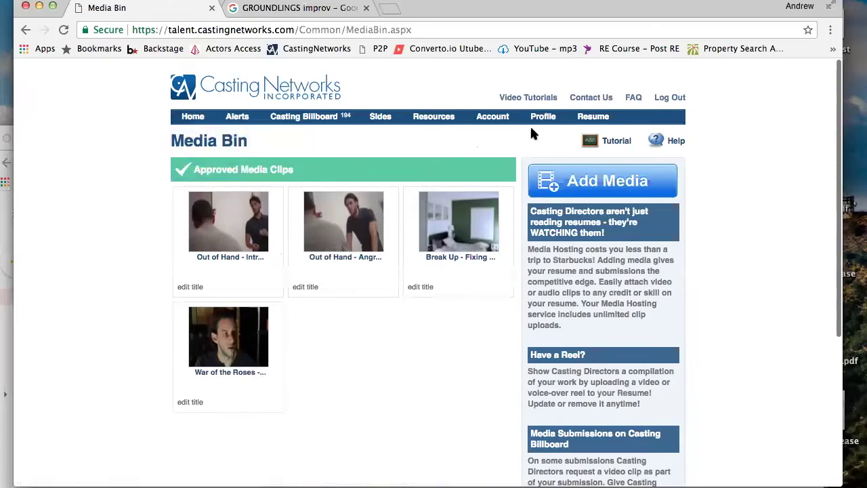
pyautogui.click(601, 120)
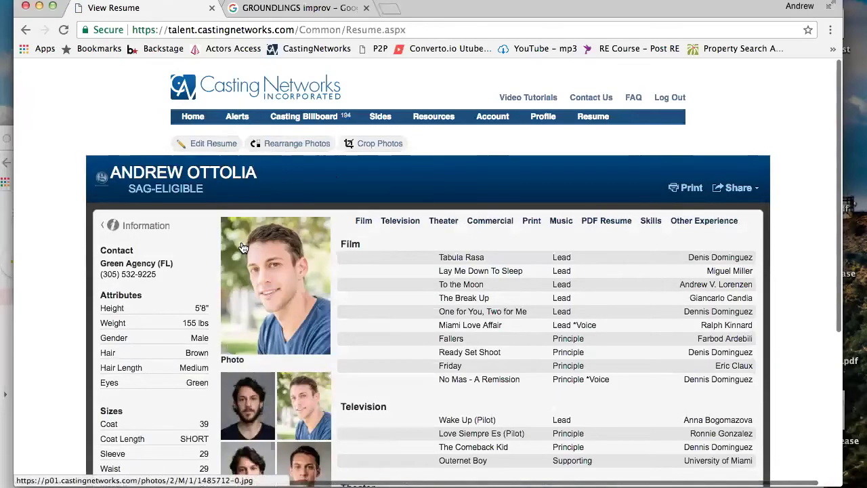
pyautogui.scroll(-10, 251, 231)
pyautogui.scroll(10, 248, 215)
pyautogui.scroll(-15, 248, 216)
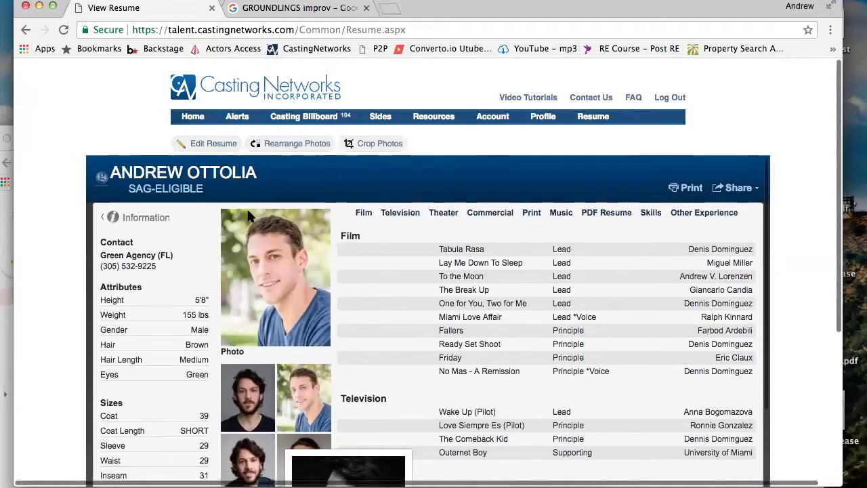
pyautogui.scroll(15, 248, 216)
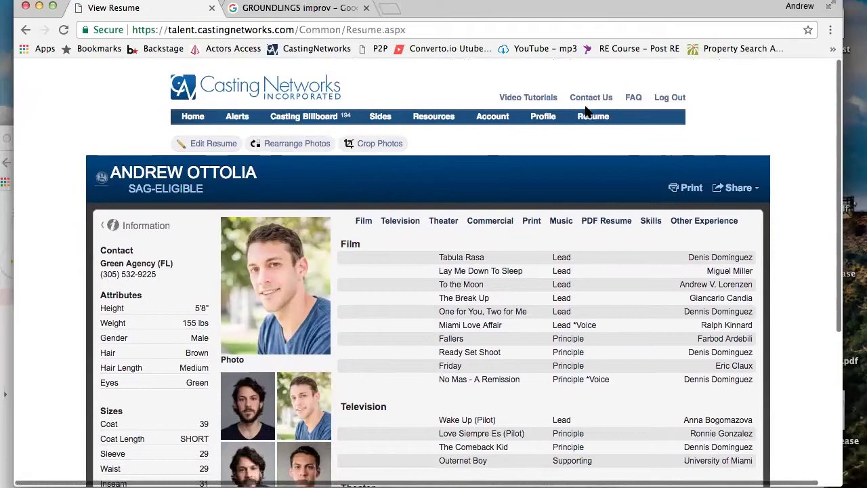
pyautogui.moveTo(587, 120)
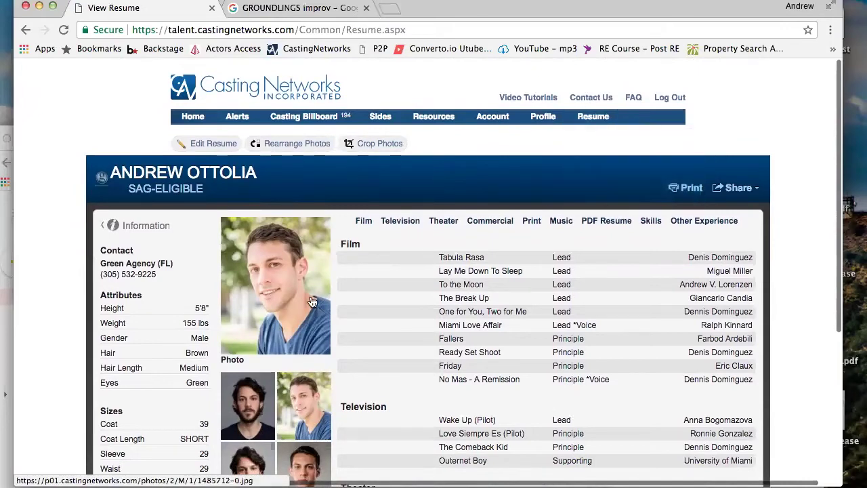
pyautogui.scroll(-1, 204, 243)
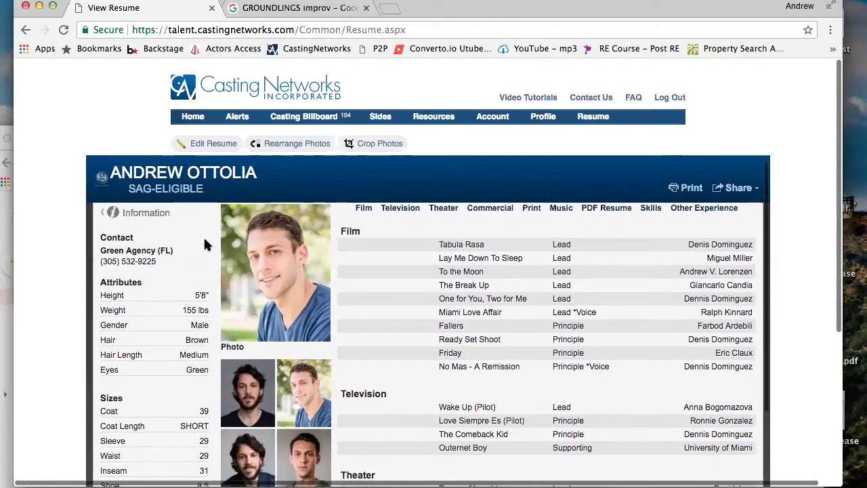
pyautogui.scroll(1, 206, 244)
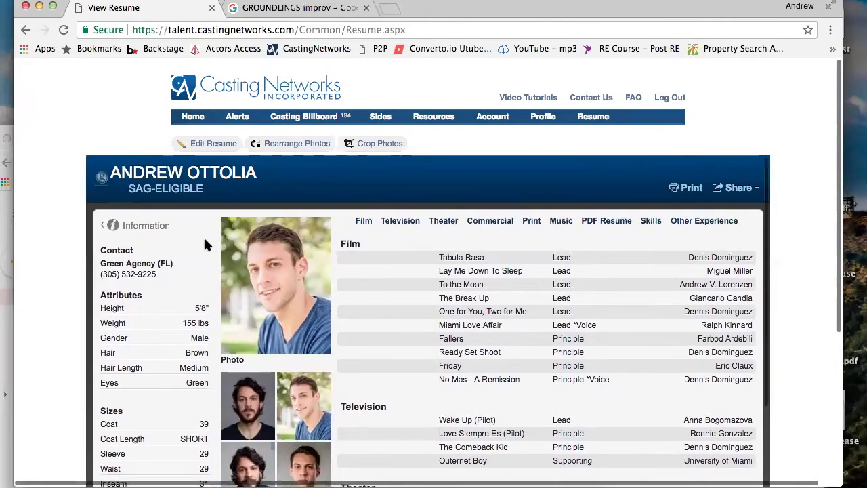
# Open Video Tutorials in a new tab, close it, and select the resume page's web address
pyautogui.click(542, 99)
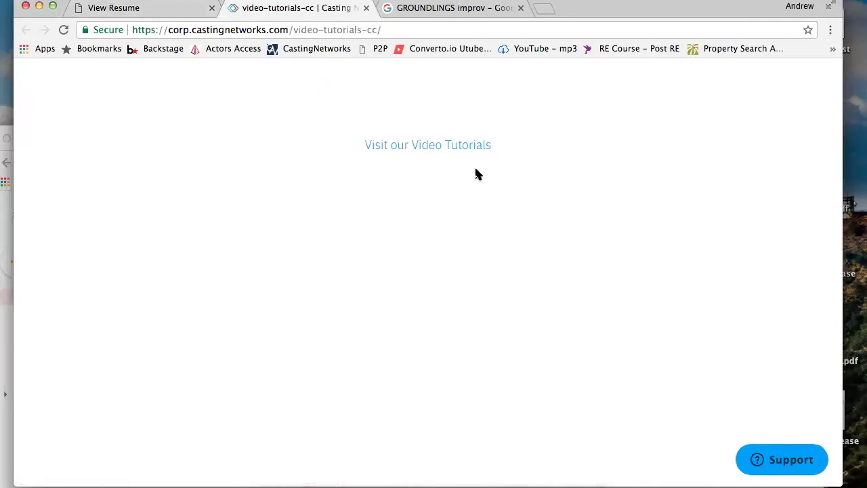
pyautogui.click(366, 10)
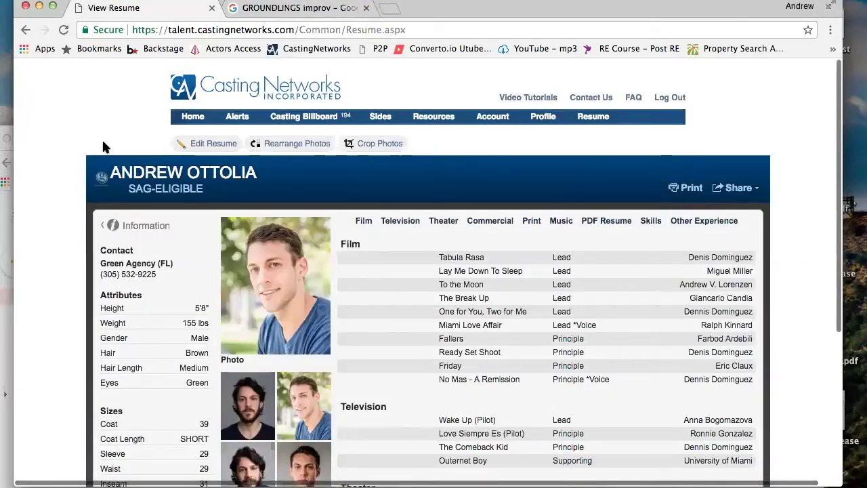
pyautogui.scroll(-8, 103, 146)
pyautogui.scroll(8, 103, 146)
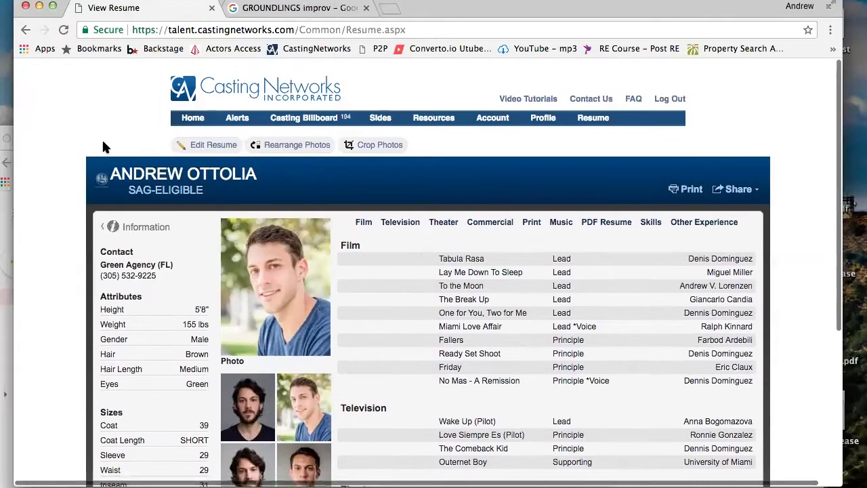
pyautogui.scroll(-5, 103, 146)
pyautogui.scroll(5, 513, 178)
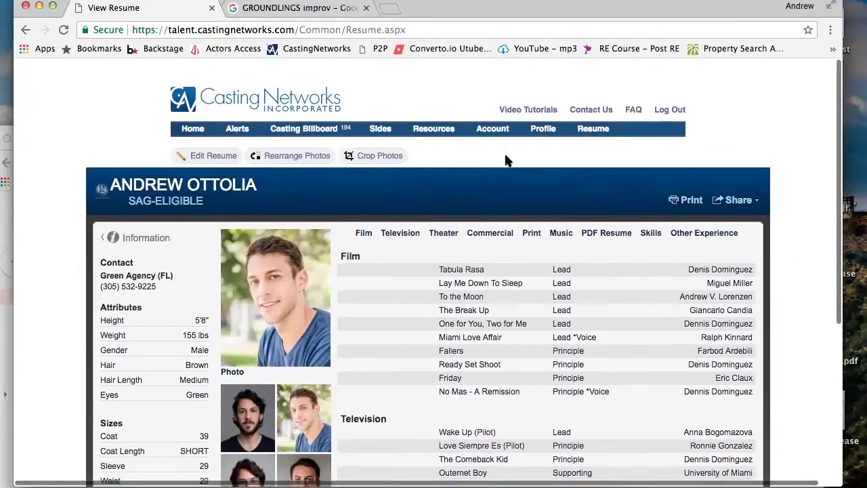
pyautogui.scroll(-15, 507, 160)
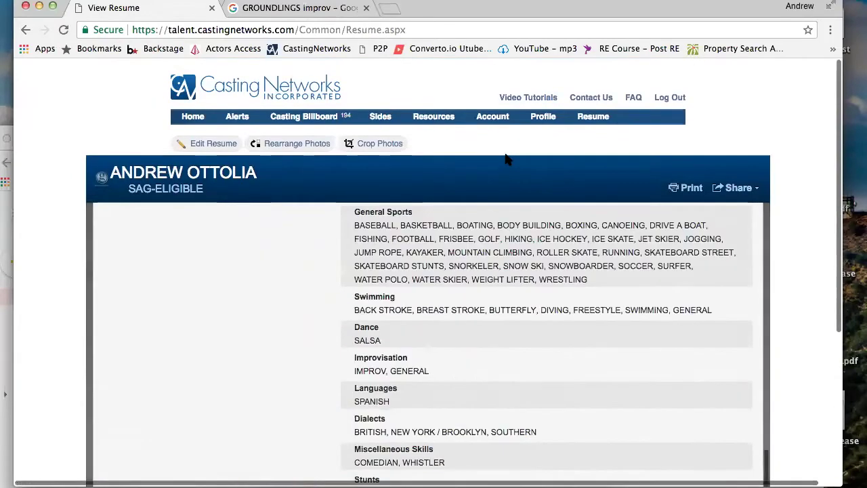
pyautogui.scroll(15, 507, 160)
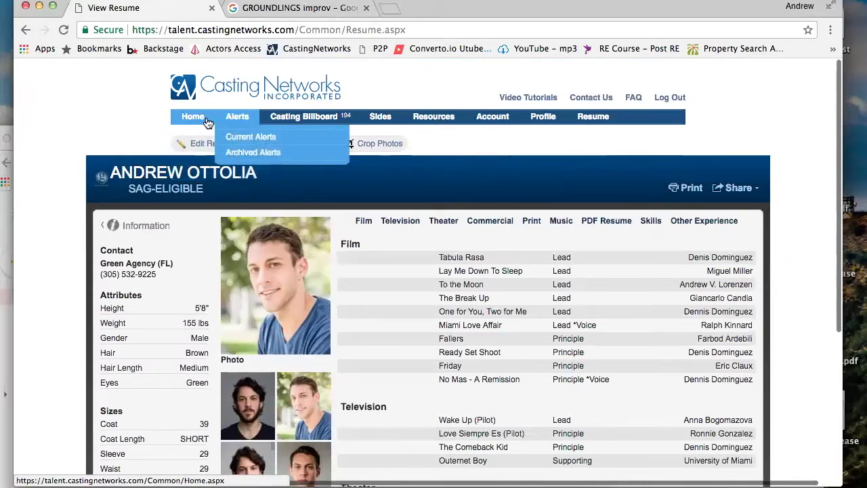
pyautogui.click(261, 31)
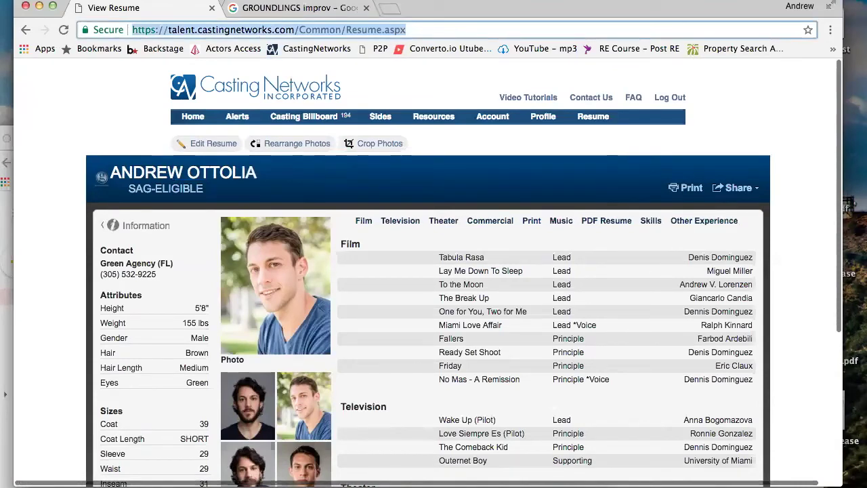
# Go to actorsaccess.com and browse its home page with the member sign-in box
pyautogui.click(224, 49)
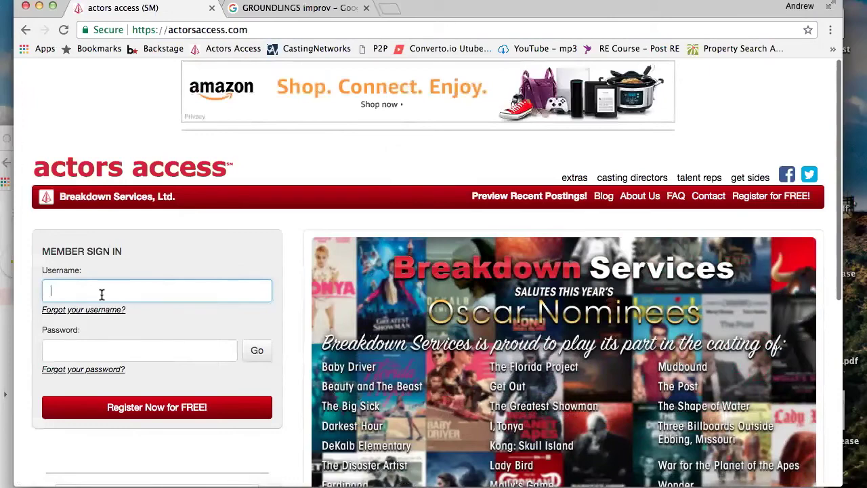
pyautogui.scroll(-5, 147, 325)
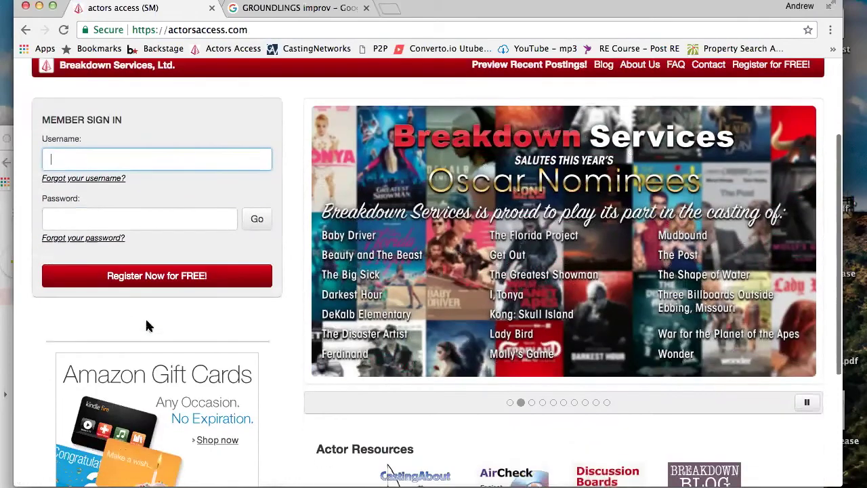
pyautogui.scroll(5, 147, 326)
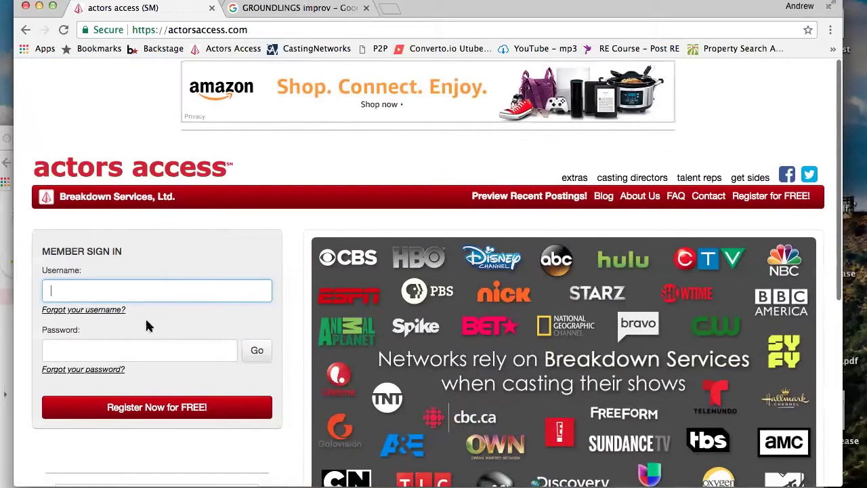
pyautogui.scroll(-1, 147, 326)
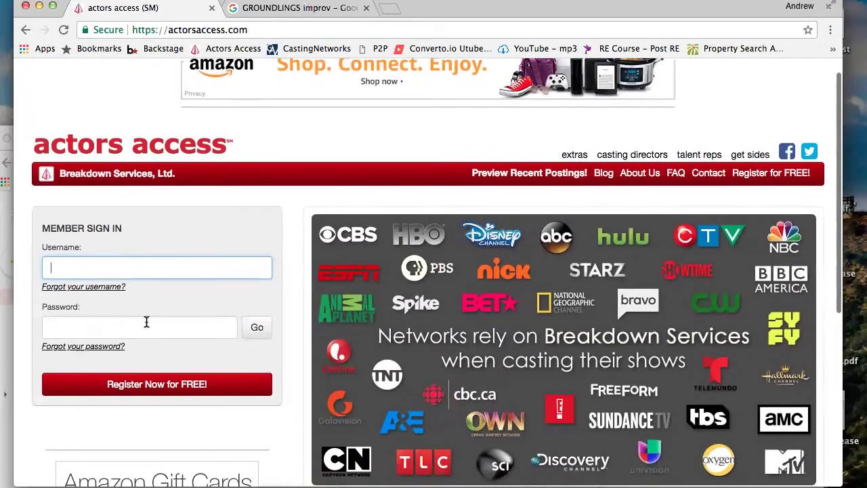
pyautogui.scroll(1, 146, 322)
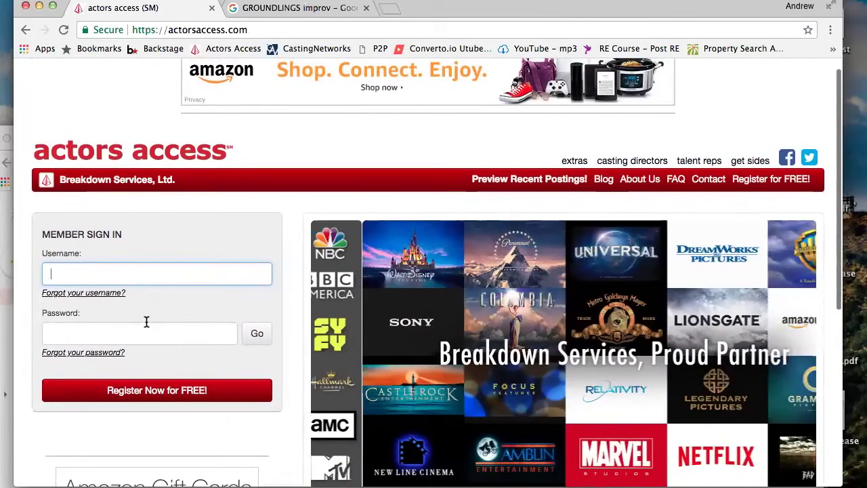
pyautogui.scroll(-2, 147, 323)
pyautogui.scroll(-10, 145, 325)
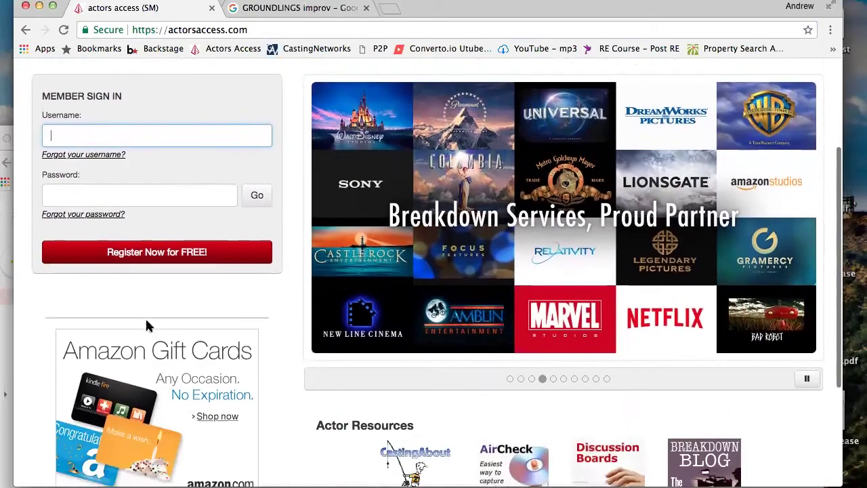
pyautogui.scroll(12, 147, 326)
# Highlight the site address and start registration via 'Register Now for FREE!'
pyautogui.scroll(-1, 148, 328)
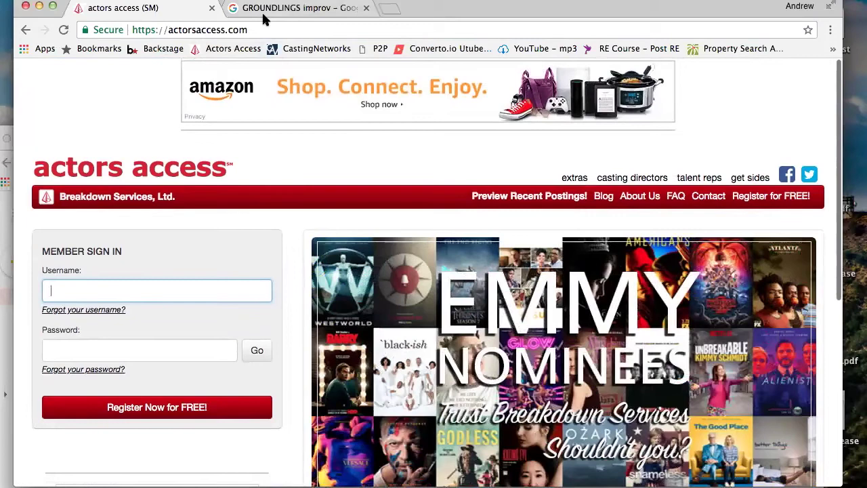
pyautogui.moveTo(261, 29); pyautogui.dragTo(167, 30)
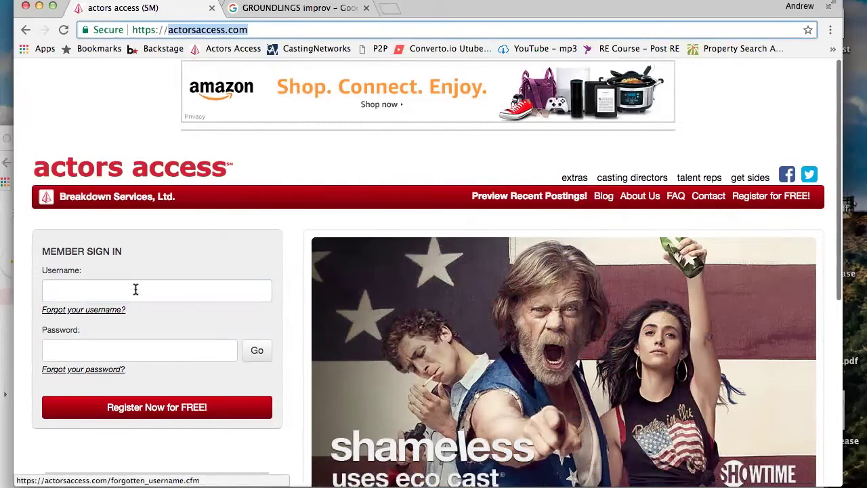
pyautogui.click(117, 407)
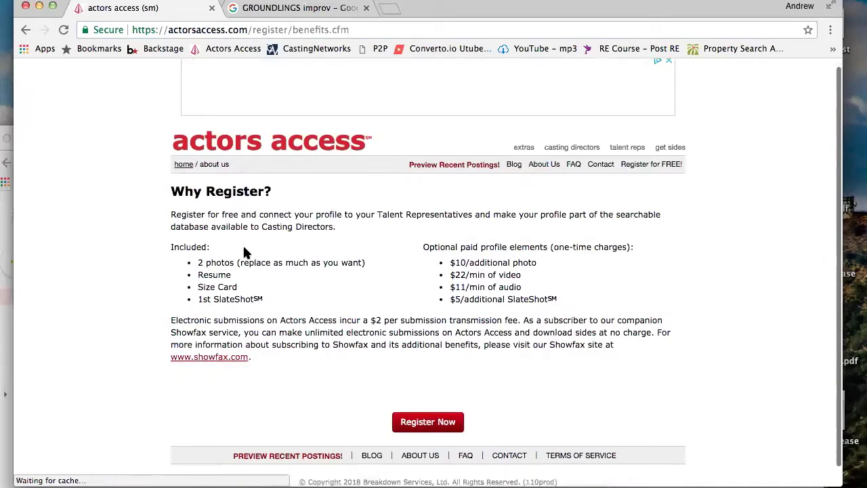
# Read the Why Register benefits, highlighting the 2 photos and SlateShot lines
pyautogui.scroll(-1, 244, 254)
pyautogui.scroll(-1, 244, 251)
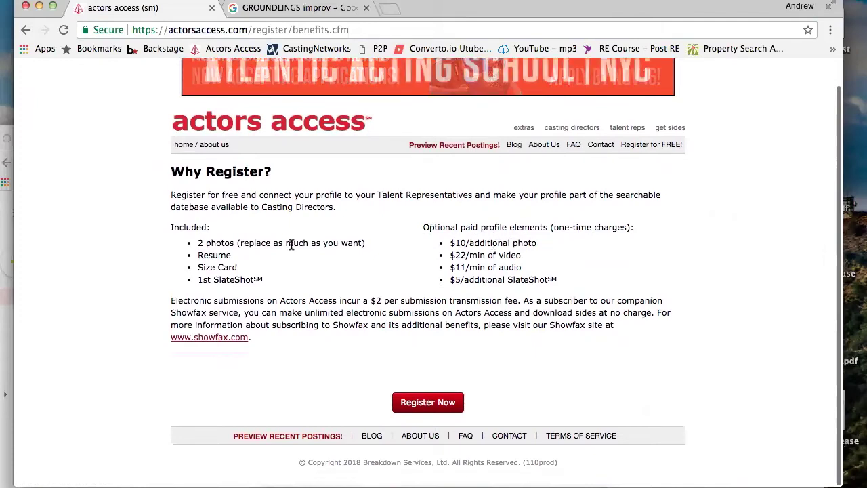
pyautogui.moveTo(218, 241); pyautogui.dragTo(238, 243)
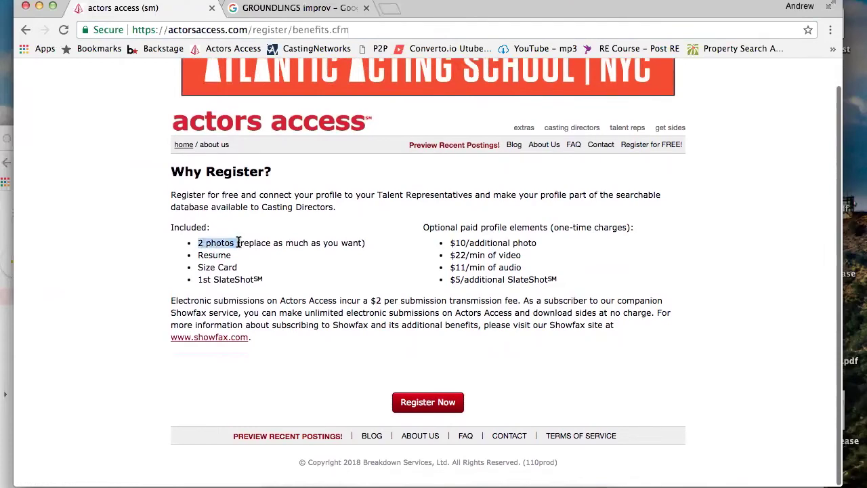
pyautogui.click(210, 241)
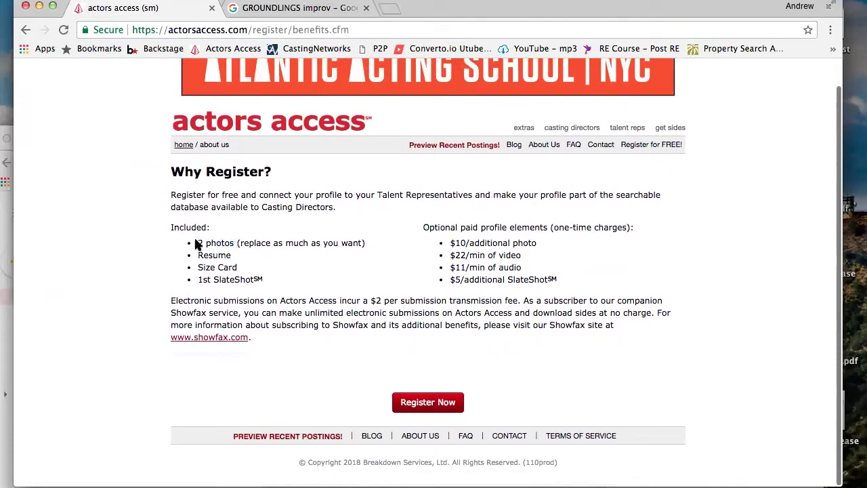
pyautogui.moveTo(196, 244); pyautogui.dragTo(236, 243)
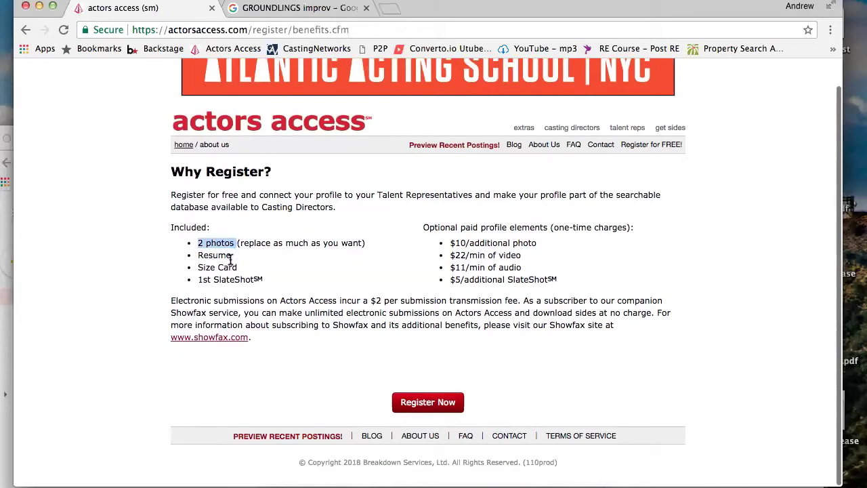
pyautogui.click(235, 279)
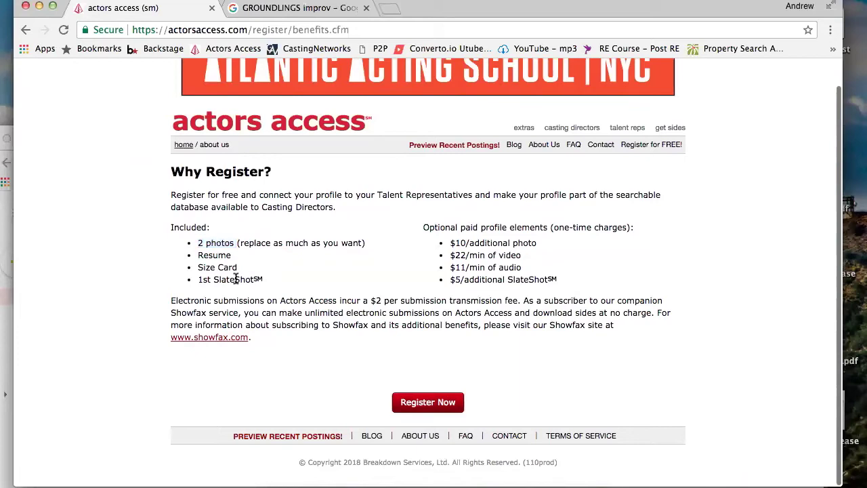
pyautogui.moveTo(235, 280); pyautogui.dragTo(200, 279)
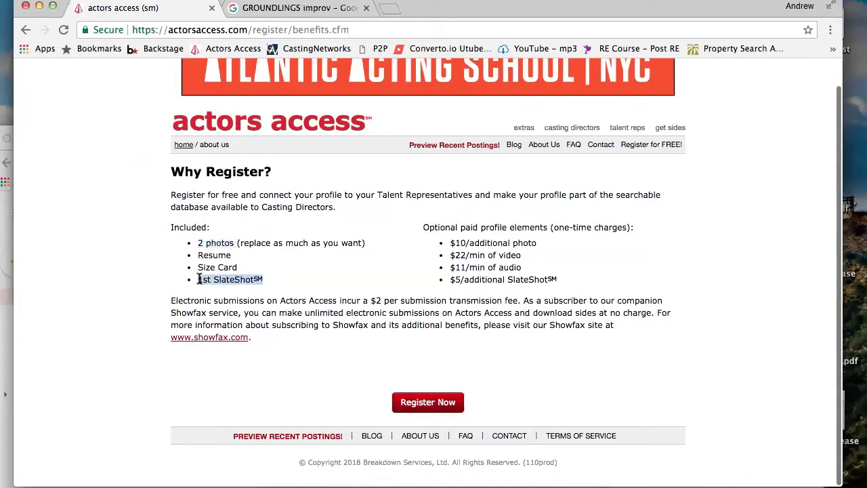
pyautogui.doubleClick(248, 280)
pyautogui.click(231, 281)
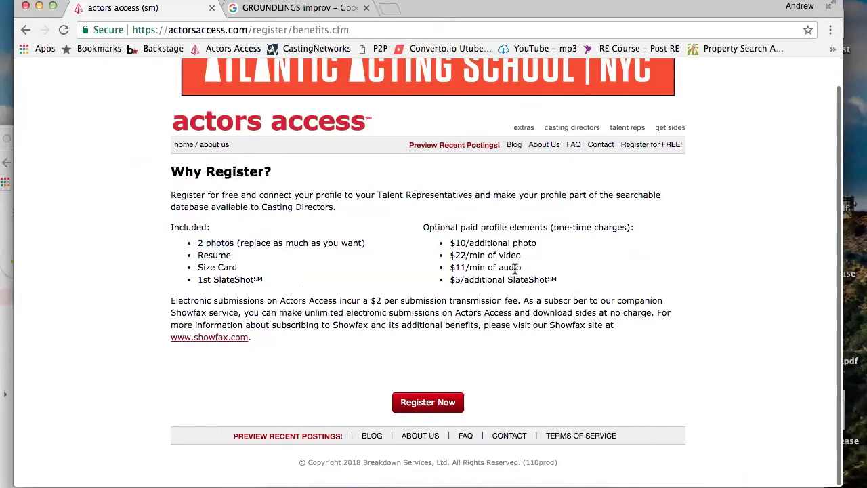
# Highlight the $22 per minute video price and proceed to the registration name form
pyautogui.doubleClick(458, 255)
pyautogui.click(445, 405)
pyautogui.scroll(-3, 444, 406)
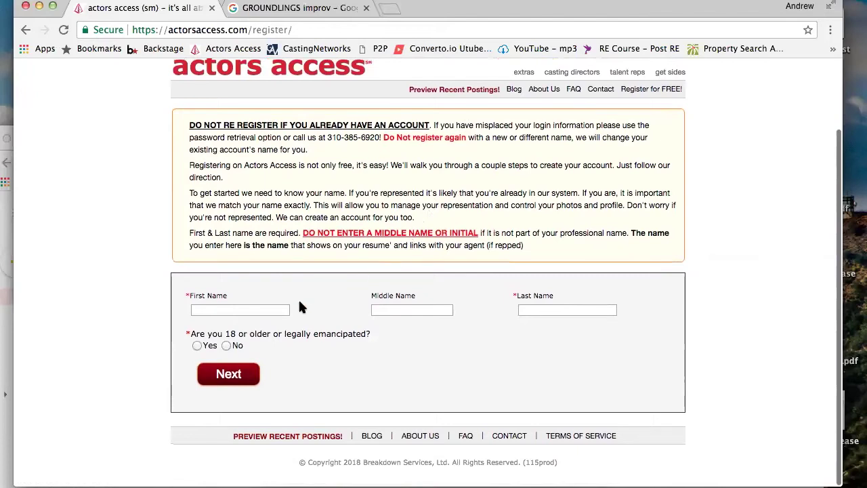
# Enter the first and last name, answer Yes to being 18 or older, and submit
pyautogui.click(266, 309)
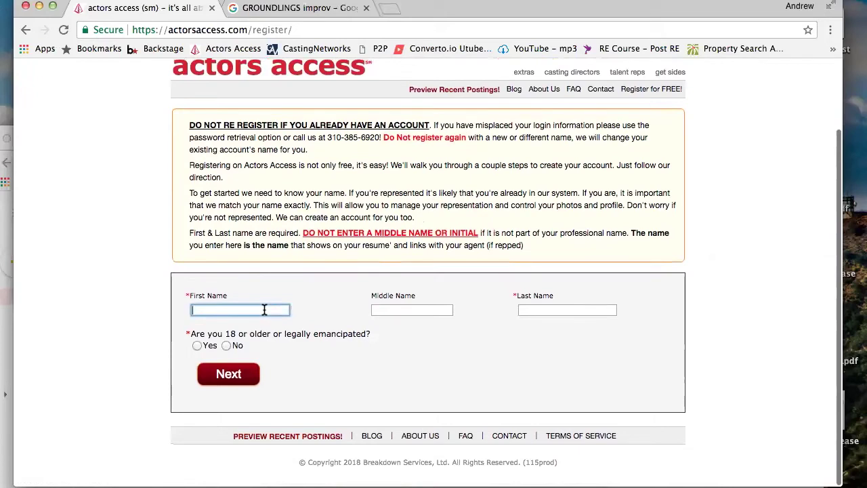
pyautogui.write('JOHN')
pyautogui.click(525, 309)
pyautogui.write('DOE')
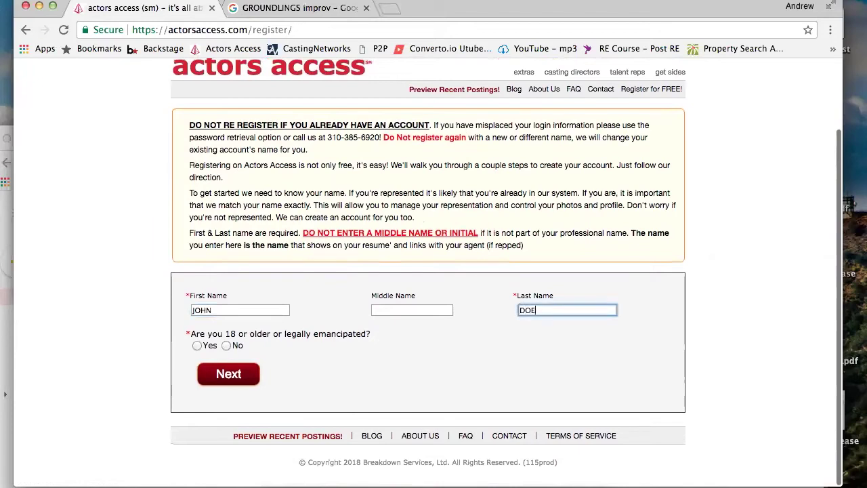
pyautogui.click(200, 346)
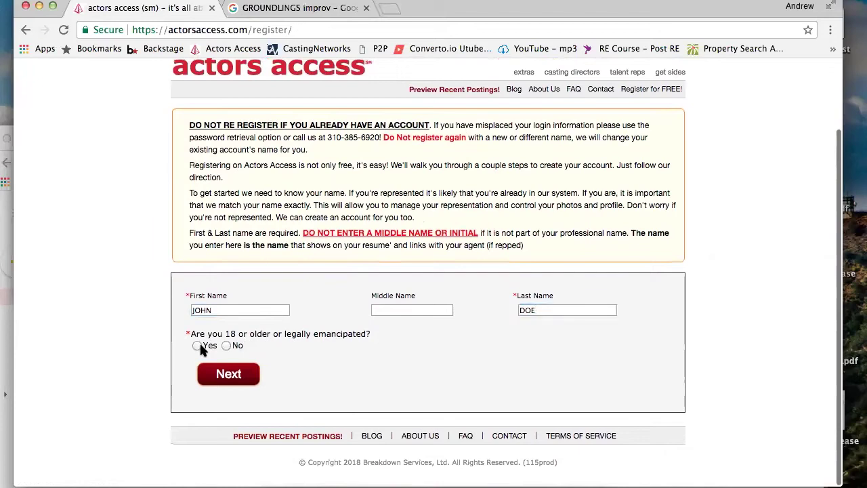
pyautogui.click(196, 346)
pyautogui.click(223, 376)
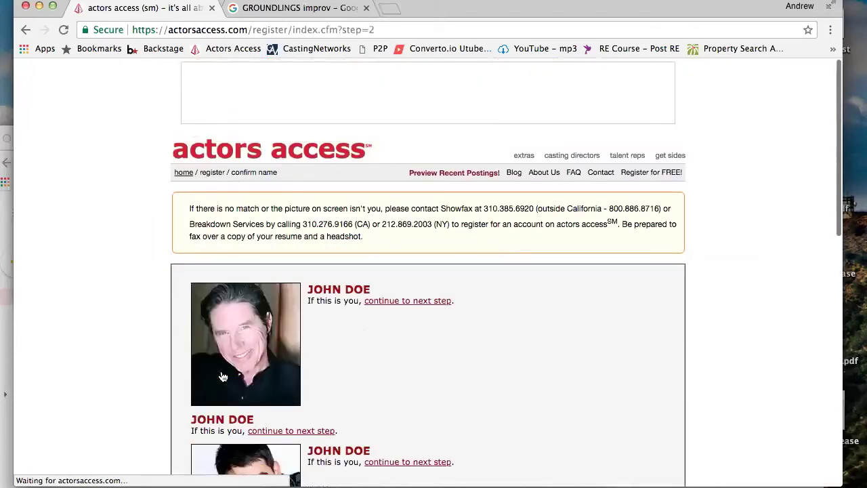
# Scroll through the dozen or so existing profiles matching the entered name
pyautogui.scroll(-3, 393, 323)
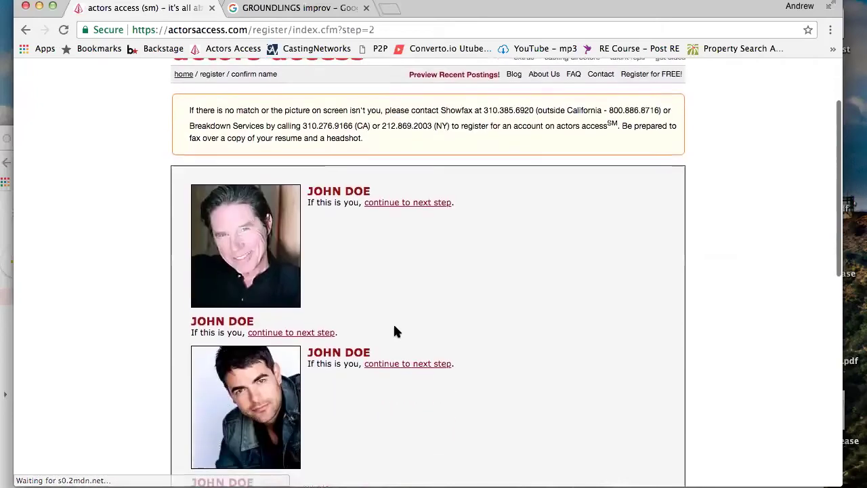
pyautogui.scroll(-2, 394, 326)
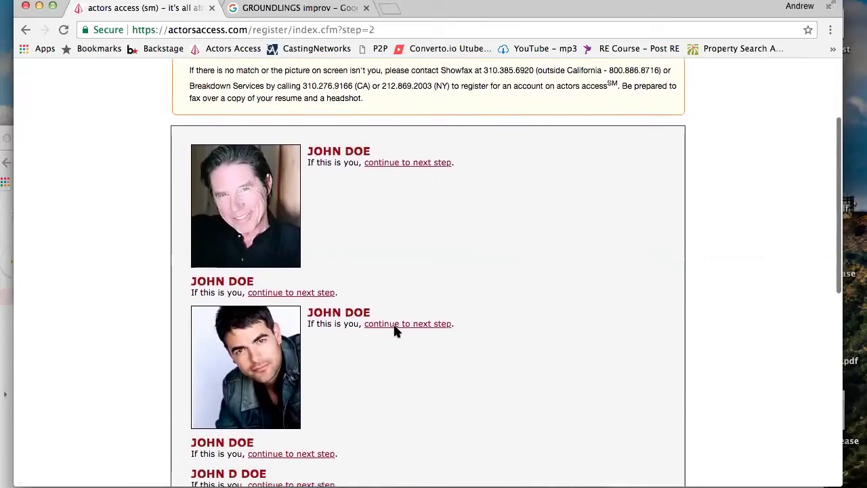
pyautogui.scroll(-1, 395, 327)
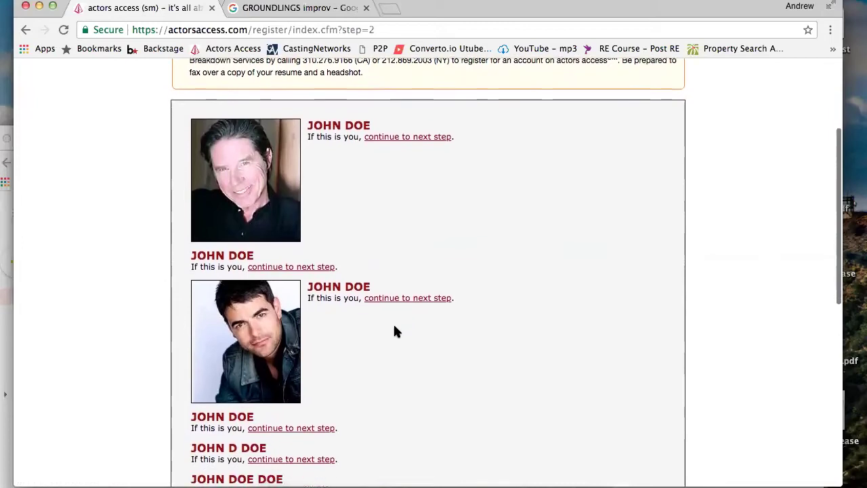
pyautogui.scroll(5, 395, 327)
pyautogui.scroll(-1, 394, 326)
pyautogui.scroll(-3, 394, 327)
pyautogui.scroll(2, 394, 326)
pyautogui.scroll(1, 396, 330)
pyautogui.scroll(-5, 396, 331)
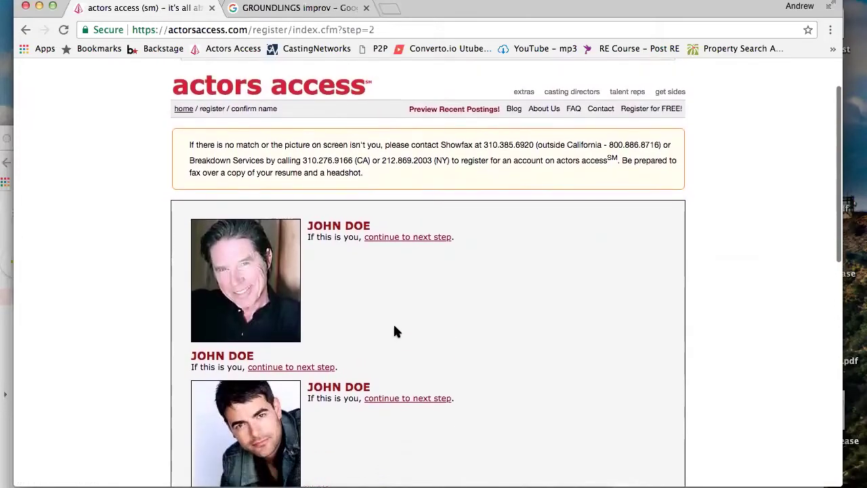
pyautogui.scroll(-15, 396, 330)
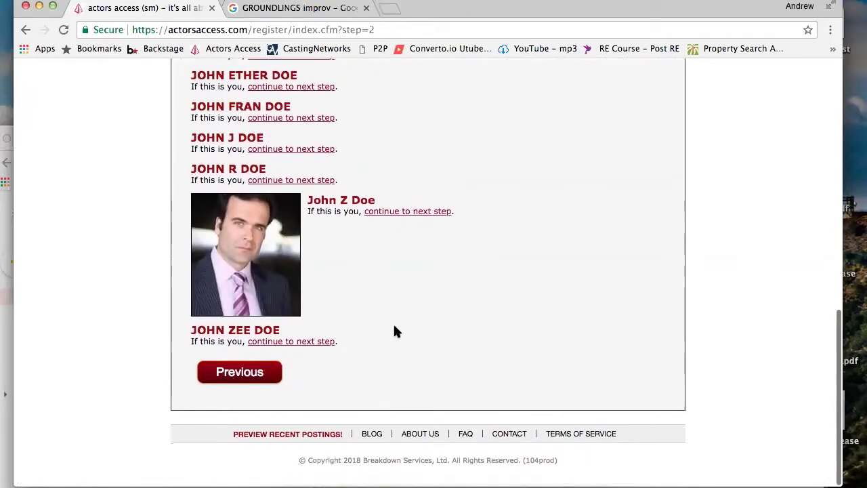
pyautogui.scroll(20, 396, 332)
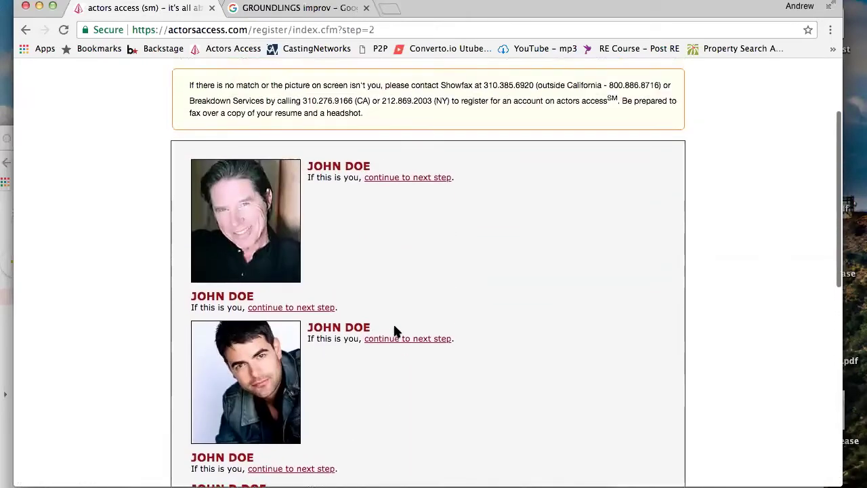
pyautogui.scroll(-7, 396, 331)
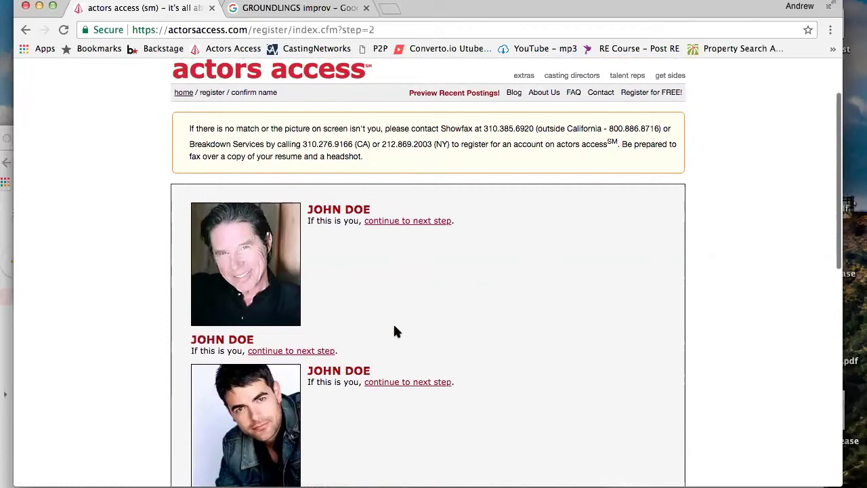
pyautogui.scroll(-2, 397, 331)
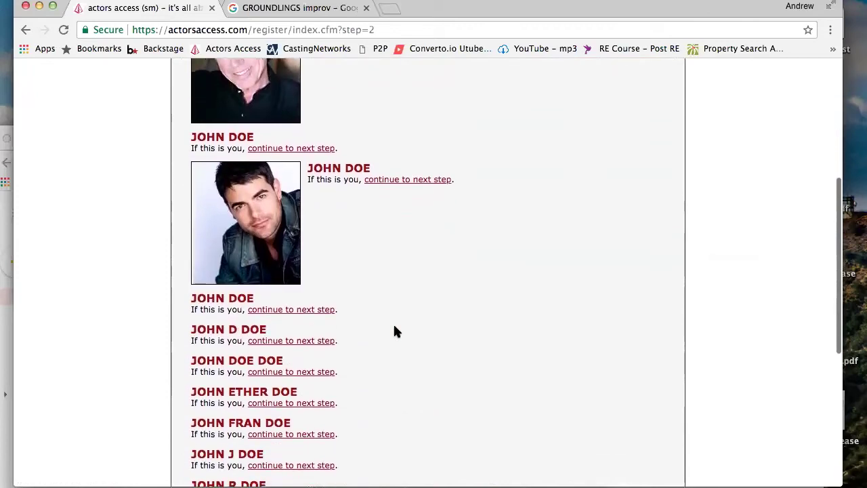
pyautogui.scroll(10, 210, 322)
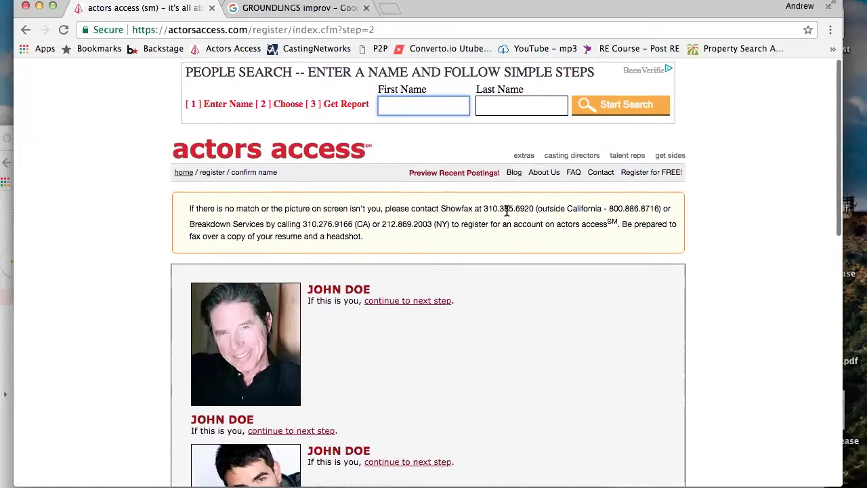
# Highlight the Showfax contact phone number, reach the list's end, and move on with Previous
pyautogui.moveTo(483, 210); pyautogui.dragTo(533, 212)
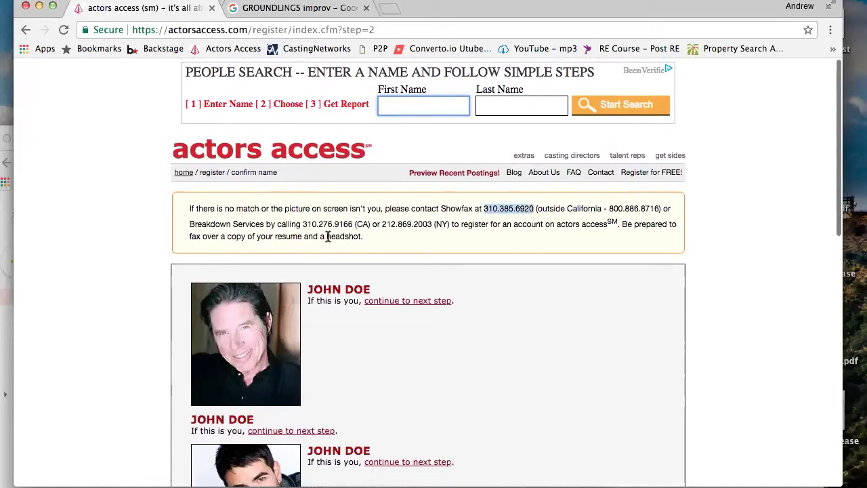
pyautogui.scroll(-2, 274, 229)
pyautogui.scroll(-5, 275, 228)
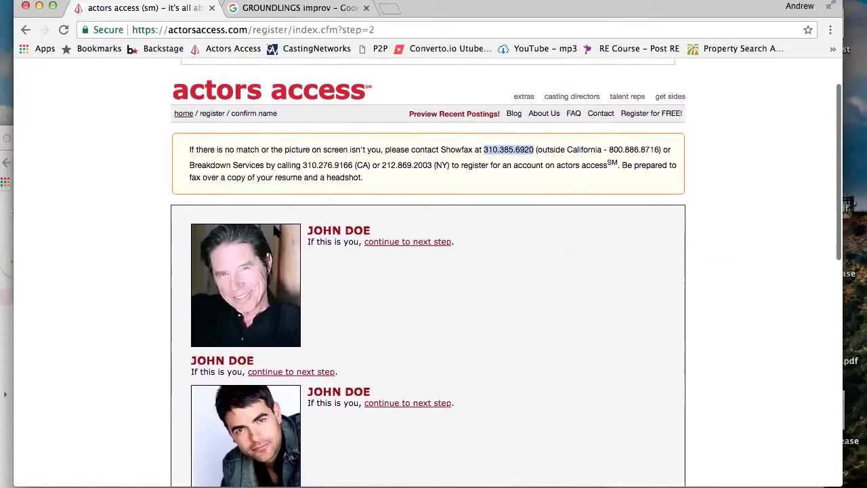
pyautogui.scroll(5, 275, 228)
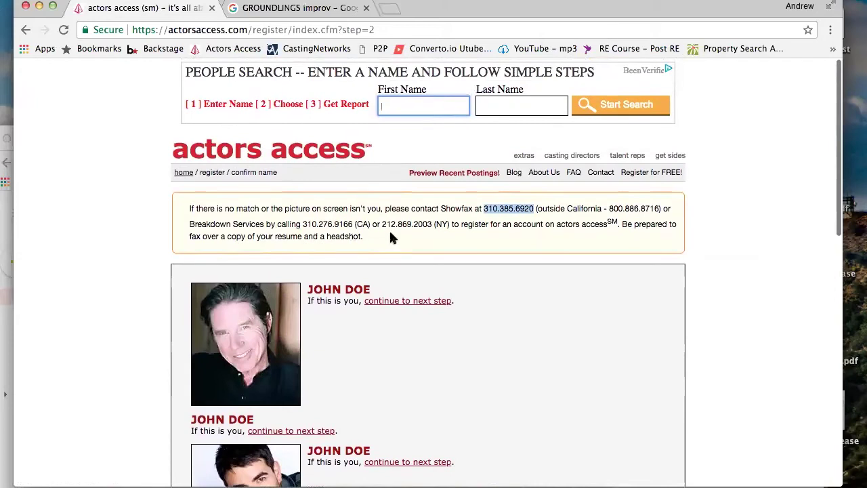
pyautogui.scroll(-1, 438, 237)
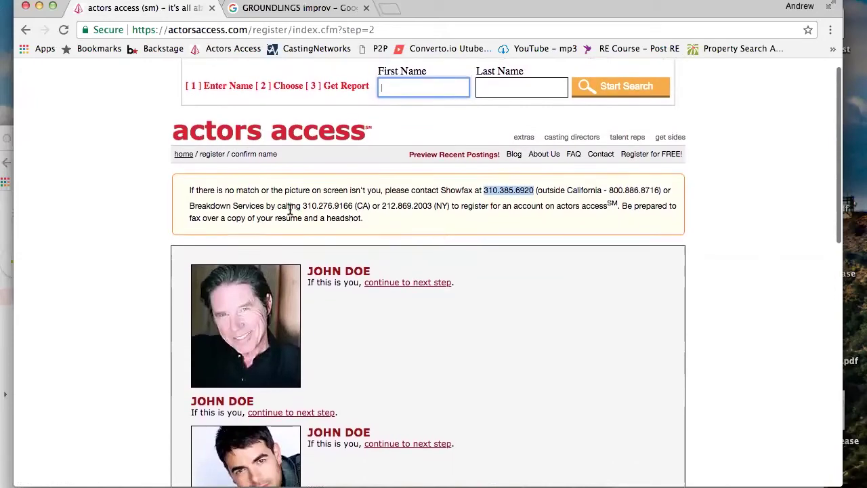
pyautogui.scroll(-7, 399, 294)
pyautogui.scroll(-12, 398, 294)
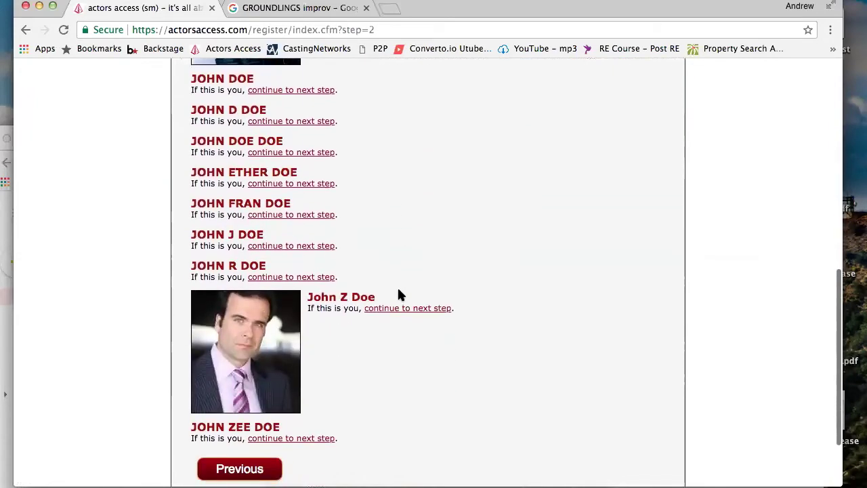
pyautogui.click(250, 374)
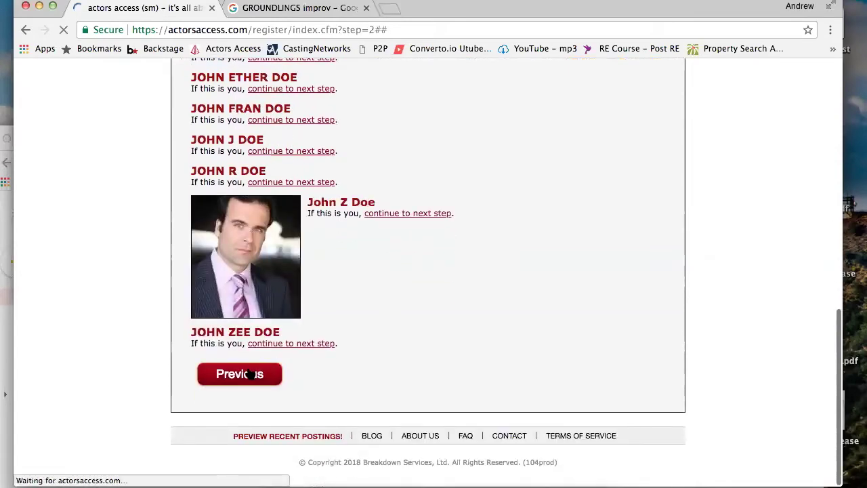
# Scroll through the create-account form and submit it with e-mail, gender, country and region blank
pyautogui.scroll(-5, 331, 384)
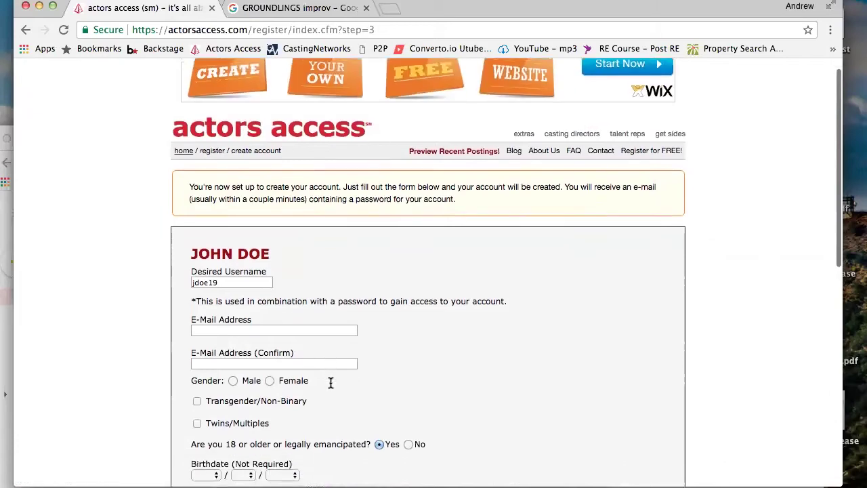
pyautogui.scroll(2, 331, 384)
pyautogui.scroll(-3, 330, 387)
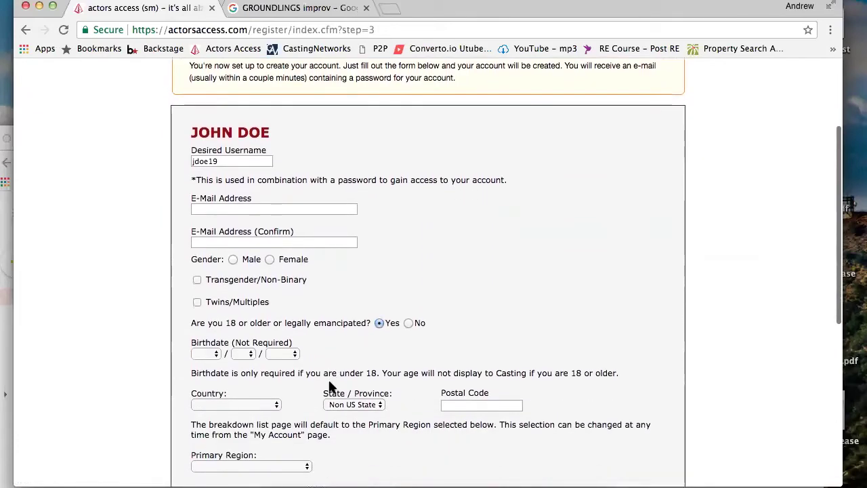
pyautogui.scroll(-5, 330, 386)
pyautogui.scroll(4, 330, 386)
pyautogui.scroll(-7, 330, 386)
pyautogui.scroll(-1, 330, 385)
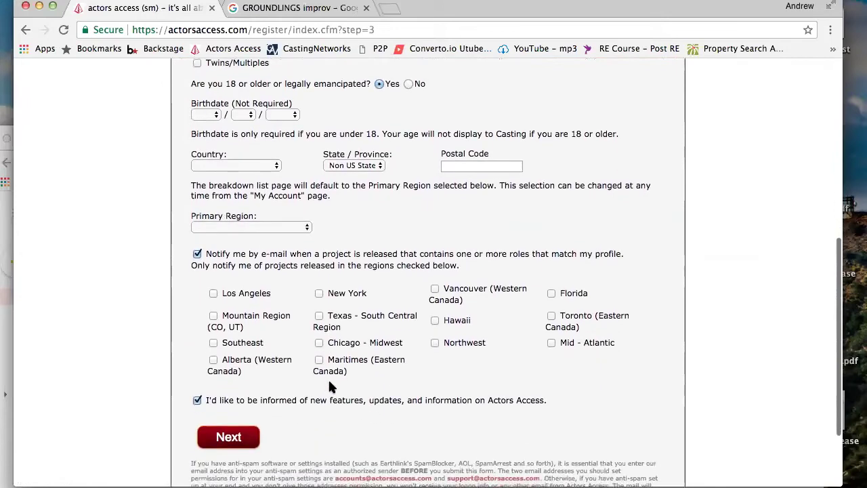
pyautogui.scroll(-1, 330, 387)
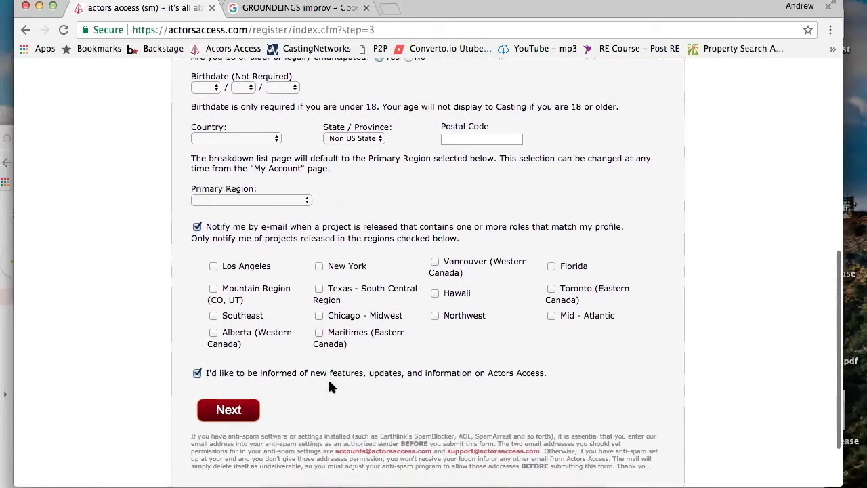
pyautogui.scroll(1, 330, 385)
pyautogui.scroll(-3, 329, 384)
pyautogui.scroll(10, 331, 383)
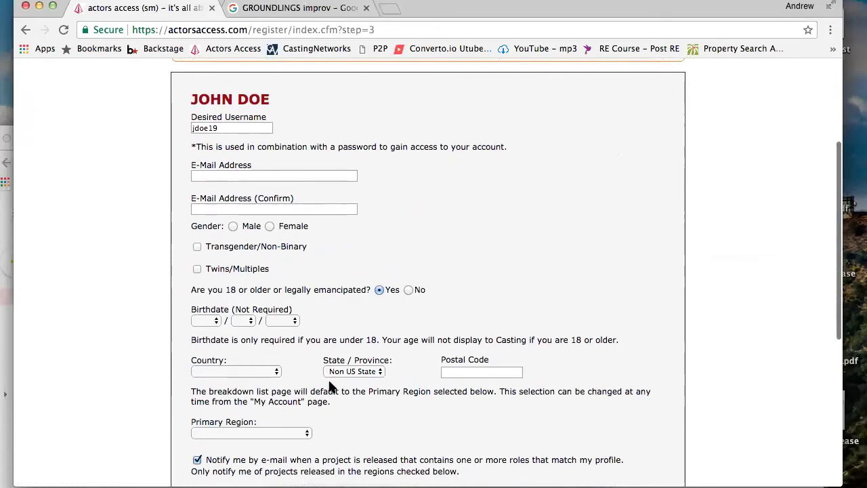
pyautogui.scroll(-5, 331, 386)
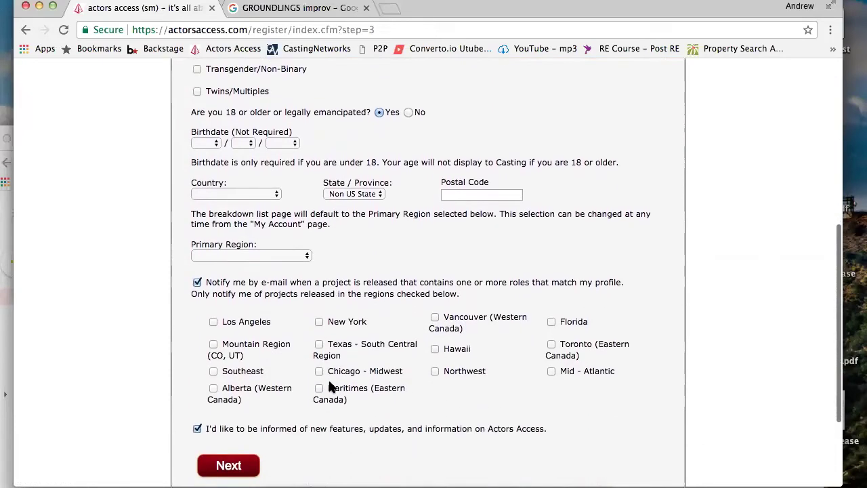
pyautogui.click(230, 380)
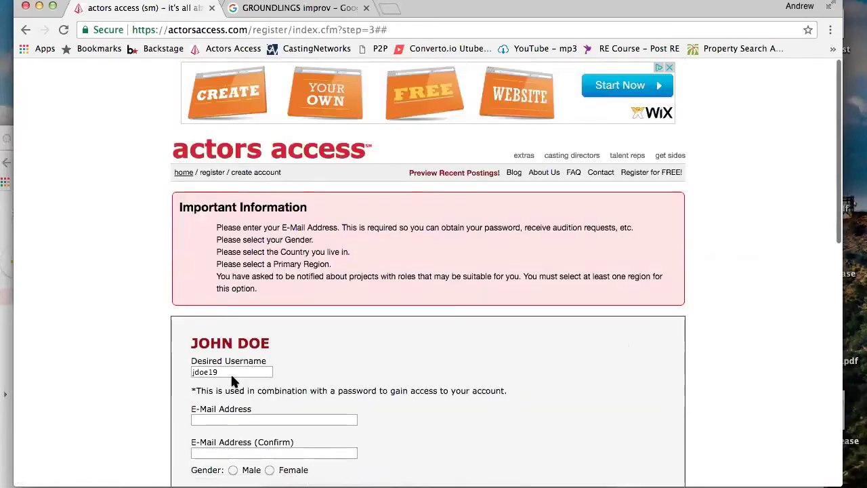
# Scroll through the Important Information errors, then follow the 'home' breadcrumb to the Actors Access home page
pyautogui.scroll(-10, 231, 382)
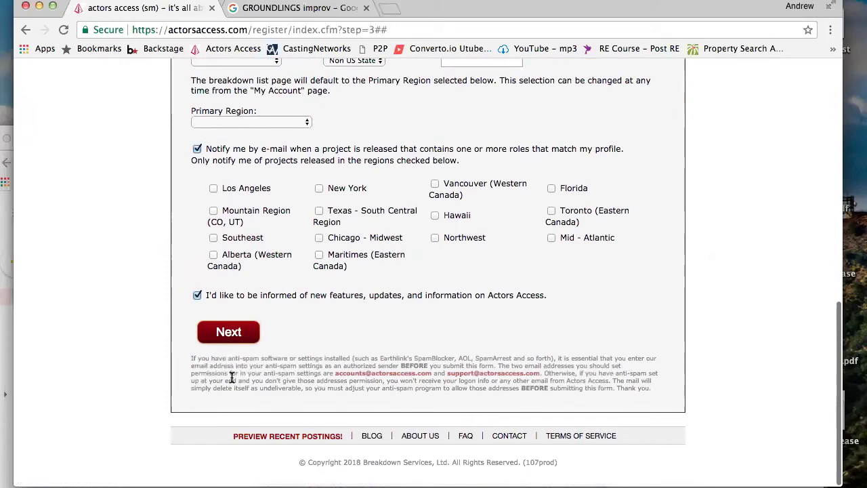
pyautogui.scroll(10, 232, 377)
pyautogui.scroll(-3, 231, 377)
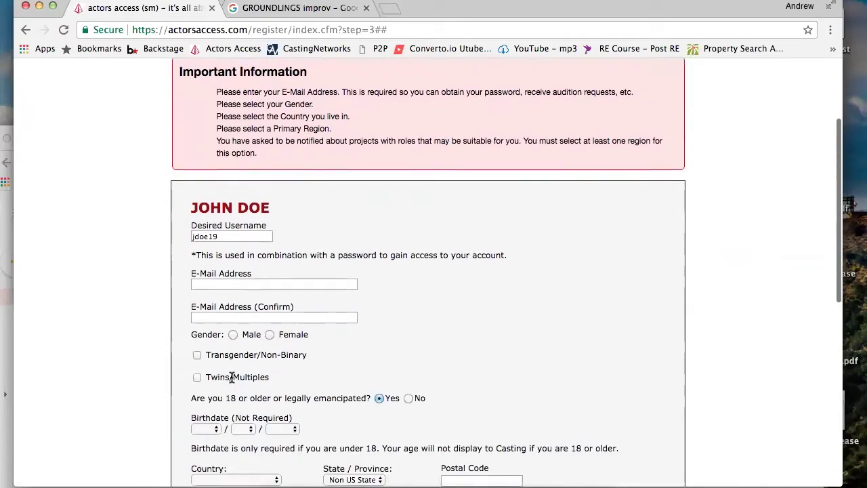
pyautogui.scroll(-5, 232, 377)
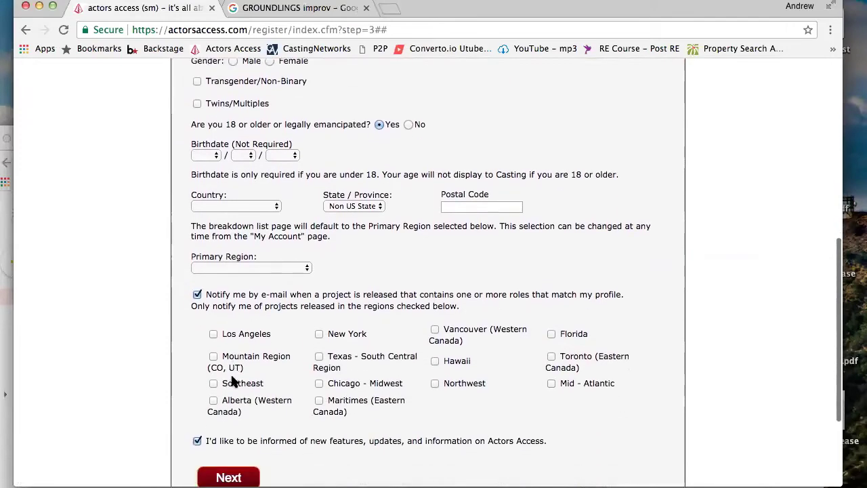
pyautogui.scroll(-3, 231, 382)
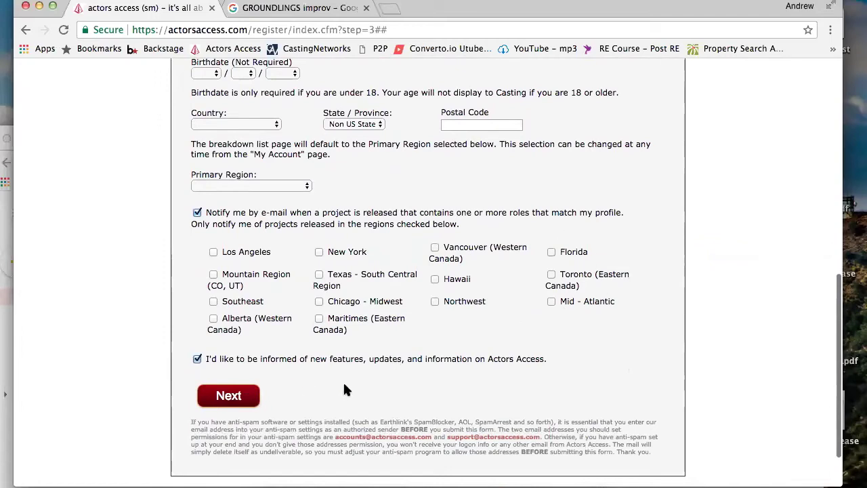
pyautogui.scroll(8, 343, 384)
pyautogui.scroll(-1, 344, 386)
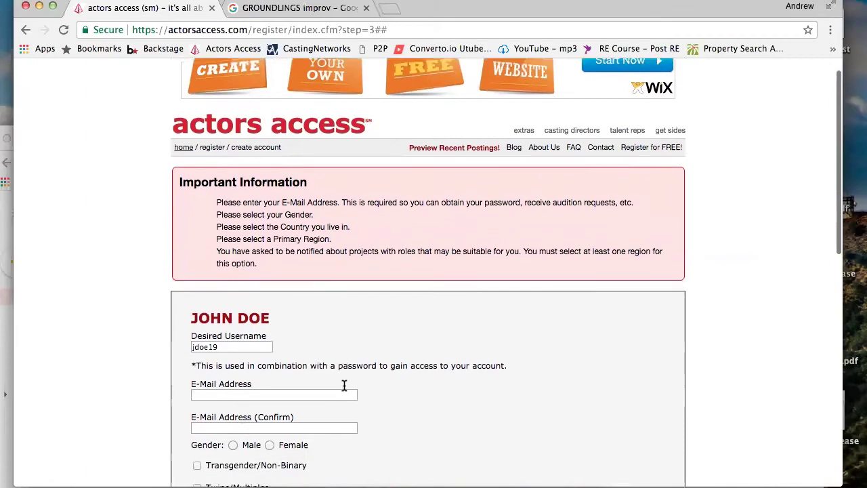
pyautogui.scroll(-2, 344, 386)
pyautogui.scroll(-5, 344, 388)
pyautogui.scroll(4, 344, 389)
pyautogui.scroll(-1, 344, 388)
pyautogui.scroll(-1, 343, 380)
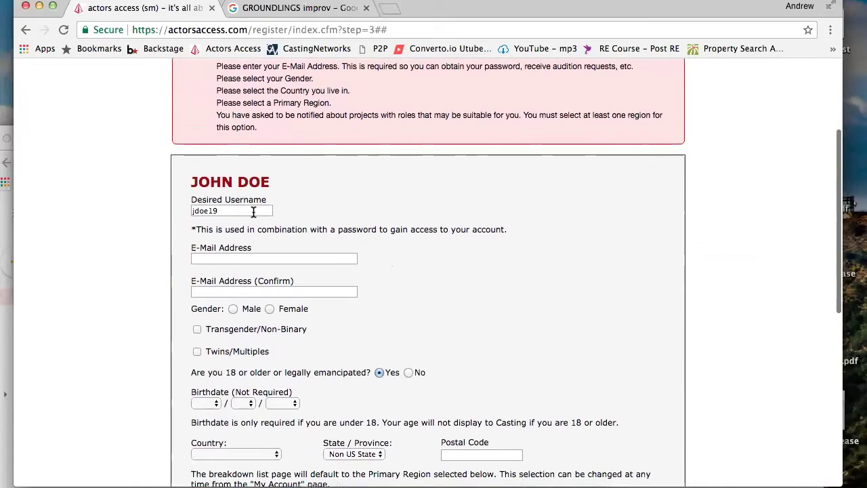
pyautogui.scroll(5, 253, 212)
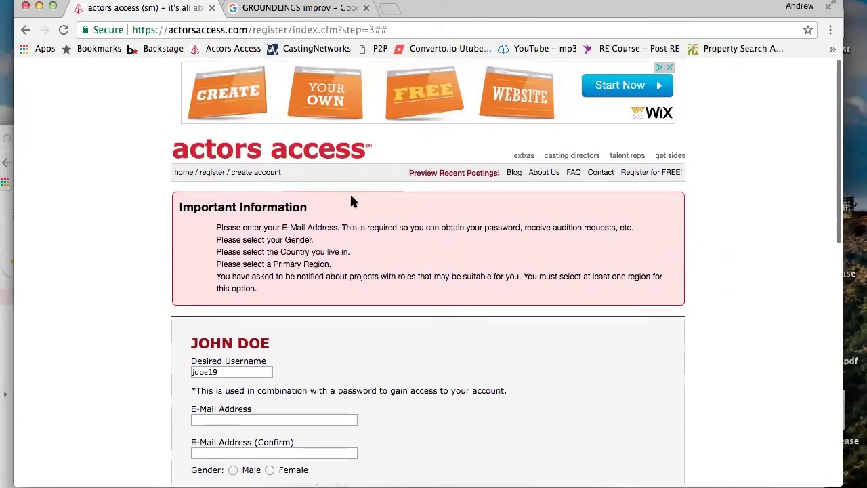
pyautogui.scroll(-6, 279, 300)
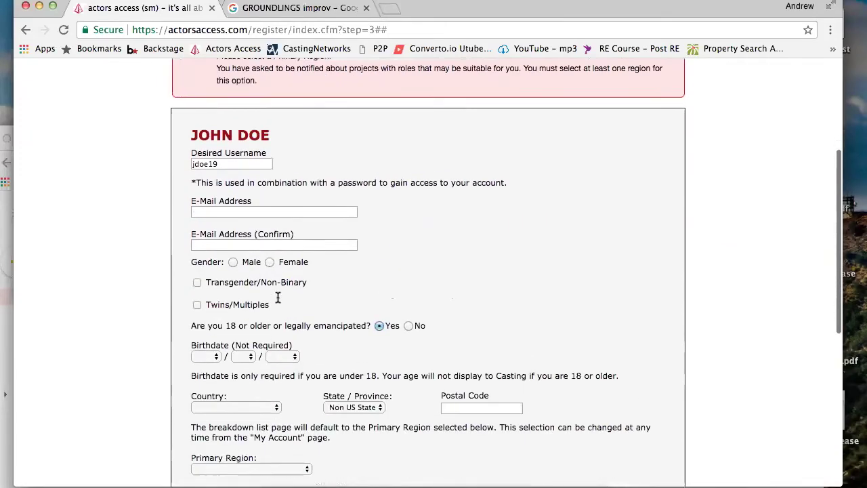
pyautogui.scroll(6, 277, 292)
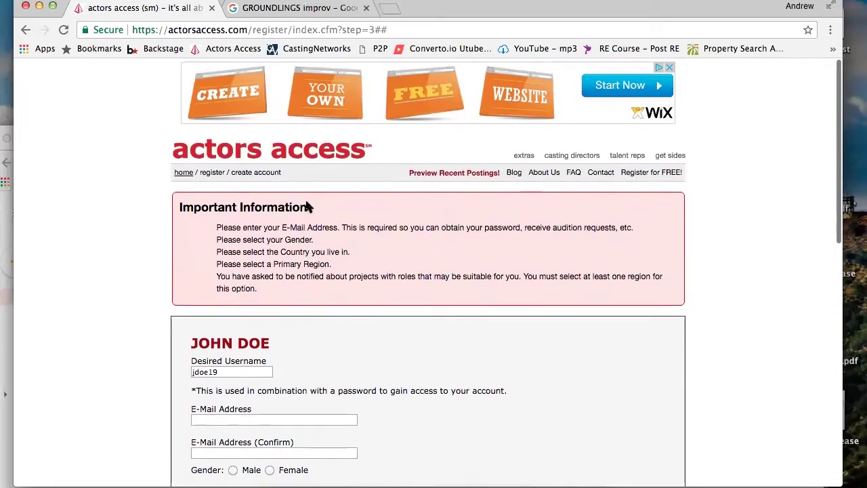
pyautogui.click(184, 173)
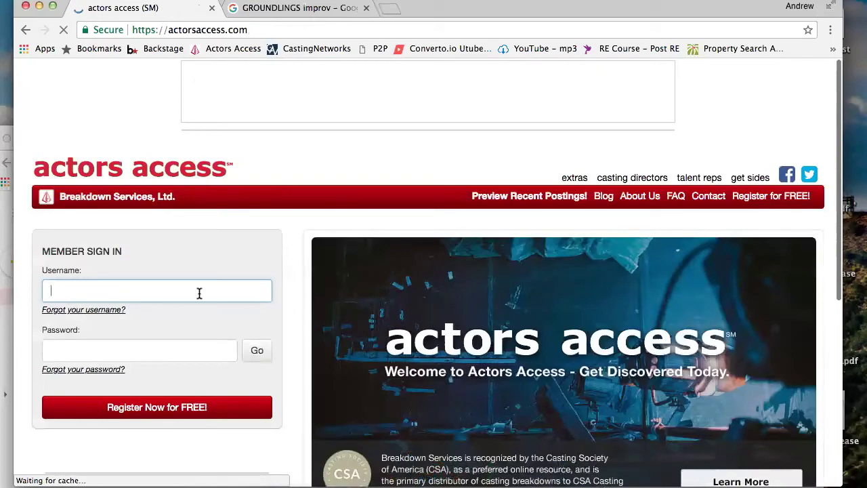
# Sign in through Member Sign In with the account username and password
pyautogui.write('aottolia')
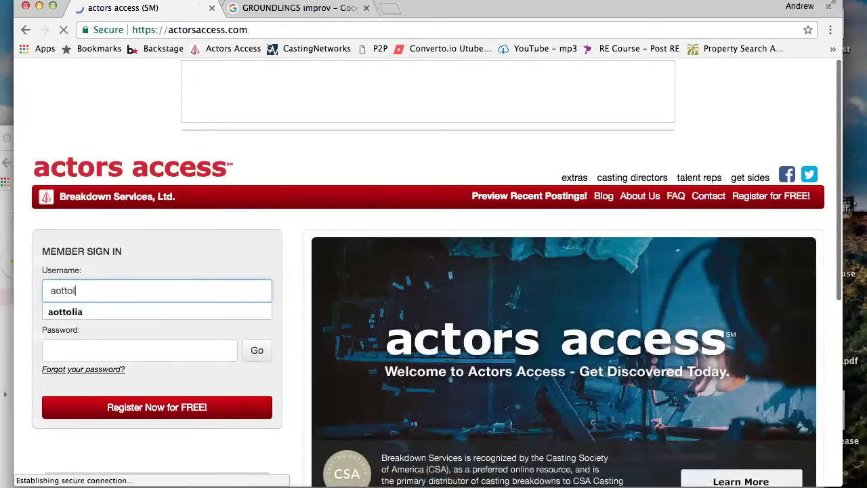
pyautogui.click(178, 348)
pyautogui.write('***********')
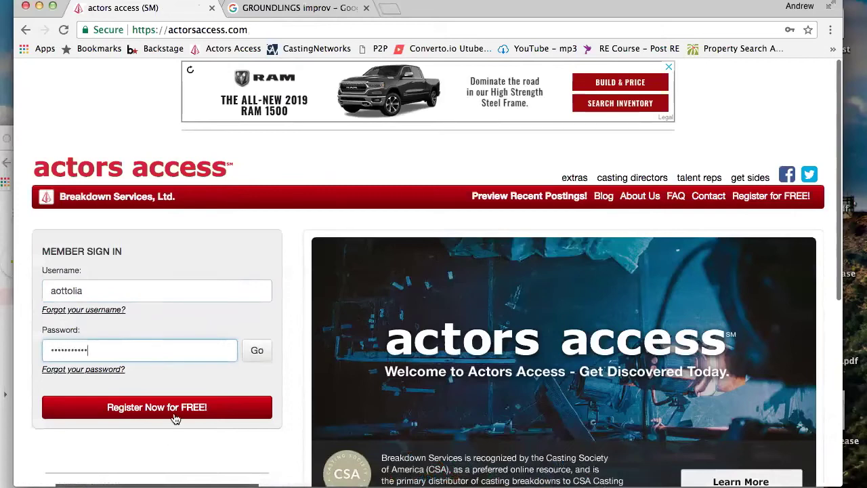
pyautogui.click(257, 351)
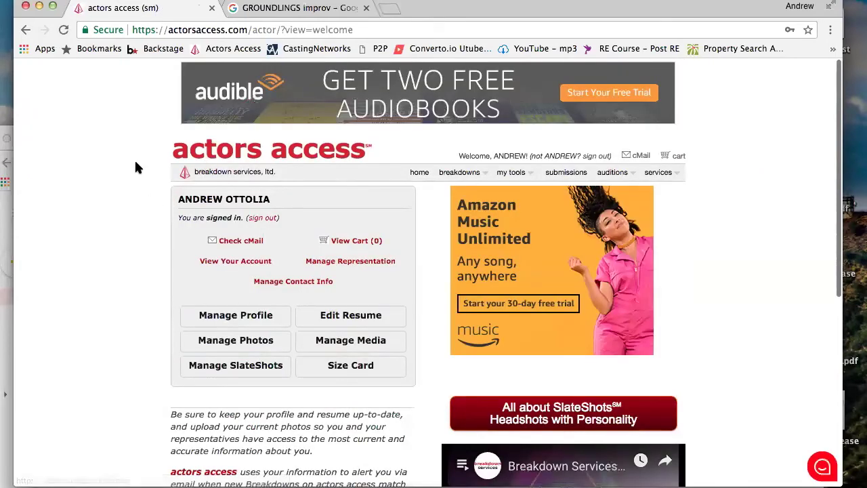
pyautogui.scroll(-1, 136, 163)
pyautogui.scroll(1, 134, 159)
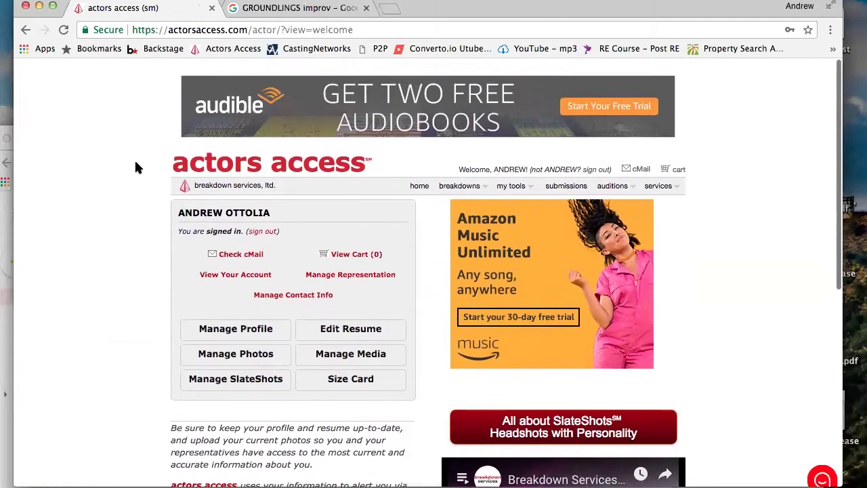
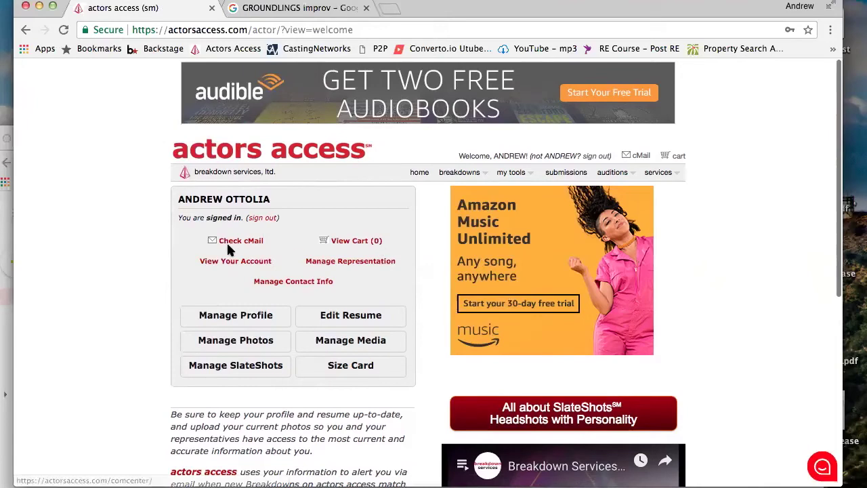
# Scroll up and down the signed-in welcome page to look over its options
pyautogui.scroll(-5, 145, 276)
pyautogui.scroll(2, 145, 277)
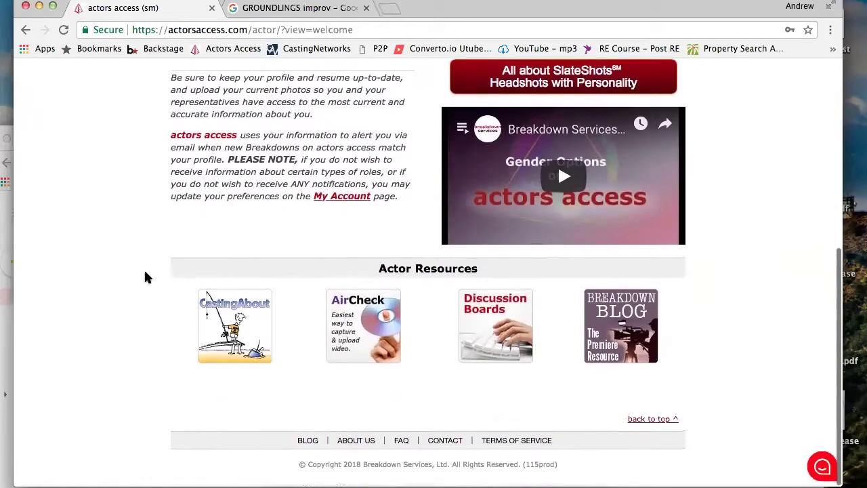
pyautogui.scroll(3, 145, 276)
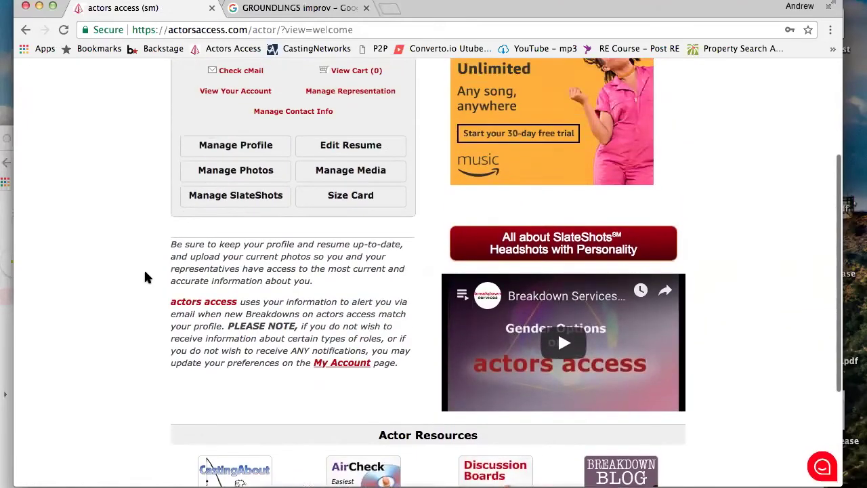
pyautogui.scroll(-5, 145, 277)
pyautogui.scroll(4, 145, 276)
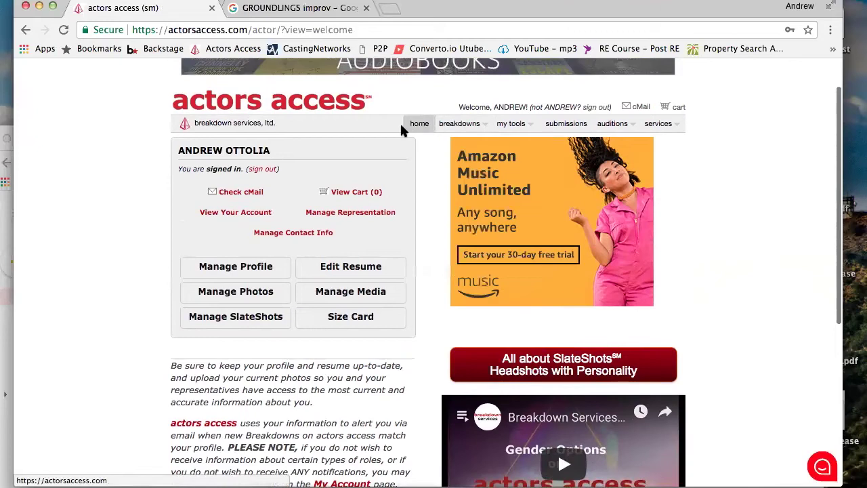
pyautogui.scroll(1, 254, 131)
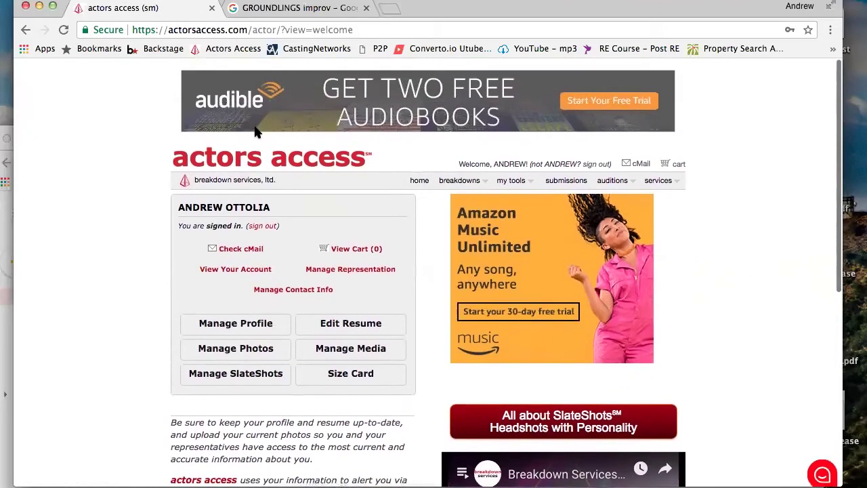
pyautogui.scroll(-1, 255, 129)
pyautogui.scroll(1, 254, 128)
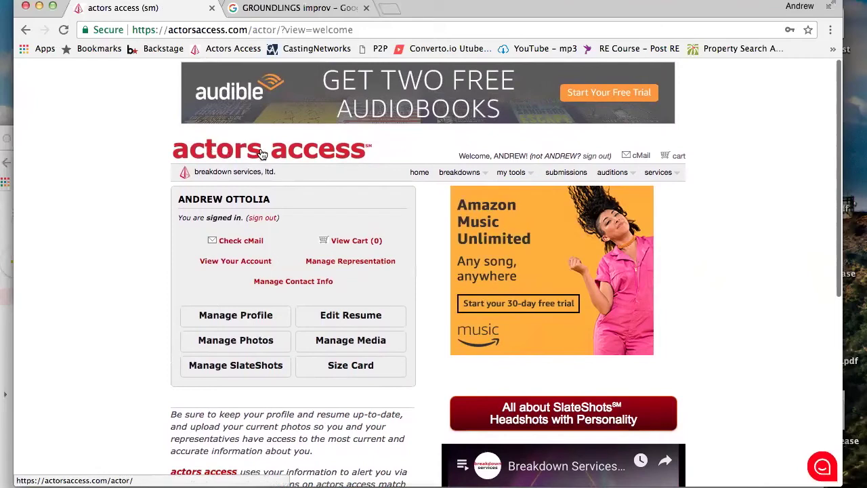
pyautogui.scroll(-1, 262, 155)
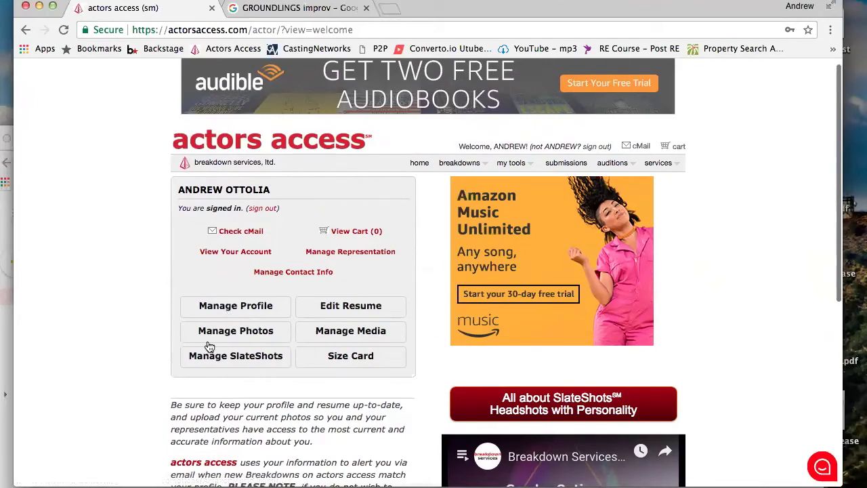
# Browse the cMail message inbox, then return to the welcome page
pyautogui.click(236, 233)
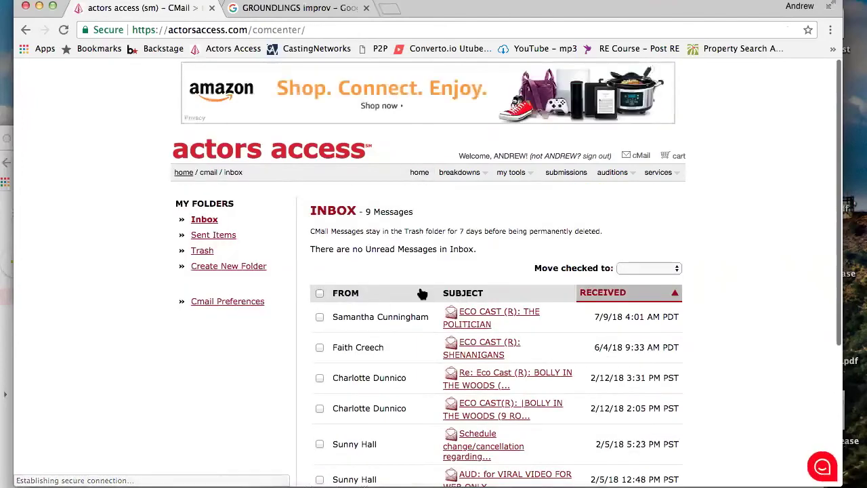
pyautogui.scroll(-2, 418, 291)
pyautogui.scroll(-3, 420, 292)
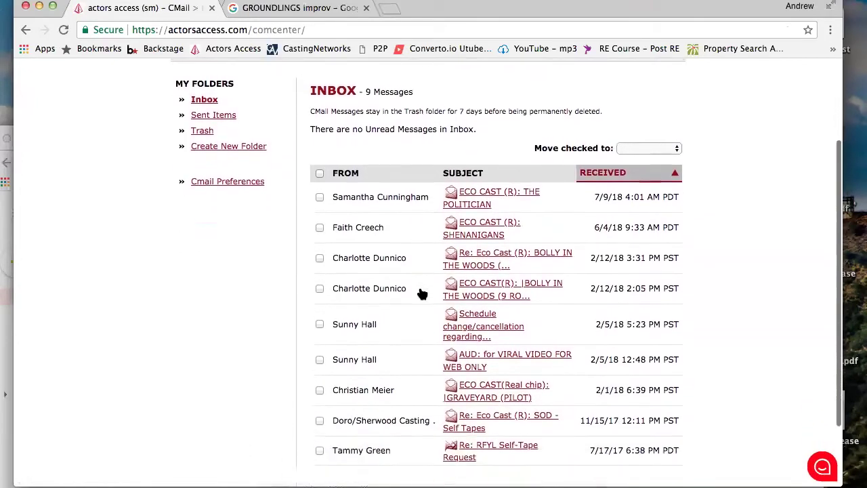
pyautogui.scroll(-2, 421, 291)
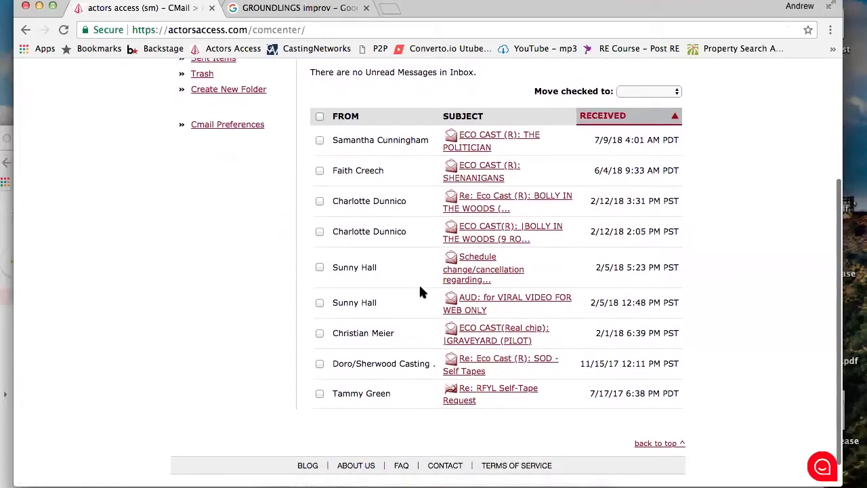
pyautogui.scroll(5, 420, 291)
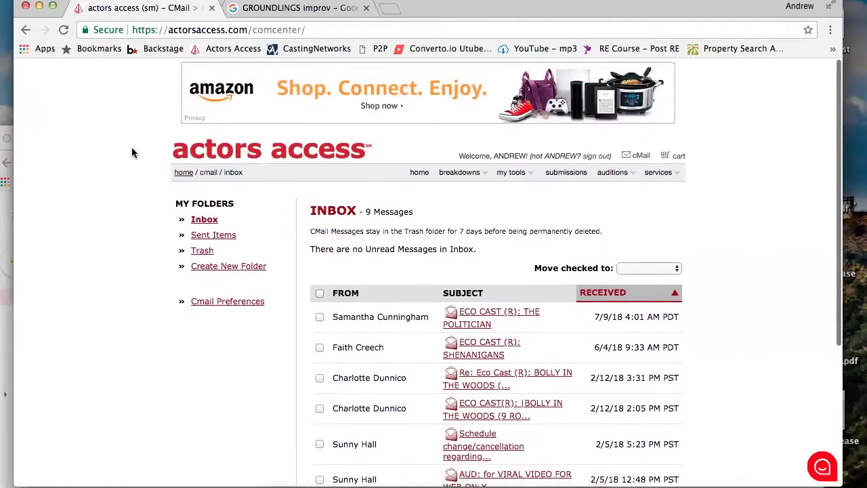
pyautogui.click(22, 29)
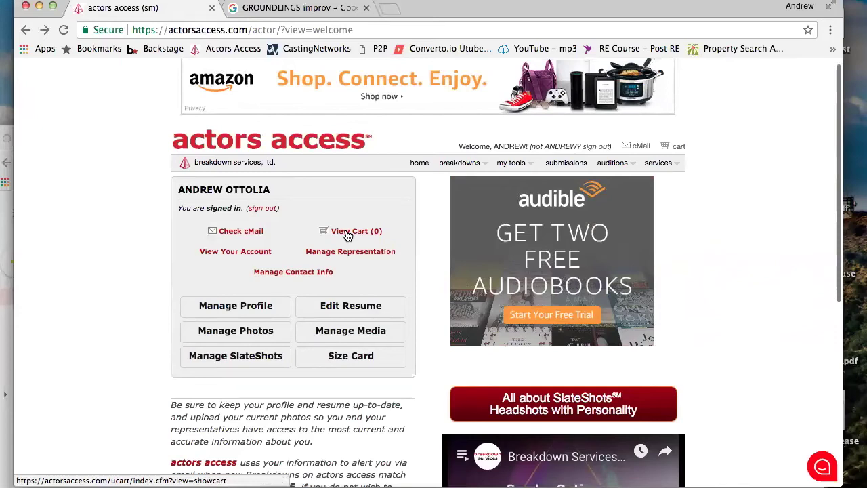
# Look over the account settings and notification preferences, then go back to the welcome page
pyautogui.click(246, 256)
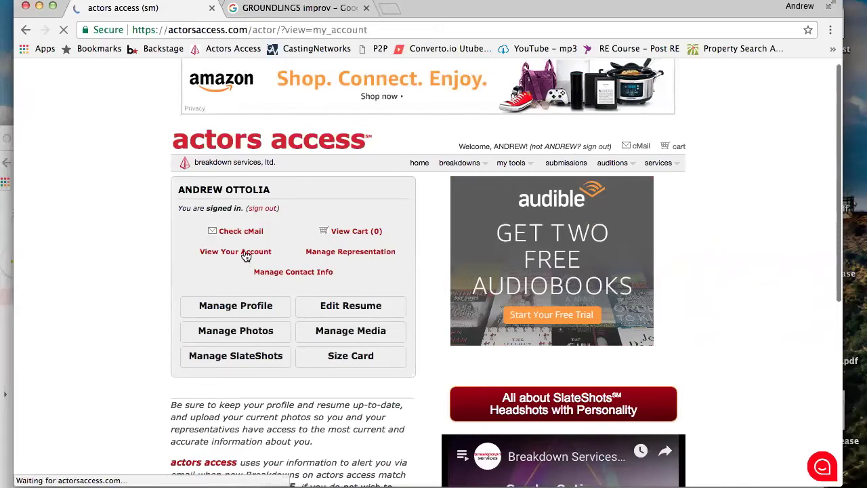
pyautogui.scroll(-3, 384, 295)
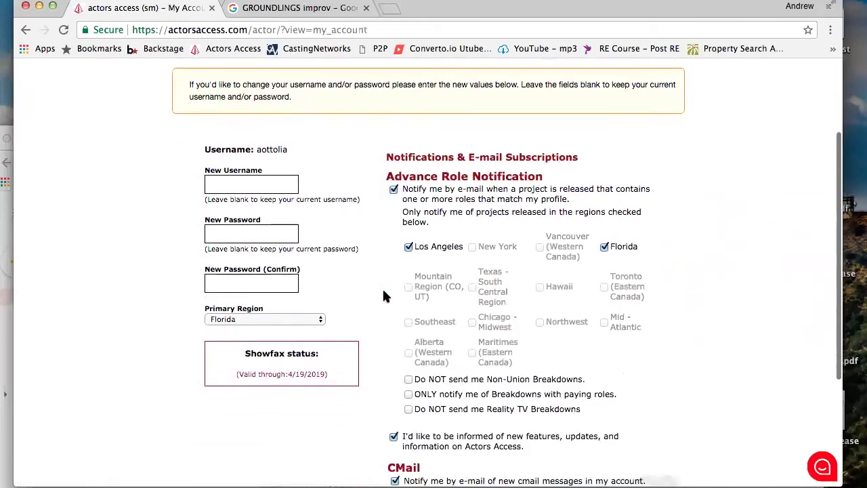
pyautogui.scroll(1, 382, 296)
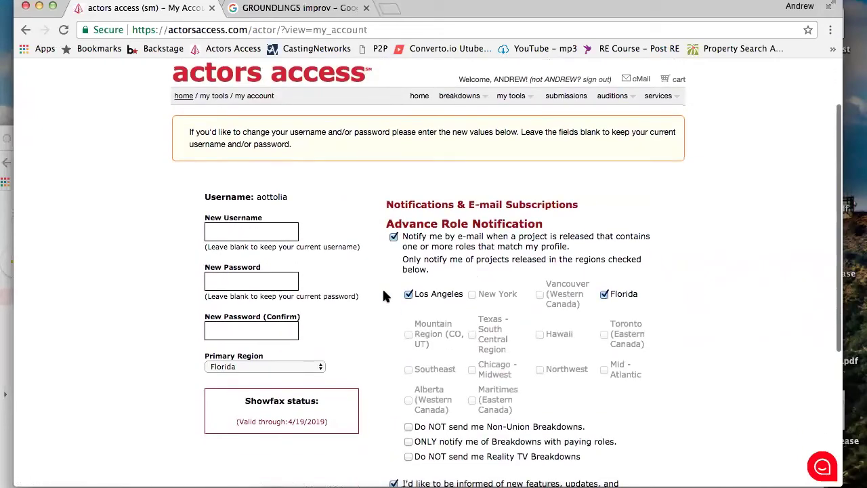
pyautogui.scroll(-2, 383, 296)
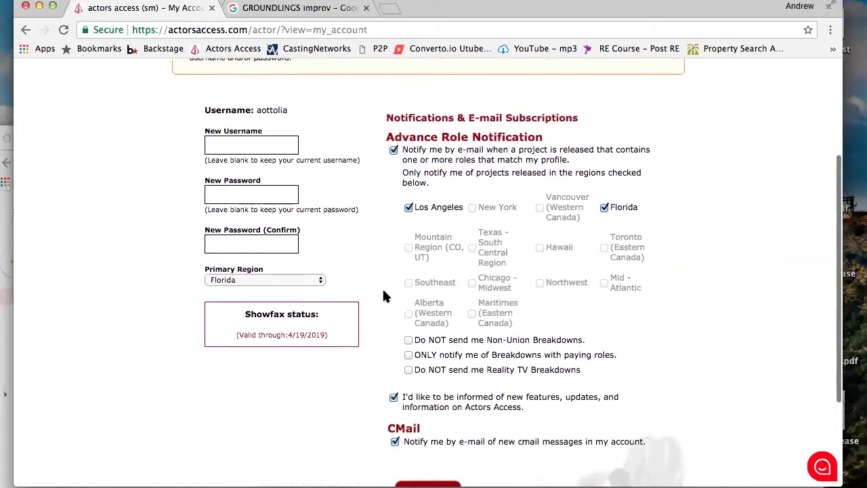
pyautogui.scroll(-3, 383, 296)
pyautogui.scroll(6, 387, 290)
pyautogui.scroll(-2, 387, 294)
pyautogui.scroll(1, 386, 294)
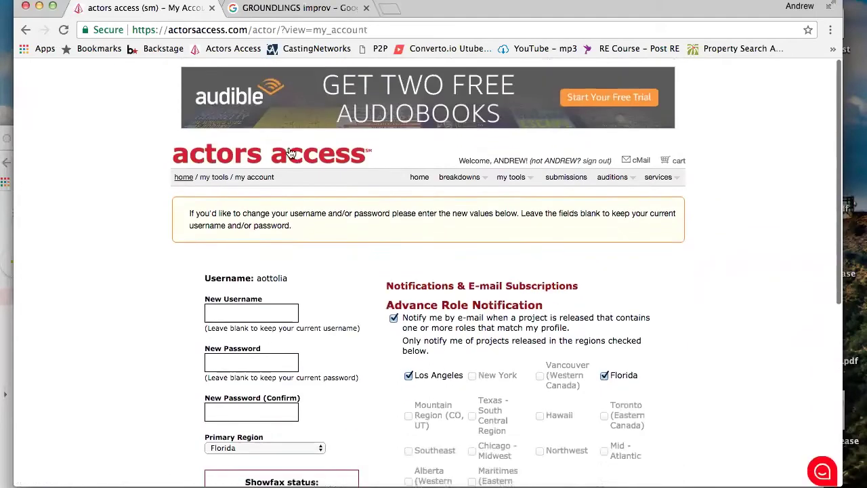
pyautogui.click(187, 176)
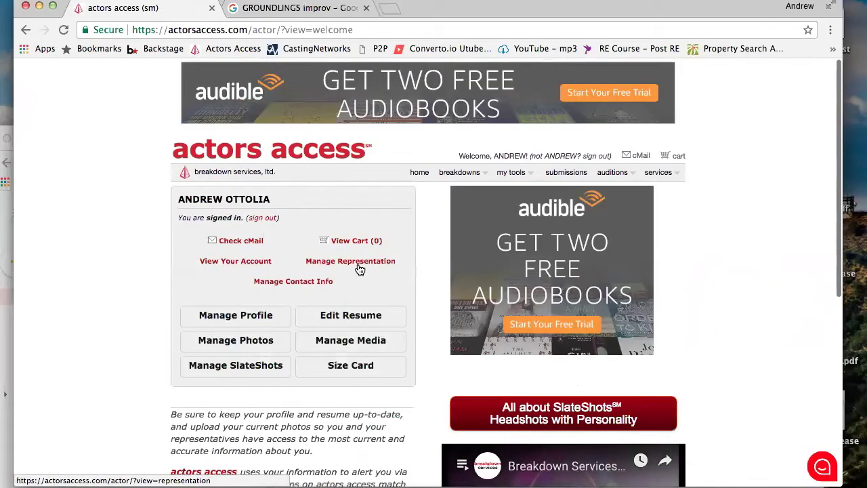
# Open Manage Representation and review both agencies tagged Commercial, Theatrical, Equity and SAG-AFTRA
pyautogui.scroll(-5, 360, 269)
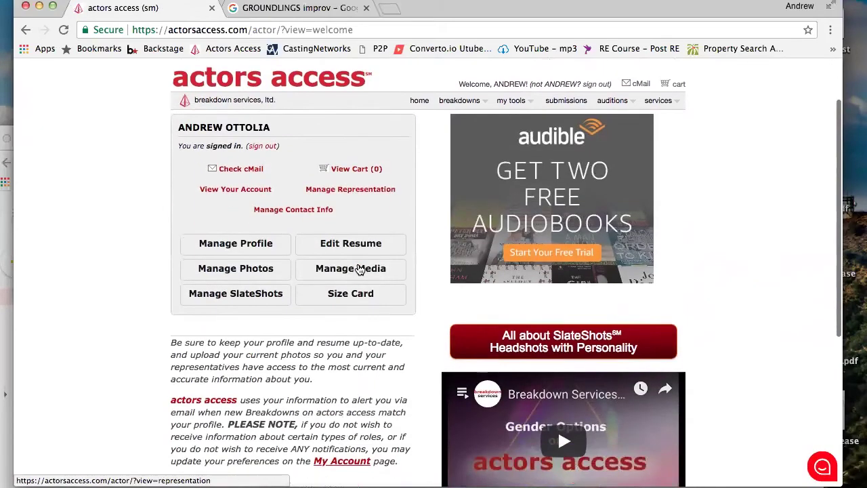
pyautogui.scroll(3, 359, 269)
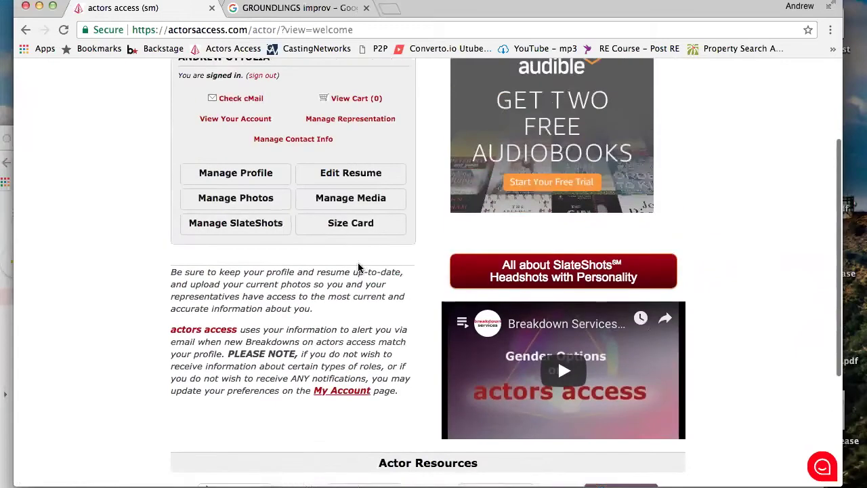
pyautogui.scroll(2, 359, 269)
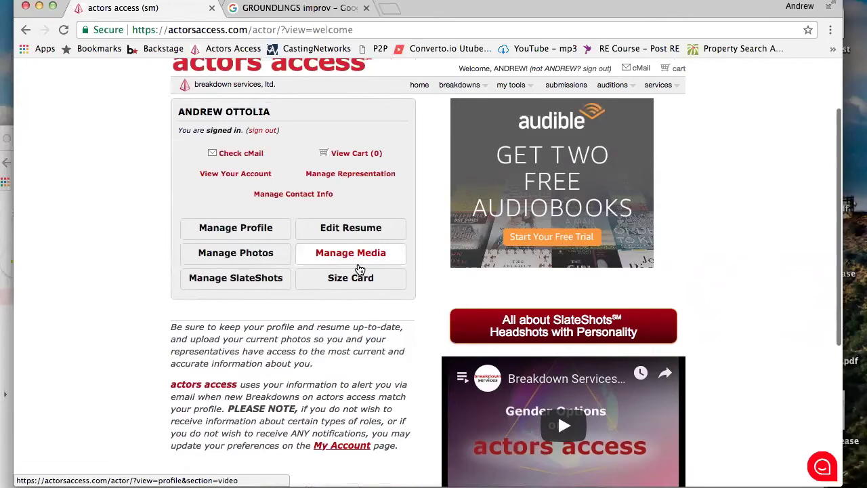
pyautogui.moveTo(618, 91)
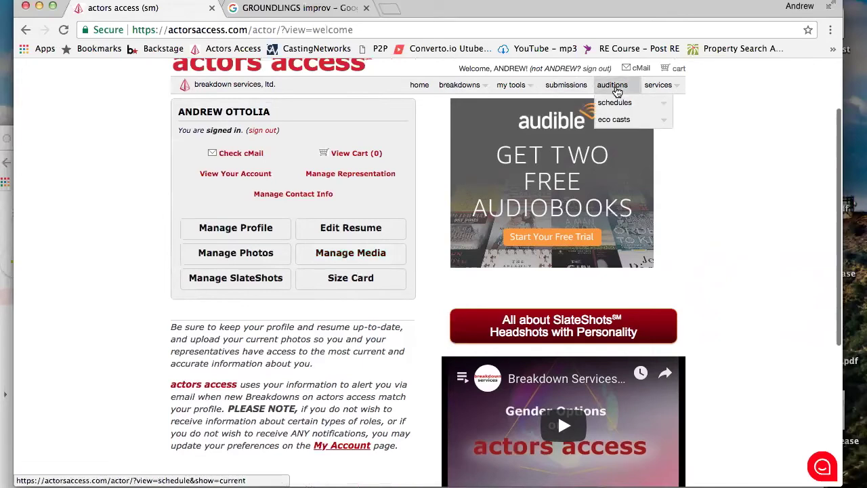
pyautogui.moveTo(681, 89)
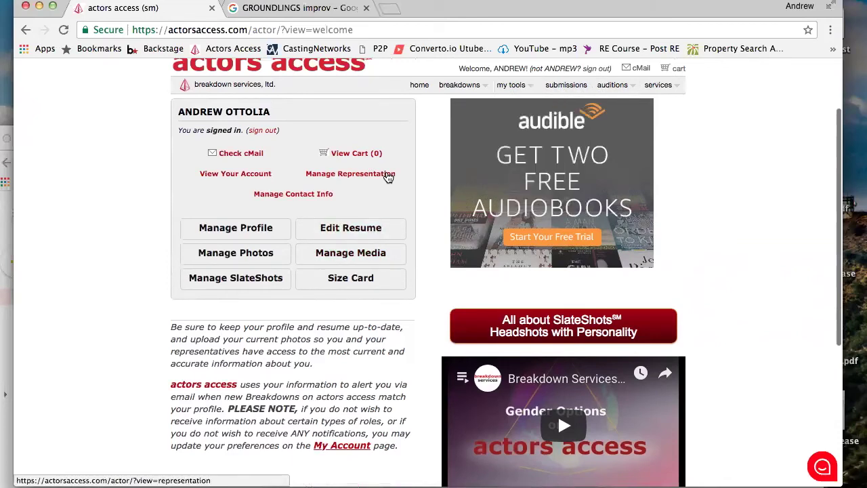
pyautogui.click(388, 175)
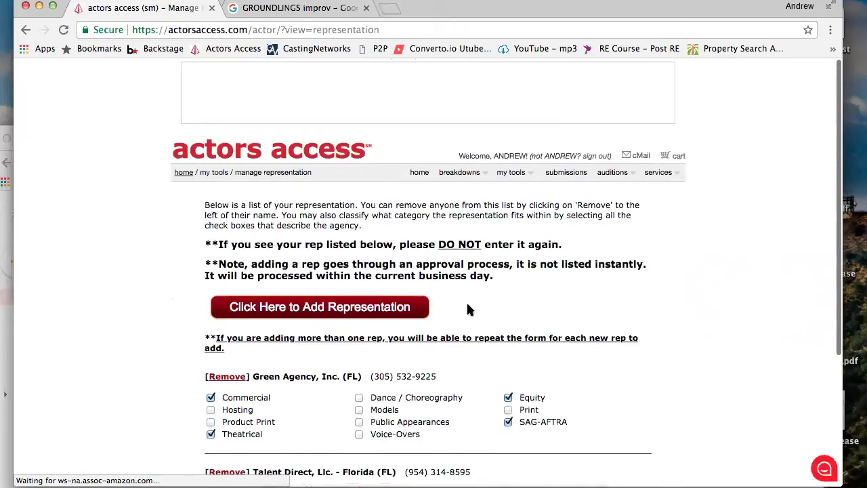
pyautogui.scroll(-5, 466, 307)
pyautogui.scroll(-2, 468, 309)
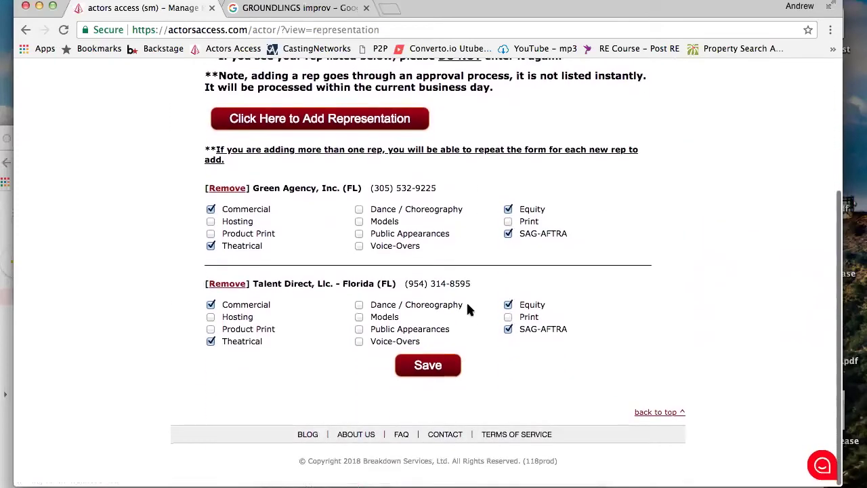
pyautogui.scroll(1, 461, 309)
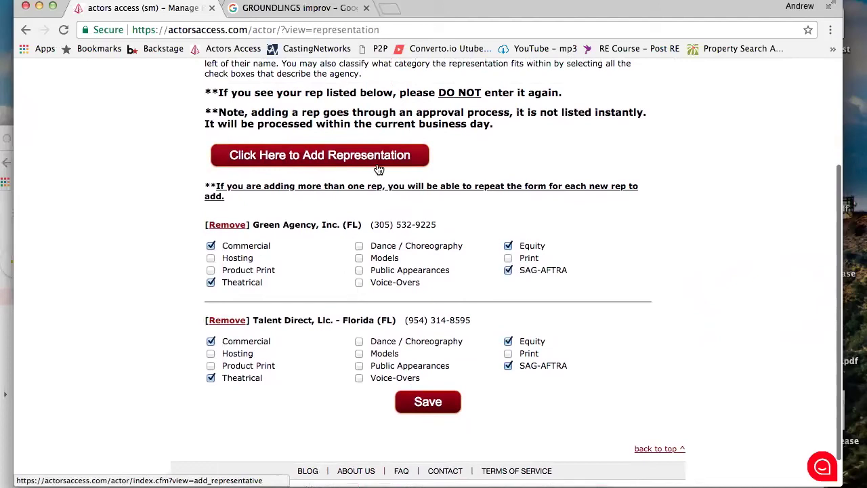
pyautogui.scroll(5, 150, 187)
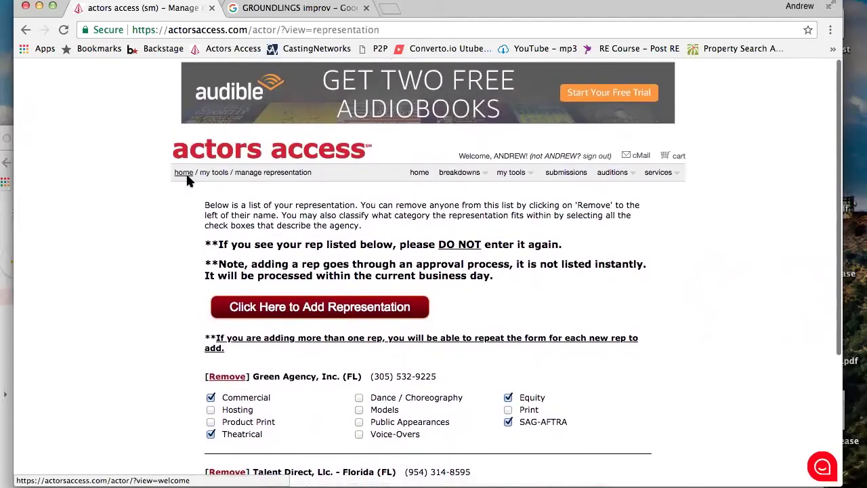
# Revisit the account settings and notification preferences, then go back to the home page
pyautogui.click(184, 172)
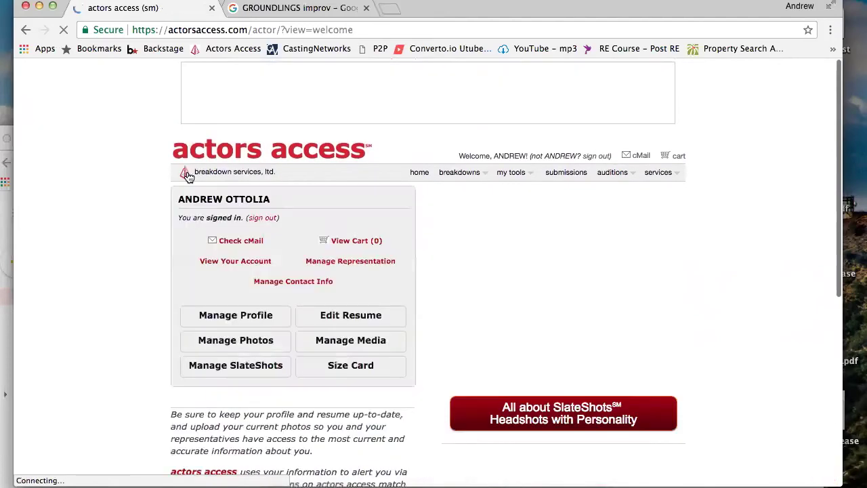
pyautogui.click(255, 263)
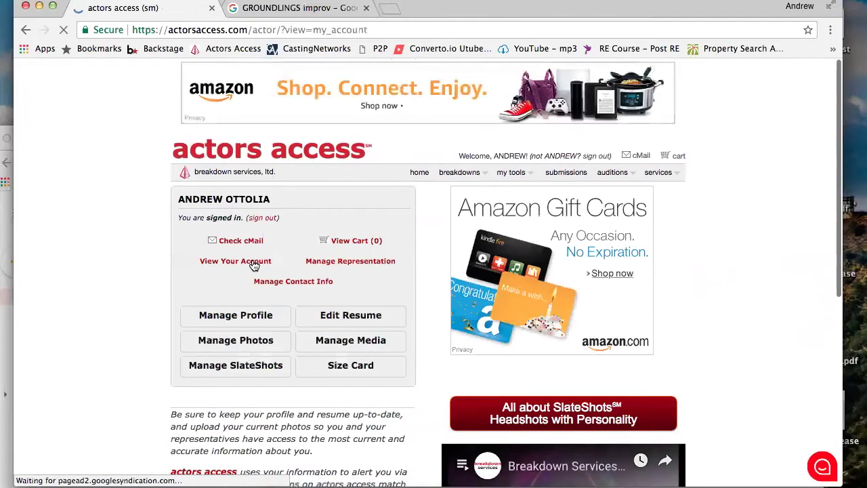
pyautogui.scroll(-4, 246, 246)
pyautogui.scroll(3, 446, 306)
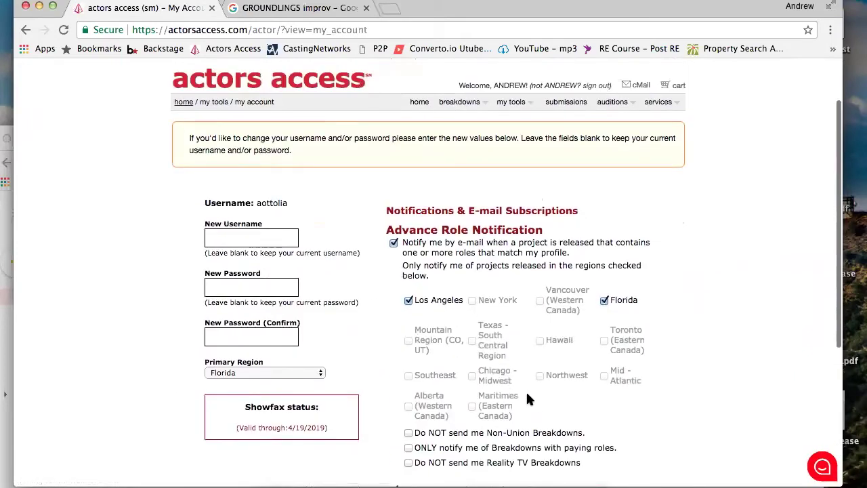
pyautogui.scroll(-3, 526, 390)
pyautogui.scroll(1, 526, 391)
pyautogui.scroll(1, 521, 383)
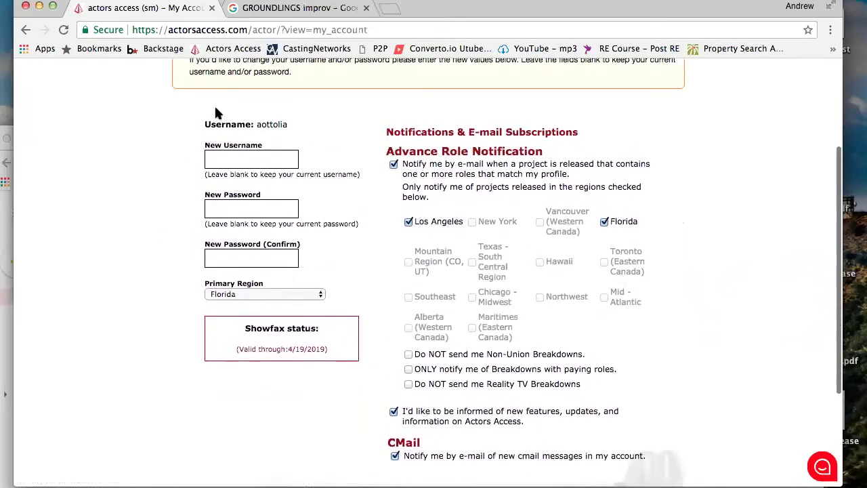
pyautogui.scroll(3, 215, 113)
pyautogui.click(184, 174)
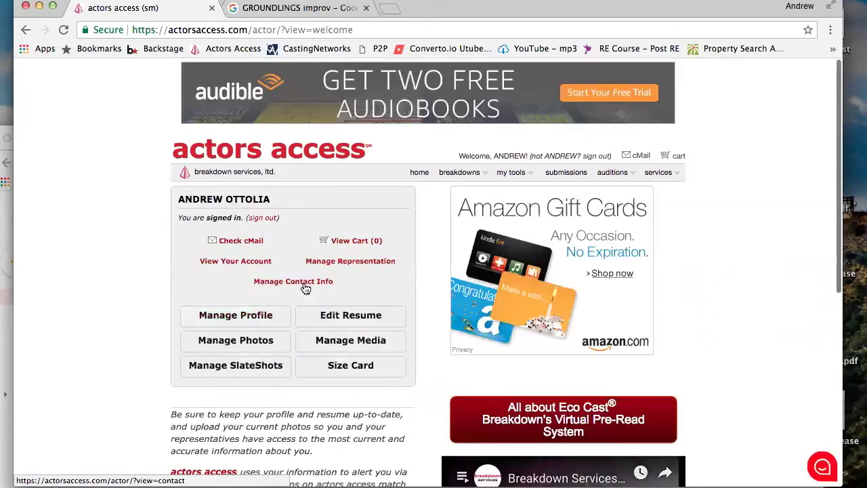
# Scroll through the Manage Contact Info form, then return home via the breadcrumb
pyautogui.click(305, 281)
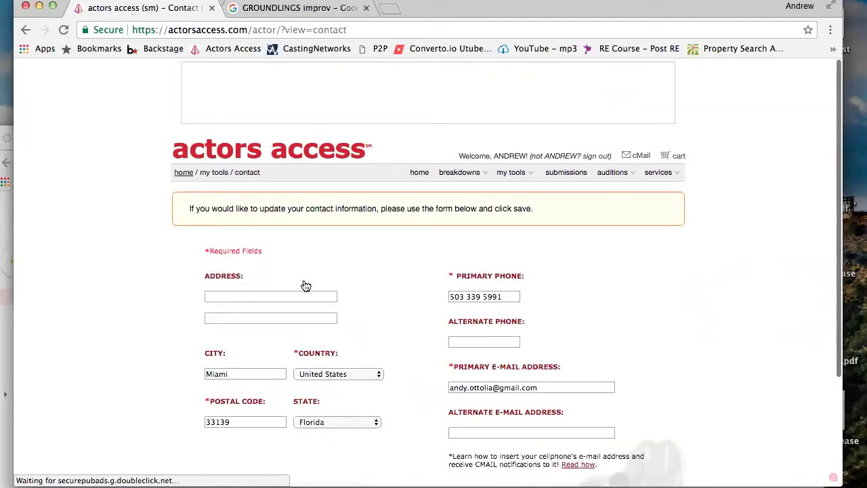
pyautogui.scroll(-3, 305, 285)
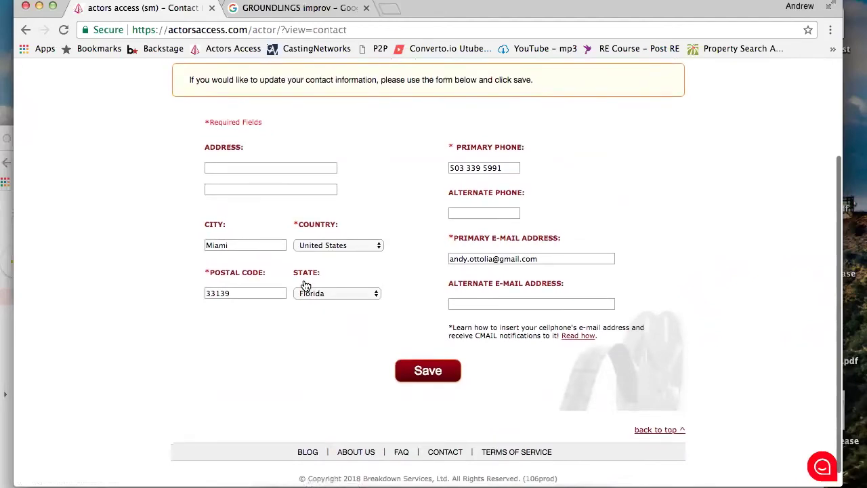
pyautogui.scroll(2, 306, 285)
pyautogui.scroll(2, 363, 224)
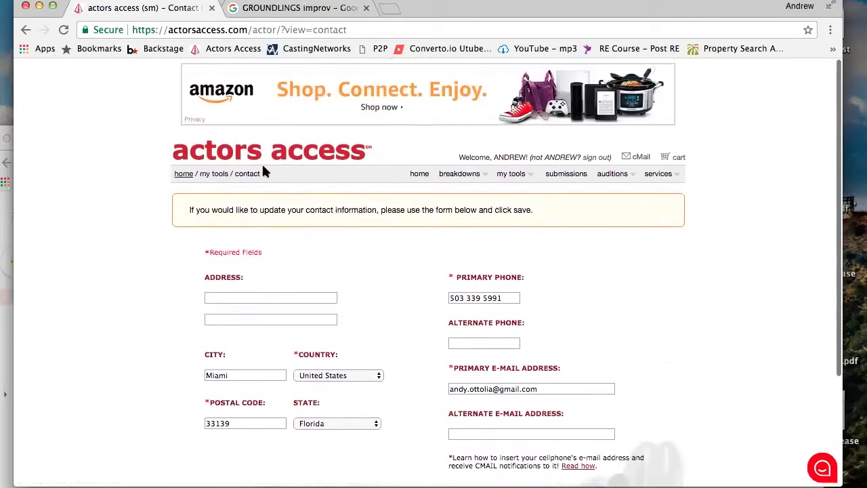
pyautogui.click(183, 176)
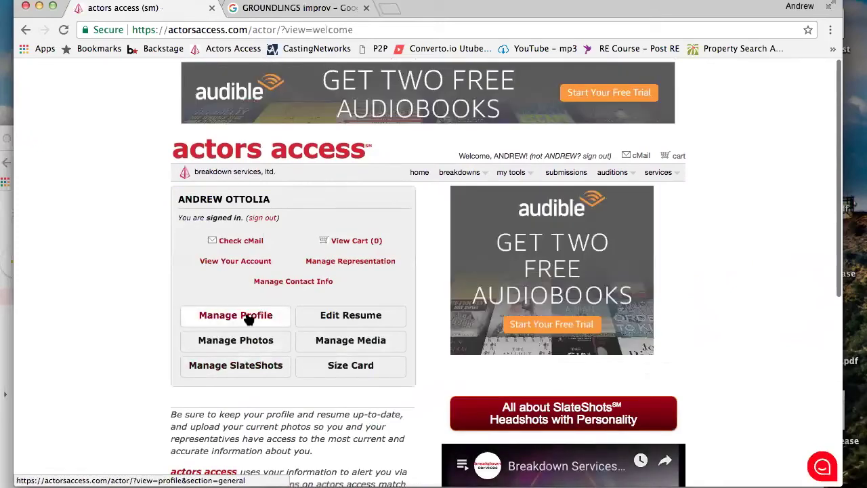
# Go from Manage Profile to About Me and review the general details and union status
pyautogui.click(250, 319)
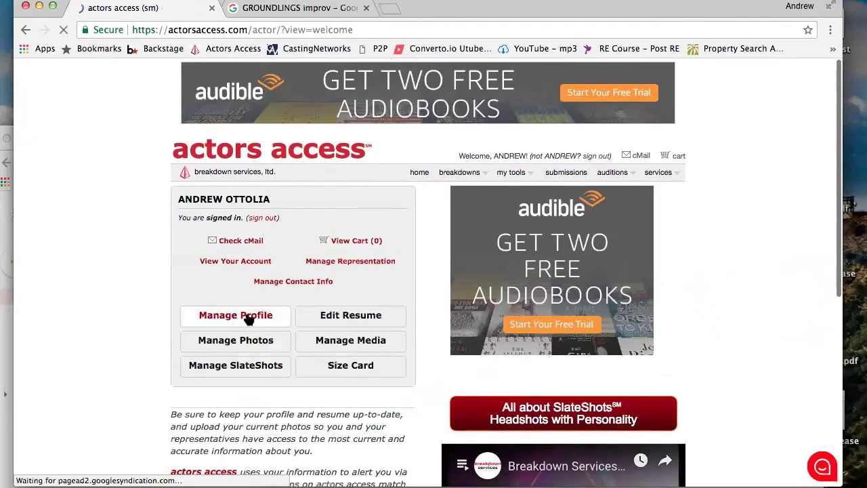
pyautogui.scroll(-2, 327, 227)
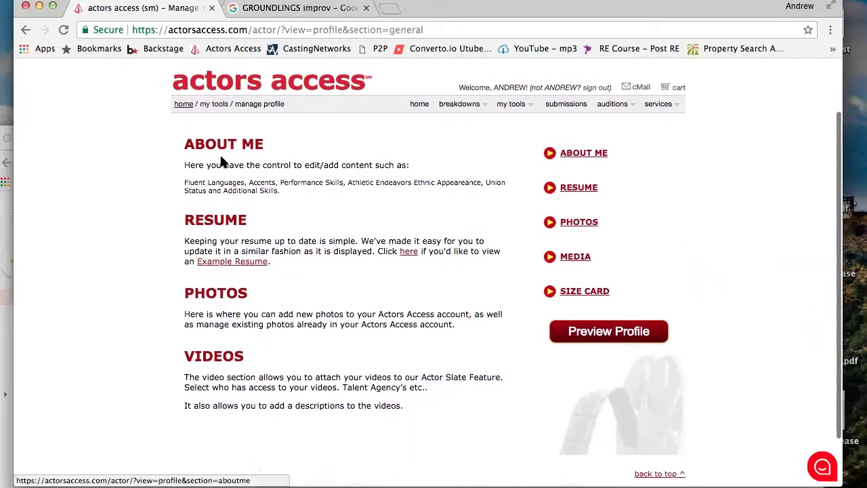
pyautogui.click(584, 153)
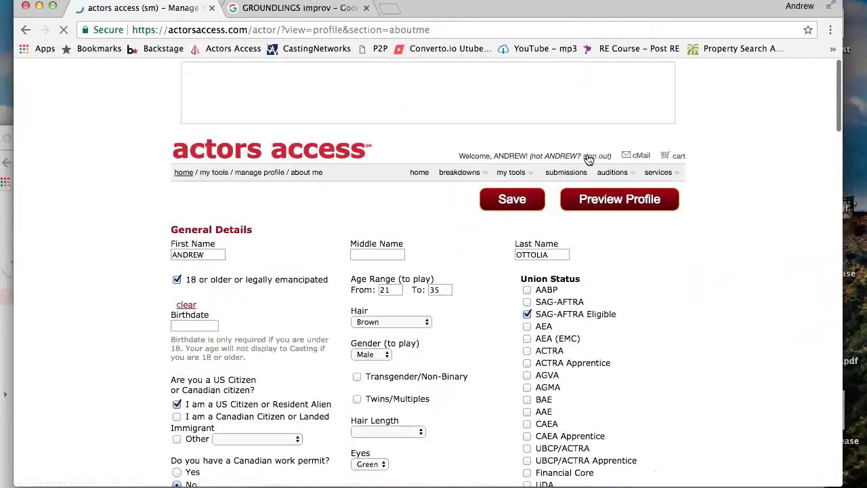
pyautogui.scroll(-3, 296, 249)
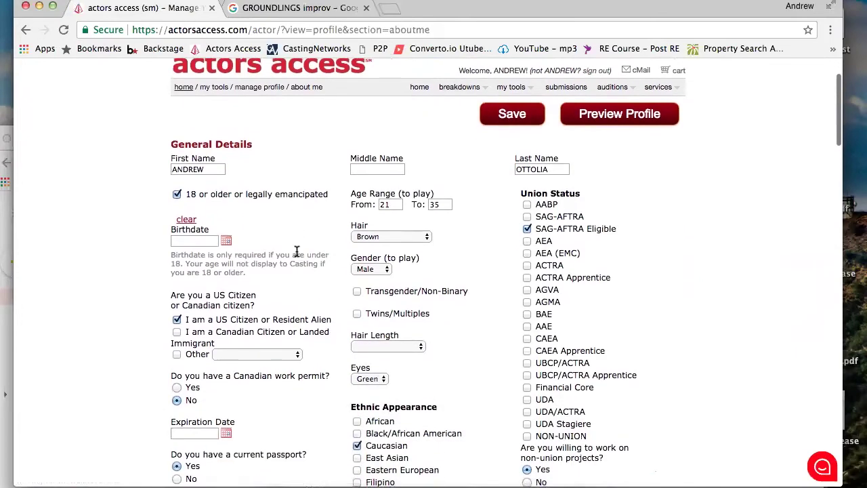
pyautogui.scroll(-10, 296, 252)
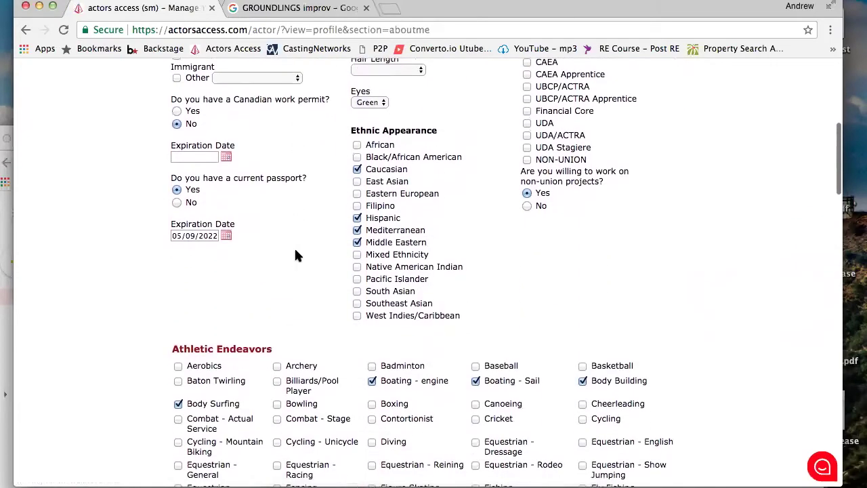
pyautogui.scroll(12, 296, 254)
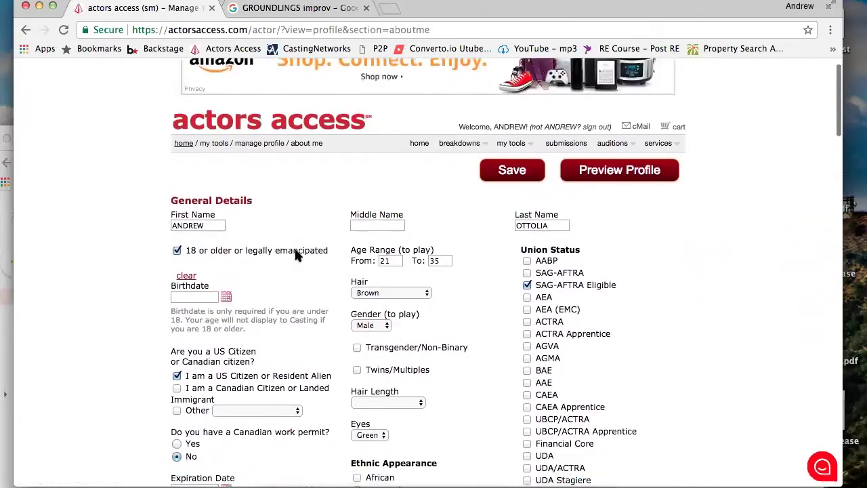
pyautogui.scroll(-3, 297, 254)
pyautogui.scroll(-4, 403, 217)
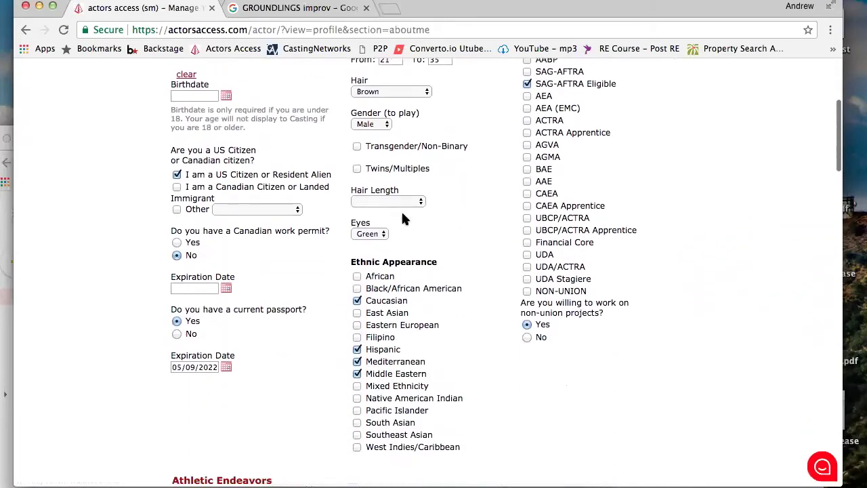
pyautogui.scroll(3, 538, 134)
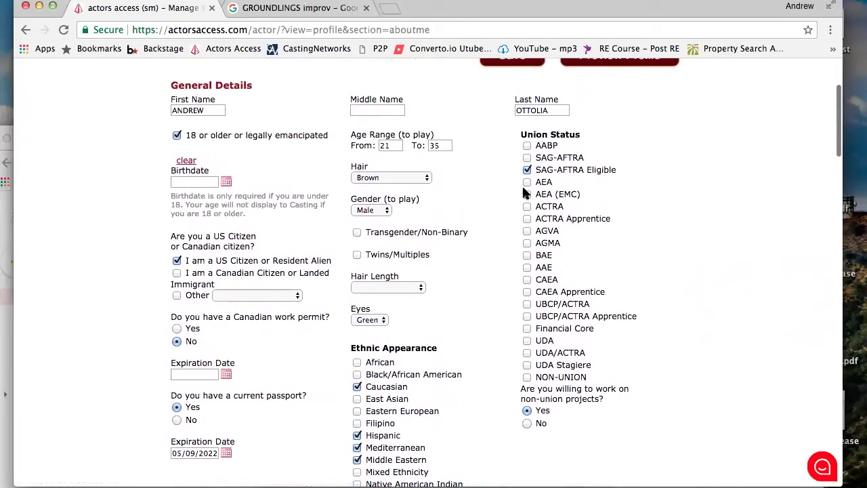
# Scroll through ethnic appearance, Athletic Endeavors and Performance Skills on the About Me page
pyautogui.scroll(-4, 362, 459)
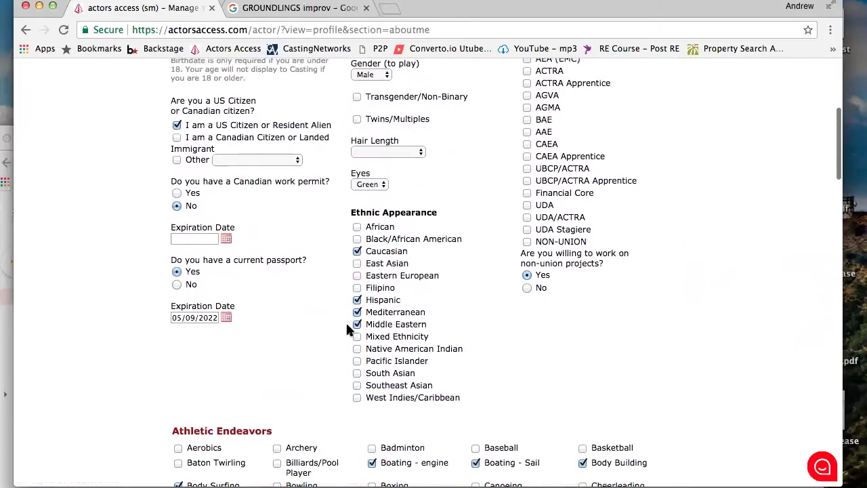
pyautogui.scroll(-9, 347, 329)
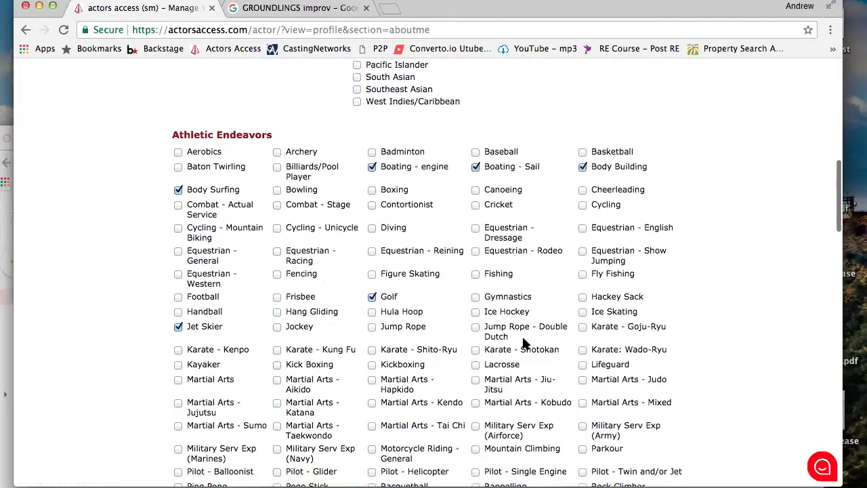
pyautogui.scroll(-5, 525, 343)
pyautogui.scroll(7, 523, 342)
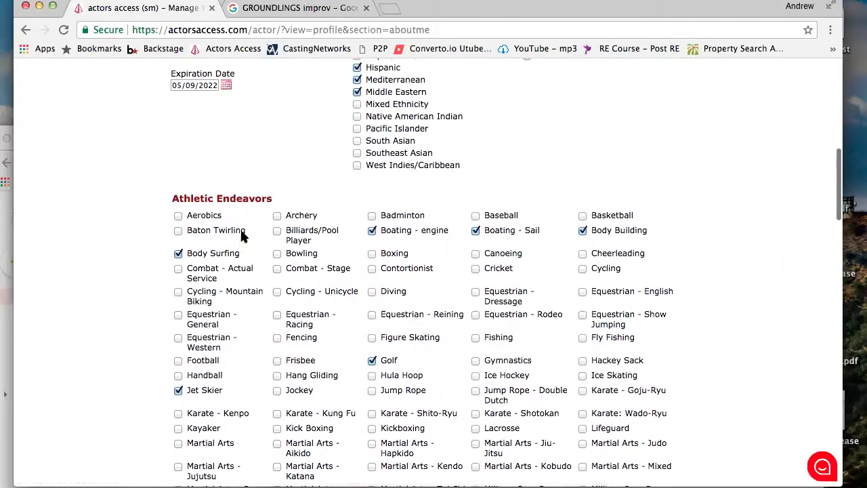
pyautogui.scroll(-3, 231, 215)
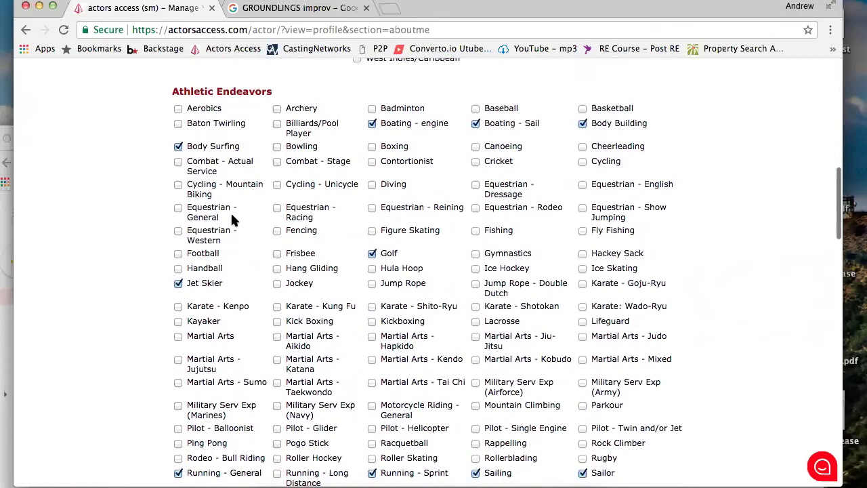
pyautogui.scroll(1, 231, 219)
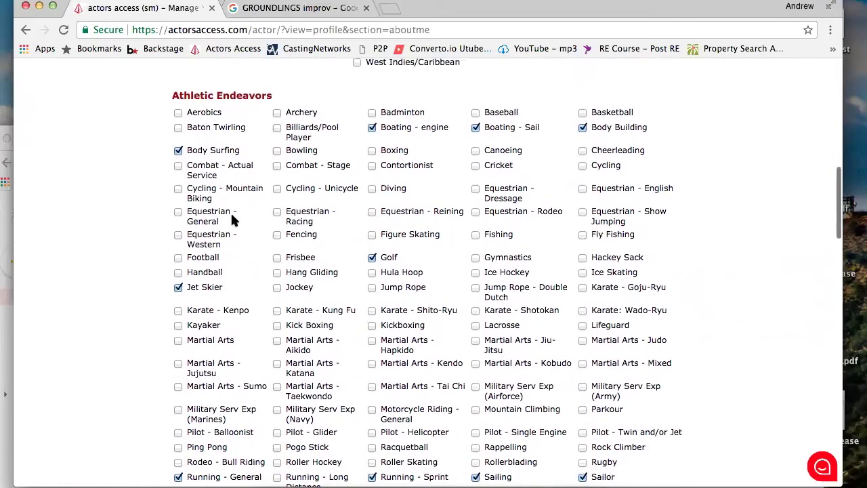
pyautogui.scroll(-9, 231, 219)
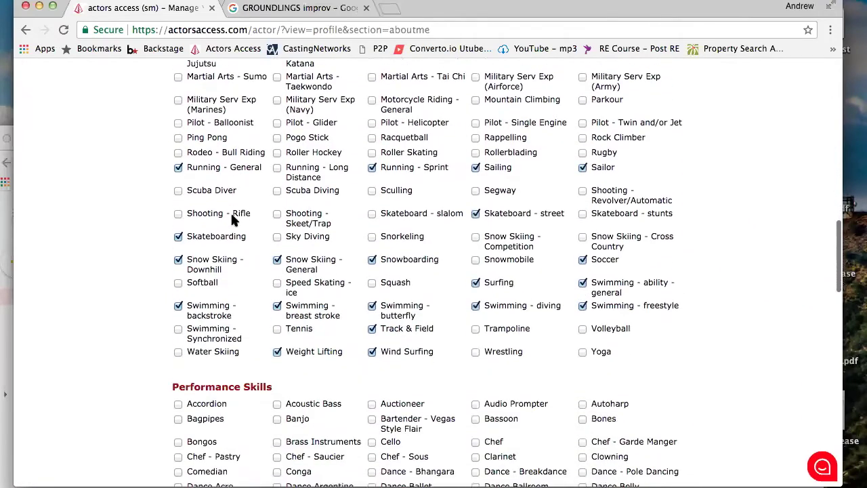
pyautogui.scroll(-3, 231, 219)
pyautogui.scroll(-9, 232, 219)
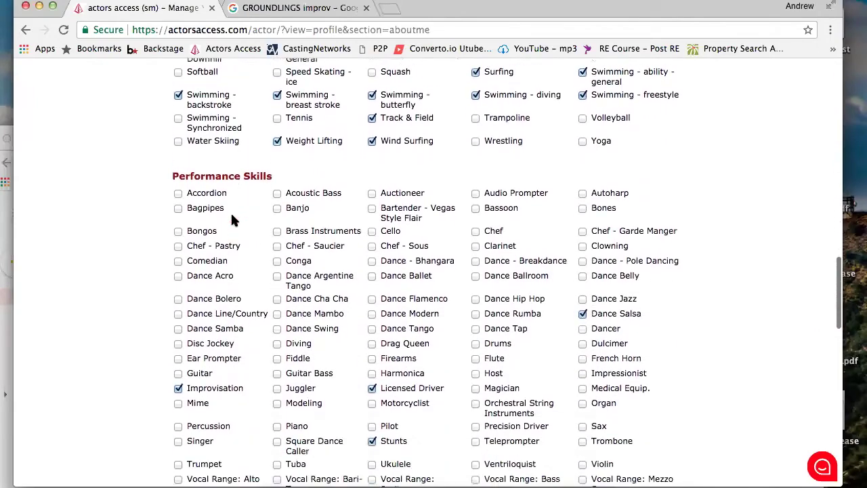
pyautogui.scroll(-15, 231, 219)
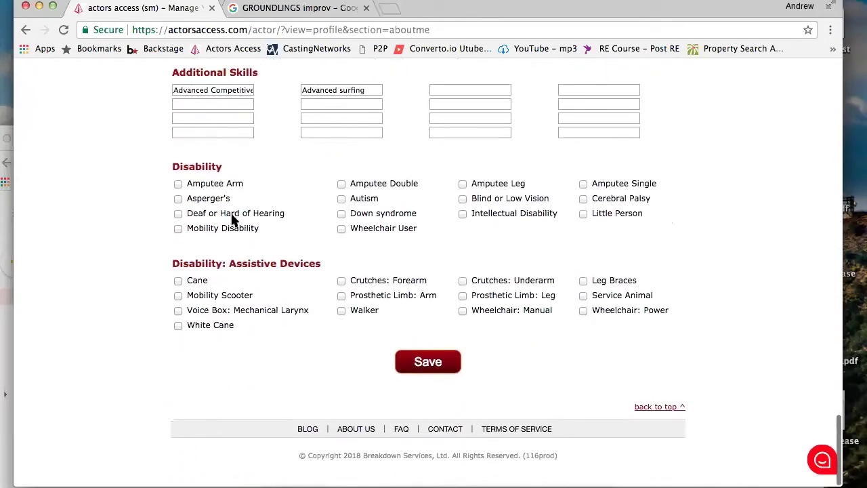
pyautogui.scroll(20, 231, 219)
pyautogui.scroll(20, 231, 215)
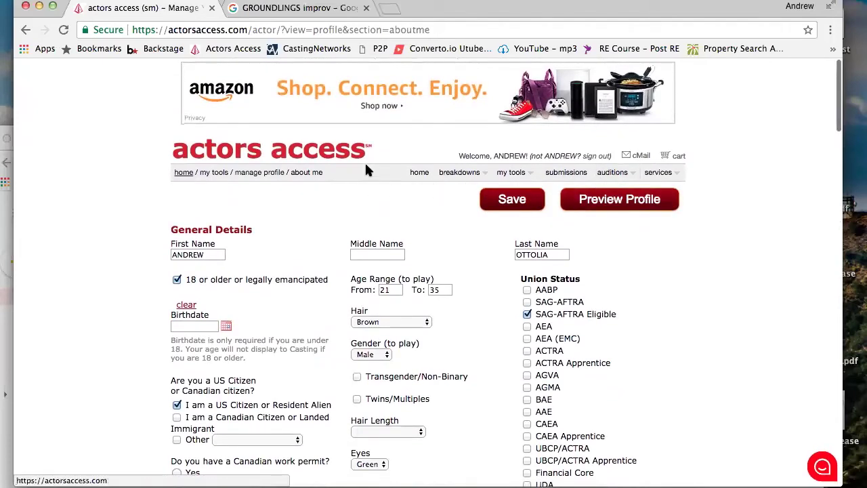
# Return to the welcome page via the home breadcrumb and view its management options
pyautogui.click(180, 173)
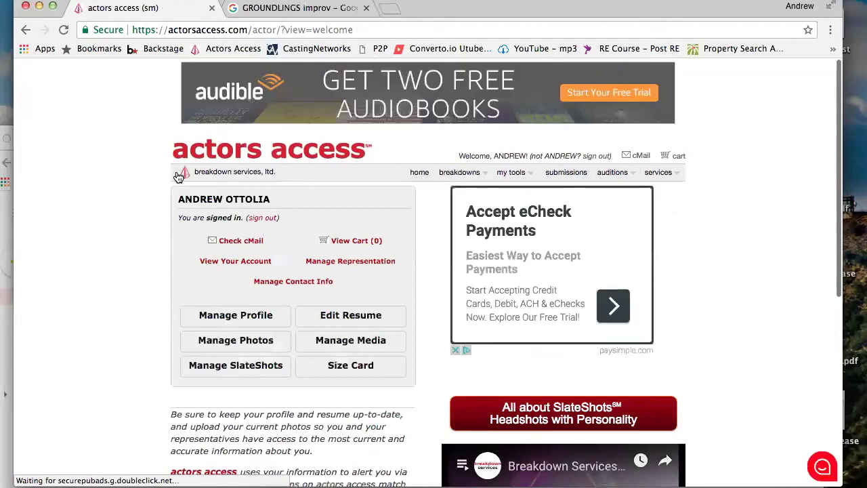
pyautogui.scroll(-3, 343, 264)
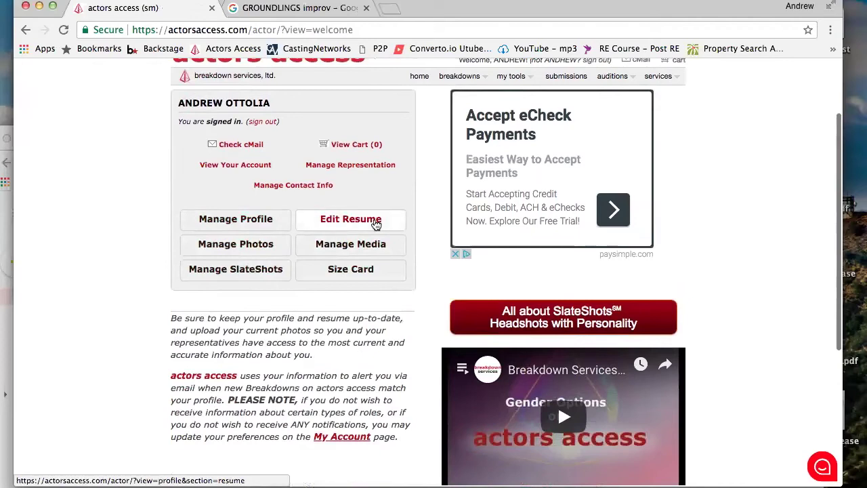
pyautogui.click(376, 224)
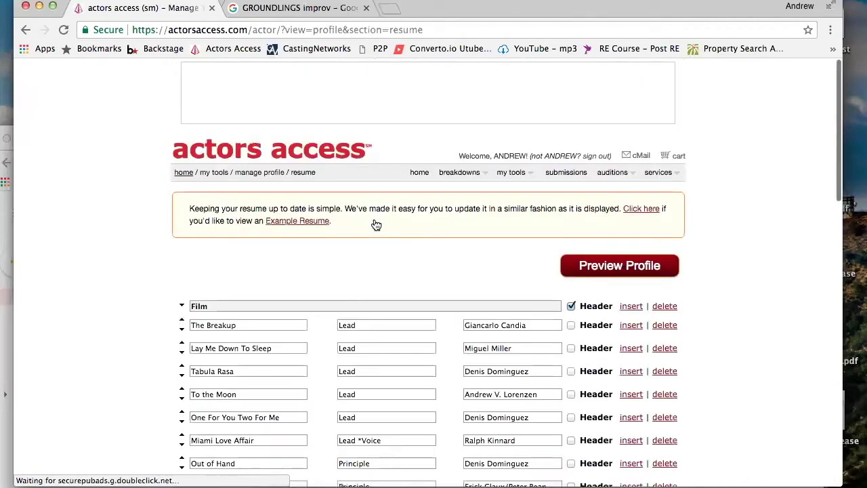
pyautogui.scroll(-4, 376, 224)
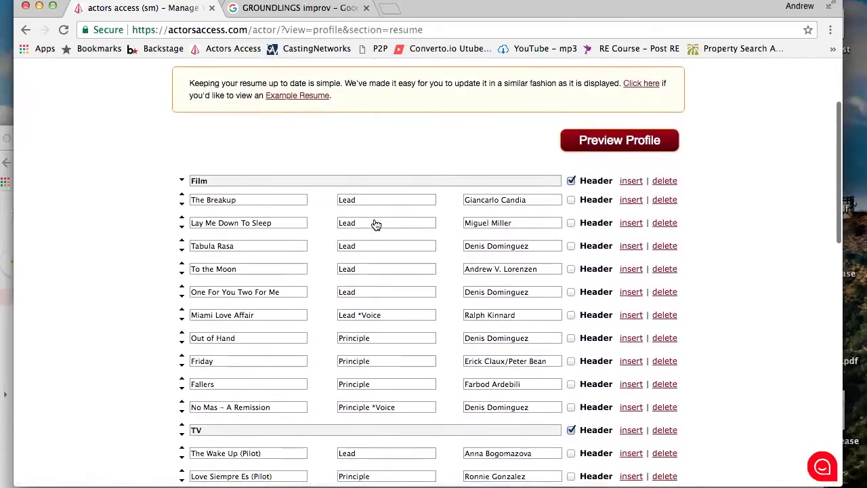
pyautogui.scroll(-20, 376, 224)
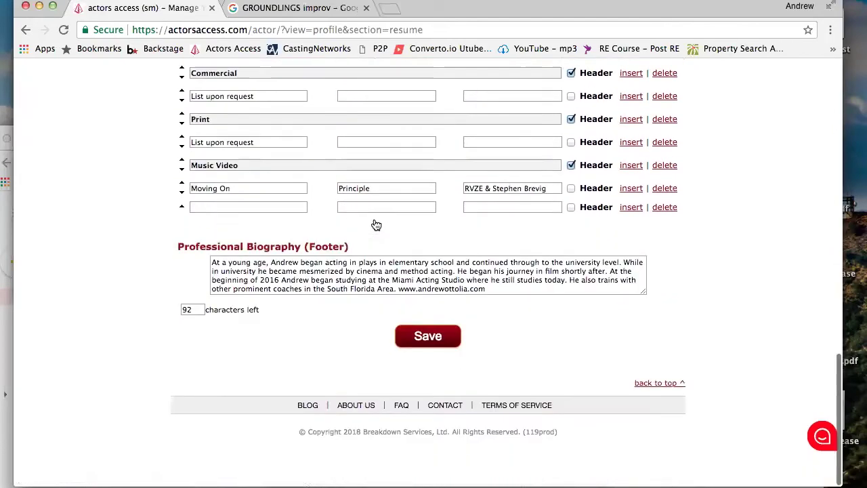
pyautogui.scroll(20, 376, 224)
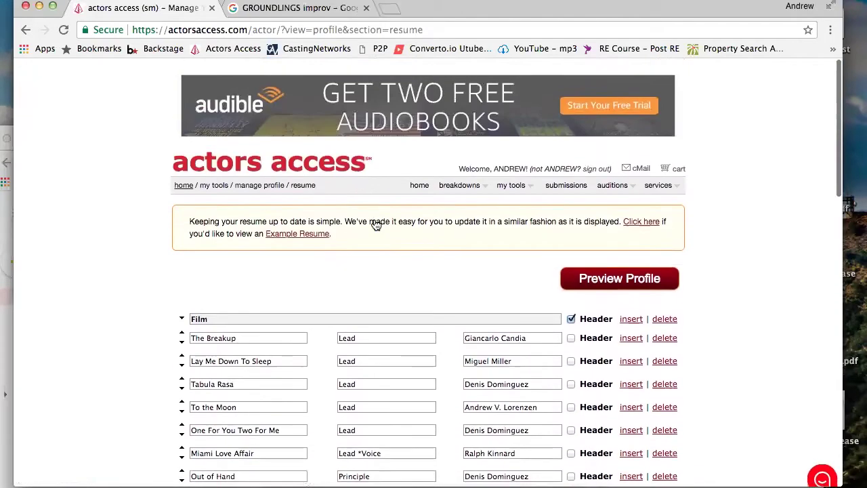
pyautogui.scroll(-20, 376, 224)
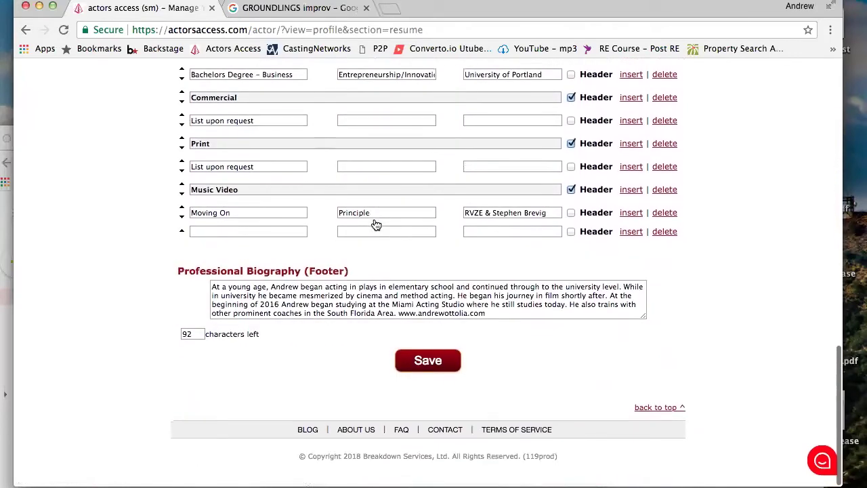
pyautogui.scroll(20, 376, 224)
pyautogui.scroll(-3, 376, 224)
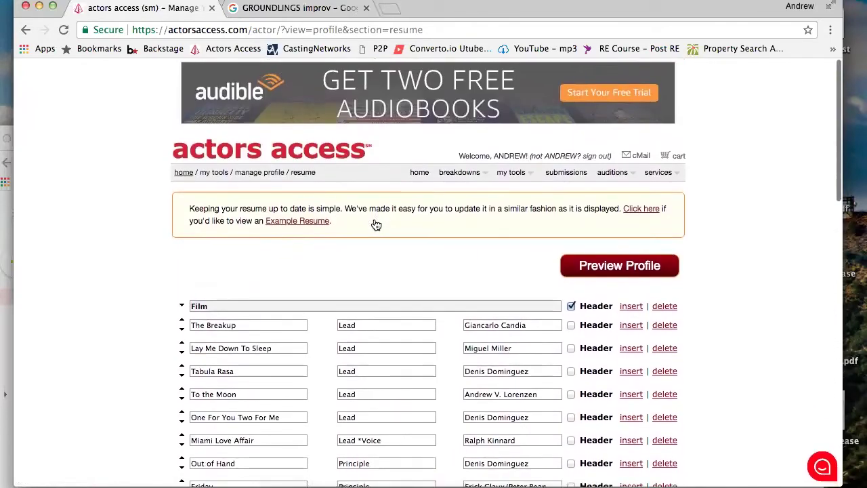
pyautogui.scroll(-1, 376, 225)
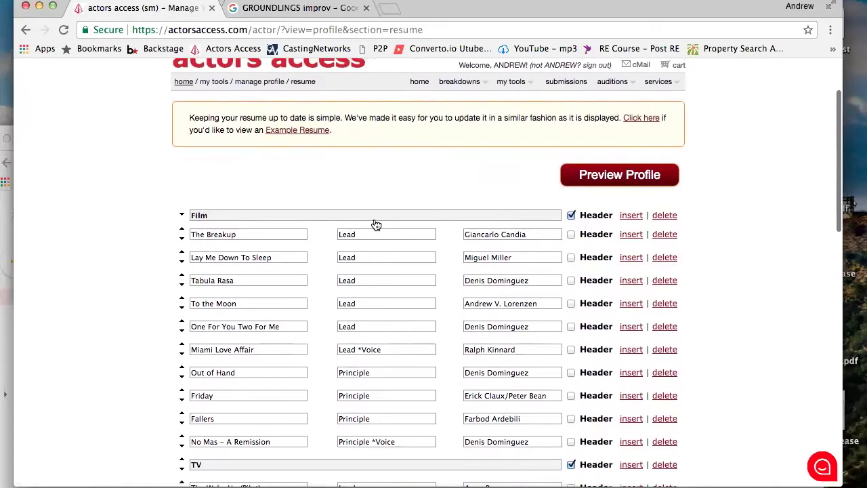
pyautogui.scroll(-15, 376, 224)
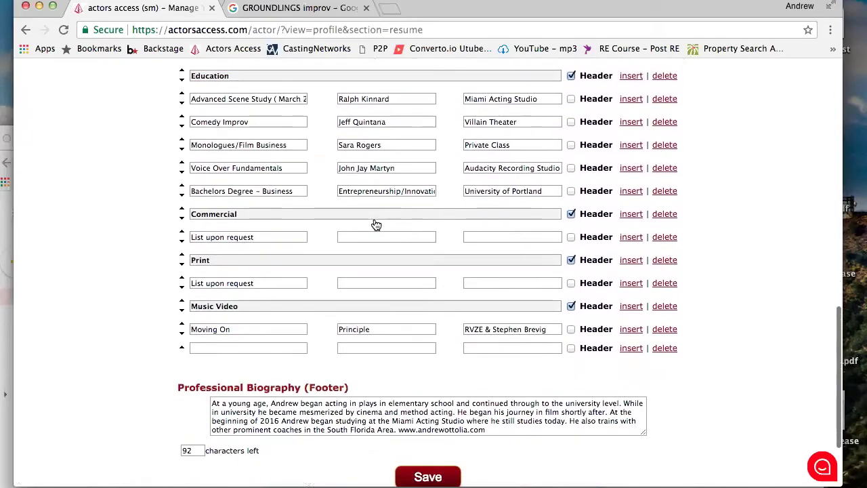
pyautogui.scroll(20, 376, 224)
pyautogui.scroll(-4, 376, 224)
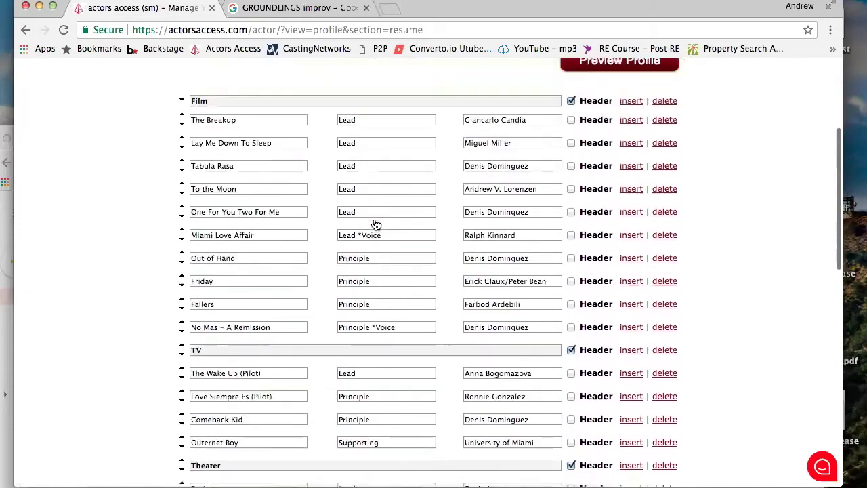
pyautogui.scroll(-15, 376, 224)
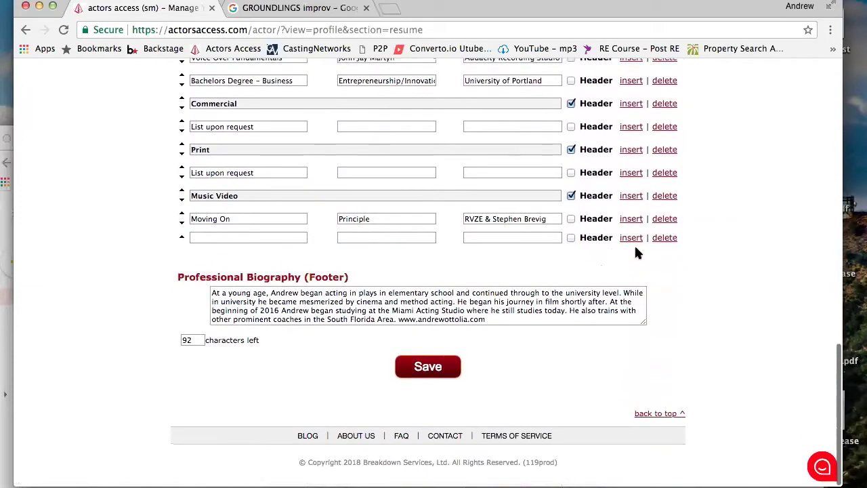
# Make the last empty row a header, then add and remove two blank rows above it
pyautogui.click(571, 238)
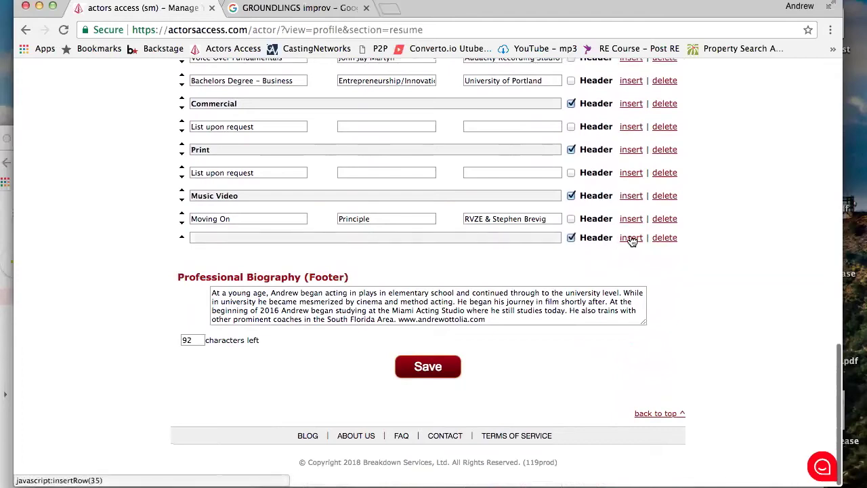
pyautogui.click(631, 242)
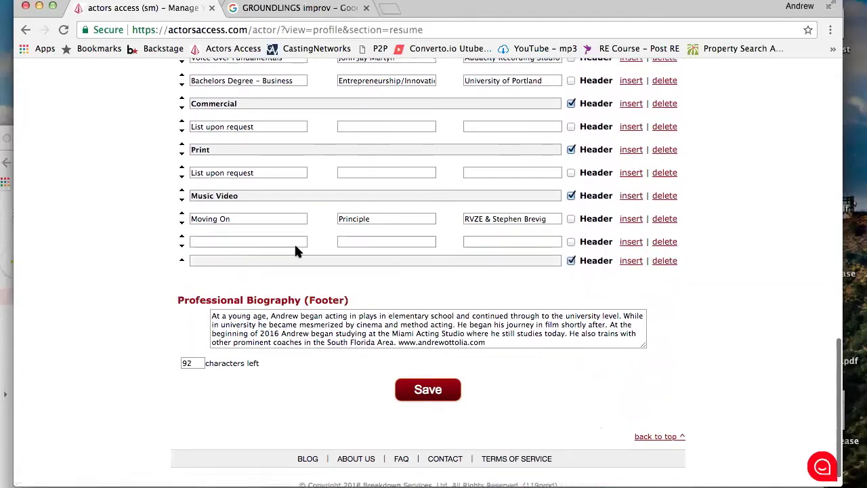
pyautogui.click(630, 262)
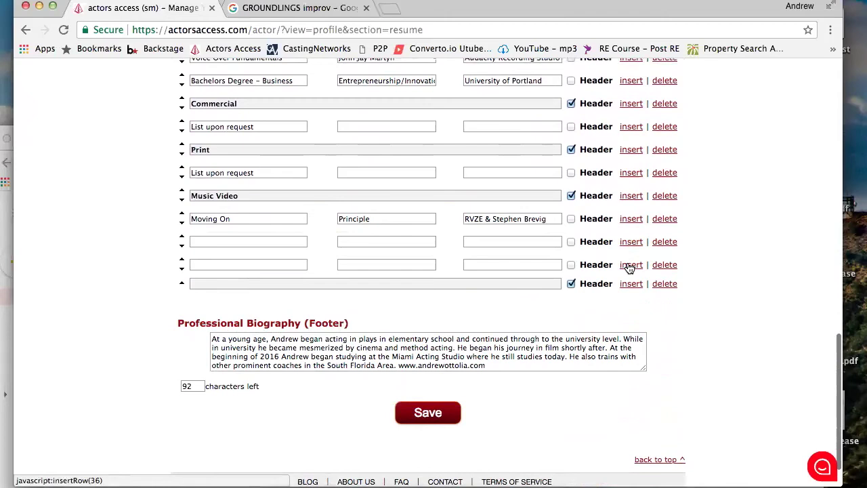
pyautogui.click(669, 267)
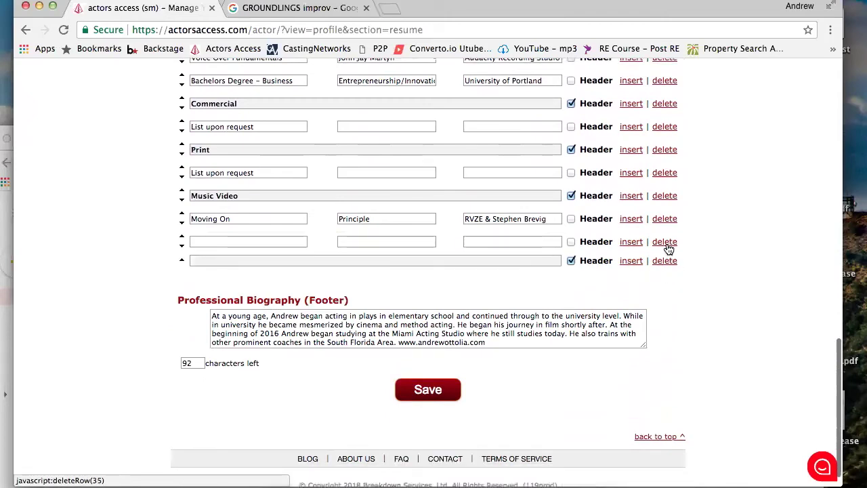
pyautogui.click(667, 244)
pyautogui.click(571, 238)
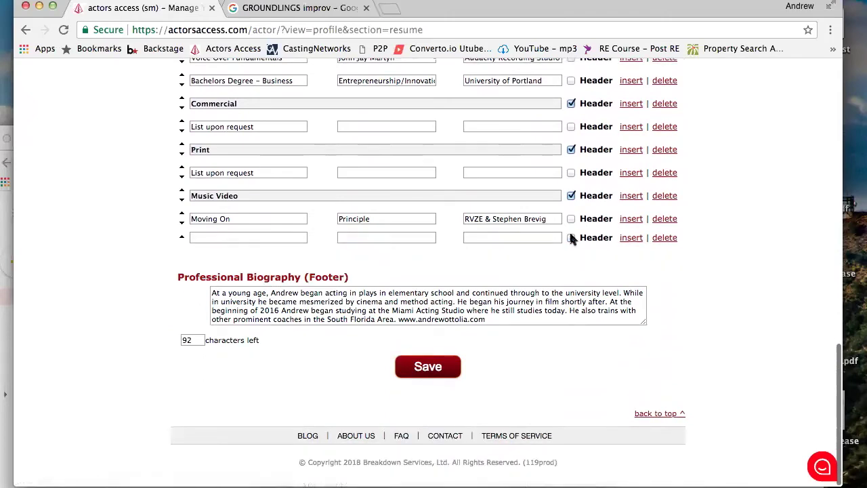
pyautogui.click(571, 238)
# Revert the header row to a regular row and delete both blank rows after Moving On
pyautogui.click(196, 238)
pyautogui.write('fw3der')
pyautogui.press('BackSpace')
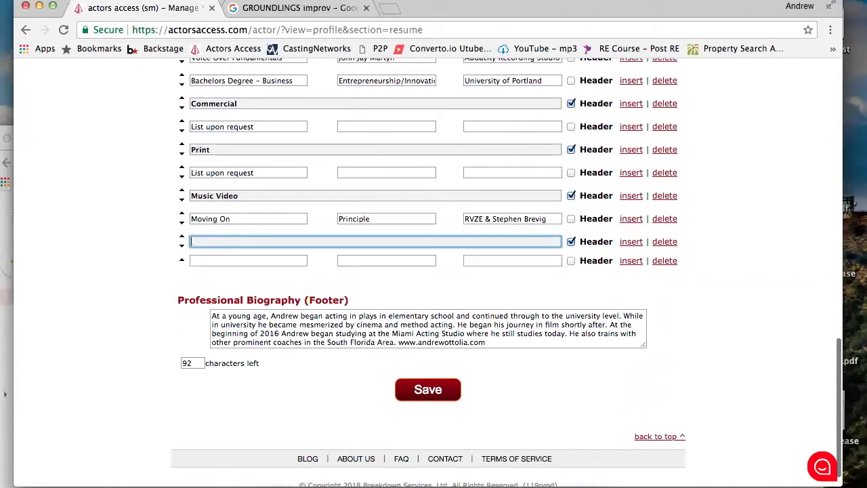
pyautogui.click(571, 242)
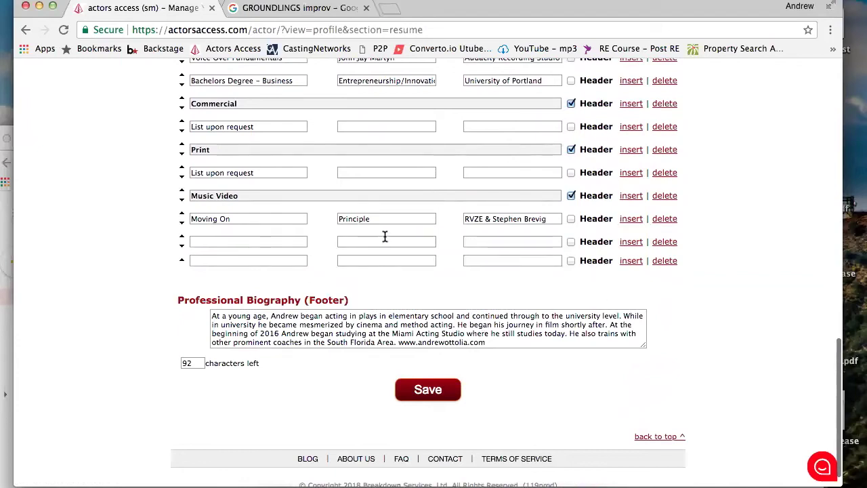
pyautogui.scroll(-2, 122, 190)
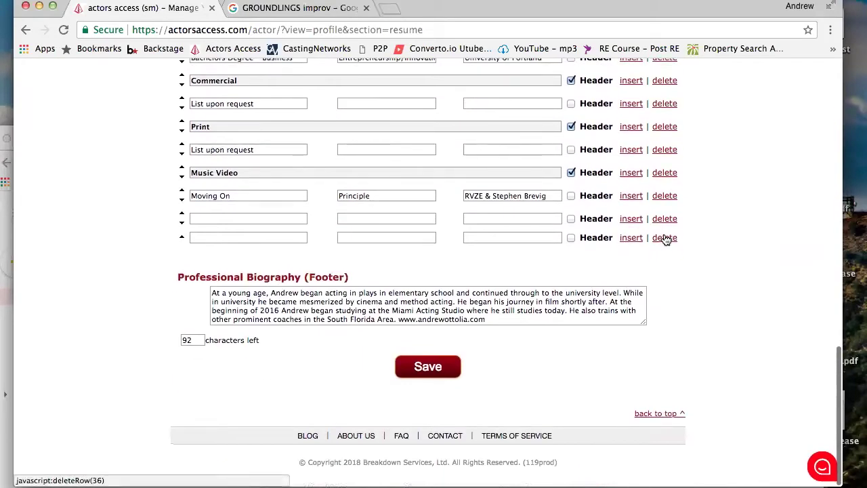
pyautogui.click(666, 240)
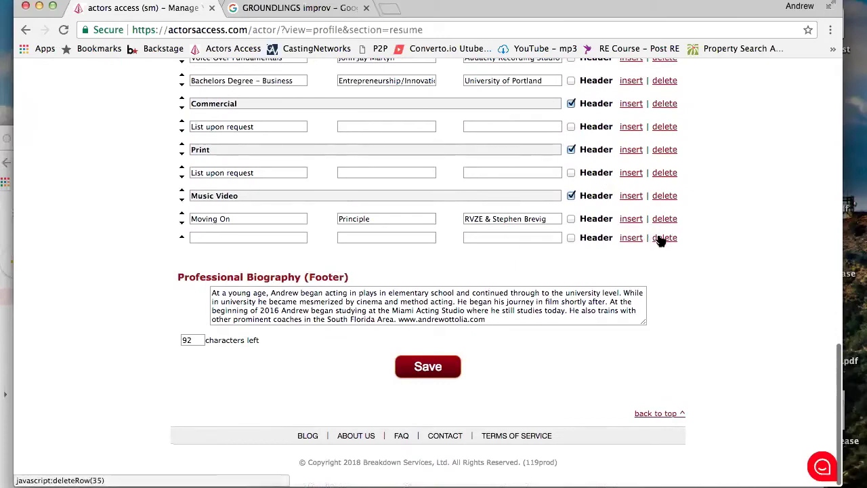
pyautogui.click(663, 239)
pyautogui.scroll(15, 610, 176)
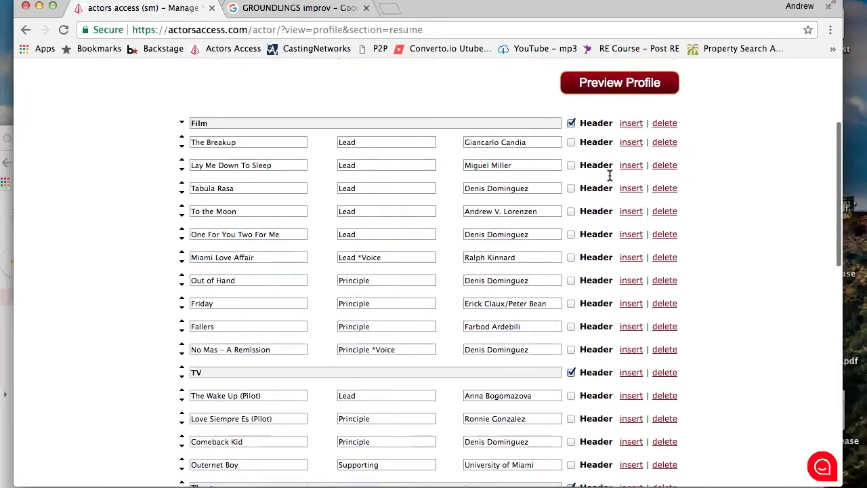
pyautogui.scroll(-3, 610, 176)
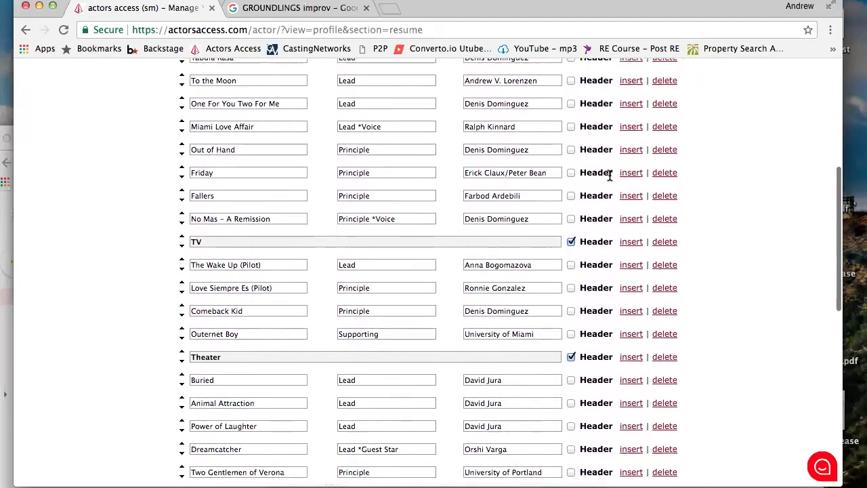
pyautogui.scroll(-10, 610, 175)
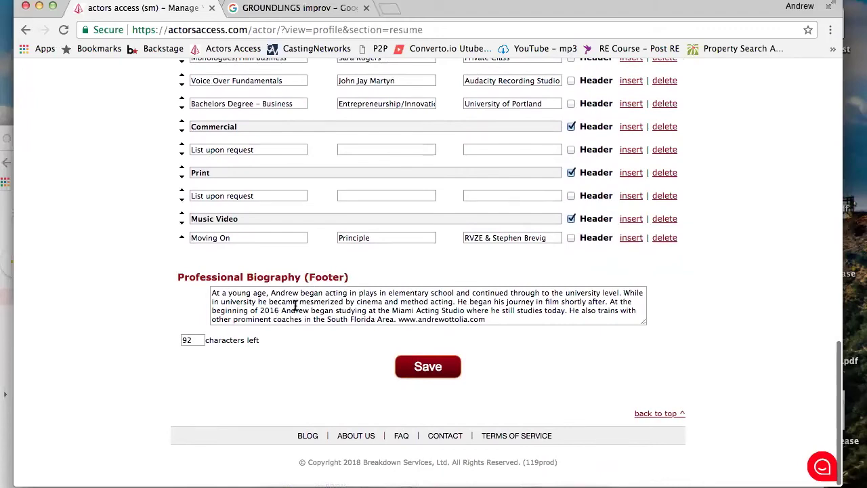
pyautogui.scroll(20, 284, 309)
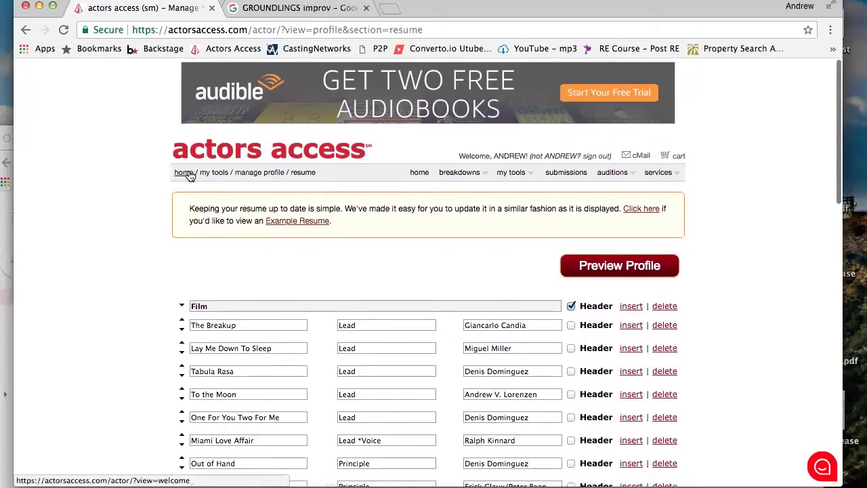
# Open Preview Profile, check the Profile tab, then view the Resume tab ending with Moving On
pyautogui.click(613, 271)
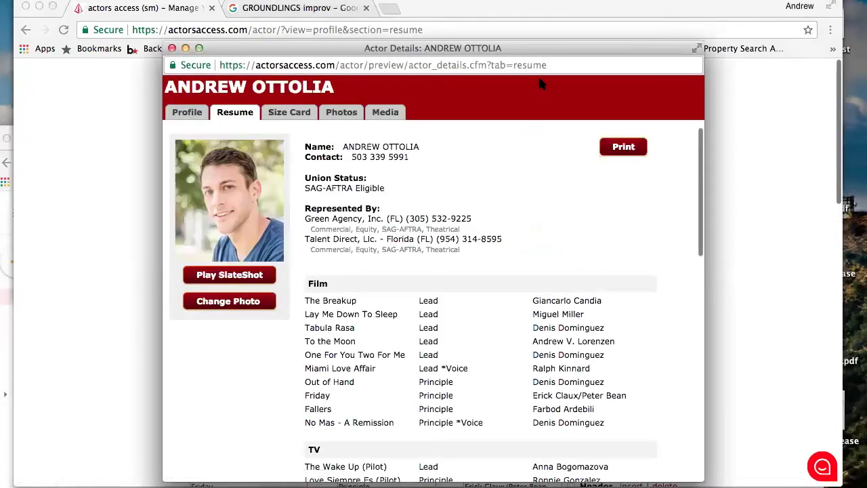
pyautogui.moveTo(535, 44); pyautogui.dragTo(517, 39)
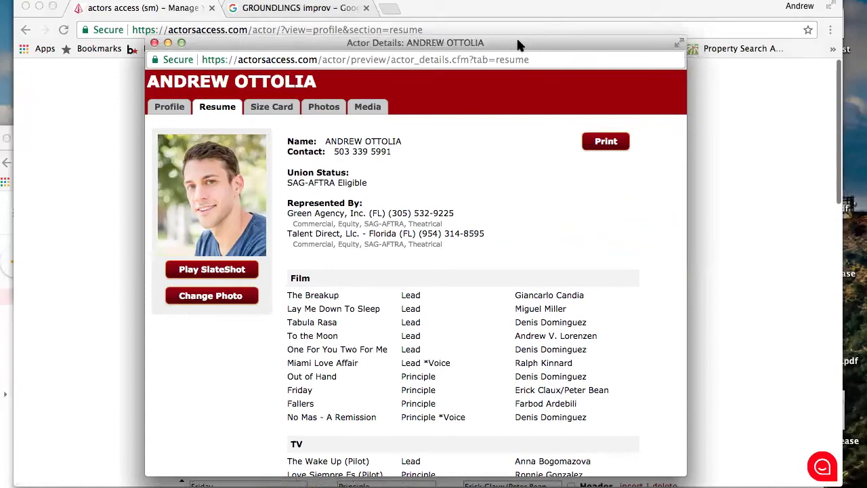
pyautogui.scroll(-1, 360, 245)
pyautogui.scroll(1, 360, 246)
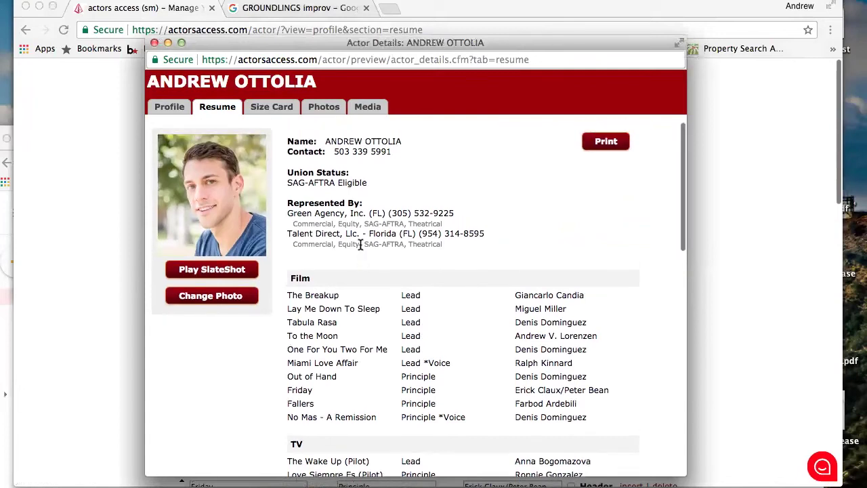
pyautogui.scroll(-10, 360, 242)
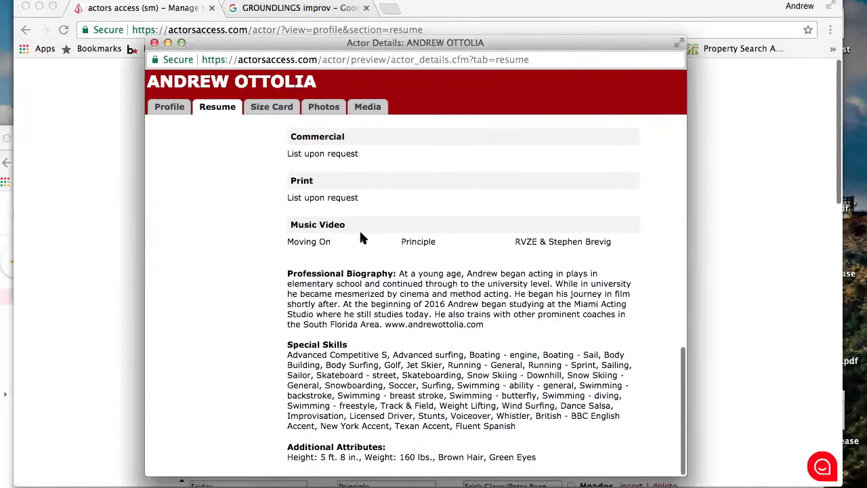
pyautogui.scroll(10, 360, 238)
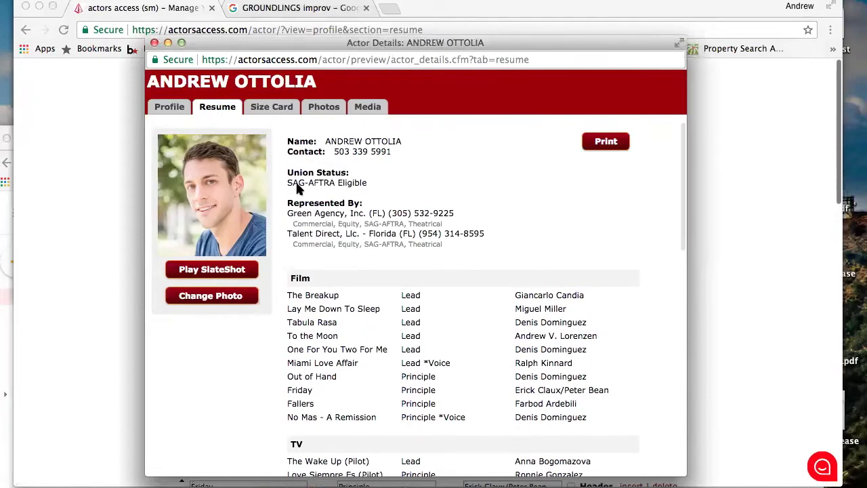
pyautogui.click(171, 106)
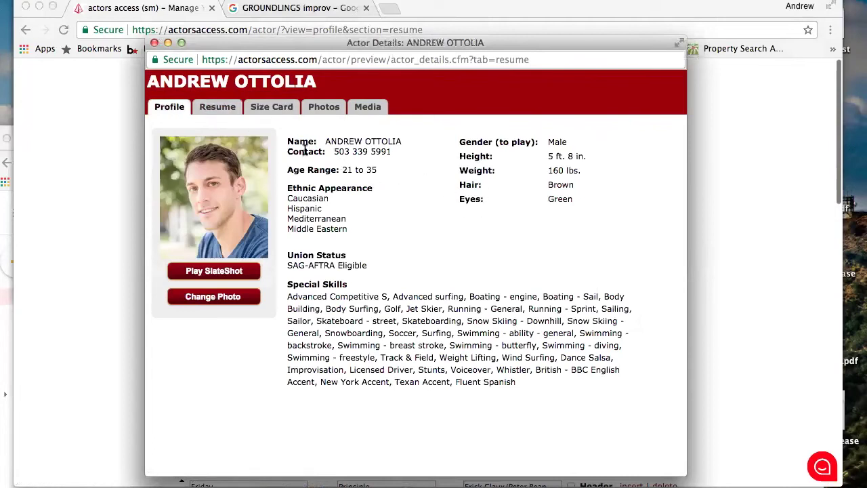
pyautogui.click(227, 109)
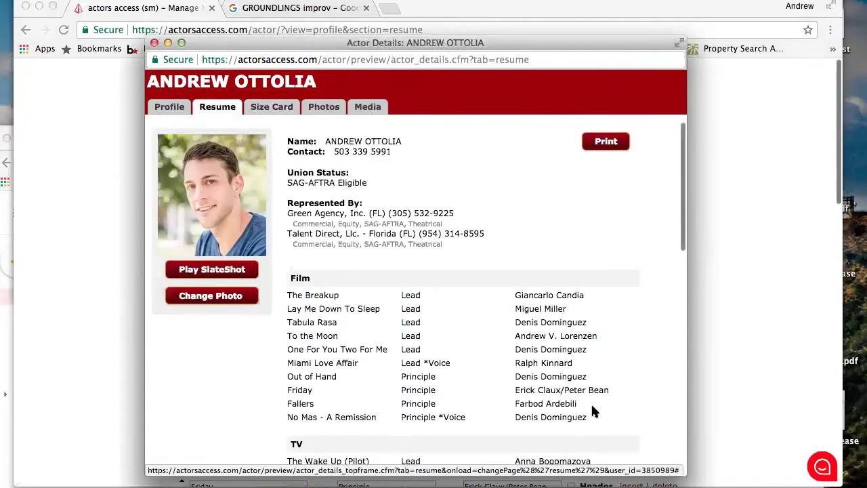
pyautogui.scroll(-15, 592, 407)
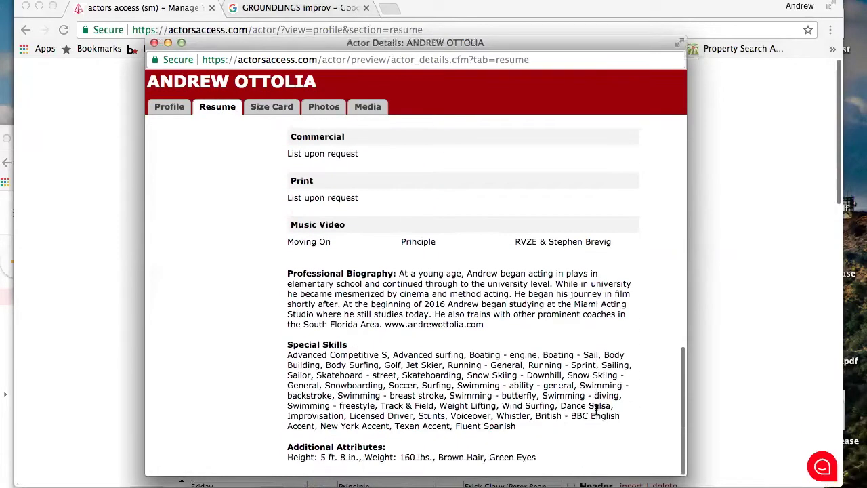
pyautogui.scroll(15, 594, 410)
# View the size card and measurements in the profile preview
pyautogui.click(265, 115)
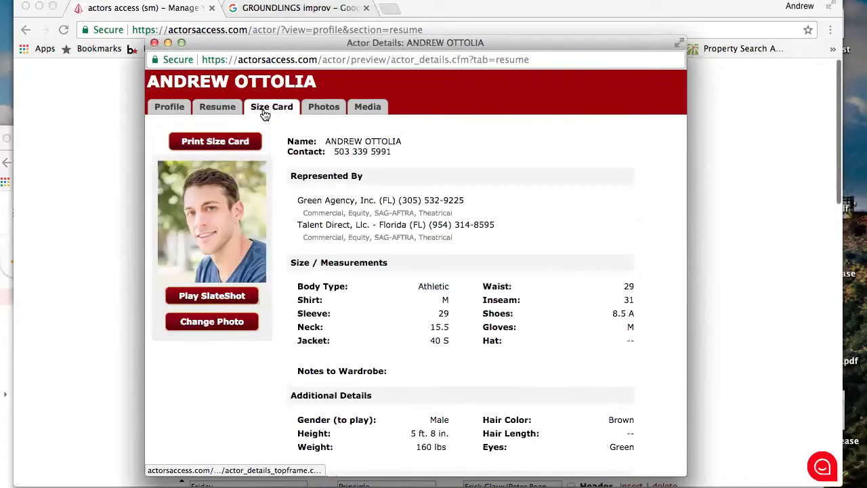
pyautogui.scroll(-2, 508, 291)
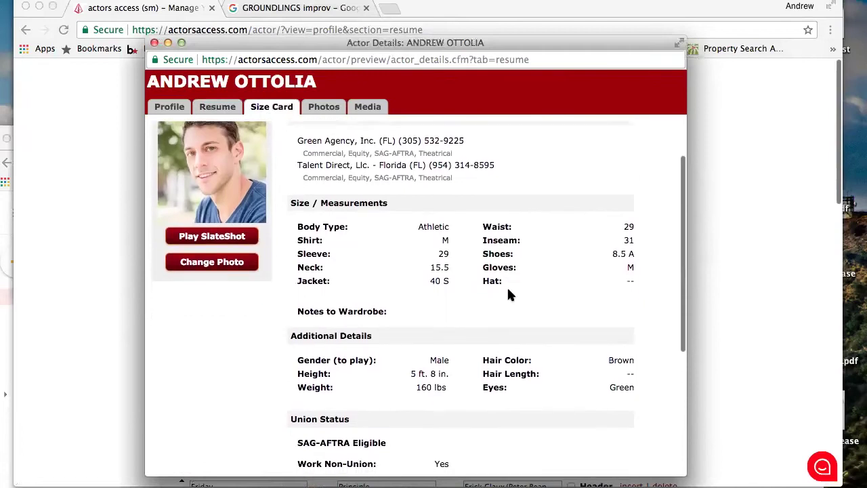
pyautogui.scroll(-5, 509, 293)
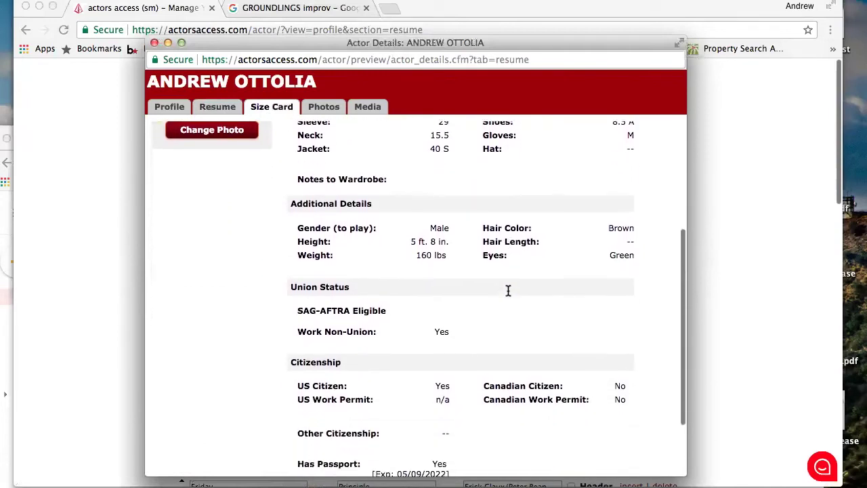
pyautogui.scroll(-3, 508, 291)
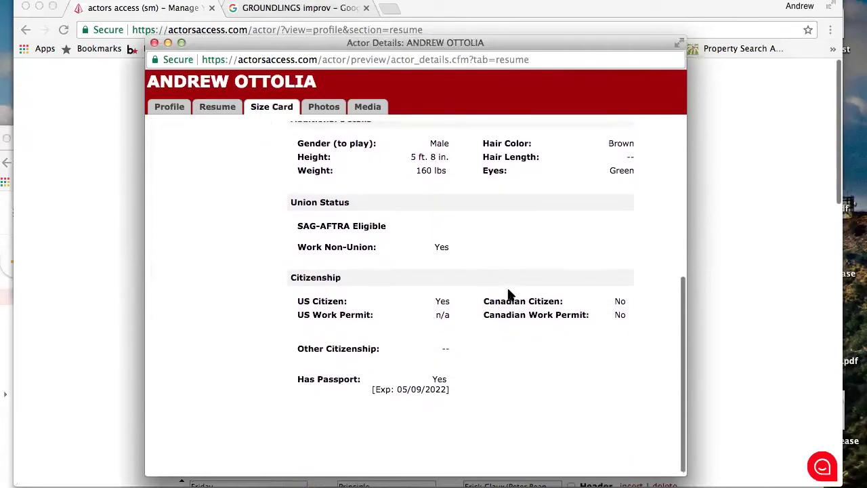
pyautogui.scroll(10, 508, 293)
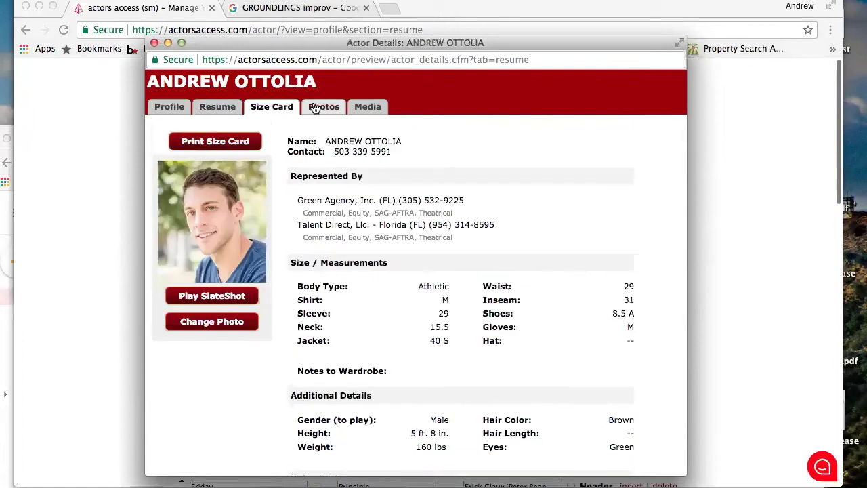
# On the Photos tab, play the SlateShots of the fourth and first headshots
pyautogui.click(315, 108)
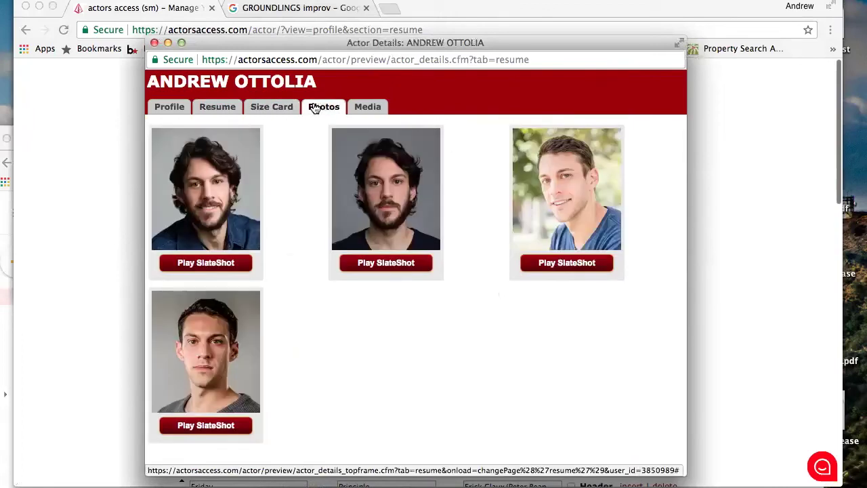
pyautogui.click(366, 109)
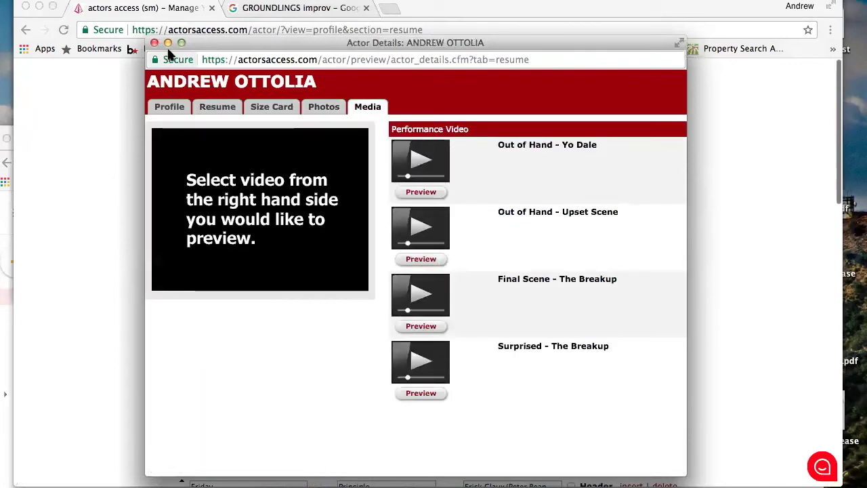
pyautogui.click(330, 110)
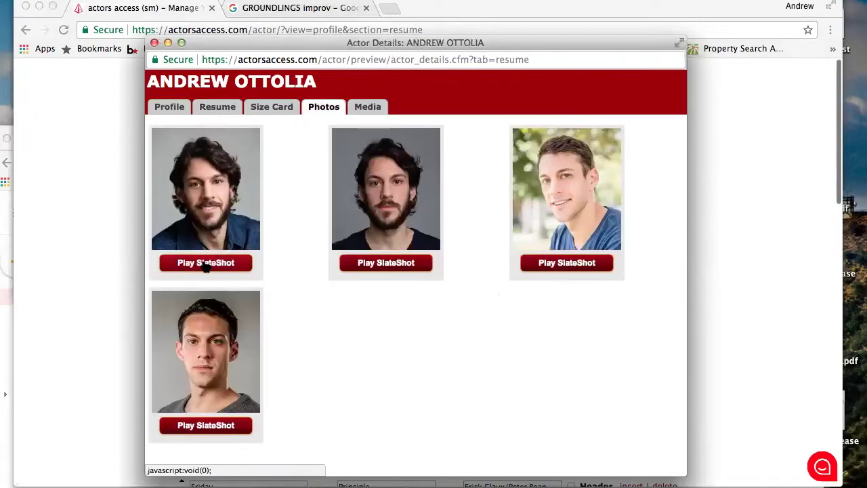
pyautogui.click(212, 428)
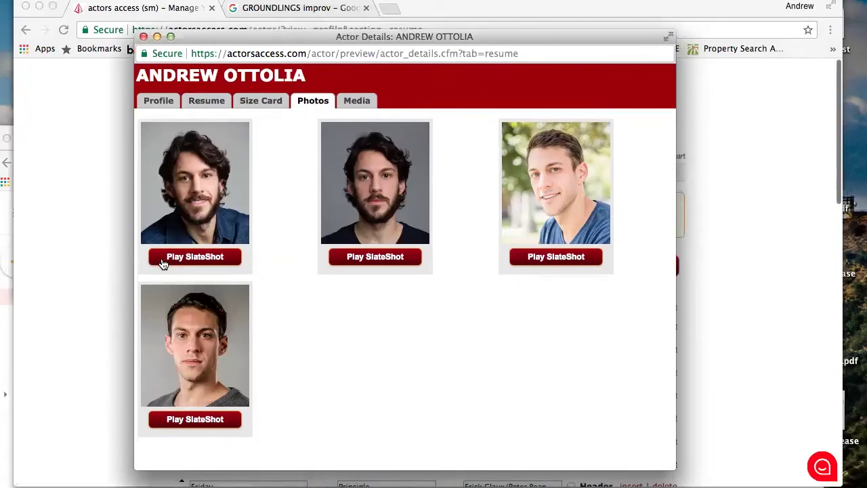
pyautogui.click(163, 264)
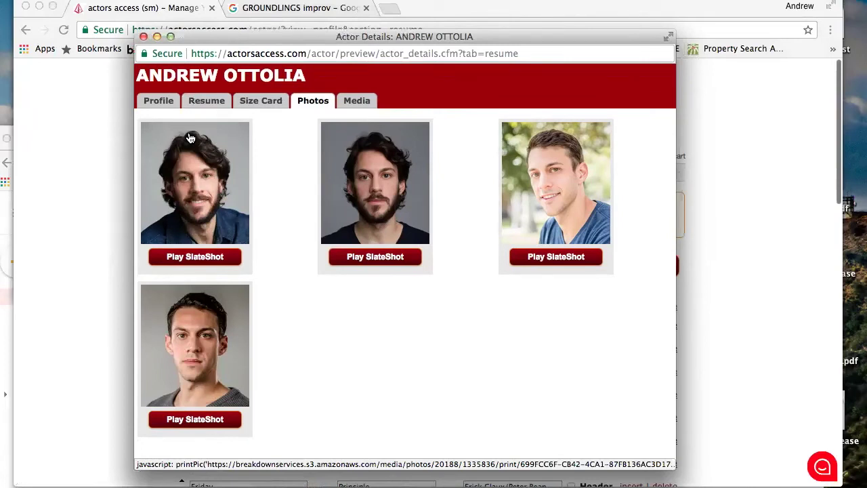
# Preview the Out of Hand - Upset Scene video from the Media tab, then return to Profile
pyautogui.click(159, 101)
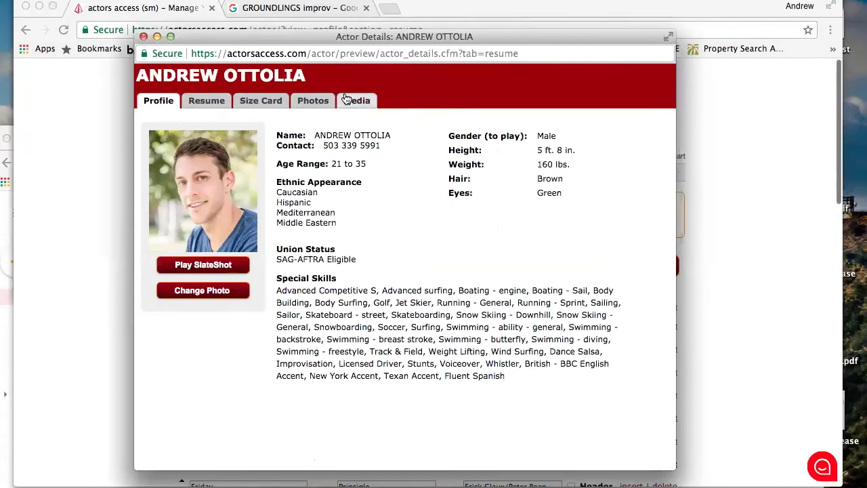
pyautogui.click(356, 102)
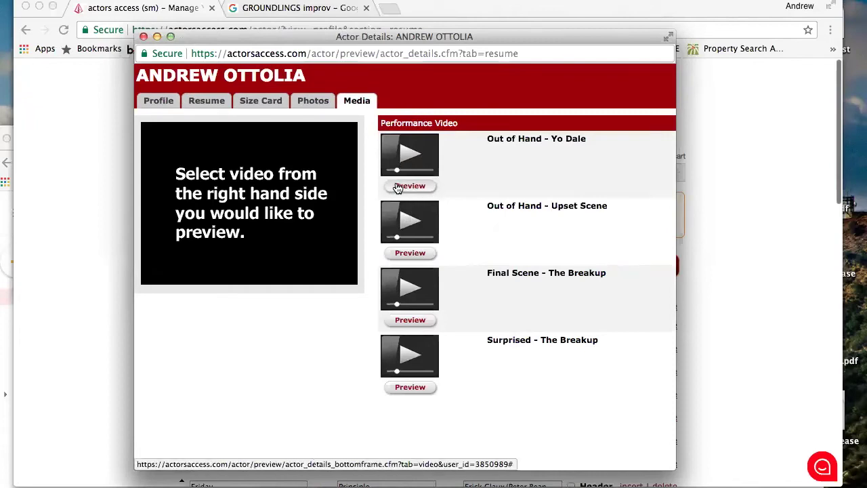
pyautogui.click(404, 255)
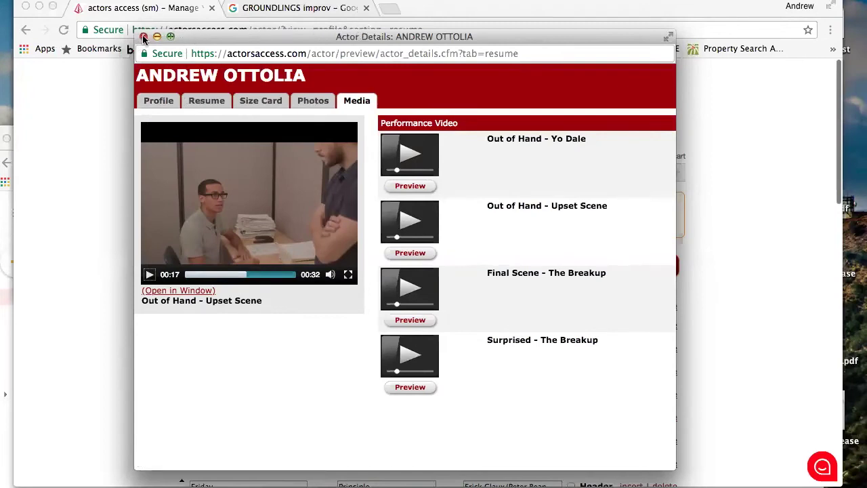
pyautogui.click(147, 101)
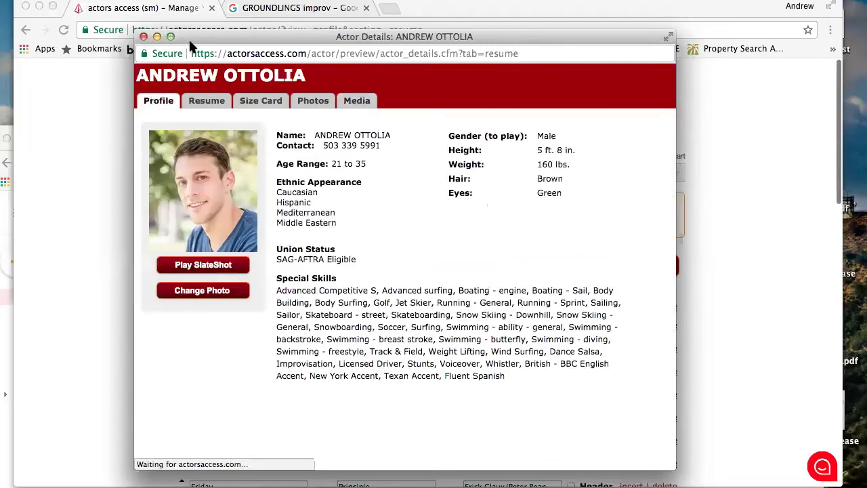
# Close the Actor Details preview and go back to the home page
pyautogui.click(144, 37)
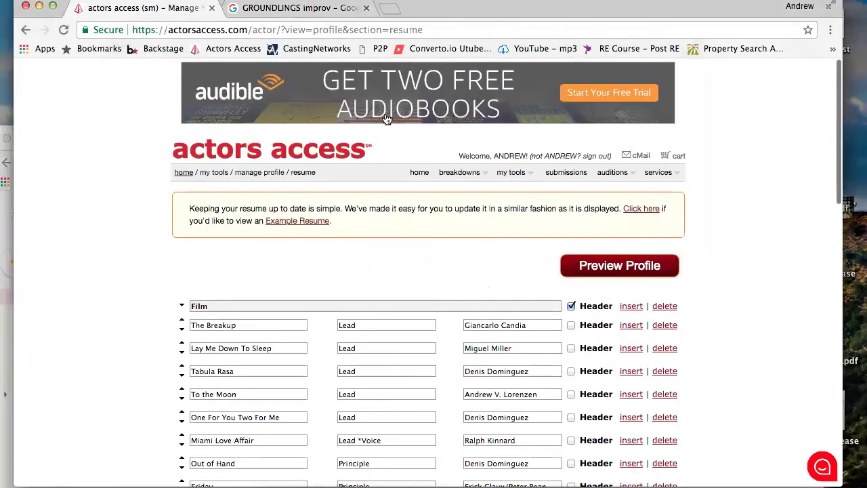
pyautogui.click(182, 174)
pyautogui.scroll(-2, 459, 271)
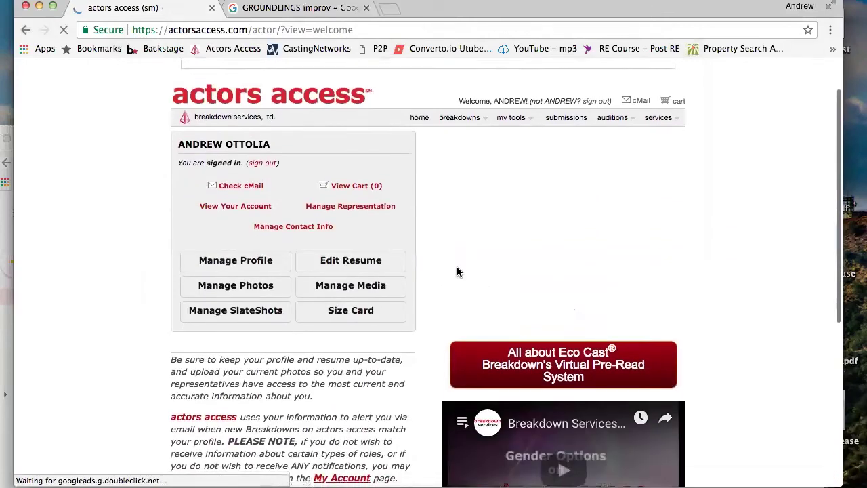
pyautogui.scroll(-3, 457, 272)
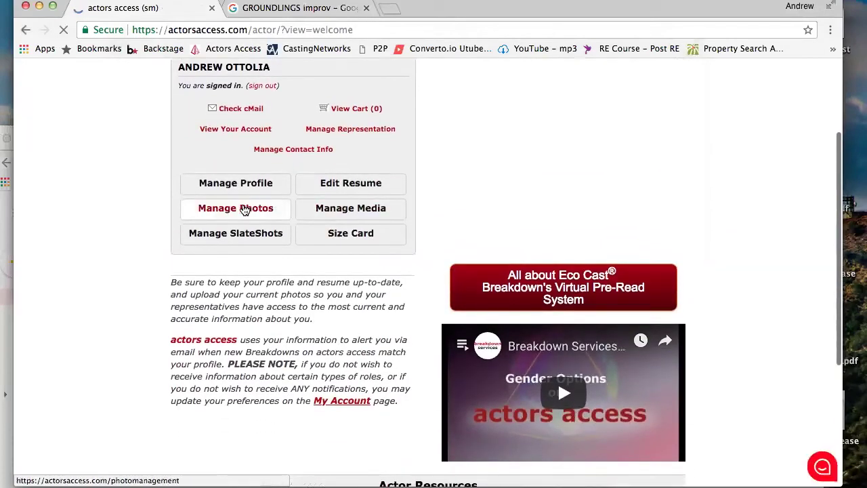
# Open Manage Photos, review the four headshots, and start Add New Photo
pyautogui.click(245, 210)
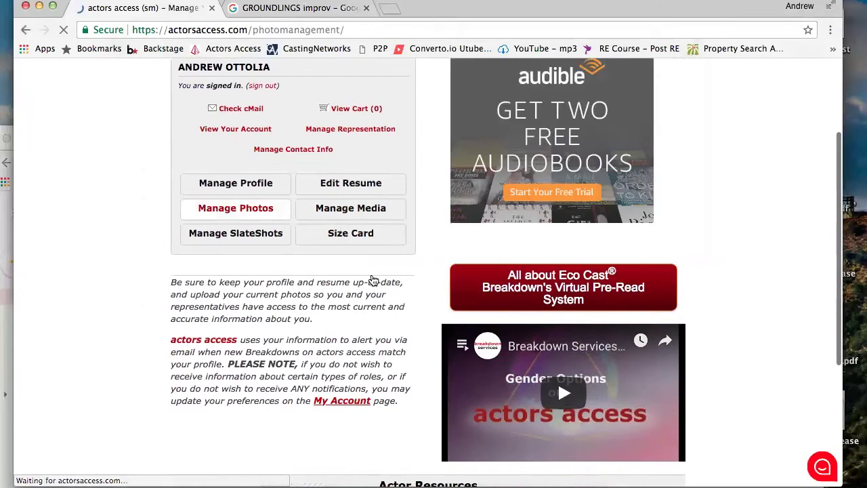
pyautogui.scroll(-5, 359, 212)
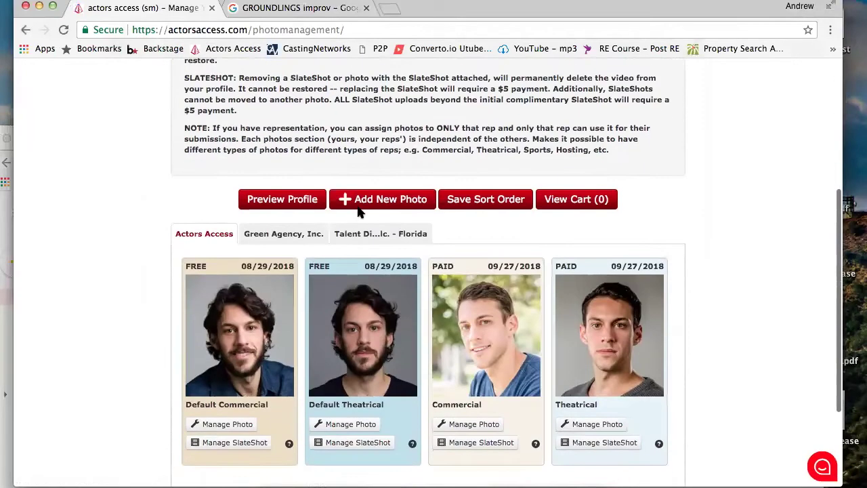
pyautogui.scroll(-2, 359, 213)
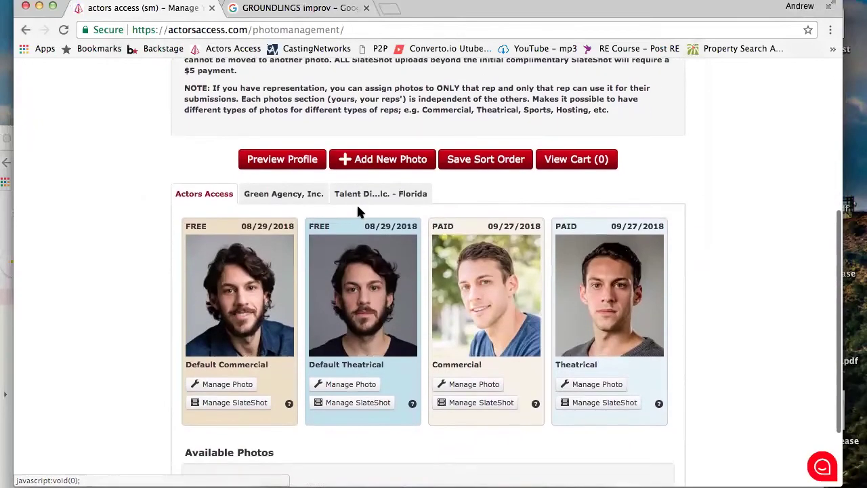
pyautogui.scroll(2, 360, 212)
pyautogui.scroll(2, 358, 212)
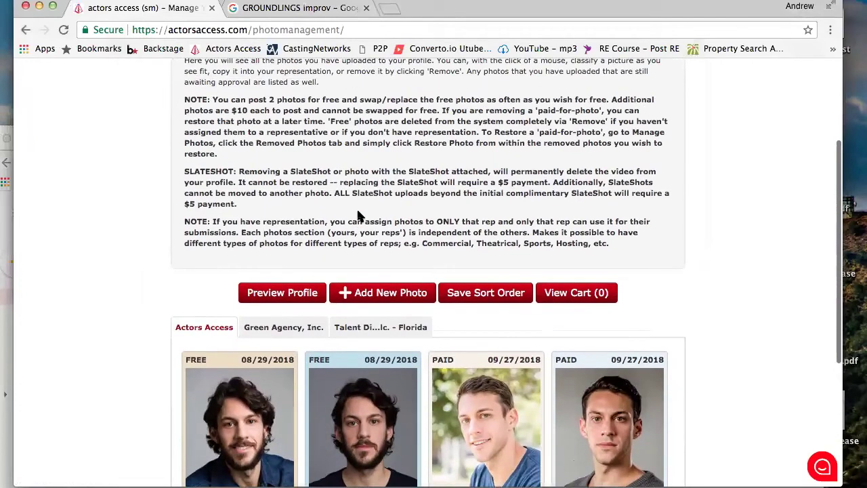
pyautogui.click(383, 293)
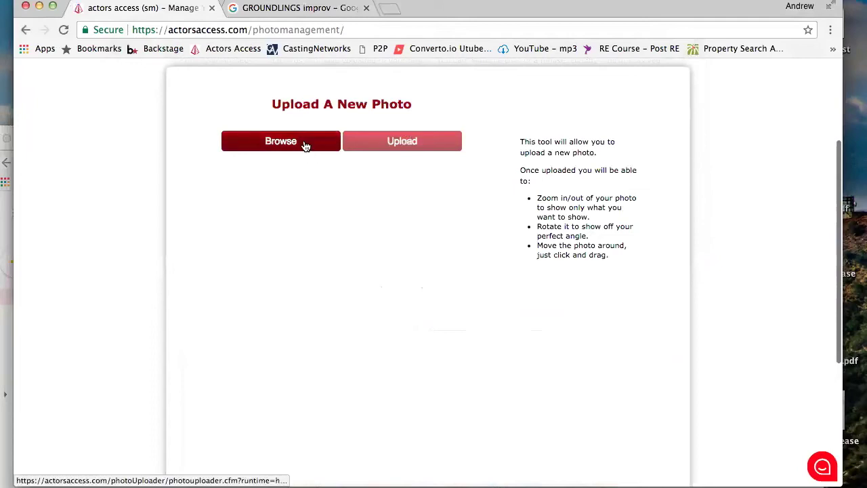
# Upload IMG_7251.jpg from the Headshots folder as the new photo
pyautogui.click(305, 146)
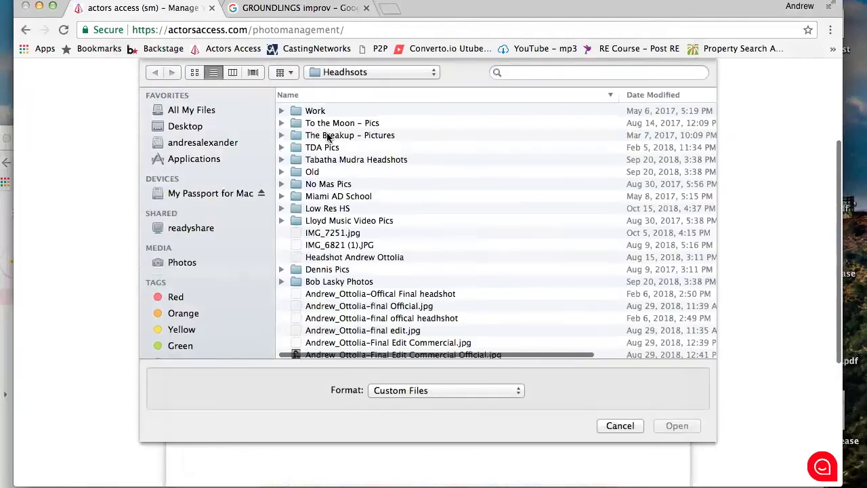
pyautogui.scroll(-1, 343, 294)
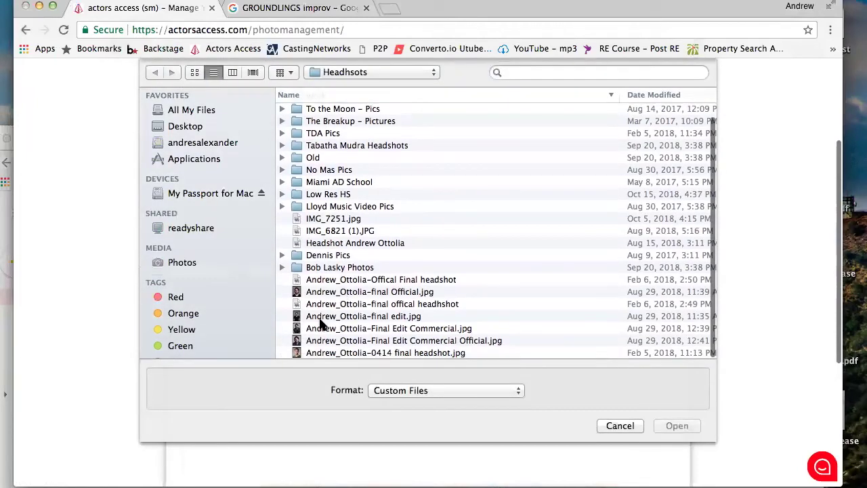
pyautogui.scroll(1, 346, 257)
pyautogui.scroll(-1, 338, 251)
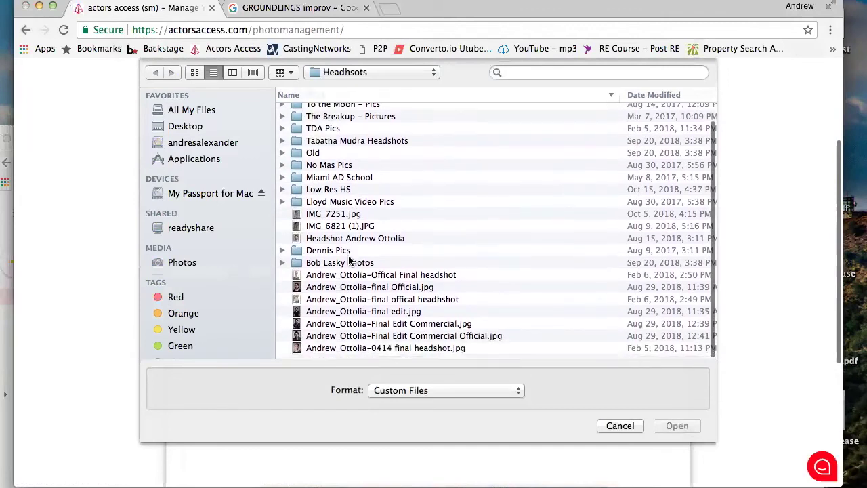
pyautogui.click(342, 218)
pyautogui.click(677, 426)
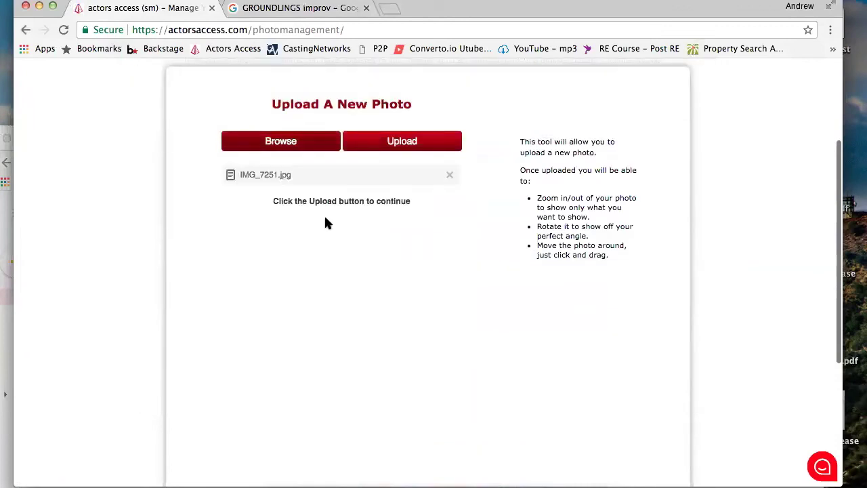
pyautogui.click(415, 144)
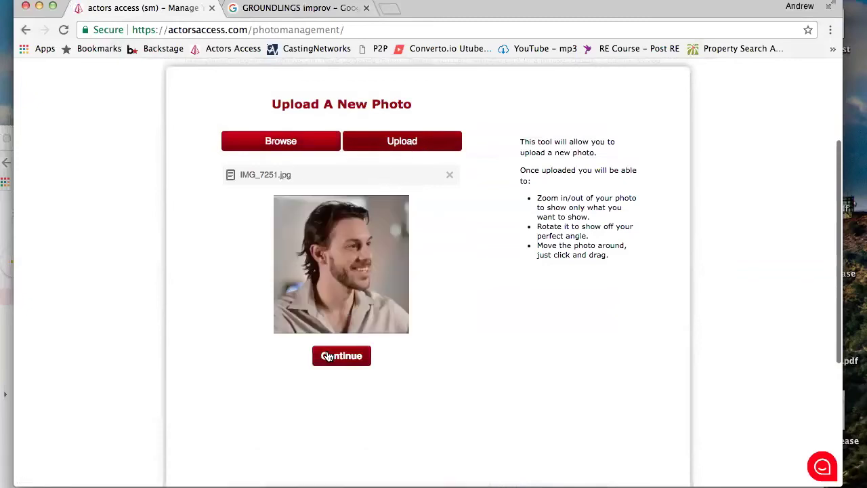
# Accept the printable and thumbnail versions to reach the Representation step
pyautogui.scroll(-6, 327, 355)
pyautogui.scroll(3, 327, 356)
pyautogui.click(335, 263)
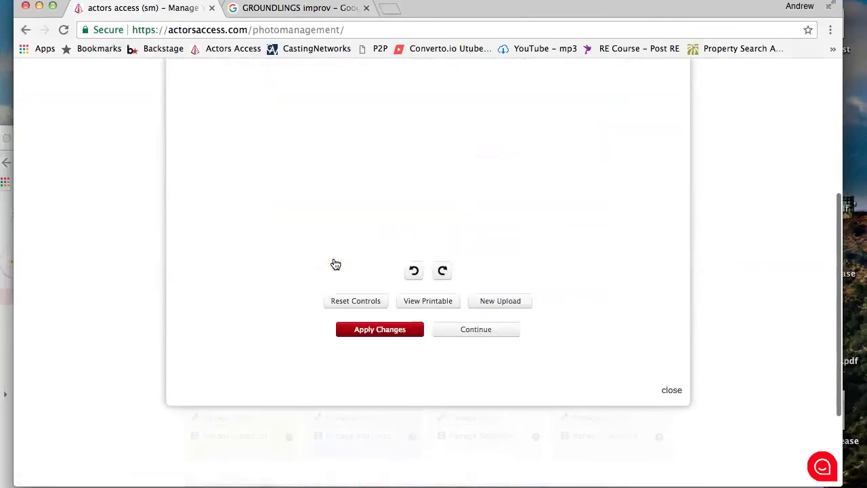
pyautogui.scroll(3, 418, 315)
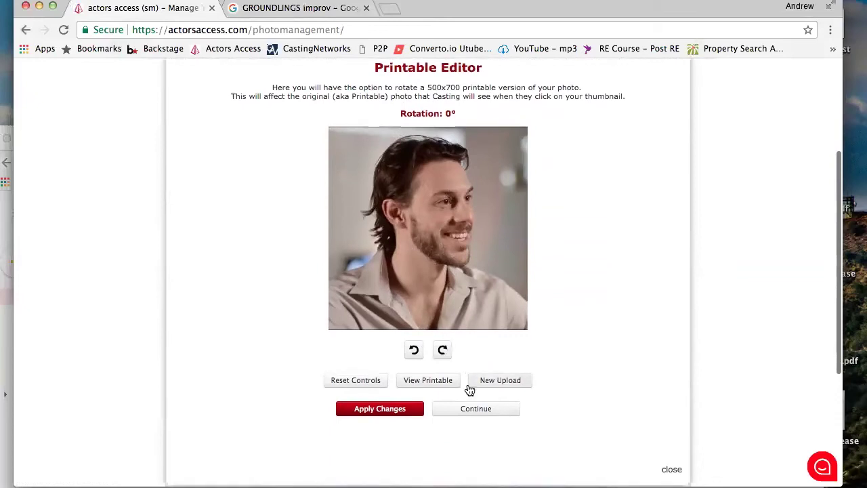
pyautogui.click(470, 408)
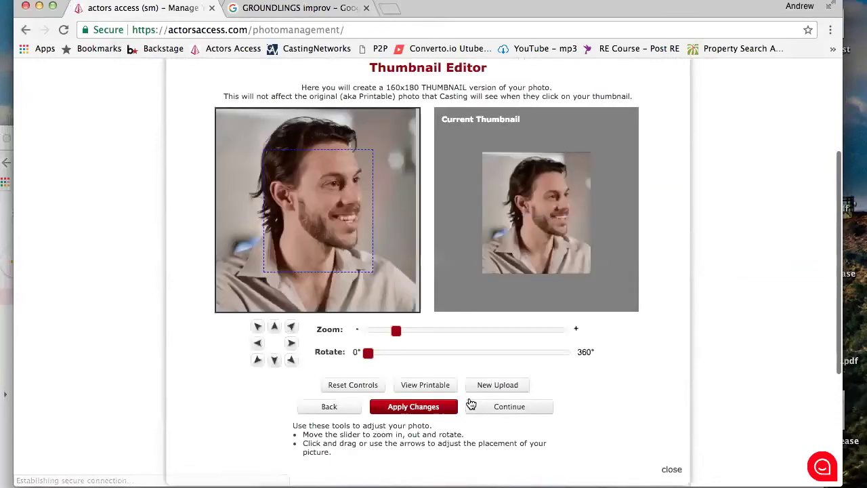
pyautogui.scroll(-4, 495, 372)
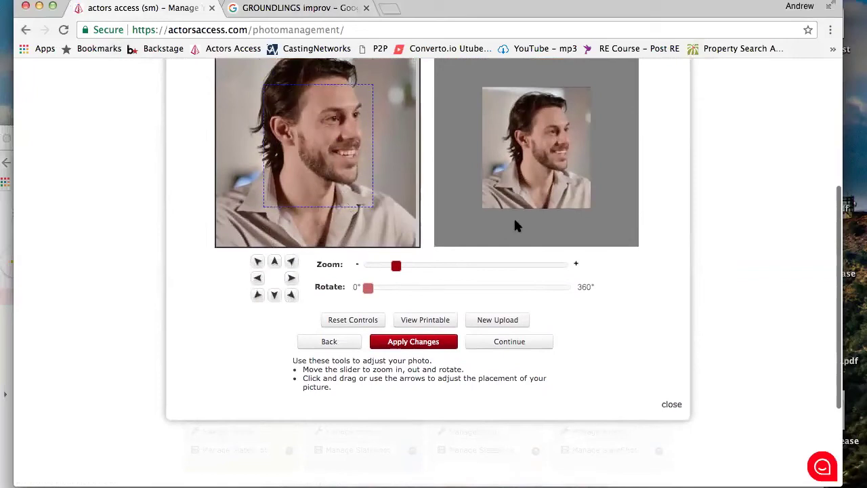
pyautogui.click(495, 344)
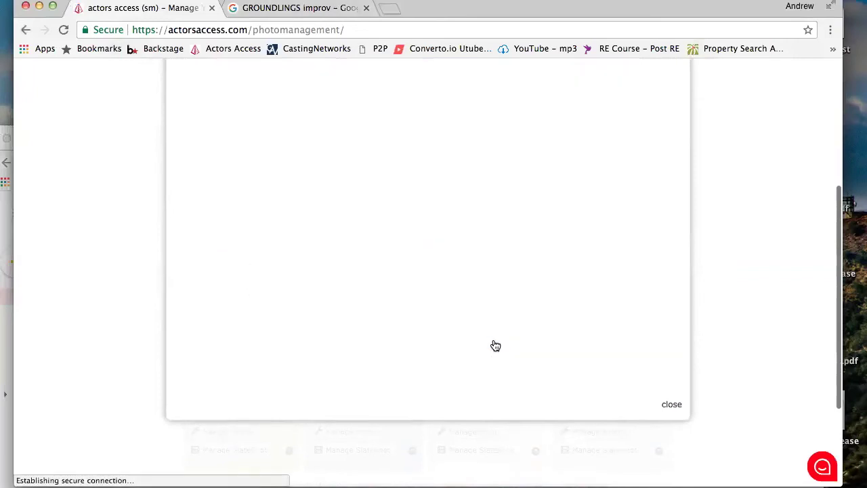
pyautogui.scroll(3, 473, 308)
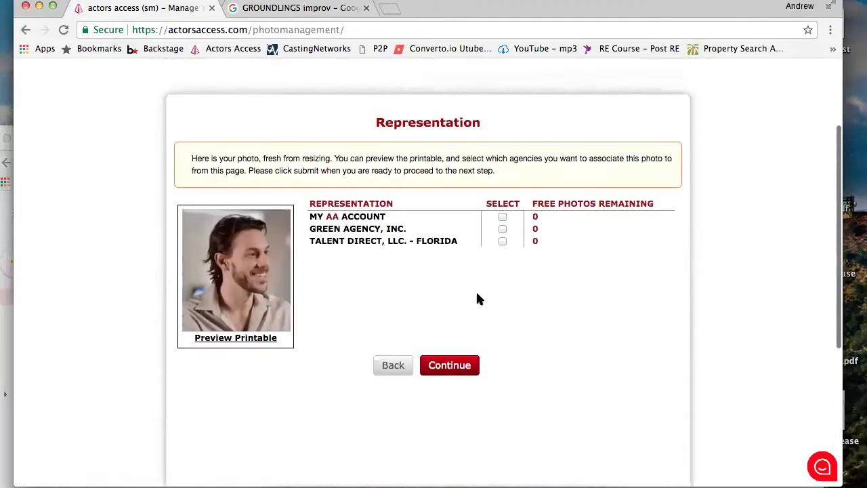
# Also assign the new photo to Talent Direct, LLC - Florida and continue to categorising it
pyautogui.click(503, 242)
pyautogui.click(454, 368)
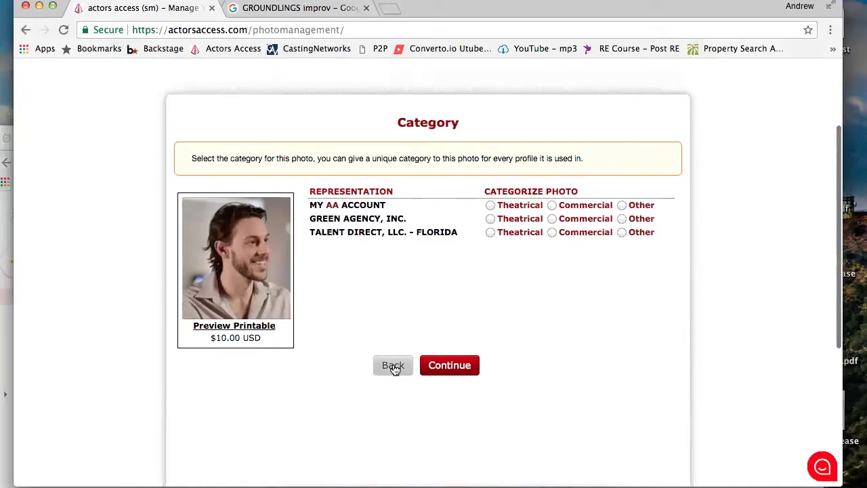
pyautogui.scroll(-5, 395, 367)
pyautogui.scroll(3, 395, 368)
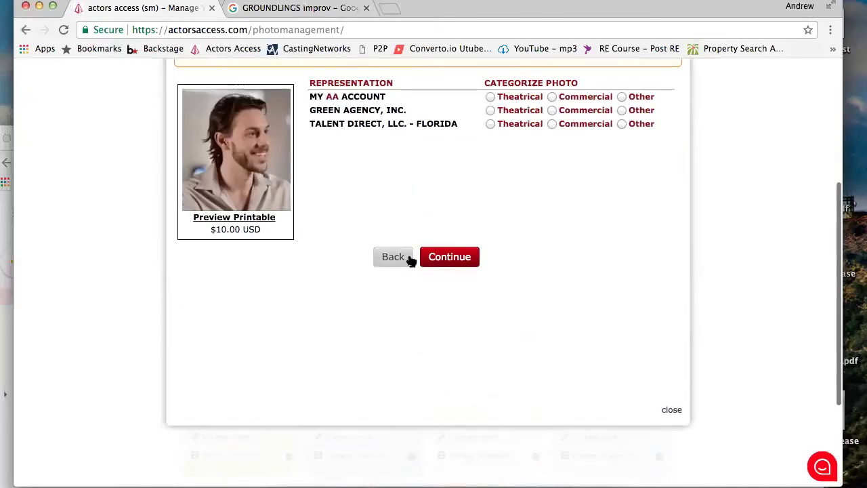
# Dismiss the photo purchase window and show the four headshots assigned to Green Agency, Inc
pyautogui.click(671, 410)
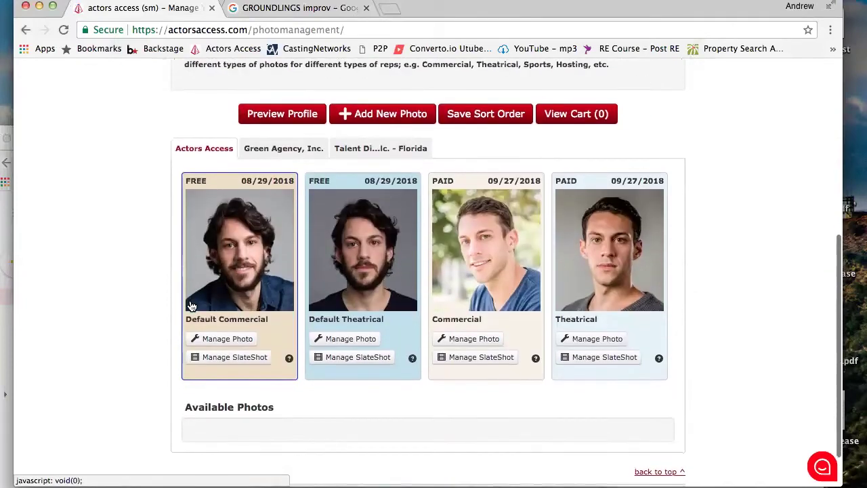
pyautogui.scroll(-3, 192, 306)
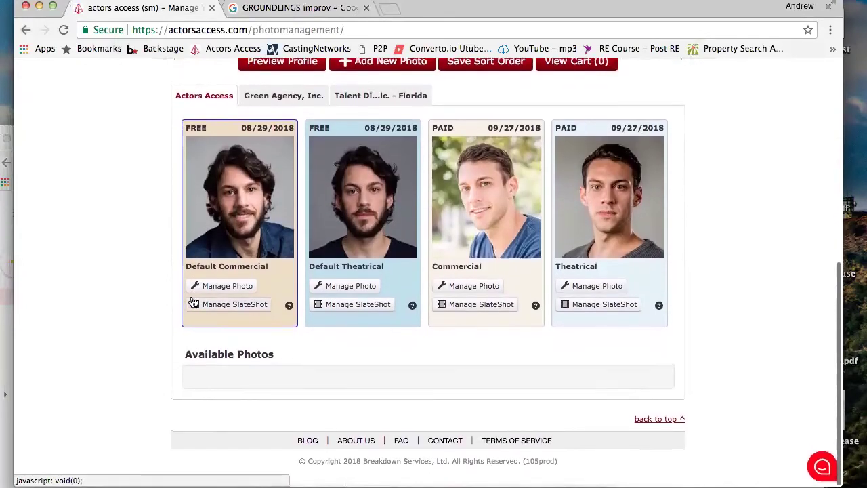
pyautogui.scroll(4, 156, 120)
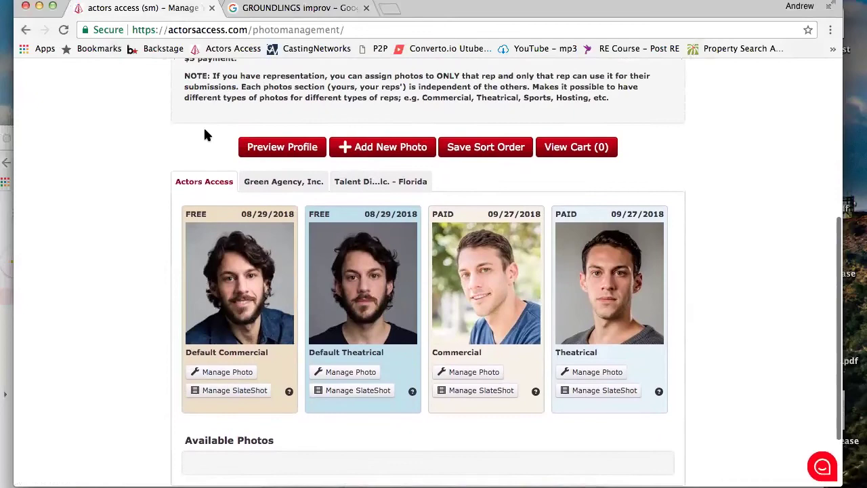
pyautogui.click(286, 181)
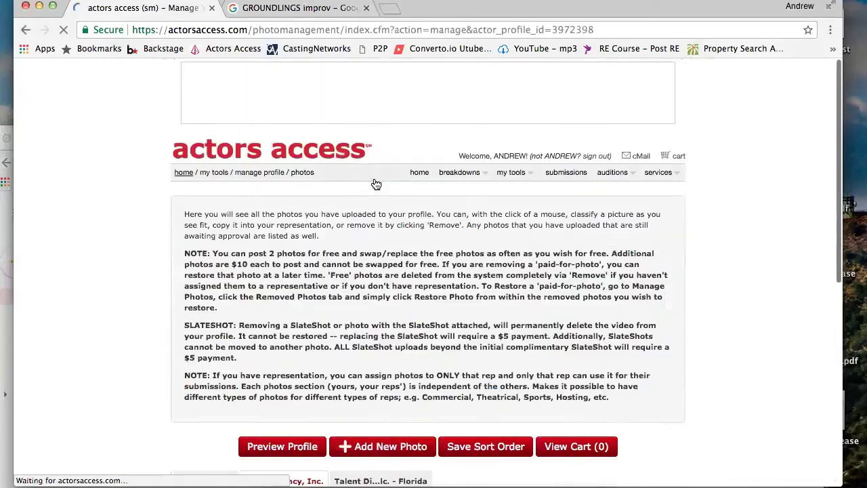
pyautogui.scroll(-5, 373, 183)
pyautogui.scroll(5, 330, 294)
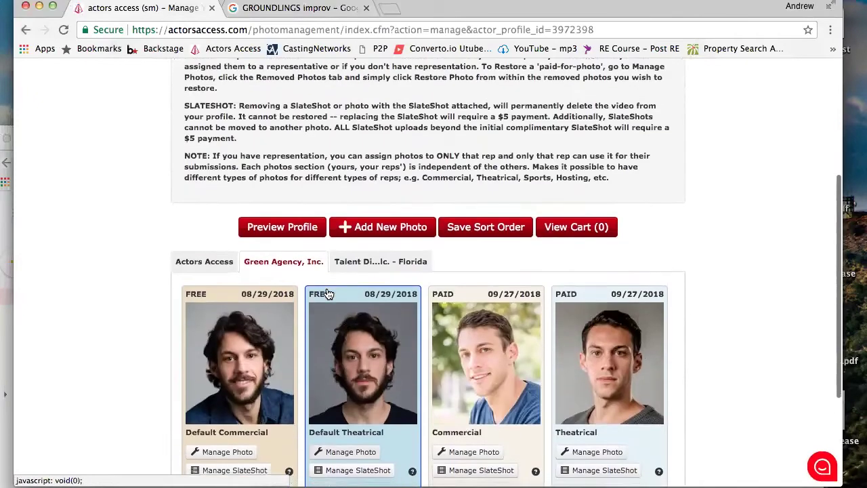
pyautogui.scroll(-1, 329, 294)
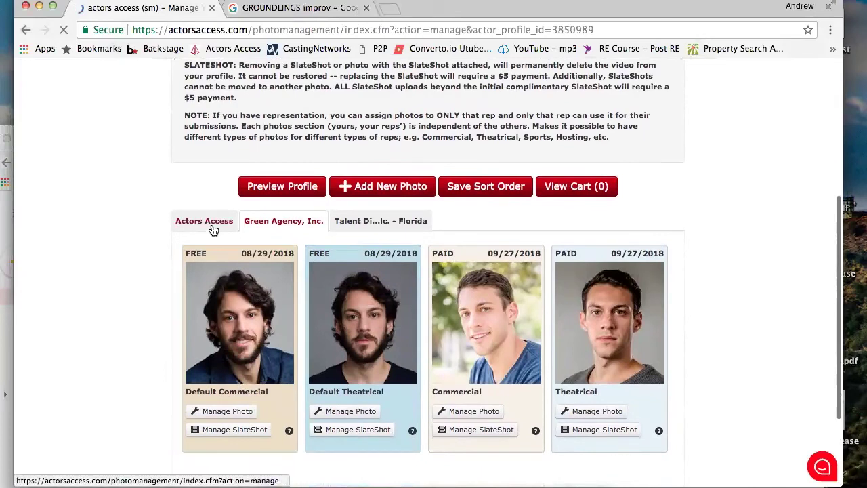
# Review the Default Commercial photo's settings, then close the settings window
pyautogui.scroll(-10, 364, 384)
pyautogui.scroll(1, 246, 310)
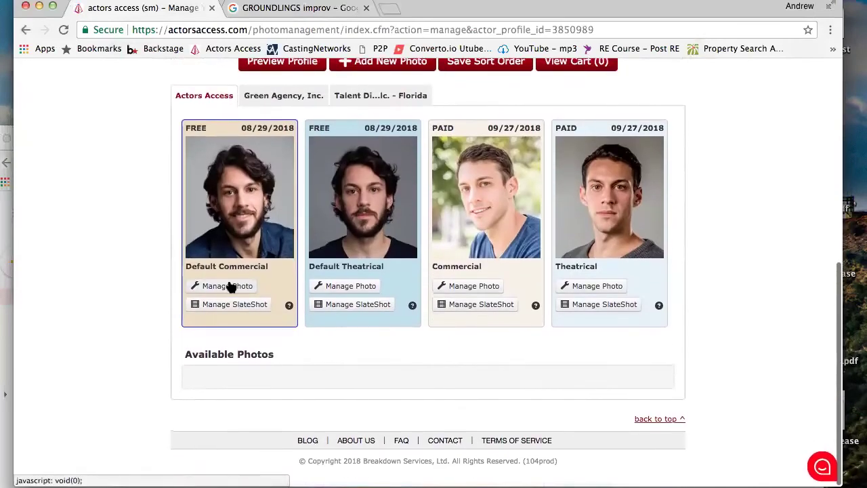
pyautogui.click(229, 286)
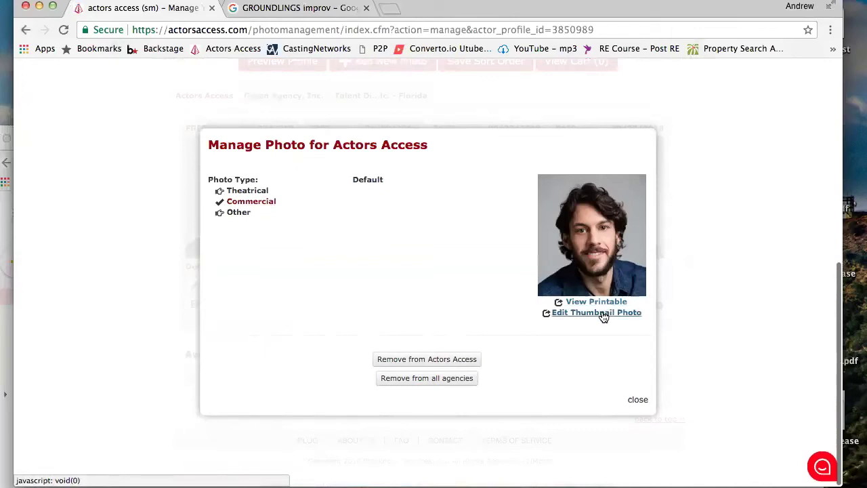
pyautogui.click(637, 404)
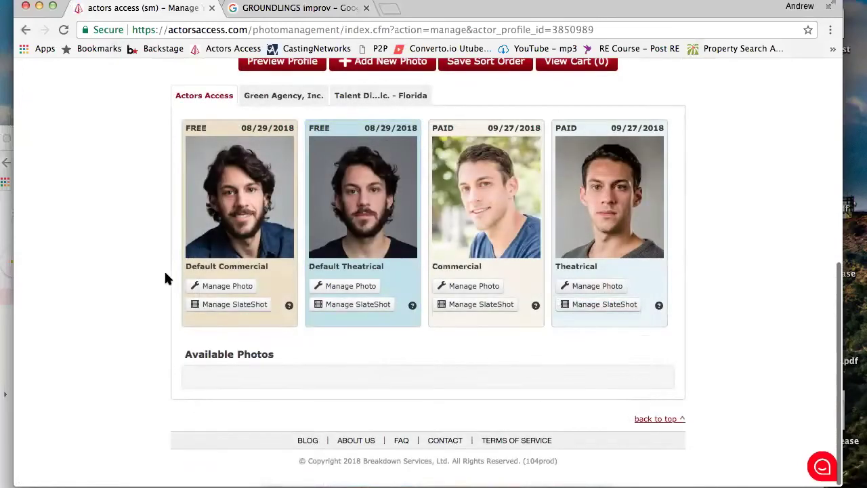
# Play the Default Commercial photo's SlateShot video, then close the SlateShot window
pyautogui.click(214, 306)
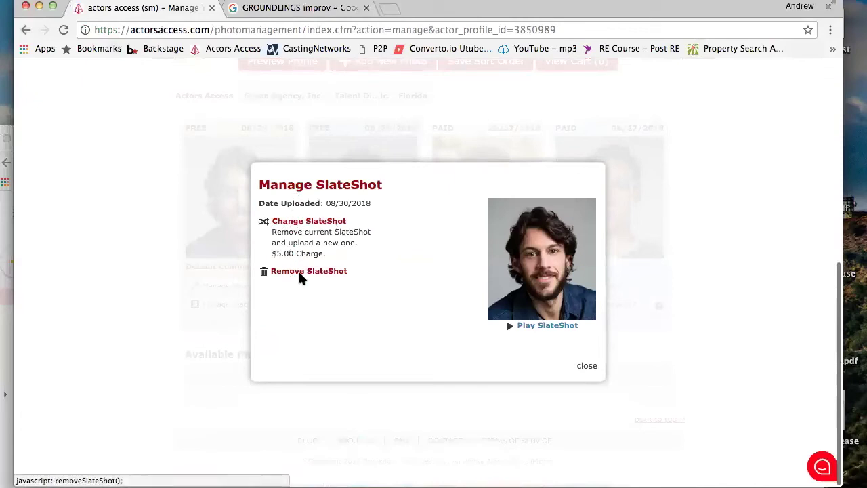
pyautogui.click(513, 326)
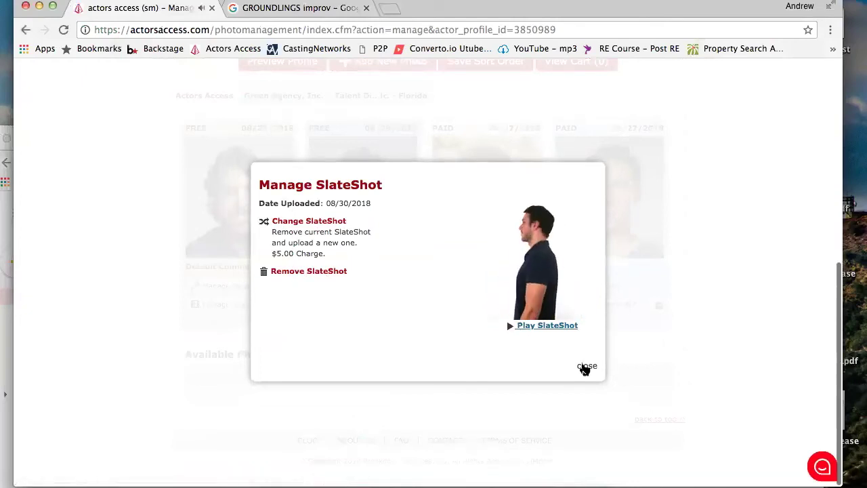
pyautogui.click(586, 366)
pyautogui.scroll(2, 105, 261)
pyautogui.scroll(5, 103, 261)
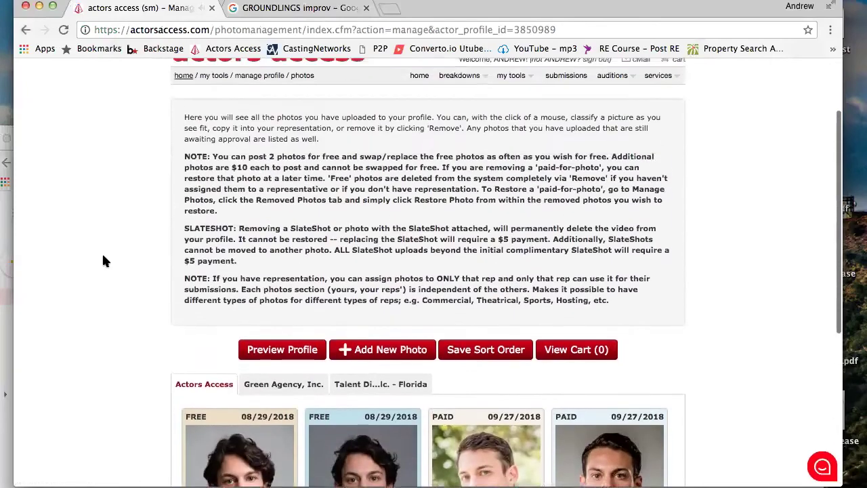
pyautogui.scroll(-8, 103, 261)
pyautogui.scroll(4, 103, 261)
pyautogui.scroll(4, 103, 261)
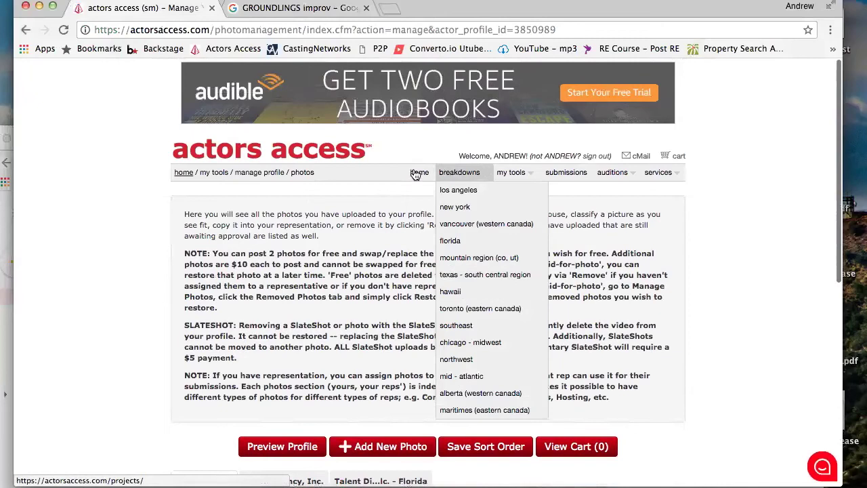
# Return to the account home page and open the performance media management page
pyautogui.click(184, 172)
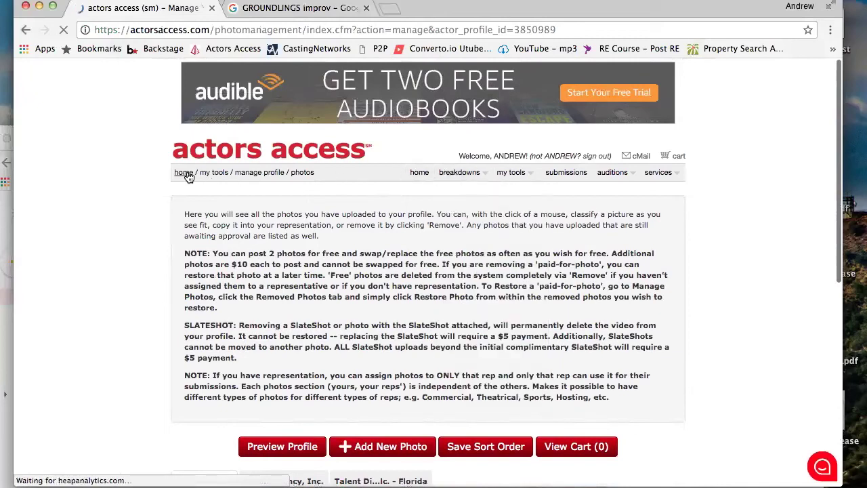
pyautogui.click(326, 339)
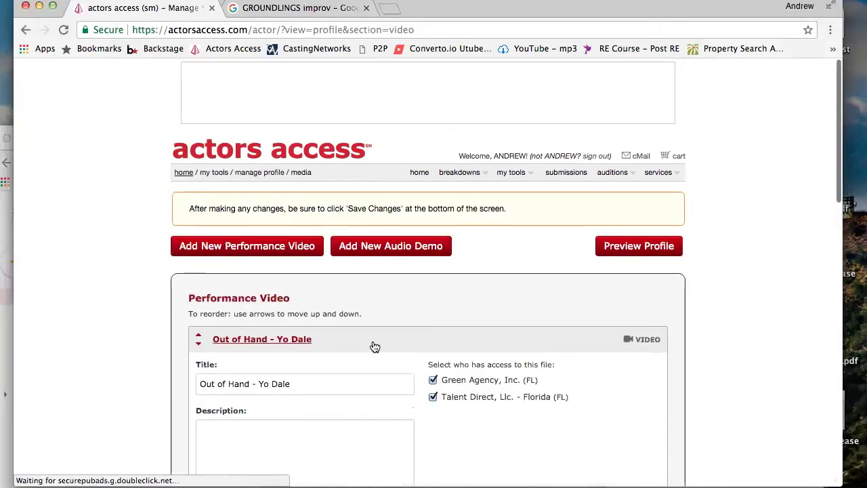
pyautogui.scroll(-1, 375, 346)
pyautogui.scroll(-2, 375, 347)
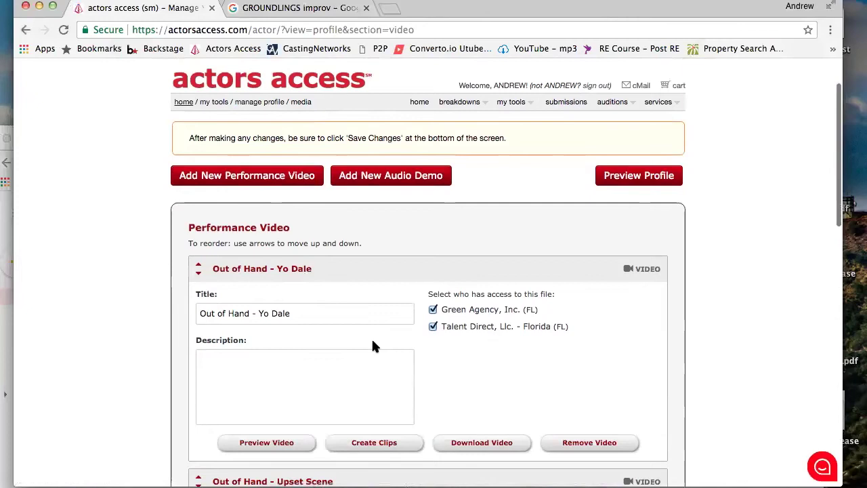
pyautogui.scroll(-2, 372, 346)
pyautogui.scroll(-1, 374, 343)
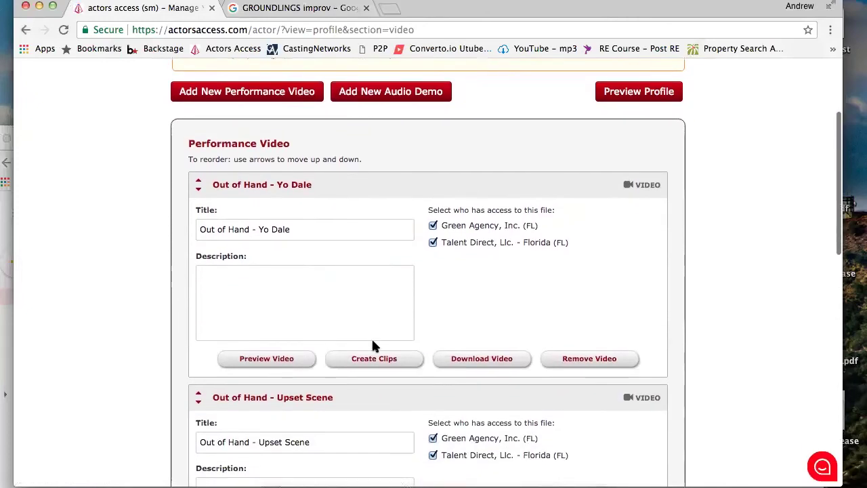
pyautogui.scroll(3, 374, 343)
pyautogui.scroll(2, 373, 342)
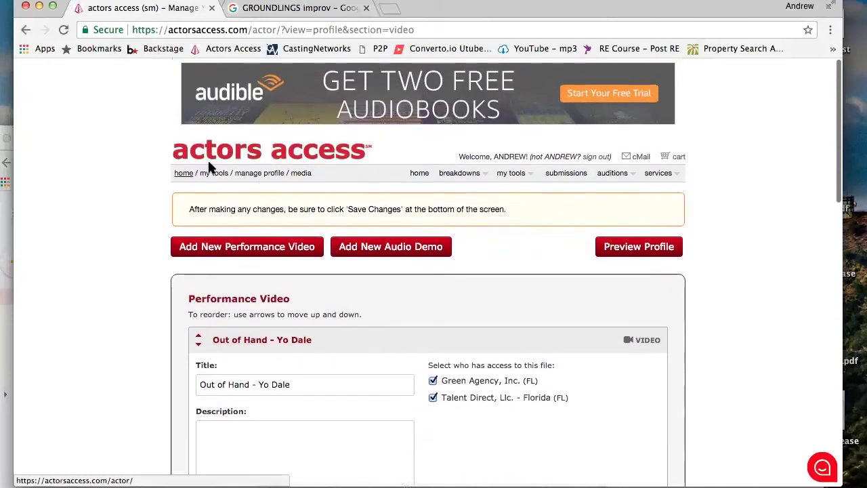
# Start a new performance video upload, browse My Passport for Mac, then cancel file selection
pyautogui.click(193, 246)
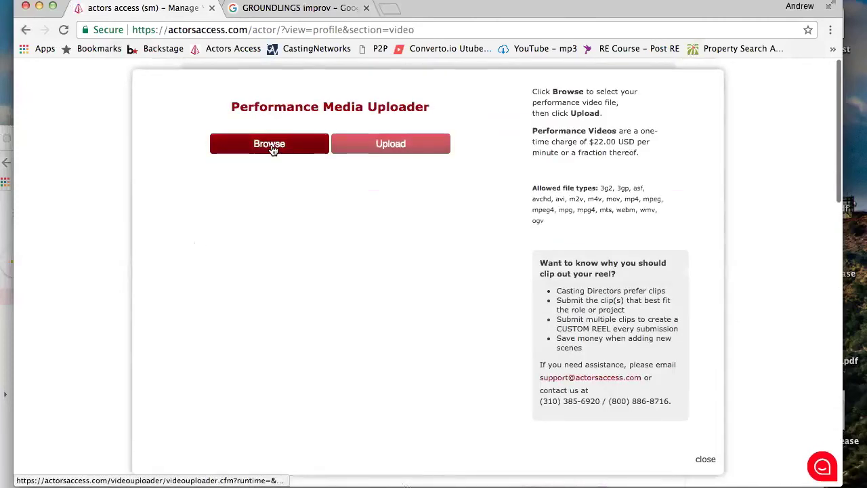
pyautogui.click(270, 144)
pyautogui.scroll(-1, 383, 160)
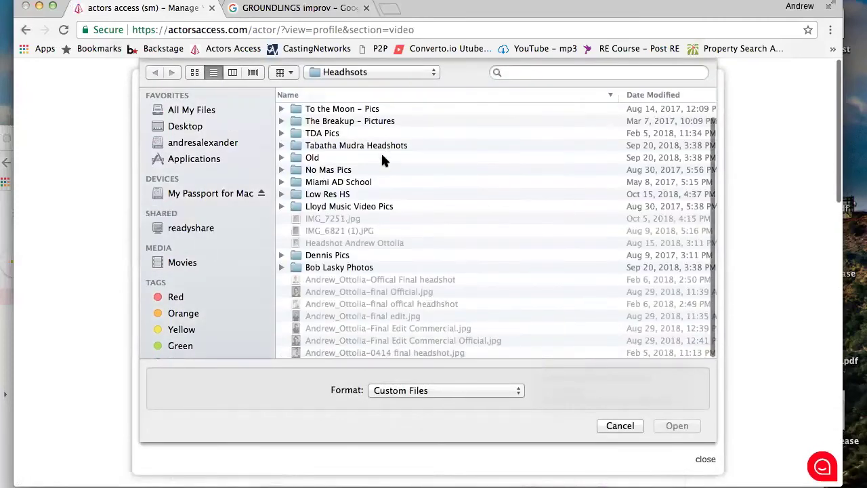
pyautogui.scroll(1, 382, 161)
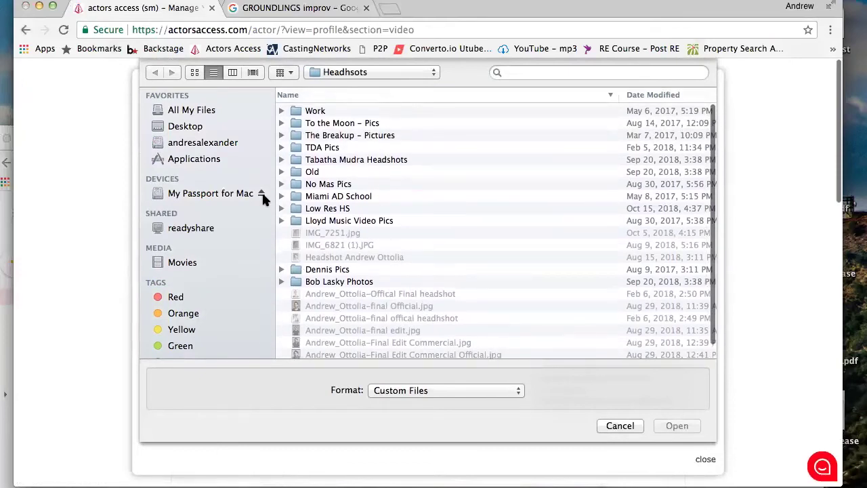
pyautogui.click(208, 194)
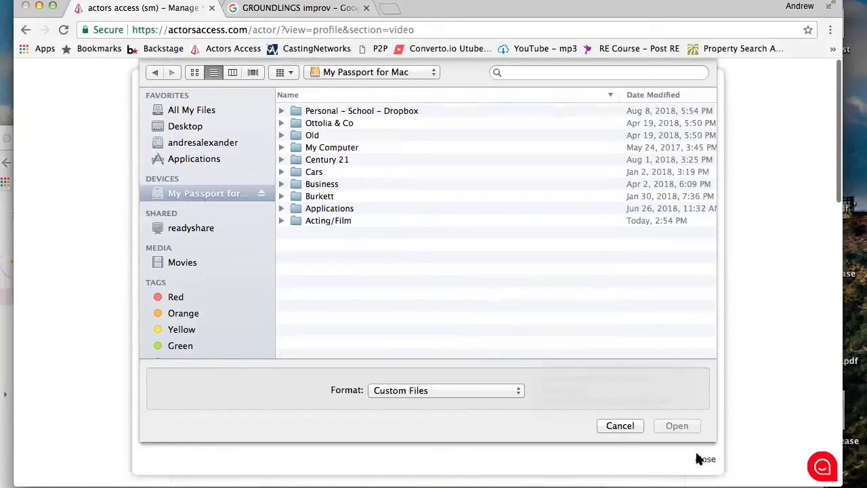
pyautogui.click(629, 427)
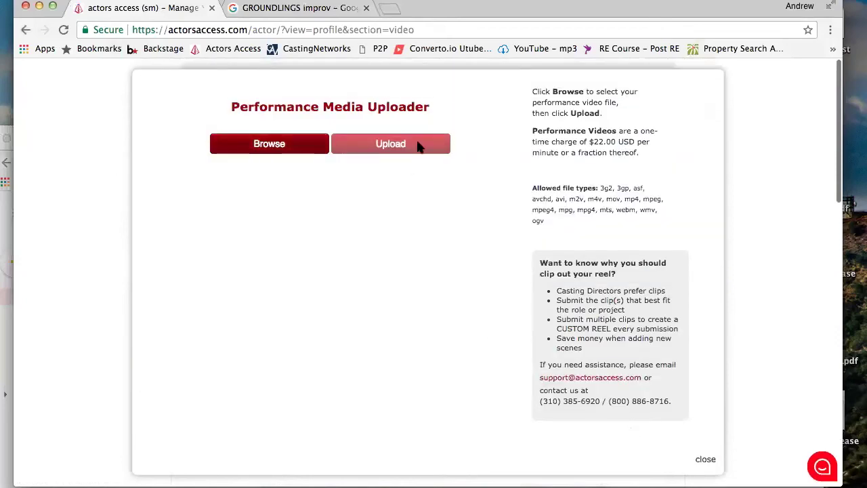
pyautogui.scroll(-7, 515, 309)
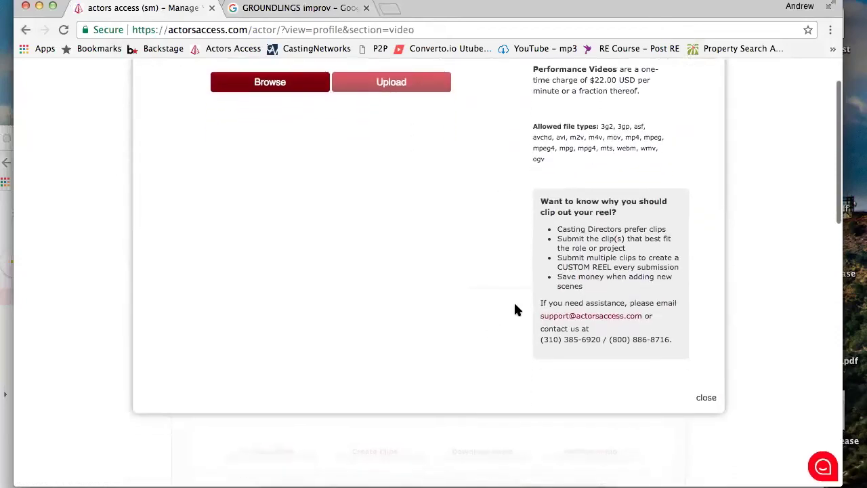
pyautogui.scroll(7, 515, 309)
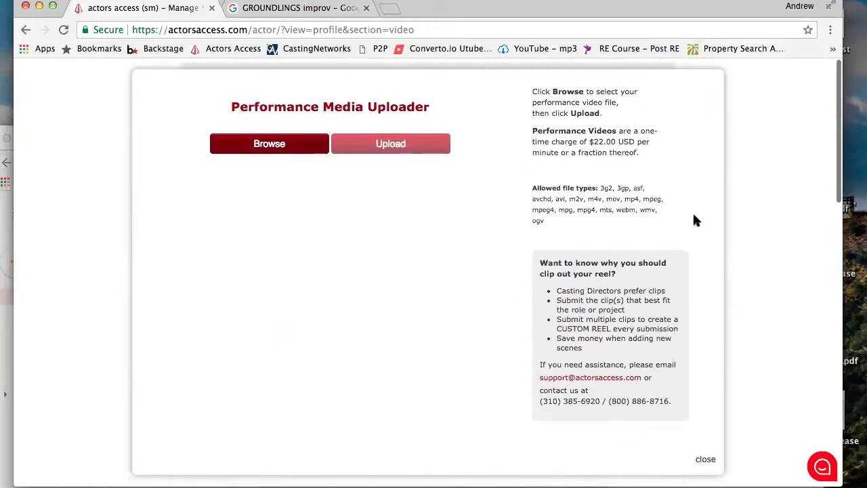
# Highlight the uploader's $22.00 USD per-minute pricing note
pyautogui.moveTo(620, 142)
pyautogui.mouseDown()
pyautogui.moveTo(563, 144)
pyautogui.moveTo(567, 152)
pyautogui.moveTo(559, 141)
pyautogui.moveTo(636, 142)
pyautogui.mouseUp()
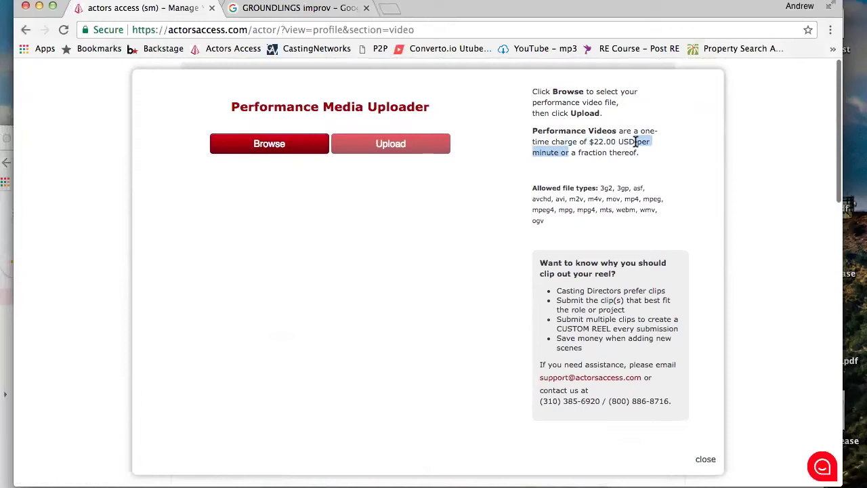
pyautogui.click(633, 154)
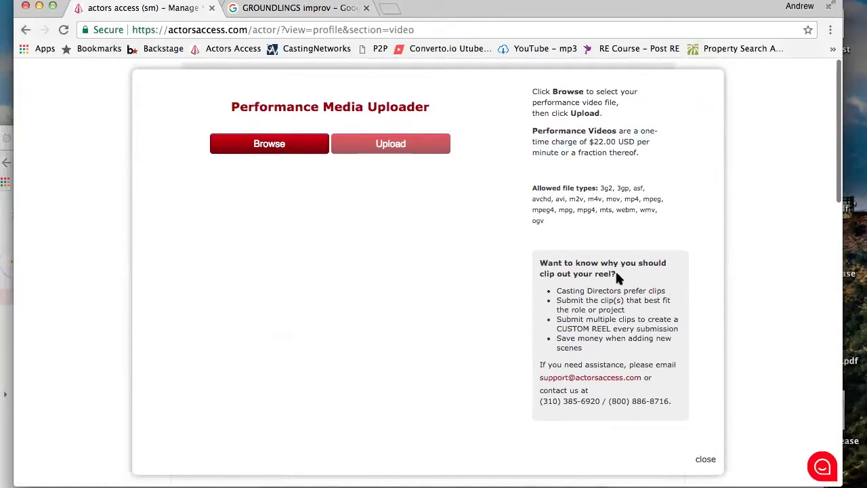
pyautogui.scroll(-5, 600, 262)
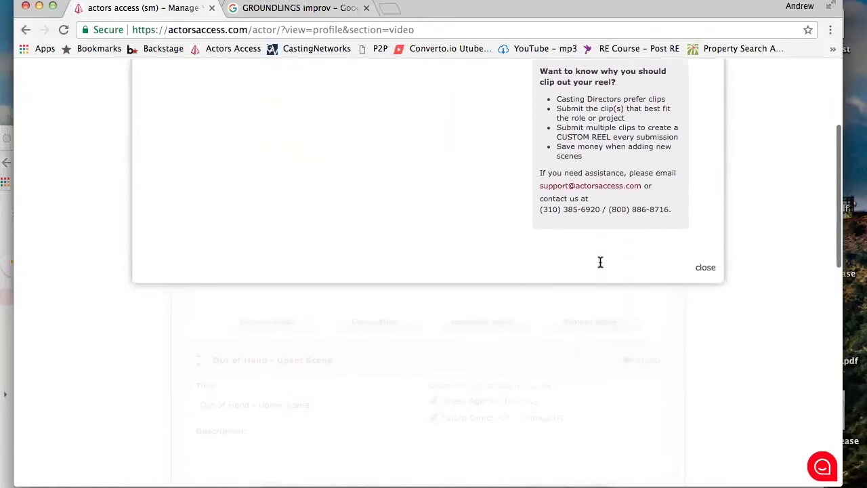
# Close the performance video uploader and return to the account home page
pyautogui.click(715, 268)
pyautogui.scroll(-4, 447, 286)
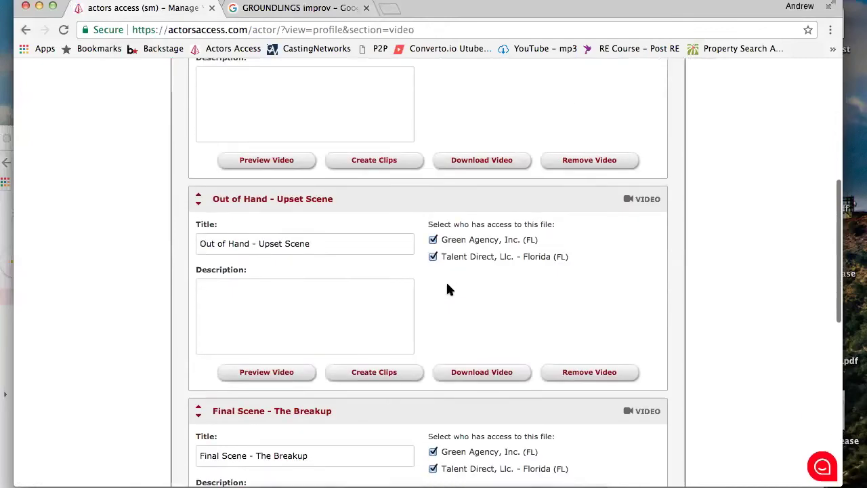
pyautogui.scroll(-1, 447, 289)
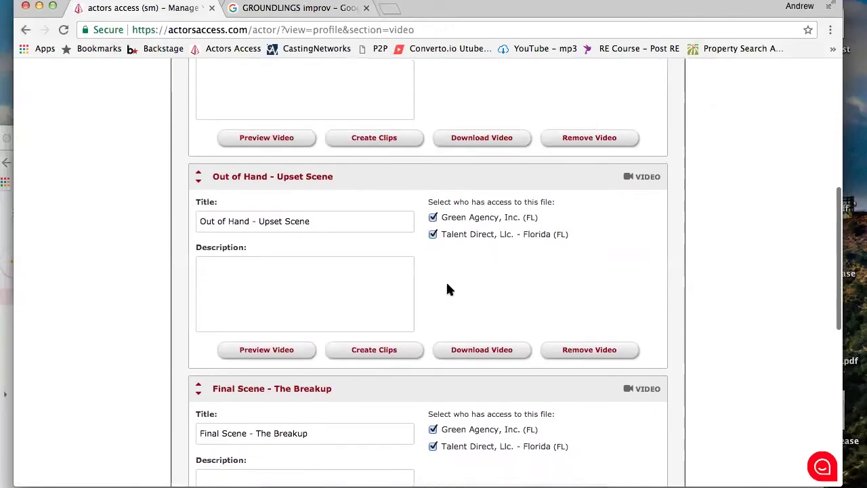
pyautogui.scroll(2, 447, 289)
pyautogui.scroll(3, 447, 290)
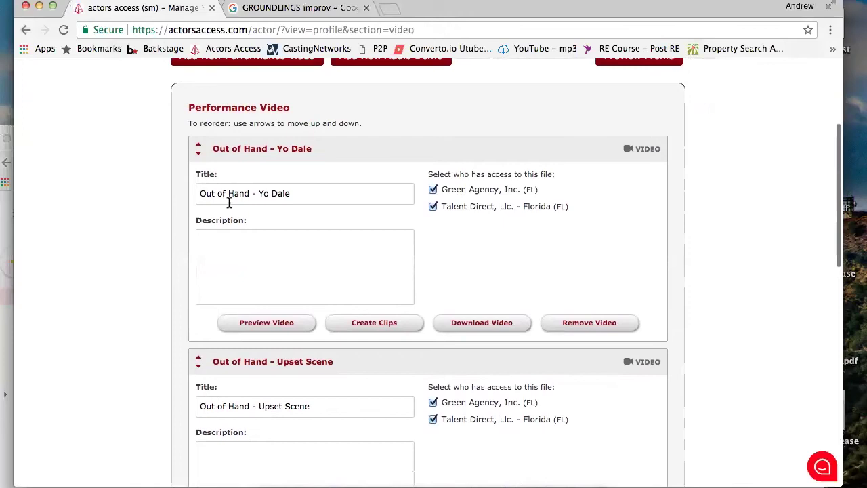
pyautogui.scroll(-10, 359, 213)
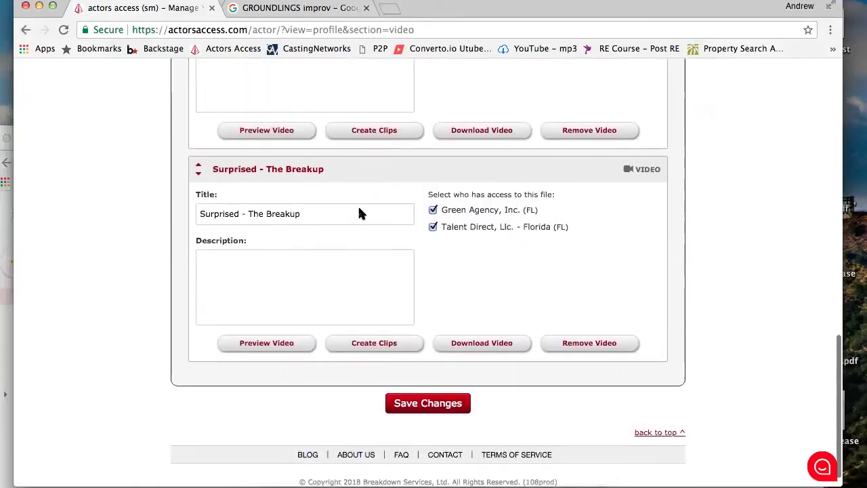
pyautogui.scroll(15, 359, 213)
pyautogui.scroll(3, 359, 213)
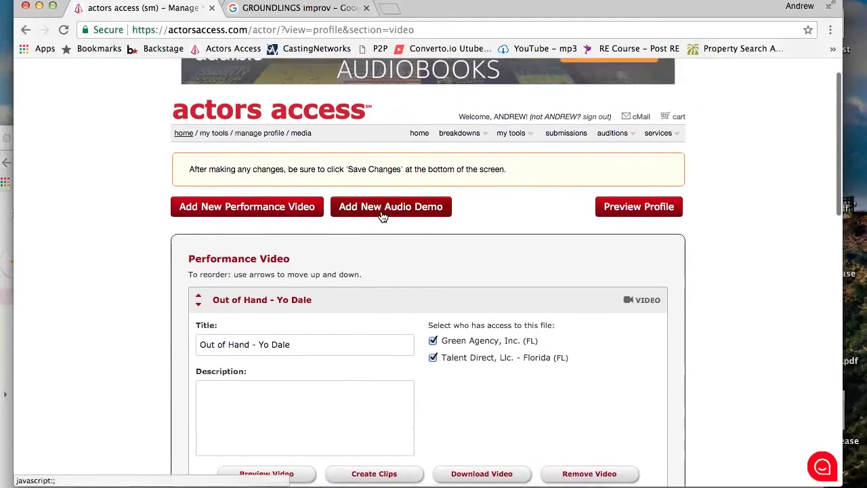
pyautogui.click(184, 136)
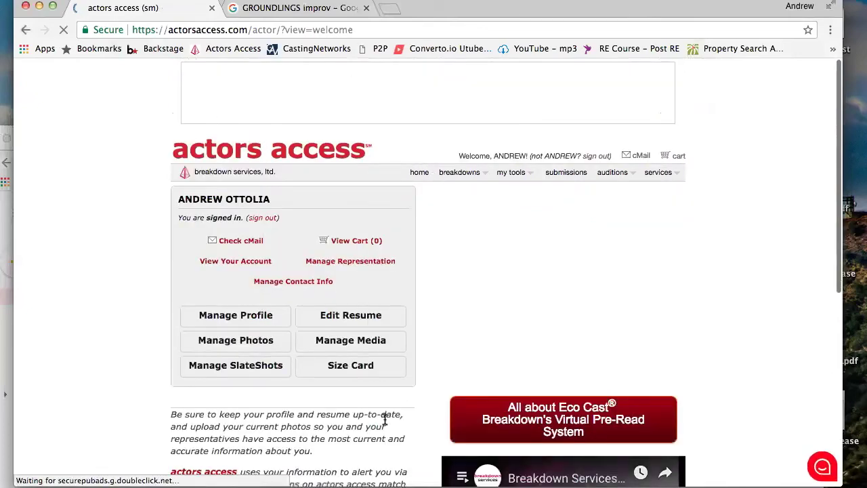
pyautogui.scroll(-5, 386, 417)
pyautogui.scroll(-5, 383, 418)
pyautogui.scroll(10, 384, 418)
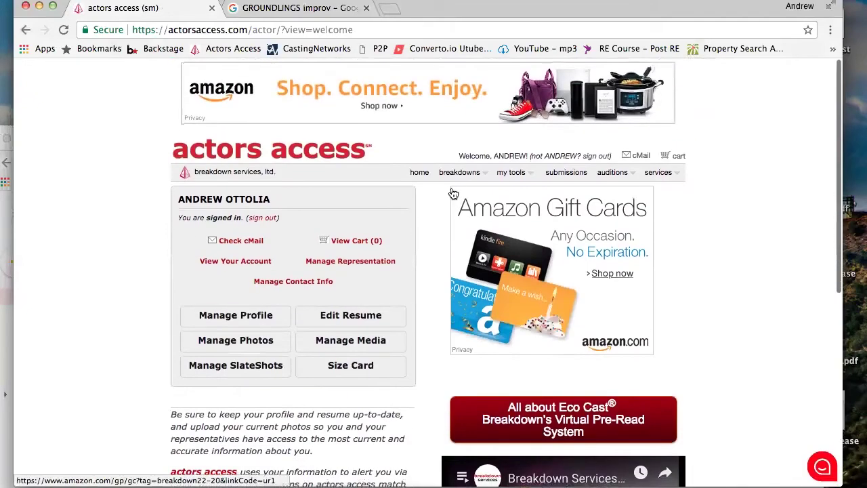
# In photo management, view the Default Commercial photo's SlateShot details and close them
pyautogui.moveTo(459, 181)
pyautogui.moveTo(530, 177)
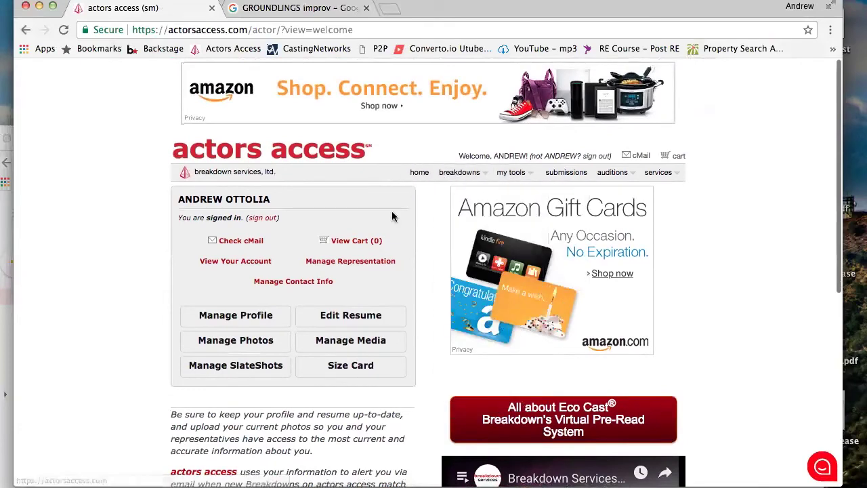
pyautogui.click(278, 370)
pyautogui.scroll(-5, 278, 369)
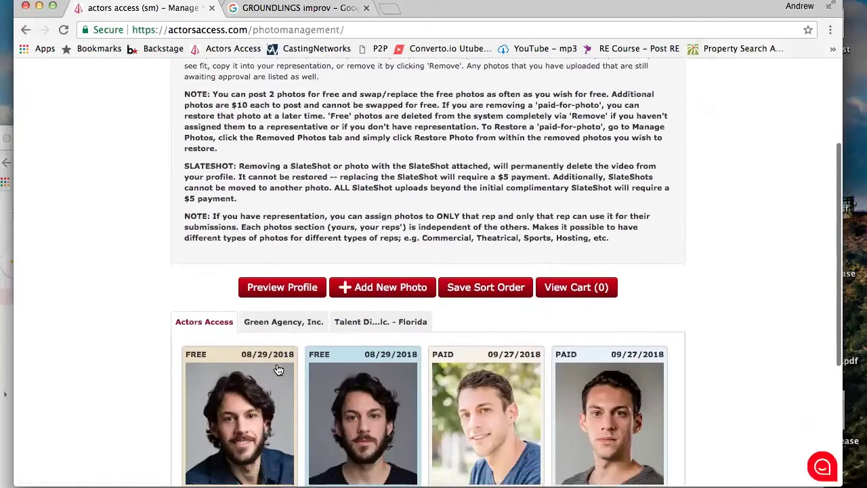
pyautogui.scroll(-3, 277, 369)
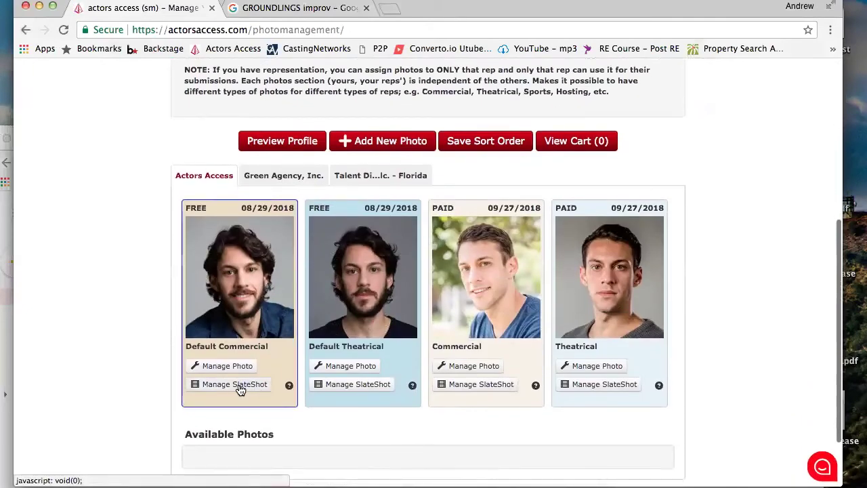
pyautogui.click(238, 385)
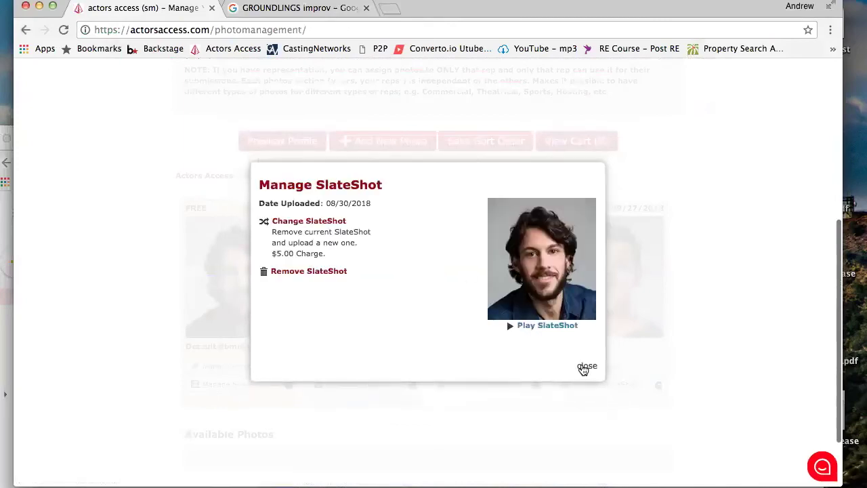
pyautogui.click(583, 369)
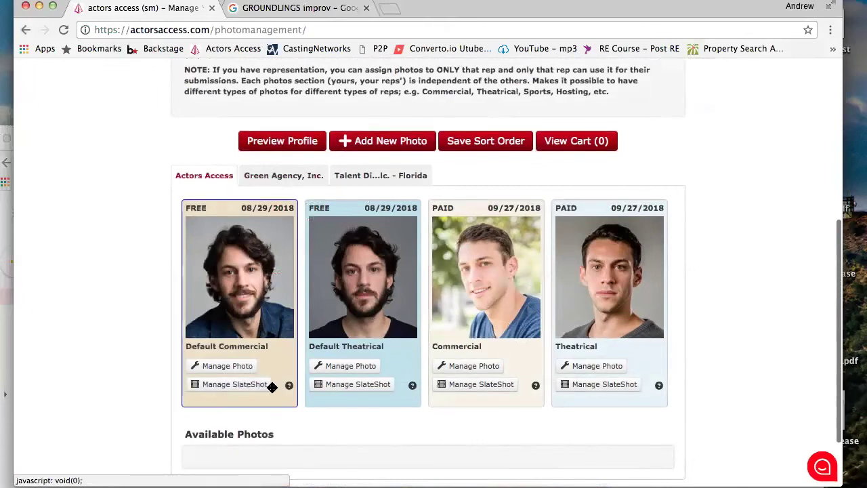
pyautogui.scroll(-3, 325, 377)
pyautogui.scroll(10, 326, 377)
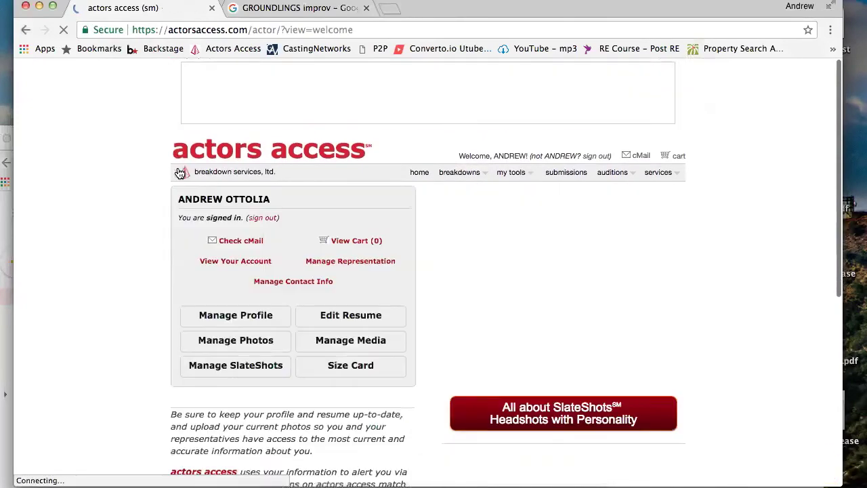
# Review the Size Card's height, weight, clothing measurements and body details, then head back home
pyautogui.click(325, 372)
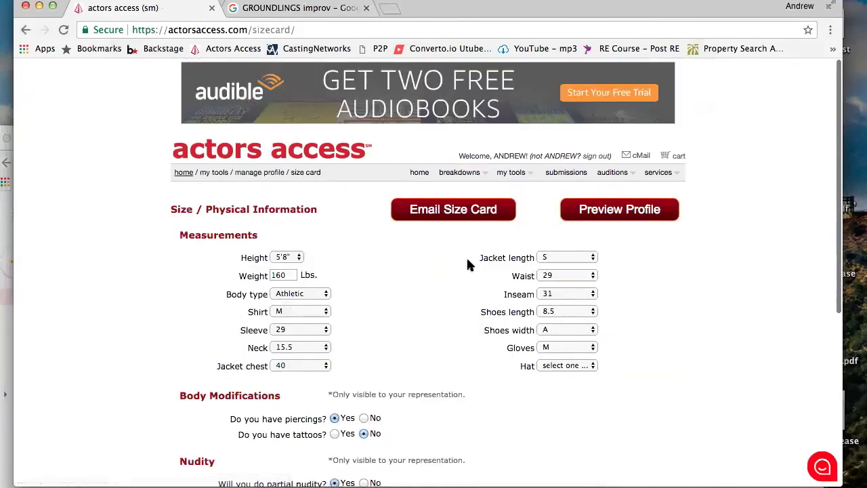
pyautogui.scroll(-5, 466, 256)
pyautogui.scroll(1, 467, 261)
pyautogui.scroll(4, 468, 265)
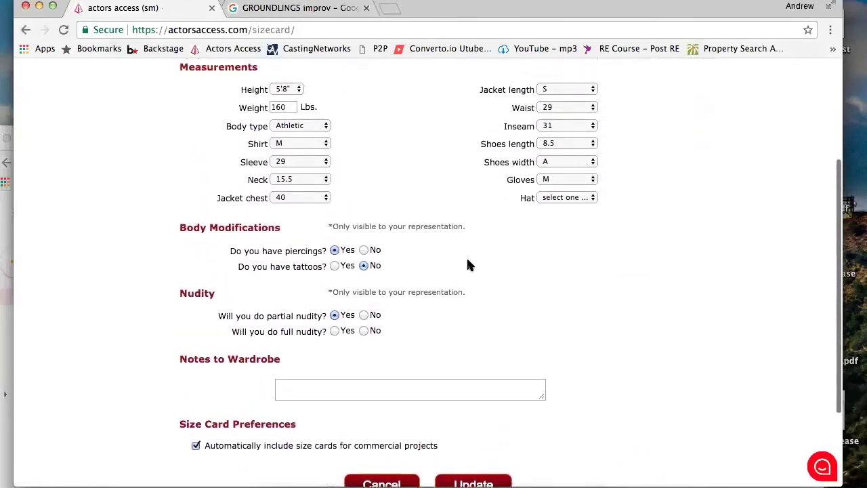
pyautogui.scroll(-1, 467, 265)
pyautogui.scroll(-3, 468, 264)
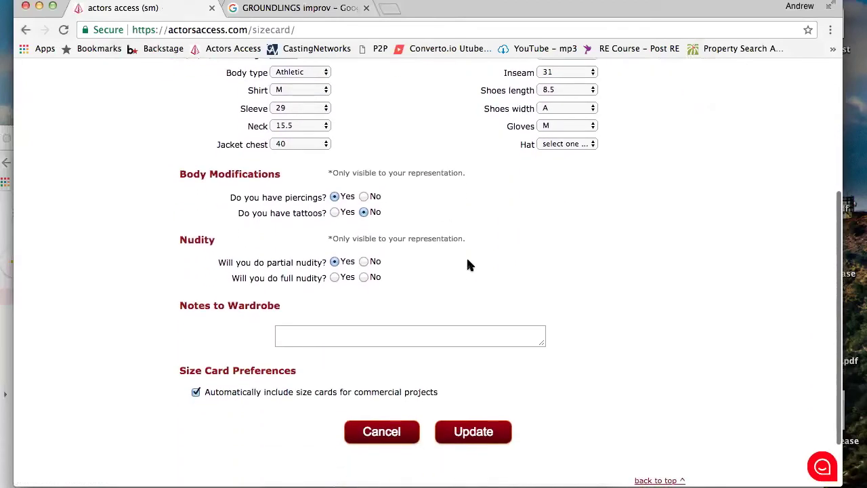
pyautogui.scroll(1, 467, 264)
pyautogui.scroll(3, 328, 217)
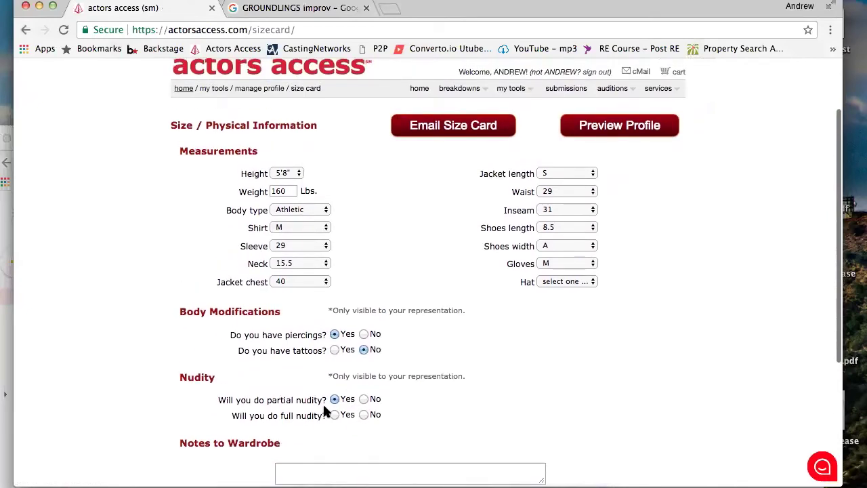
pyautogui.scroll(1, 319, 330)
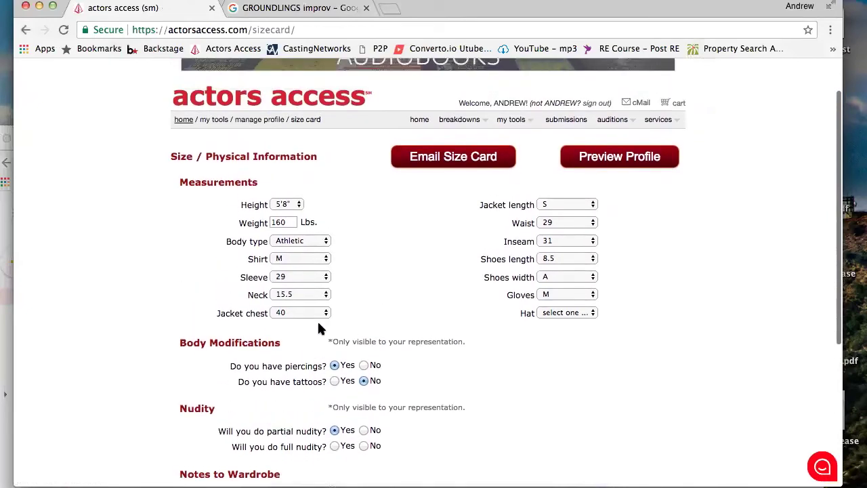
pyautogui.scroll(-5, 328, 380)
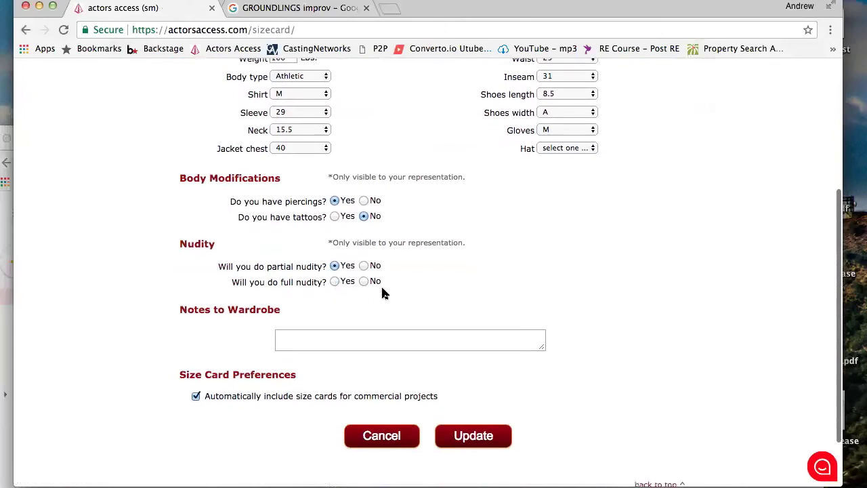
pyautogui.scroll(-1, 382, 293)
pyautogui.scroll(5, 382, 293)
pyautogui.scroll(-3, 383, 293)
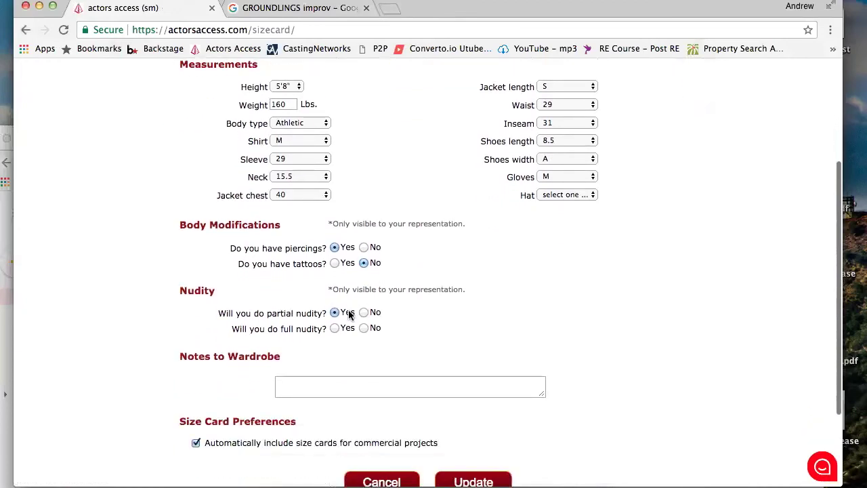
pyautogui.scroll(6, 338, 227)
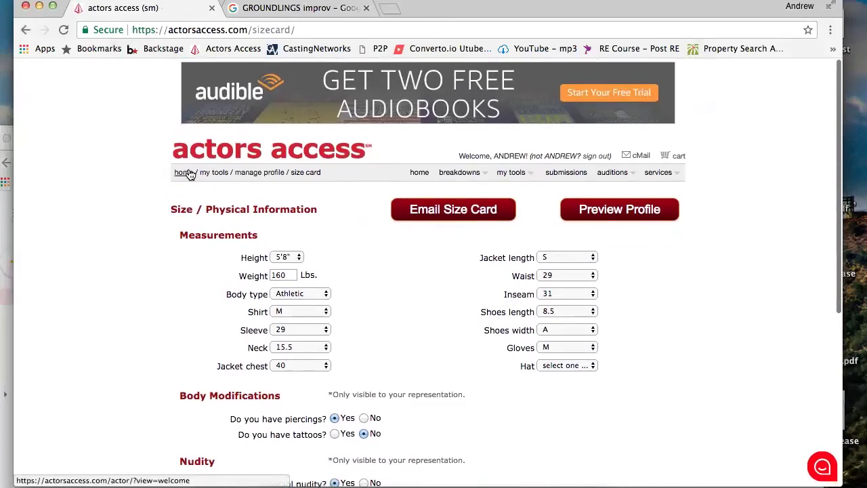
pyautogui.click(189, 174)
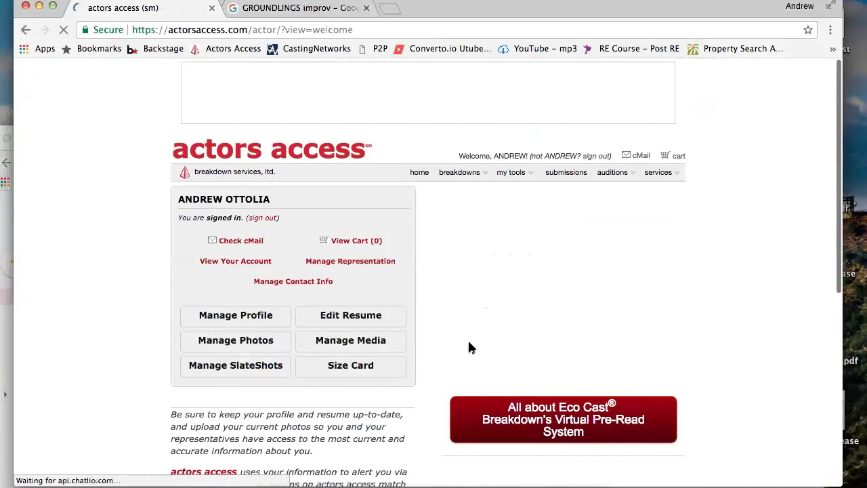
# On the welcome page, reveal the breakdowns region list under my tools in the top navigation
pyautogui.scroll(-3, 472, 347)
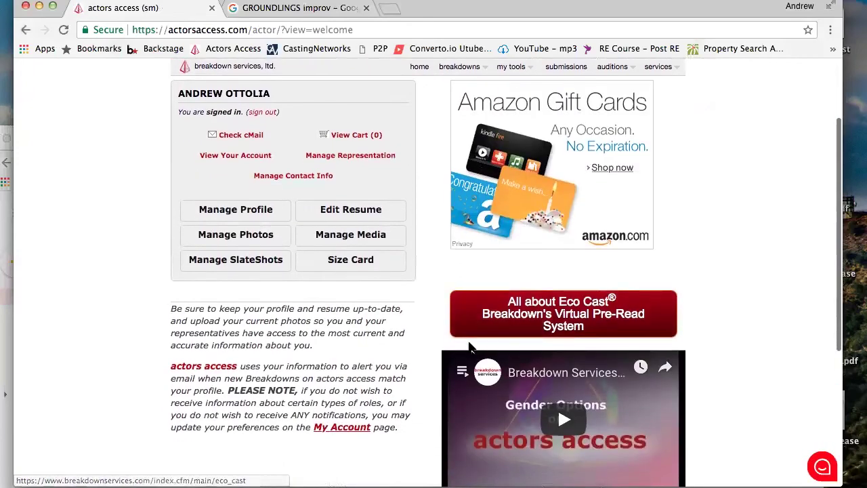
pyautogui.scroll(-1, 472, 348)
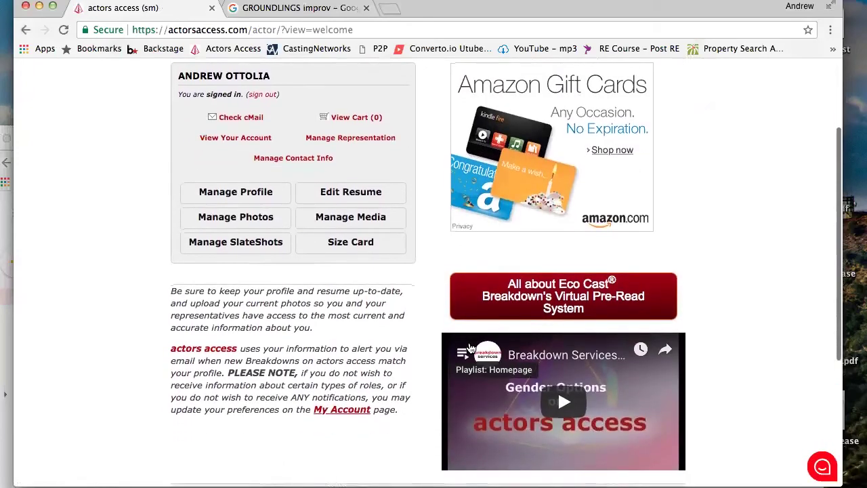
pyautogui.scroll(4, 473, 348)
pyautogui.scroll(-1, 471, 348)
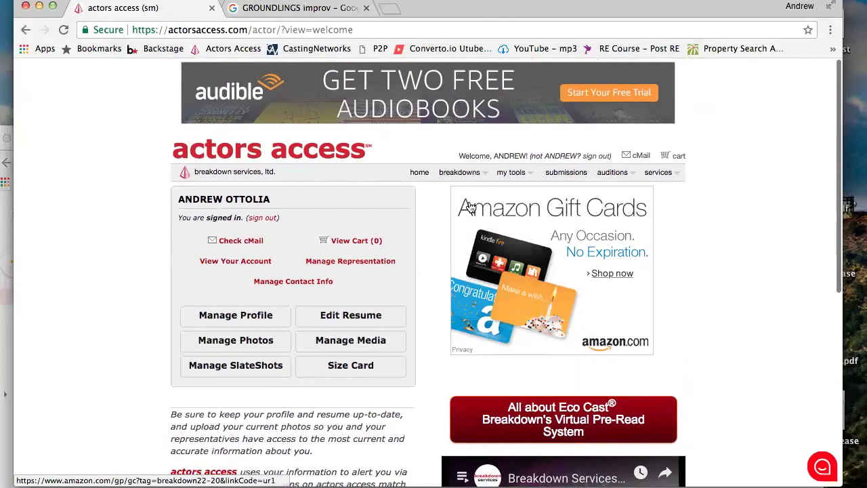
pyautogui.moveTo(515, 182)
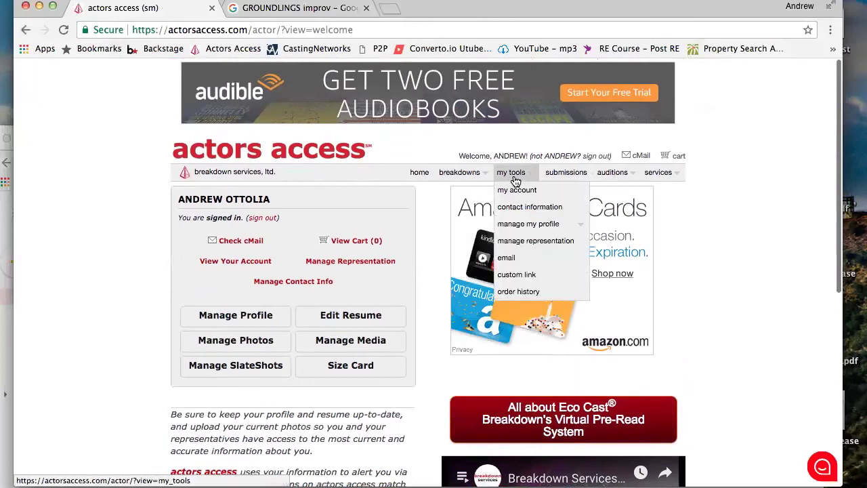
pyautogui.moveTo(475, 175)
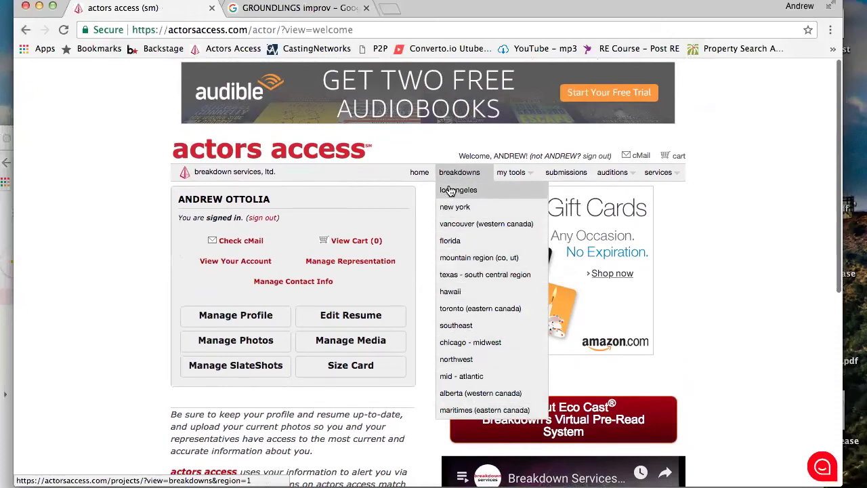
pyautogui.click(445, 249)
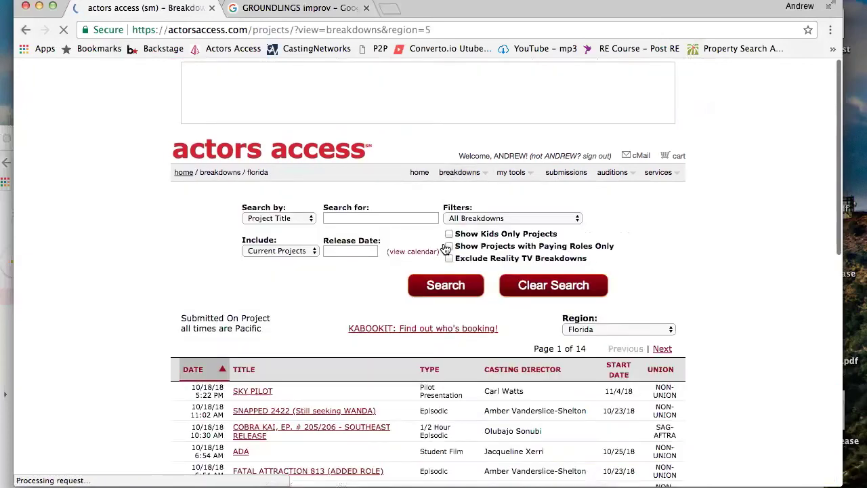
pyautogui.scroll(-5, 445, 249)
pyautogui.scroll(-5, 445, 250)
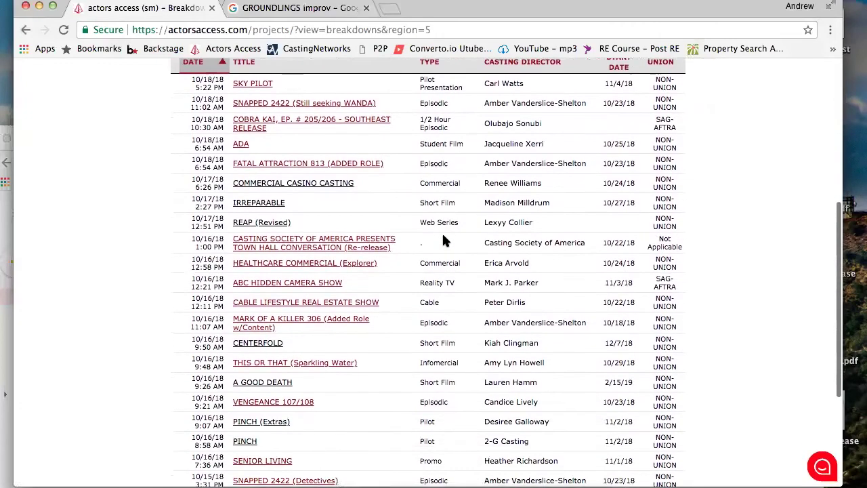
pyautogui.scroll(-5, 443, 235)
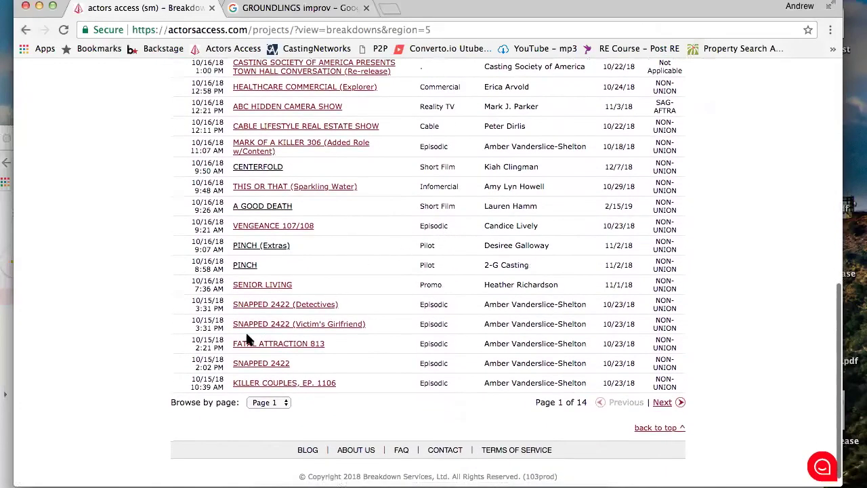
pyautogui.scroll(4, 249, 339)
pyautogui.scroll(2, 249, 341)
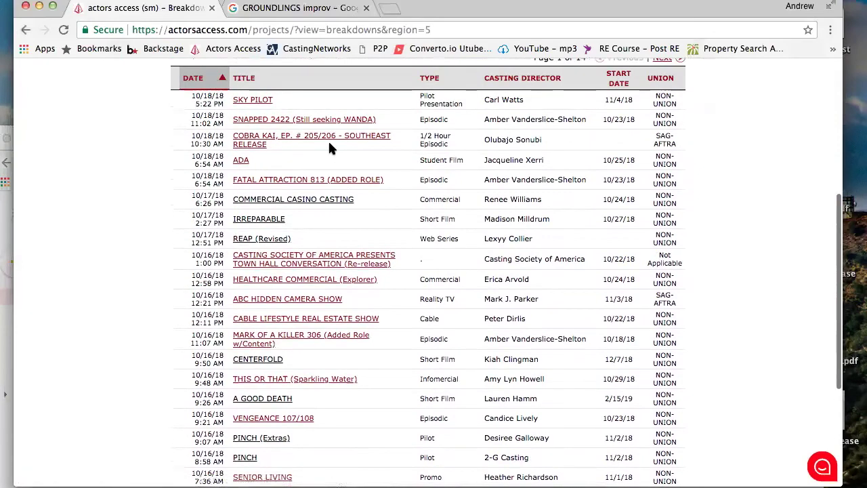
pyautogui.scroll(-2, 302, 299)
pyautogui.scroll(-4, 302, 301)
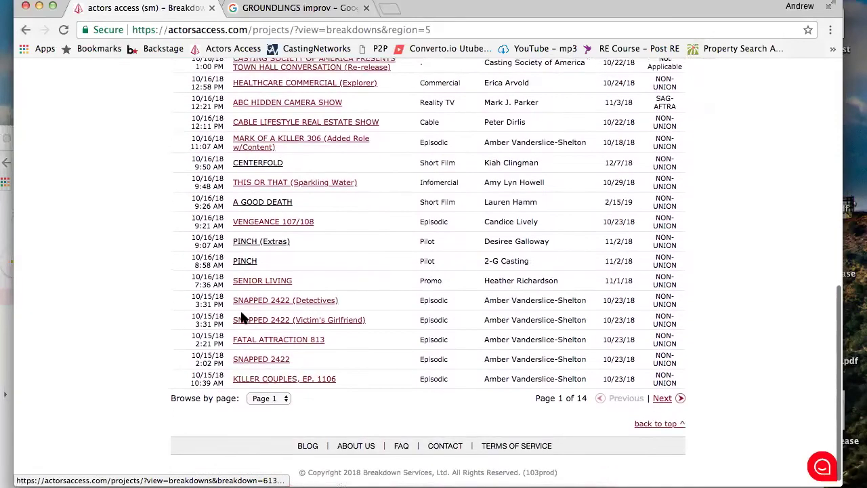
pyautogui.scroll(4, 224, 317)
pyautogui.scroll(3, 222, 316)
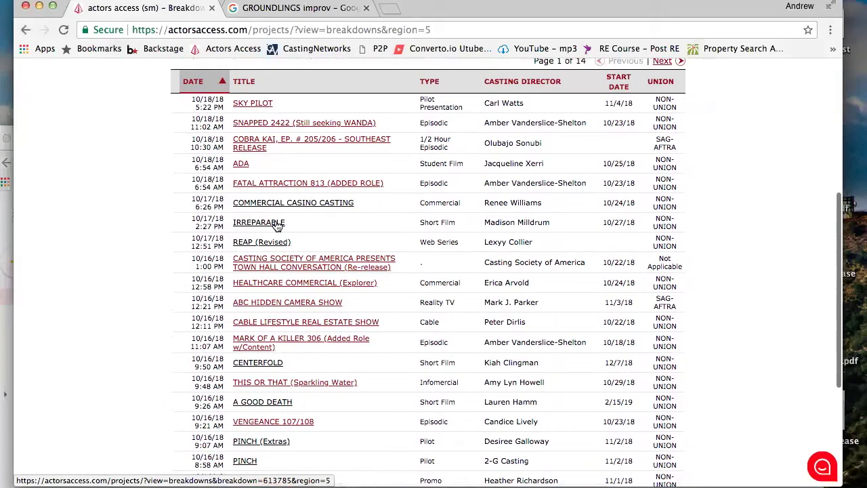
# Look over the SKY PILOT breakdown, then return home and reveal the breakdowns region list
pyautogui.click(256, 105)
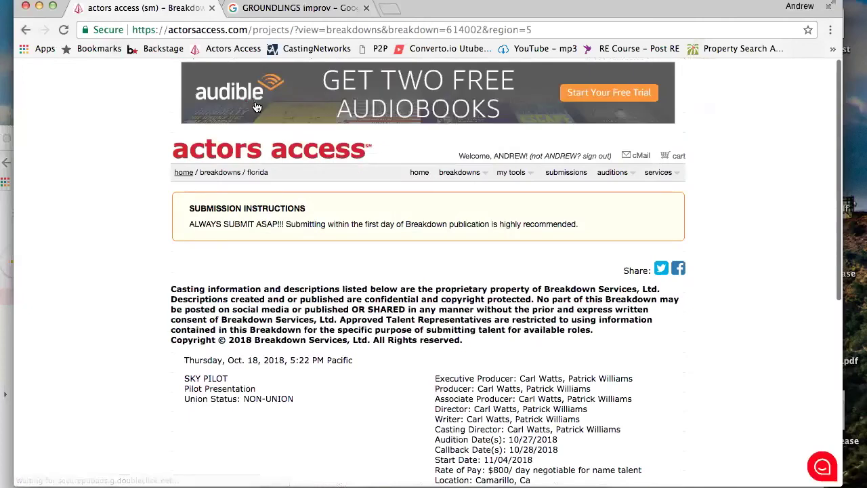
pyautogui.scroll(-1, 257, 107)
pyautogui.scroll(-4, 256, 106)
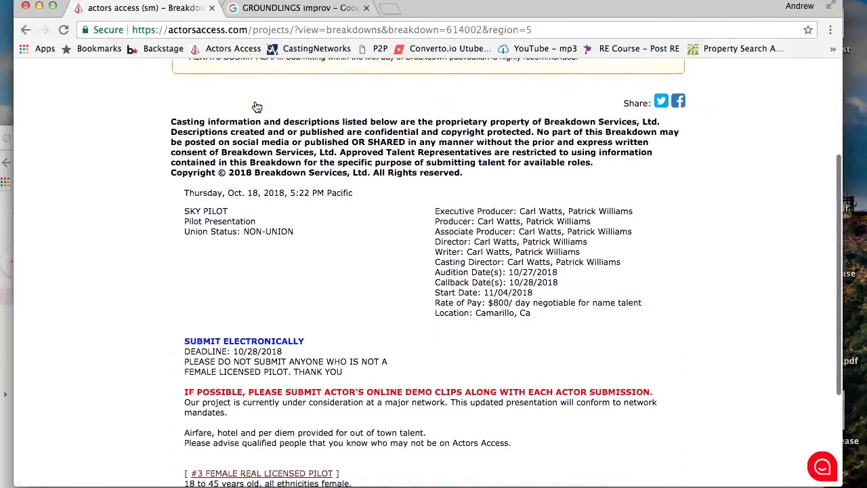
pyautogui.scroll(5, 256, 107)
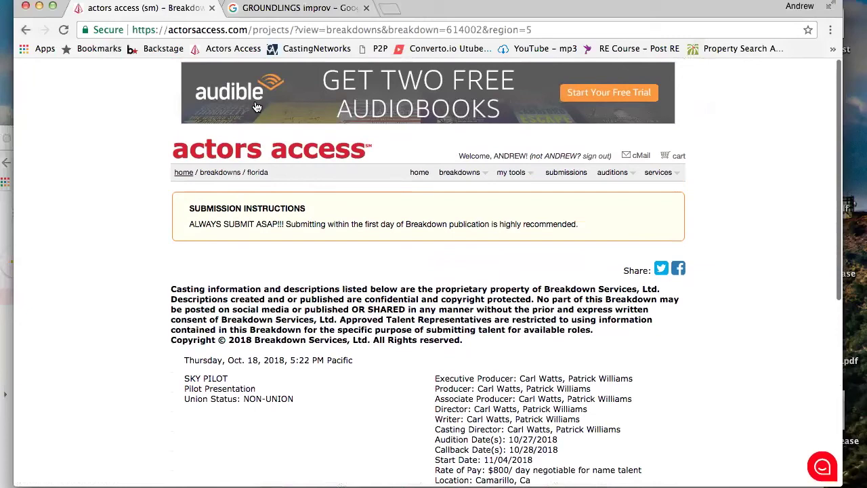
pyautogui.click(184, 174)
pyautogui.moveTo(456, 172)
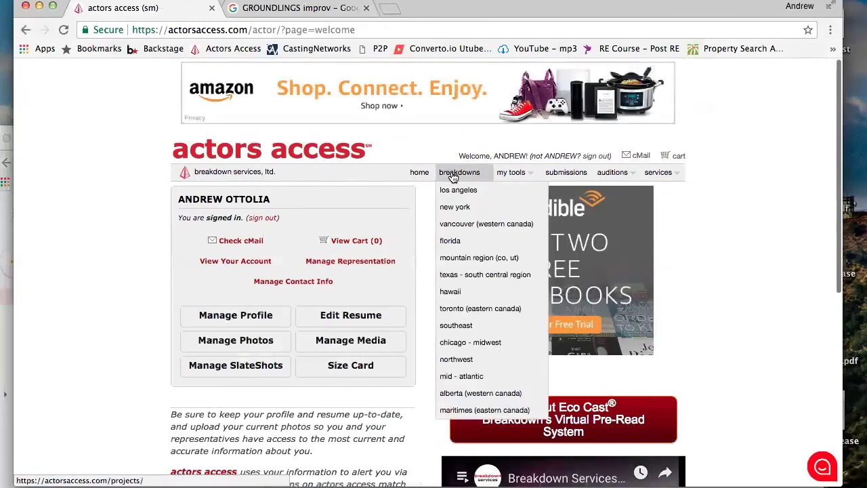
# List the Florida breakdowns, page 1 of 14, and scroll through the listings with SKY PILOT newest
pyautogui.click(451, 242)
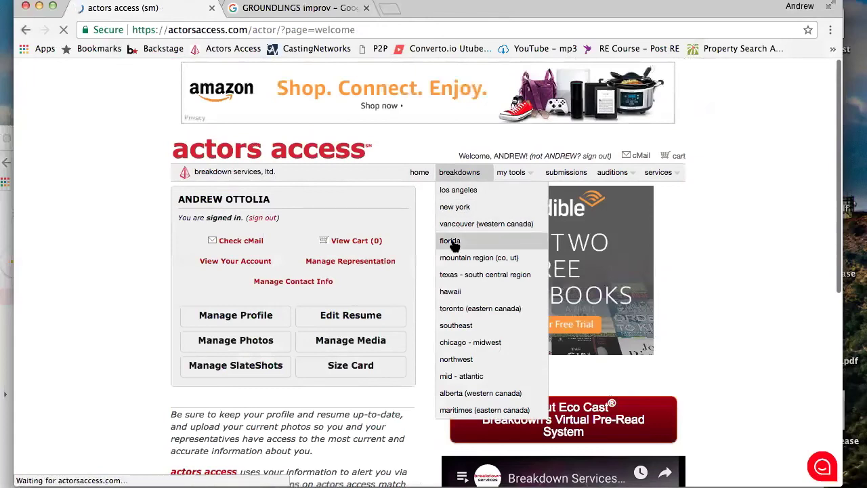
pyautogui.scroll(-3, 214, 350)
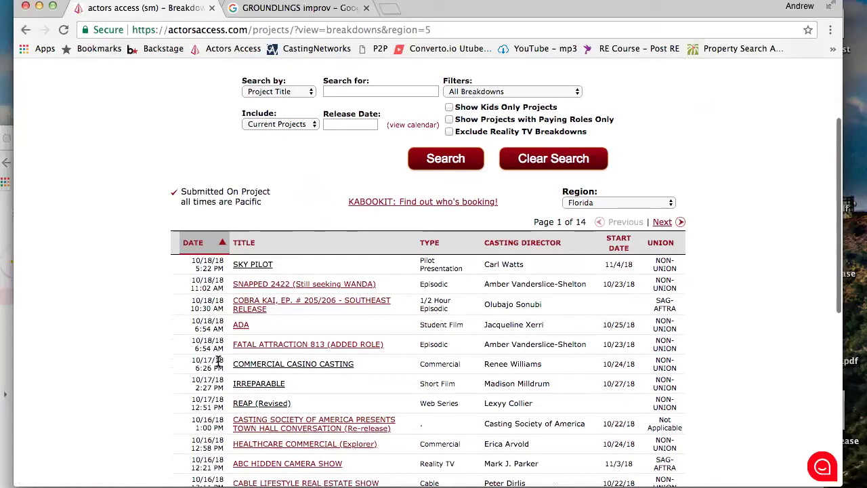
pyautogui.scroll(-1, 219, 362)
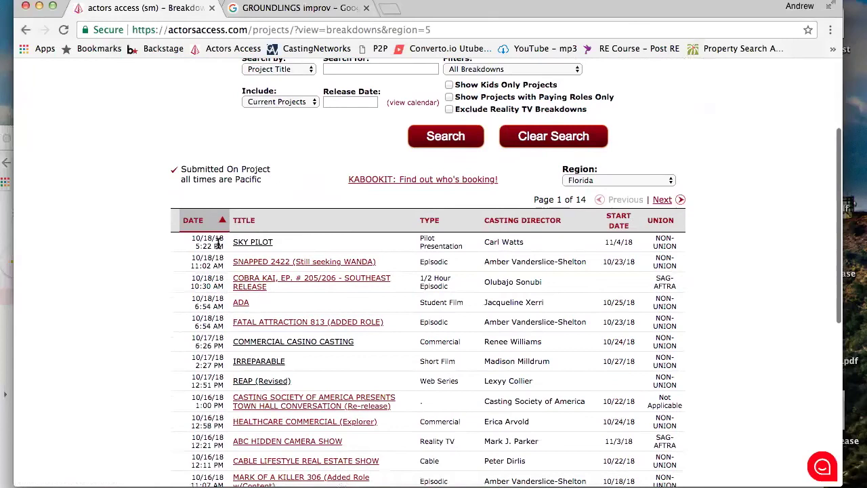
pyautogui.scroll(-10, 224, 231)
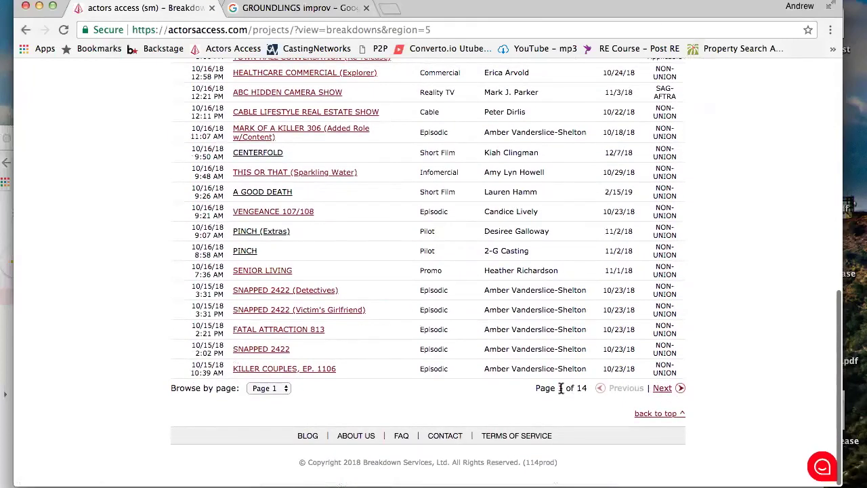
pyautogui.scroll(15, 143, 278)
pyautogui.scroll(-6, 300, 377)
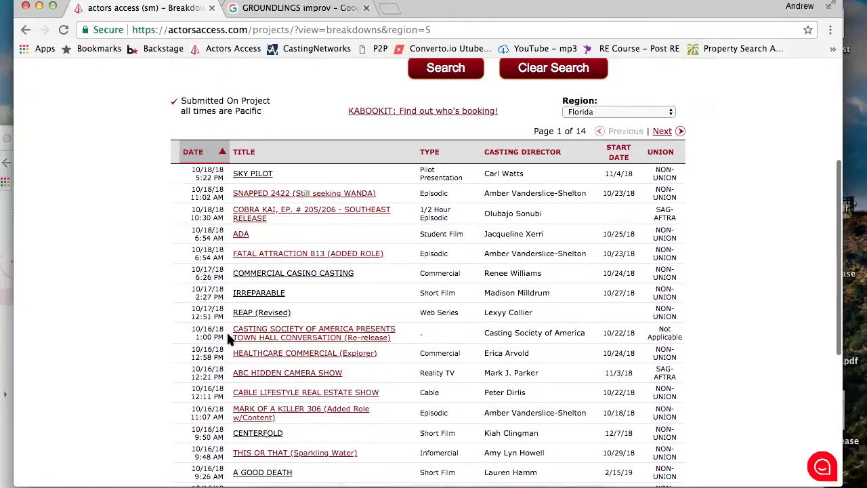
# Open the SKY PILOT breakdown and highlight its Pilot Presentation project type
pyautogui.click(262, 176)
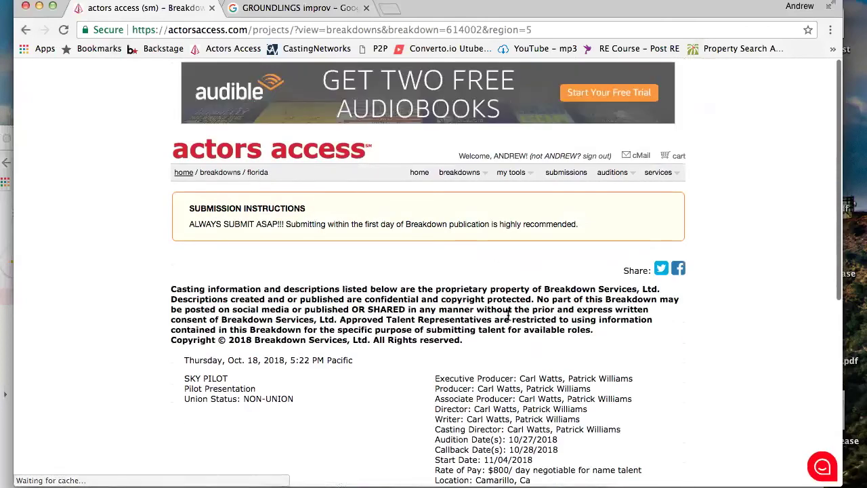
pyautogui.scroll(-3, 508, 315)
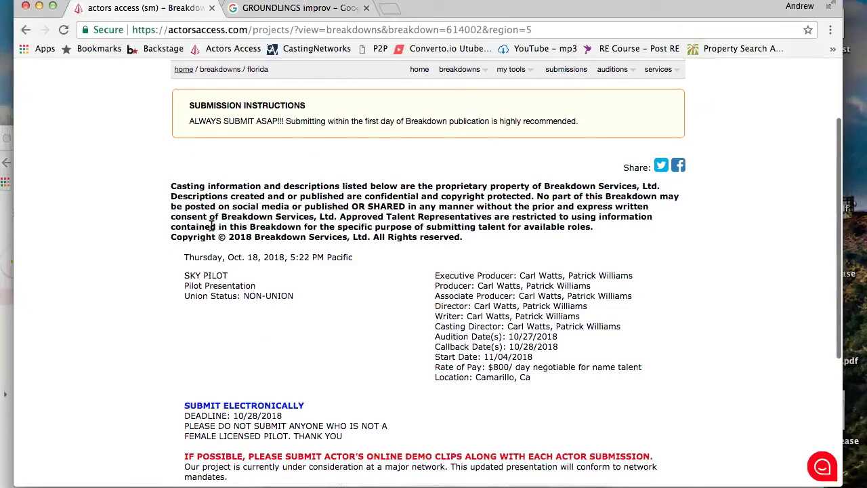
pyautogui.rightClick(357, 328)
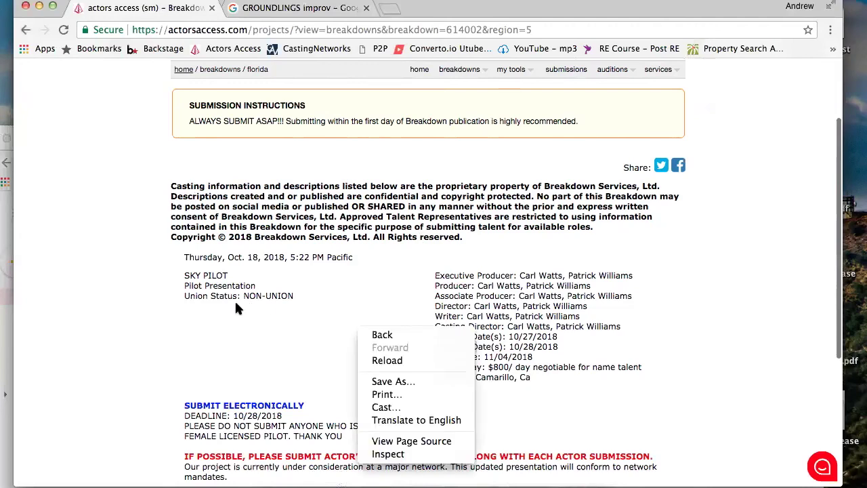
pyautogui.click(183, 279)
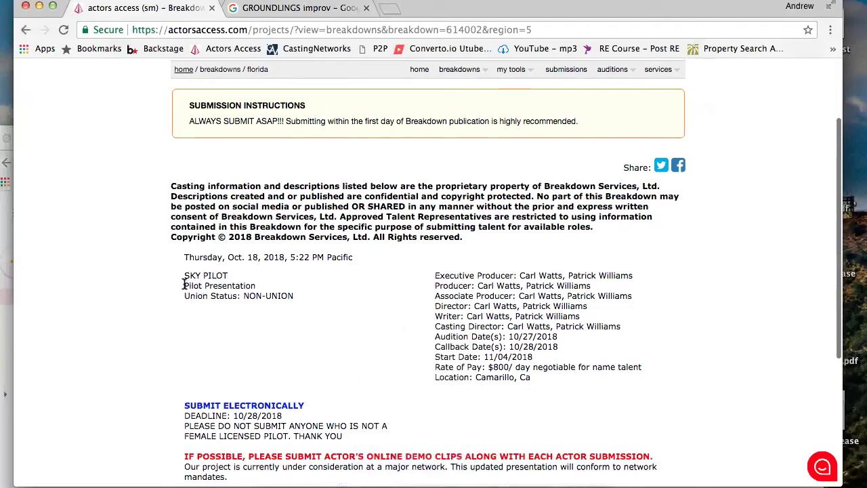
pyautogui.moveTo(185, 286); pyautogui.dragTo(232, 279)
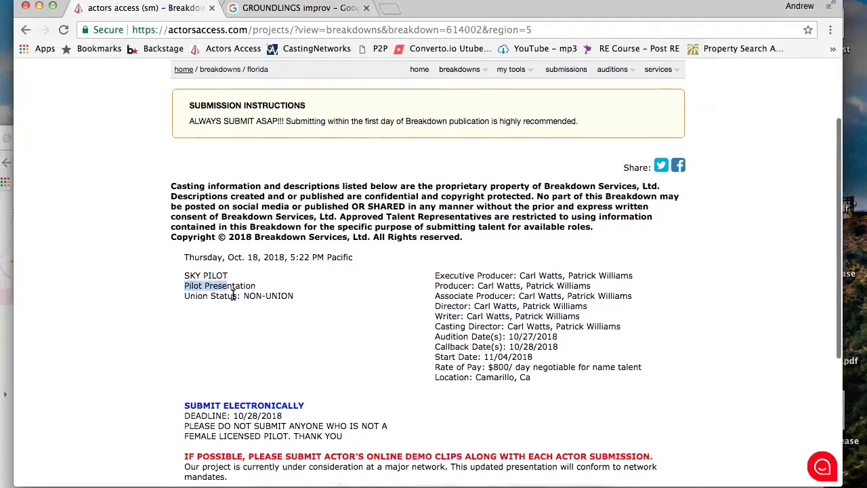
pyautogui.click(234, 294)
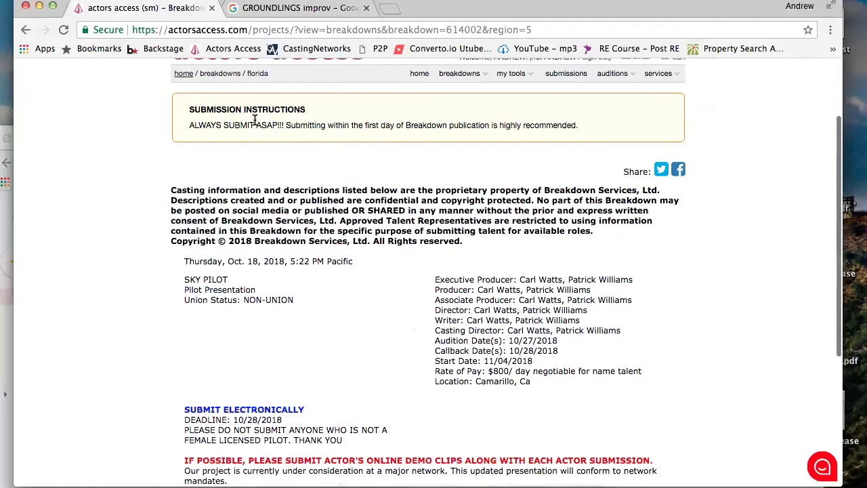
pyautogui.scroll(2, 253, 121)
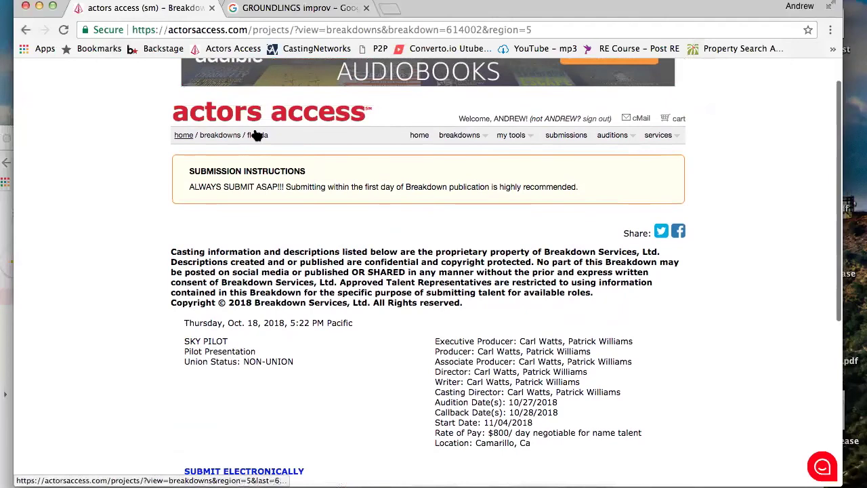
pyautogui.moveTo(448, 137)
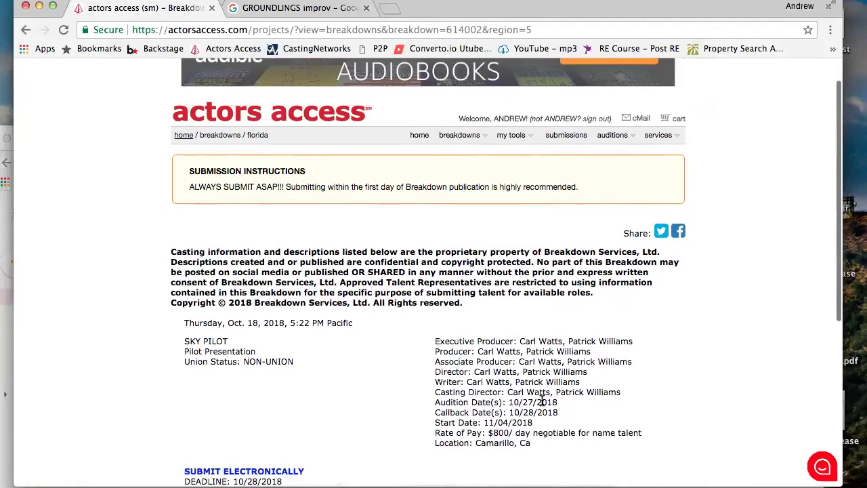
pyautogui.scroll(-1, 544, 403)
pyautogui.scroll(-2, 542, 404)
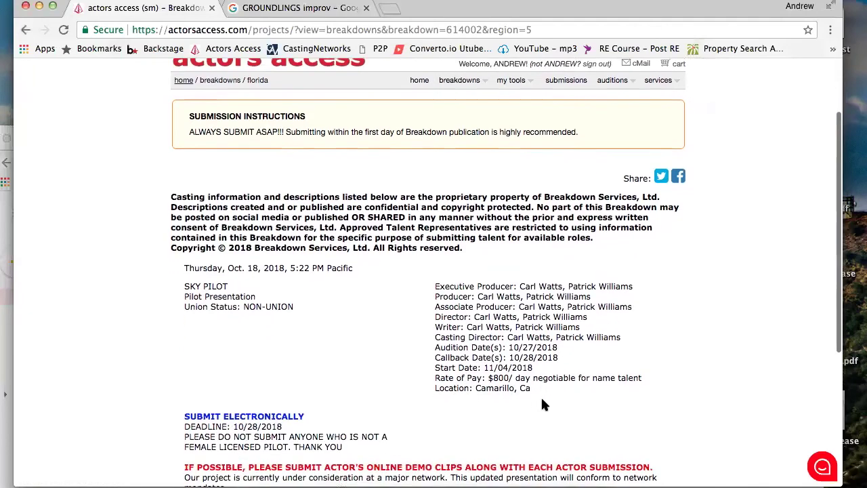
pyautogui.scroll(-2, 543, 404)
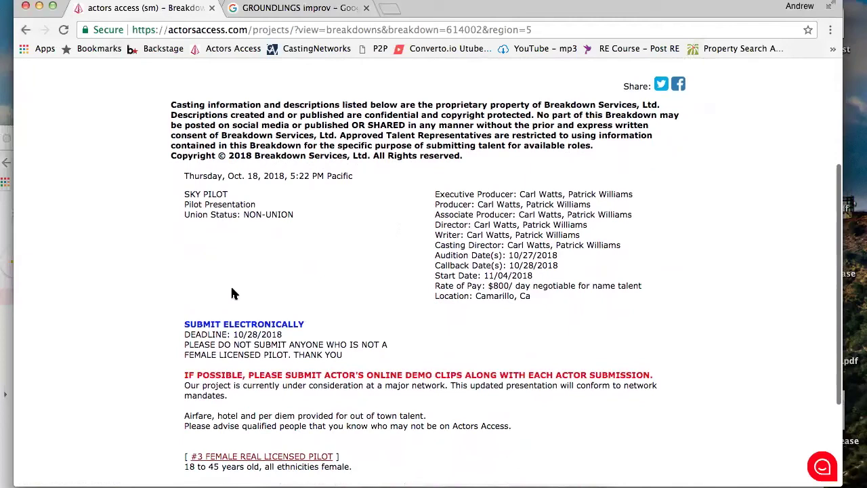
pyautogui.scroll(-1, 323, 298)
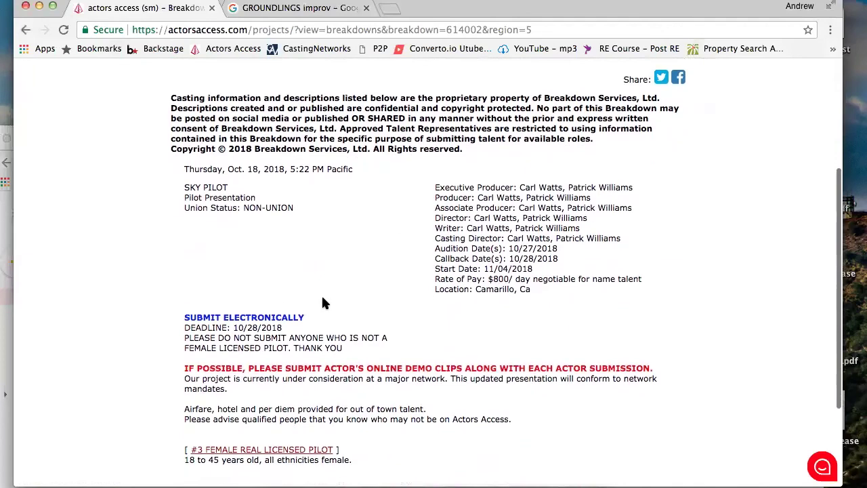
pyautogui.scroll(-2, 322, 302)
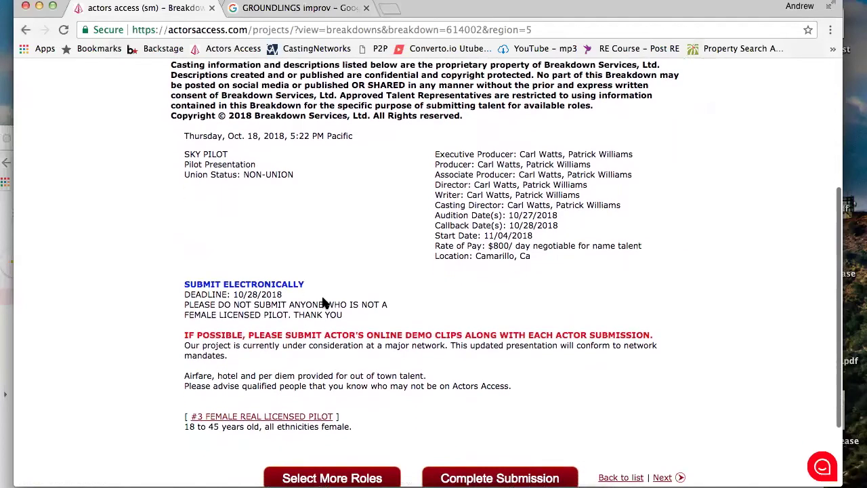
pyautogui.scroll(-3, 324, 298)
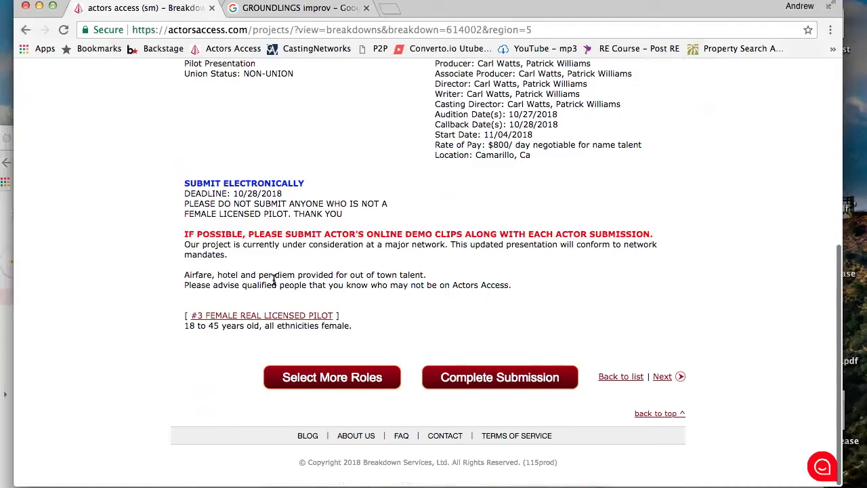
pyautogui.moveTo(186, 274); pyautogui.dragTo(437, 277)
pyautogui.click(195, 274)
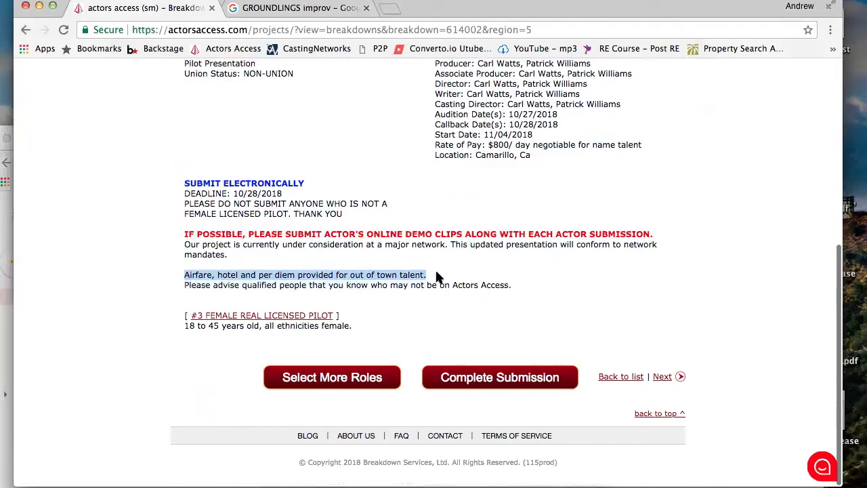
pyautogui.click(326, 283)
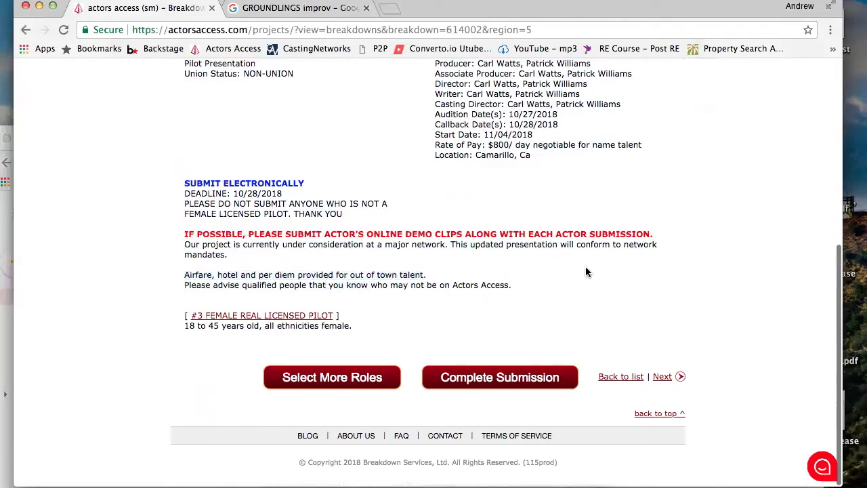
pyautogui.scroll(5, 304, 271)
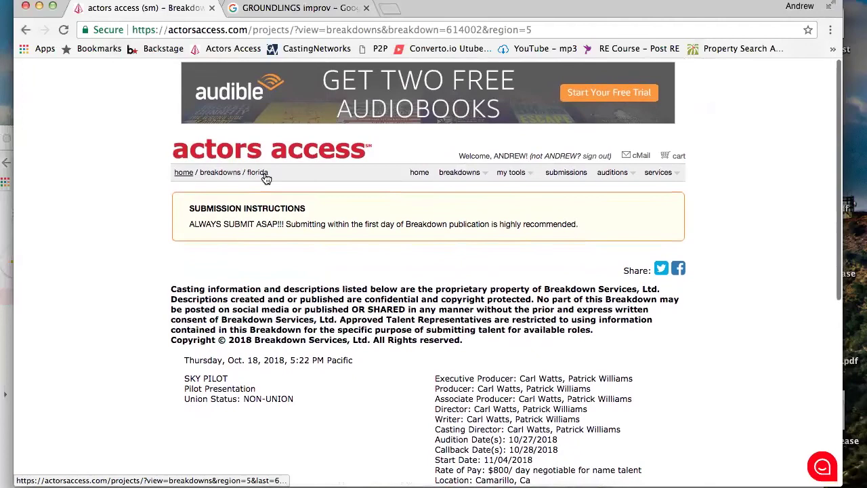
# Go back to the Florida breakdowns listing and scroll to the bottom of the table
pyautogui.click(261, 174)
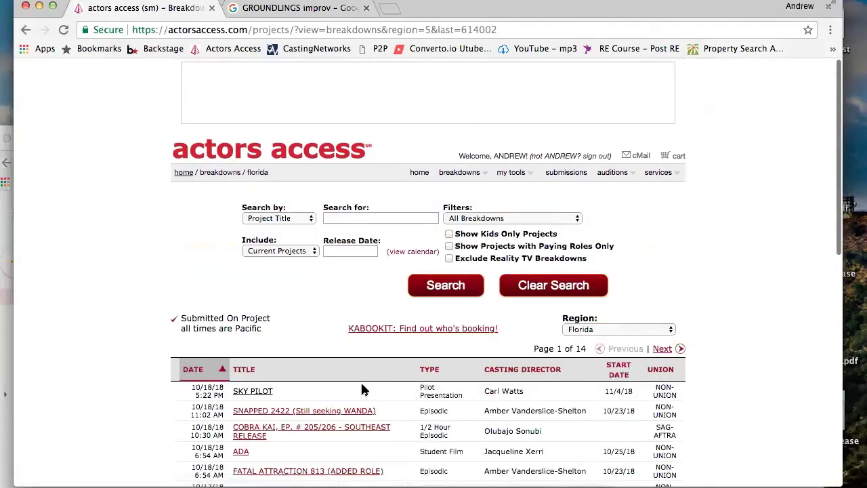
pyautogui.scroll(-3, 361, 381)
pyautogui.scroll(-2, 359, 387)
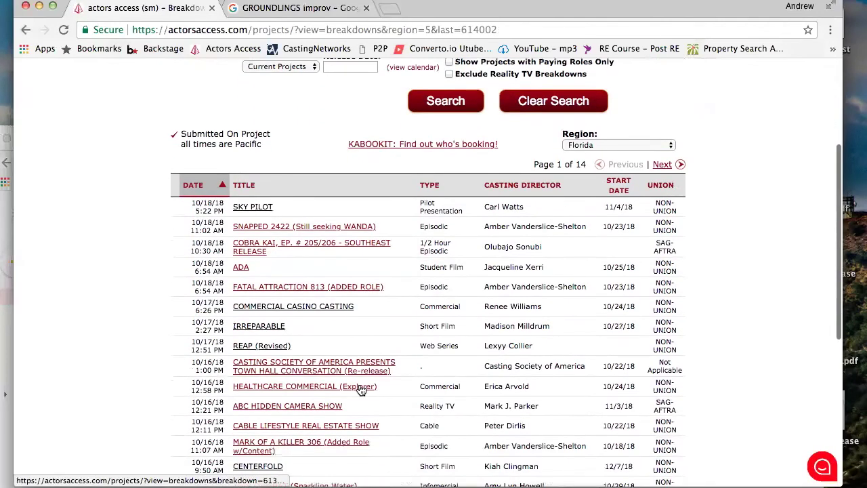
pyautogui.scroll(-1, 359, 390)
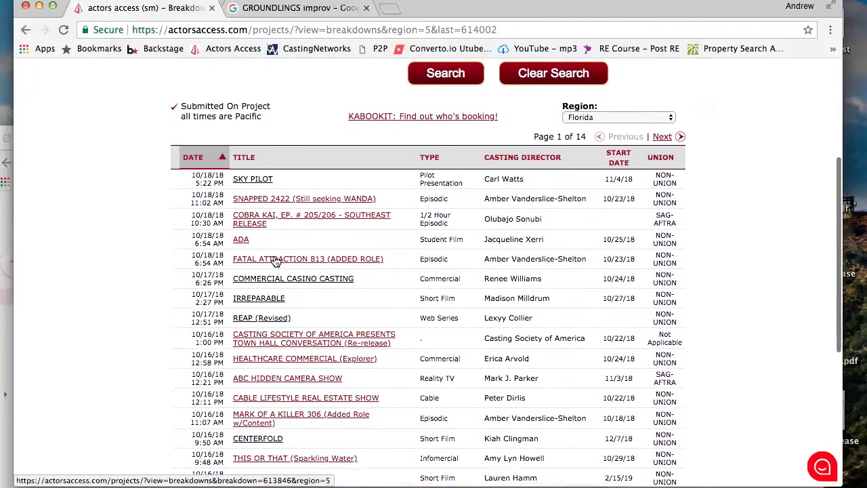
pyautogui.scroll(-2, 276, 262)
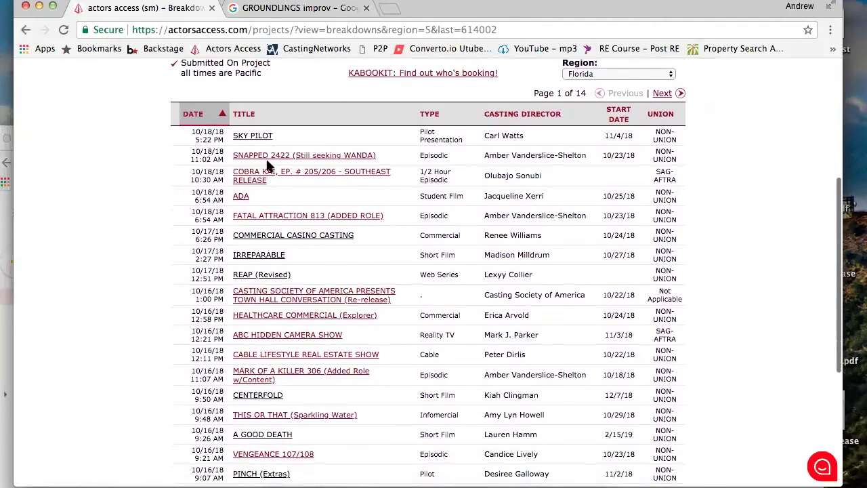
pyautogui.scroll(-2, 304, 263)
pyautogui.scroll(-6, 303, 264)
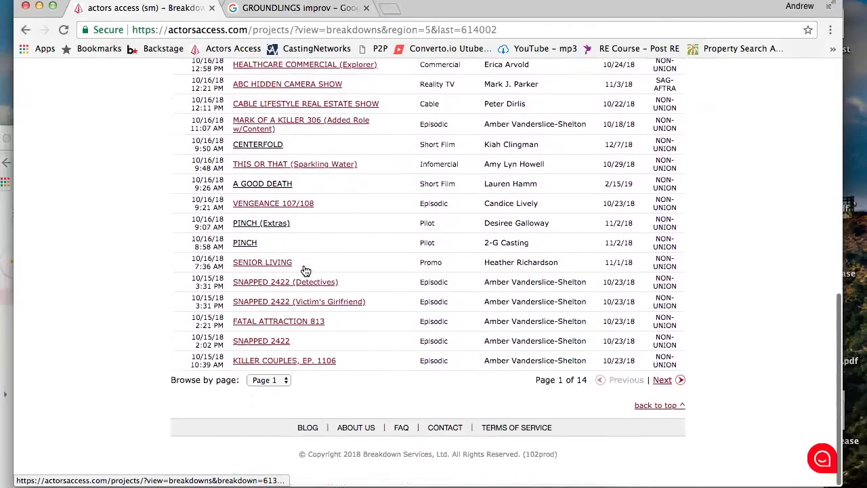
# Page forward through the Florida breakdowns to page 4 of 14, starting with ALL NATURAL (IT'S JUST HAIR)
pyautogui.click(667, 391)
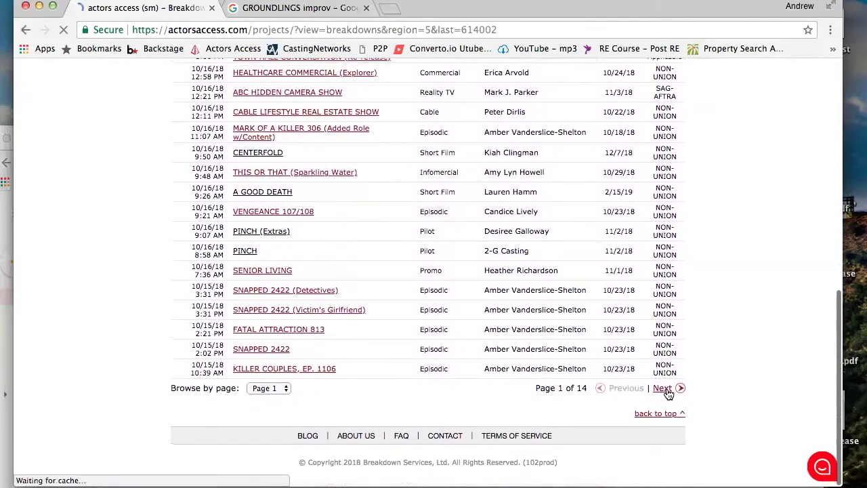
pyautogui.scroll(-7, 668, 393)
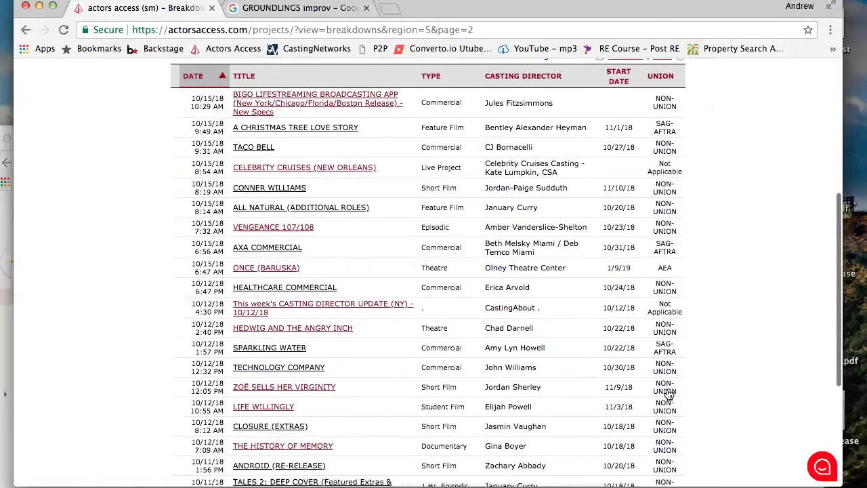
pyautogui.scroll(7, 667, 392)
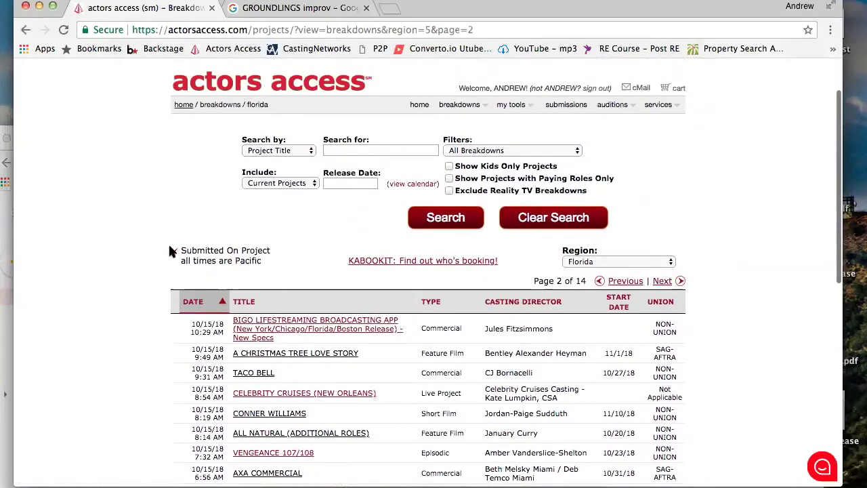
pyautogui.scroll(-12, 208, 251)
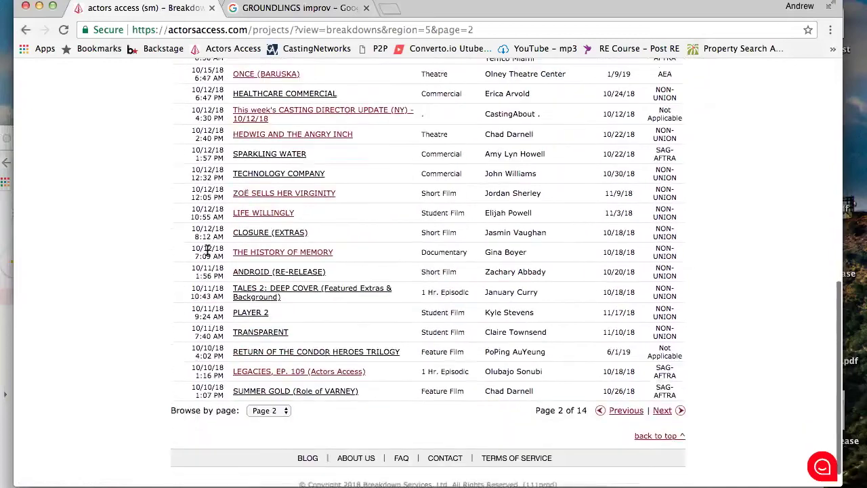
pyautogui.click(675, 404)
pyautogui.scroll(-6, 250, 374)
pyautogui.scroll(-9, 251, 374)
pyautogui.scroll(4, 251, 374)
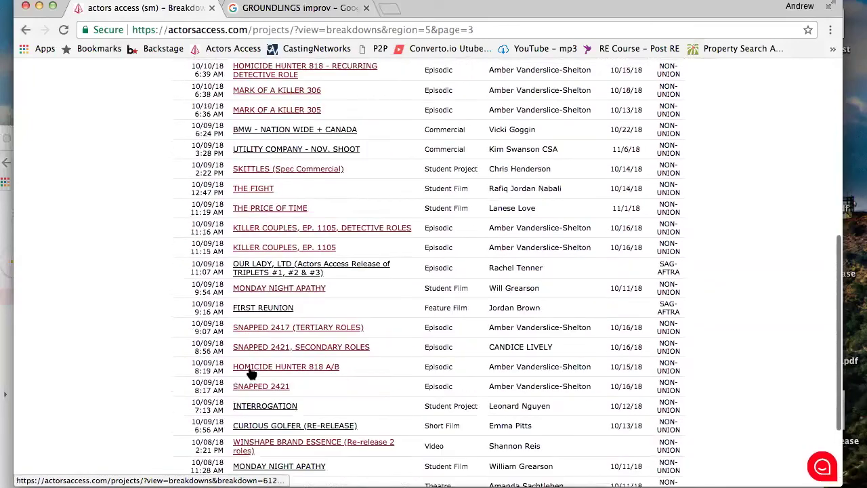
pyautogui.scroll(4, 251, 374)
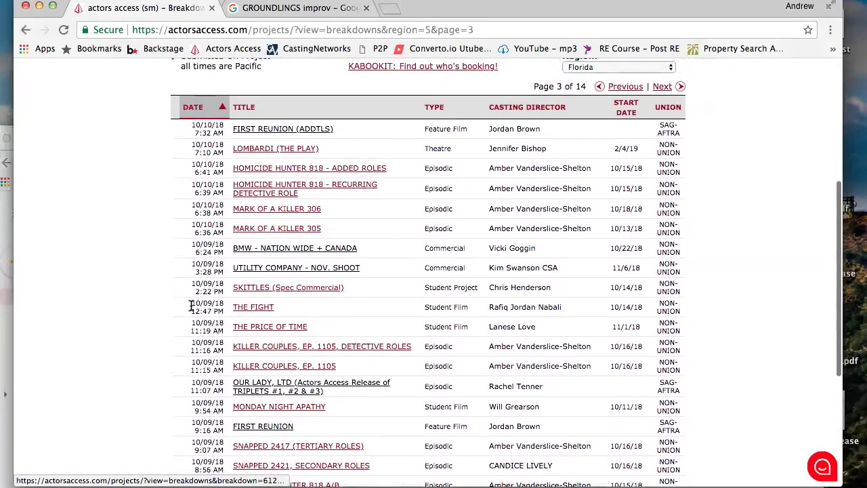
pyautogui.scroll(-7, 713, 386)
pyautogui.click(672, 398)
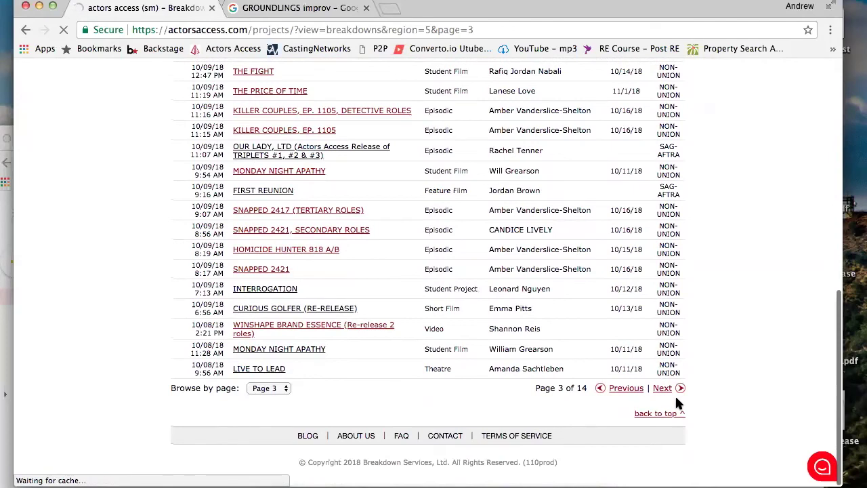
pyautogui.scroll(-5, 382, 385)
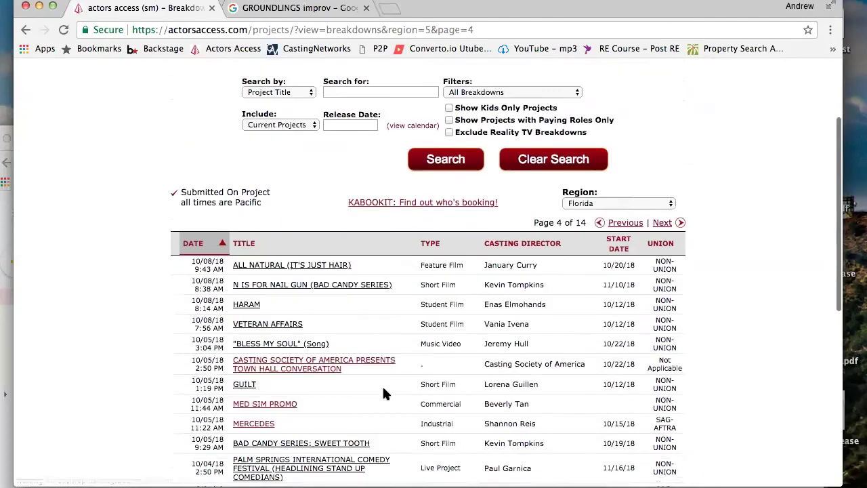
pyautogui.scroll(-8, 384, 391)
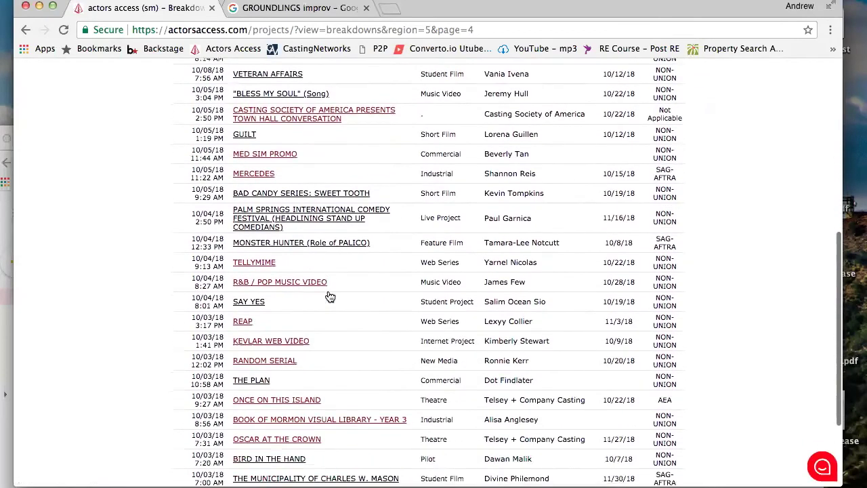
pyautogui.scroll(15, 330, 297)
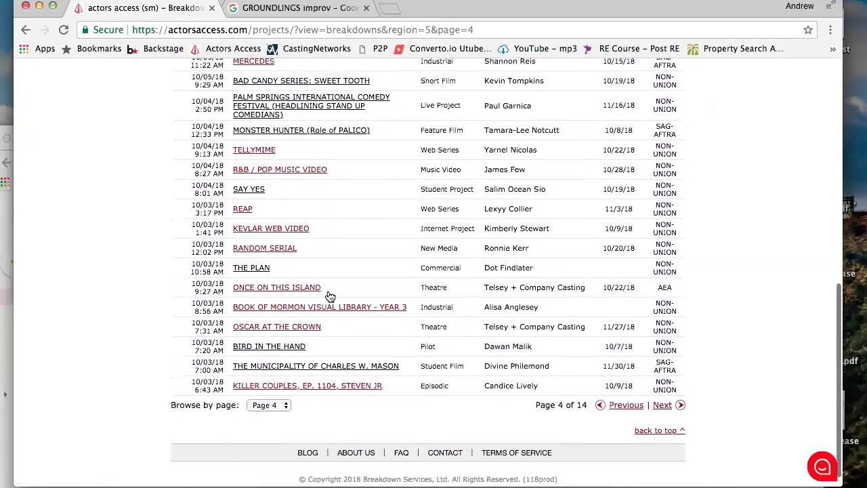
pyautogui.scroll(-3, 330, 296)
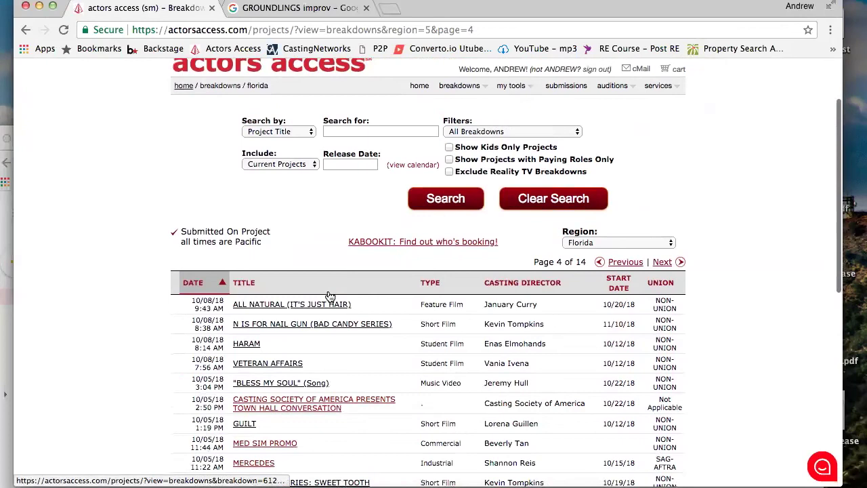
# Open the ALL NATURAL (IT'S JUST HAIR) feature film breakdown and read through its roles
pyautogui.click(330, 296)
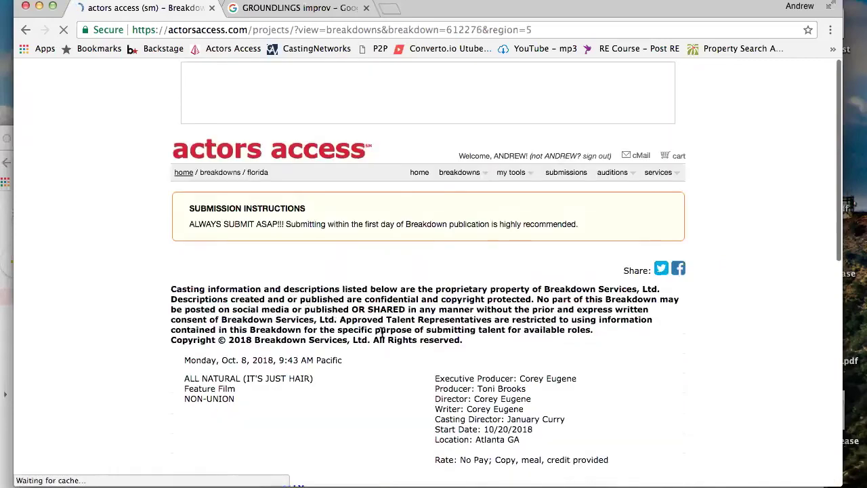
pyautogui.scroll(-10, 352, 325)
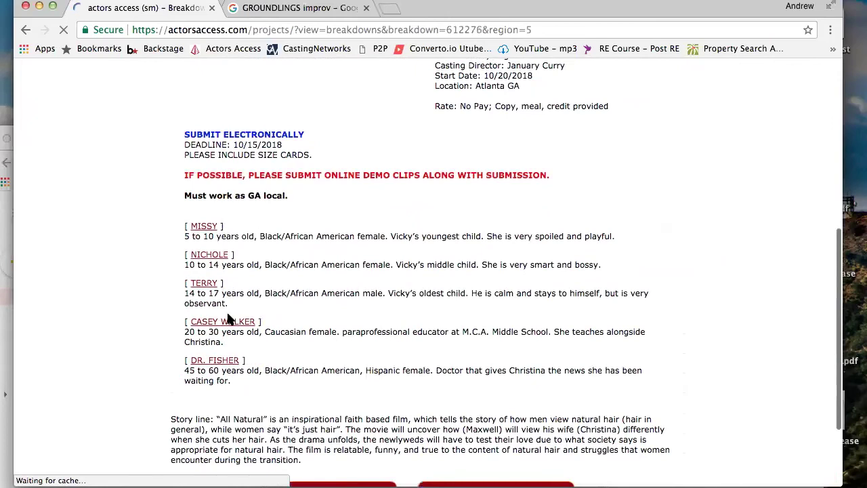
pyautogui.scroll(-1, 221, 328)
pyautogui.scroll(-3, 222, 329)
pyautogui.scroll(10, 222, 318)
pyautogui.scroll(-5, 221, 305)
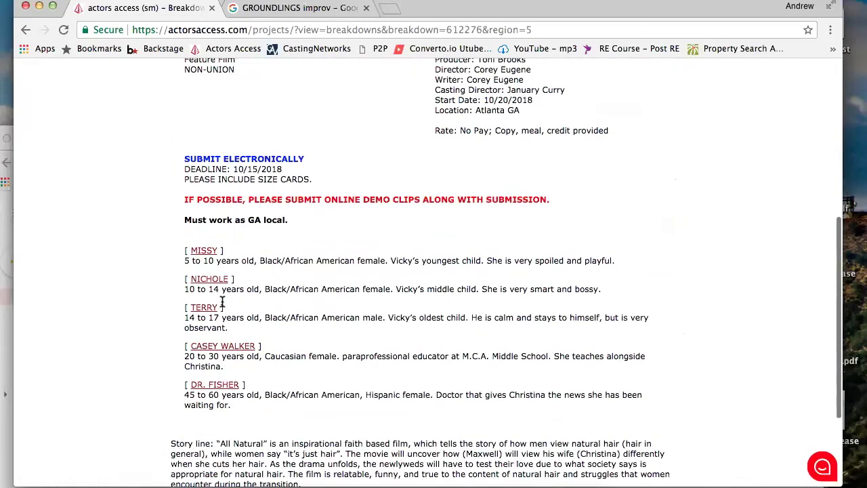
pyautogui.scroll(-3, 223, 305)
pyautogui.scroll(8, 224, 305)
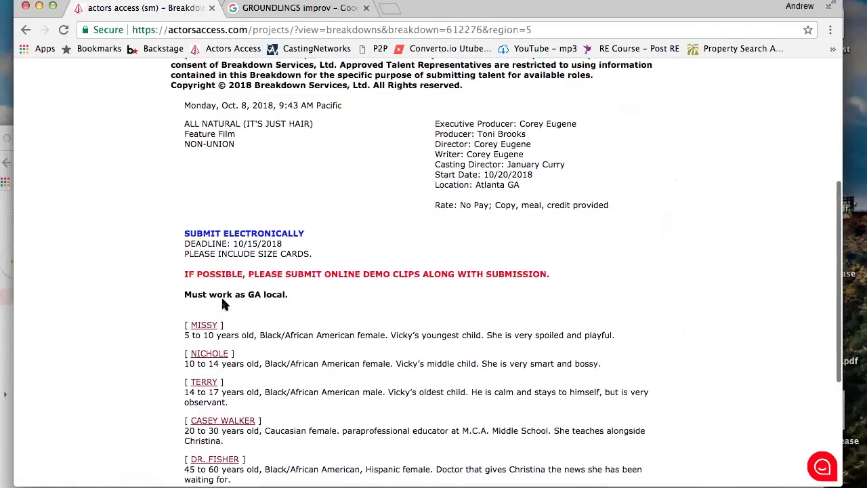
pyautogui.scroll(6, 224, 305)
pyautogui.scroll(-3, 224, 305)
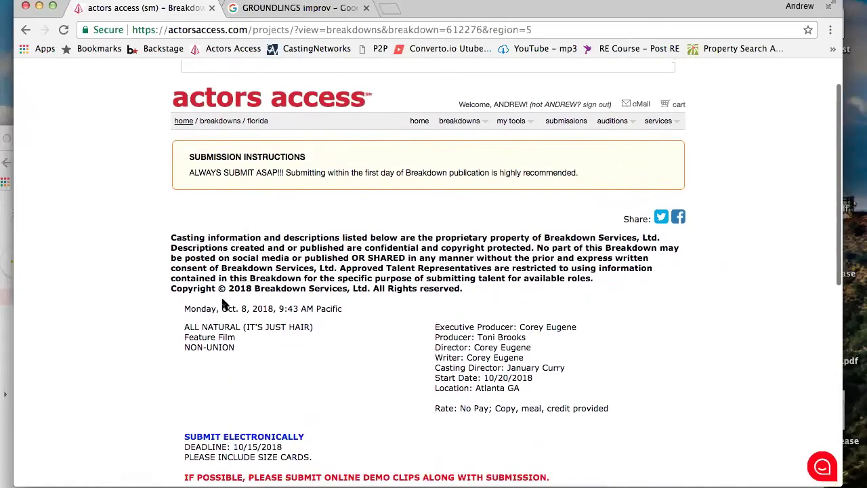
pyautogui.scroll(-5, 223, 305)
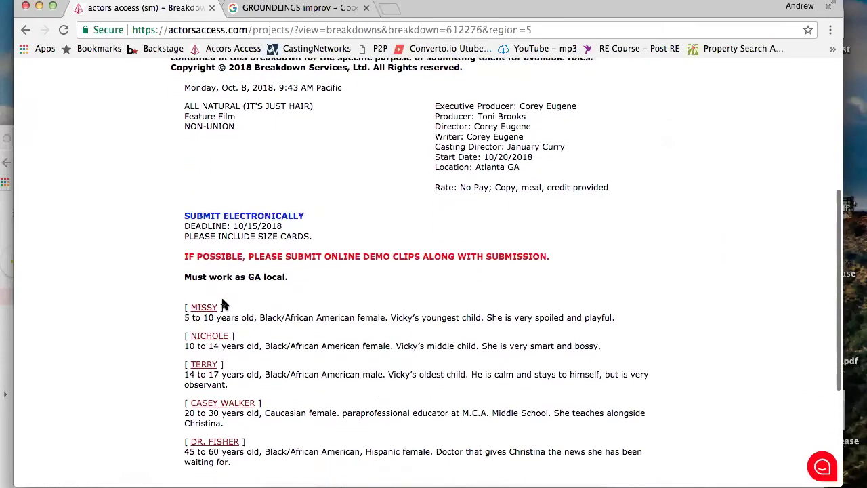
pyautogui.scroll(6, 224, 305)
# Switch to the Los Angeles breakdowns list and browse through it
pyautogui.moveTo(468, 173)
pyautogui.click(464, 193)
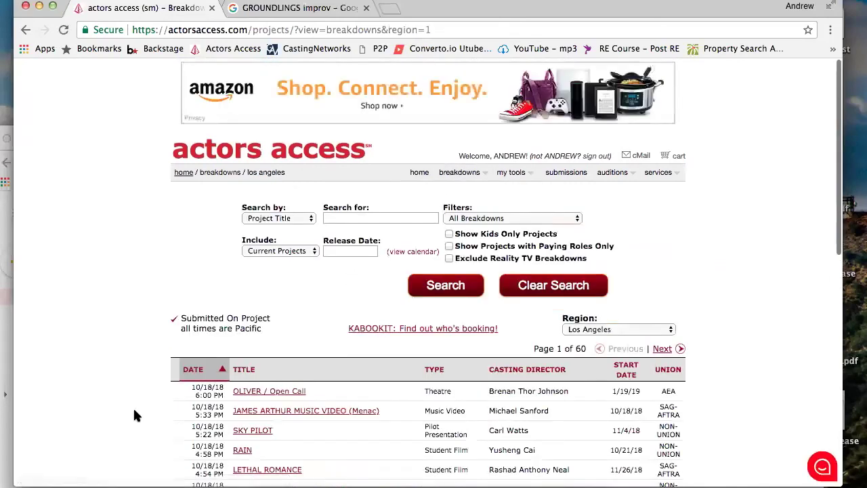
pyautogui.scroll(-10, 134, 414)
pyautogui.scroll(5, 134, 415)
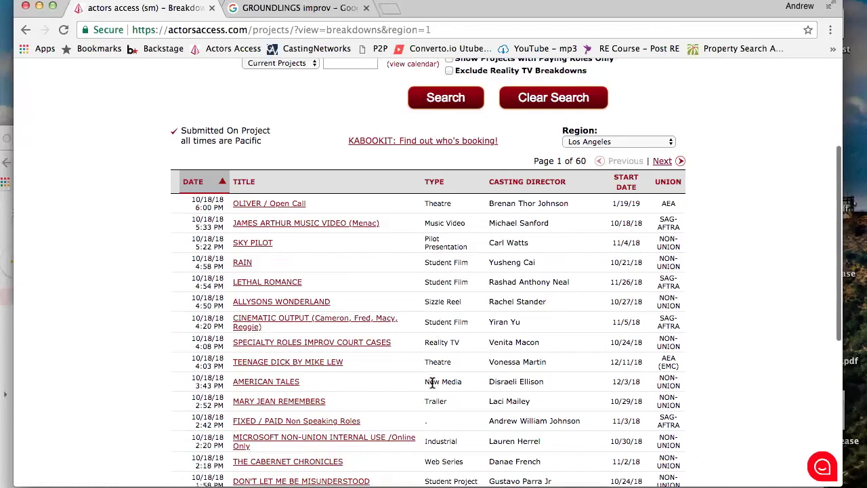
pyautogui.scroll(-2, 433, 383)
pyautogui.scroll(-6, 432, 382)
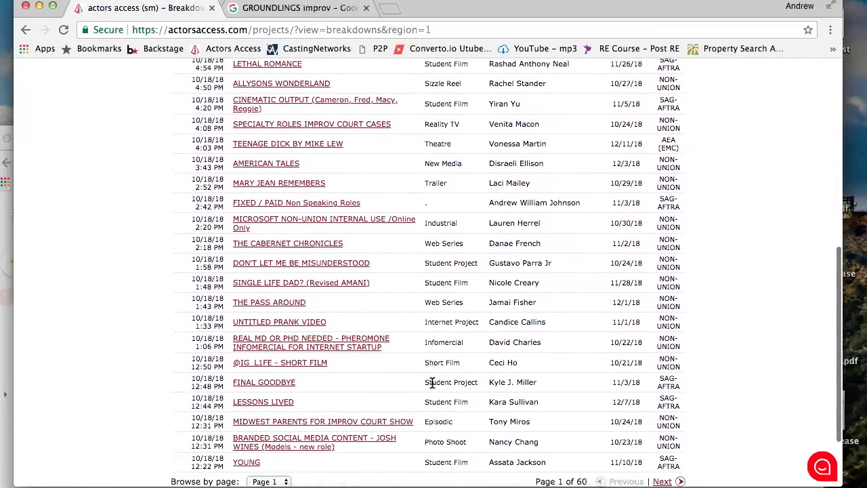
pyautogui.scroll(2, 432, 385)
pyautogui.scroll(-2, 432, 385)
pyautogui.scroll(2, 432, 385)
pyautogui.scroll(10, 430, 385)
pyautogui.scroll(-7, 430, 384)
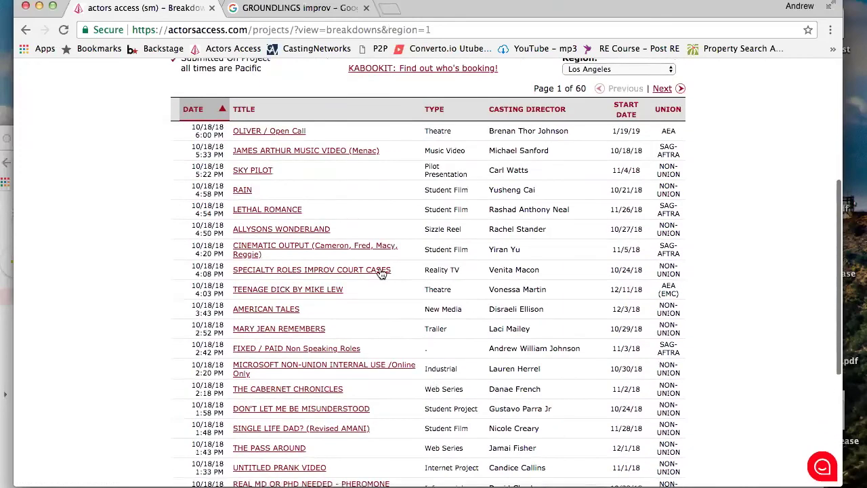
pyautogui.scroll(-1, 363, 267)
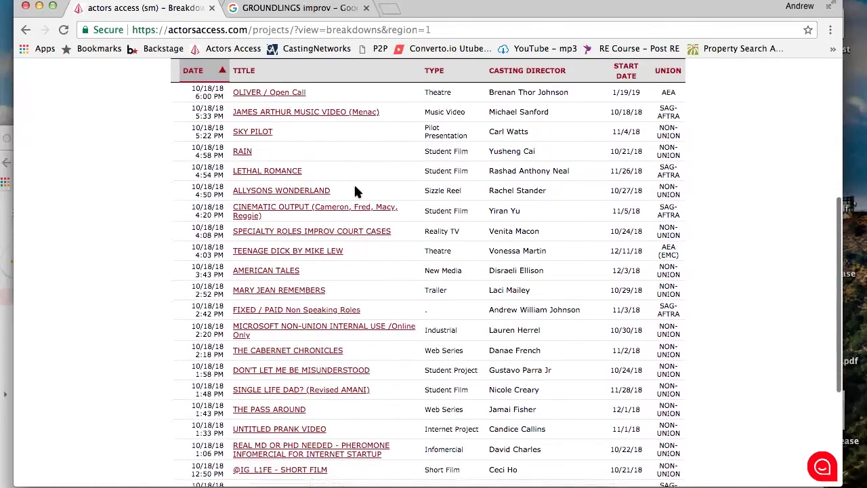
pyautogui.scroll(1, 353, 187)
# Open the SKY PILOT pilot presentation breakdown from the Los Angeles list
pyautogui.click(257, 163)
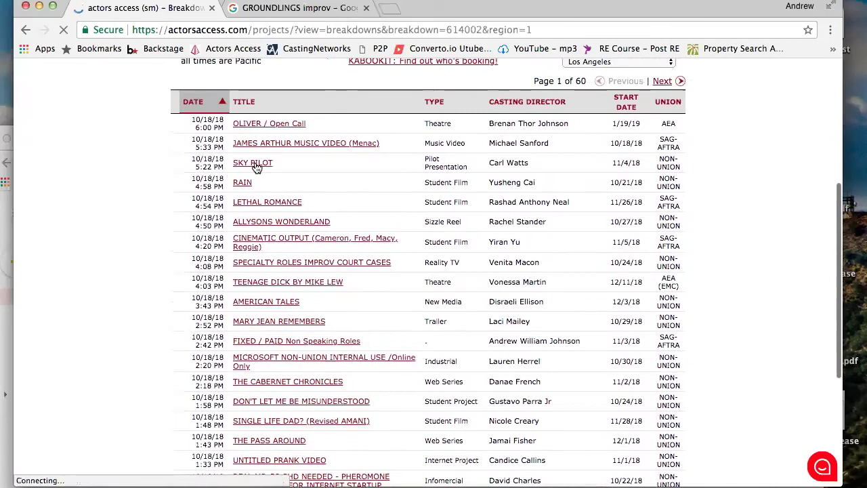
pyautogui.scroll(-10, 256, 167)
pyautogui.scroll(10, 257, 168)
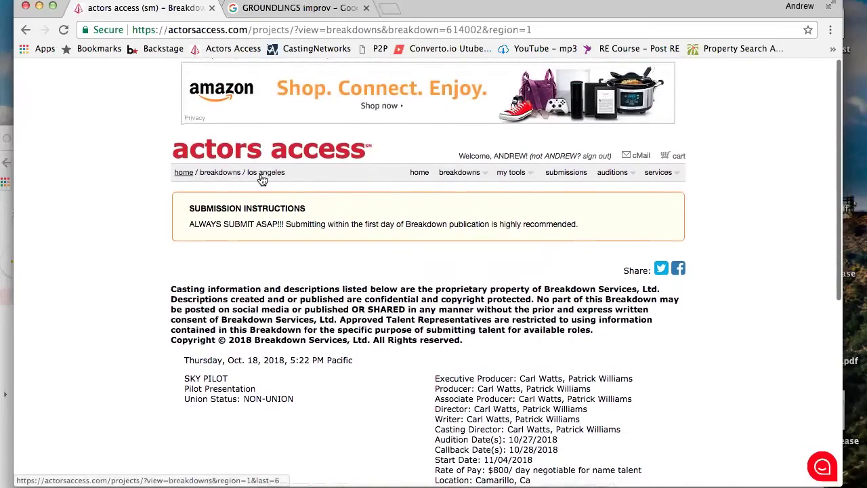
pyautogui.moveTo(460, 173)
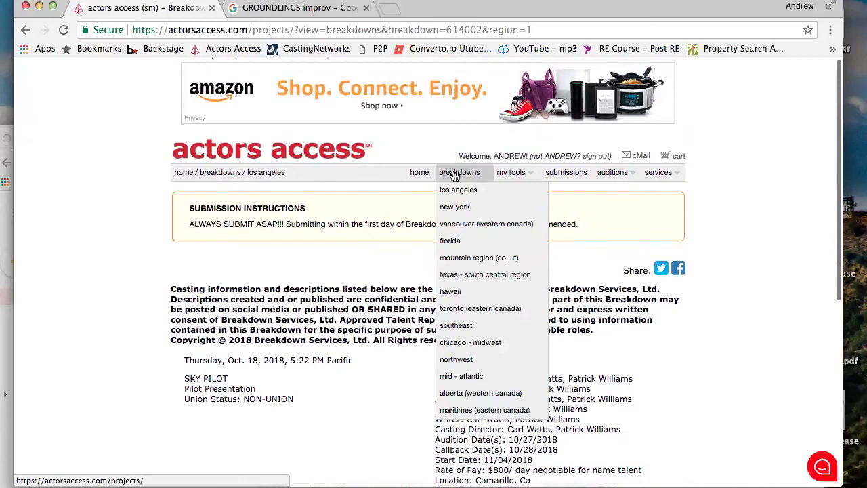
pyautogui.click(461, 208)
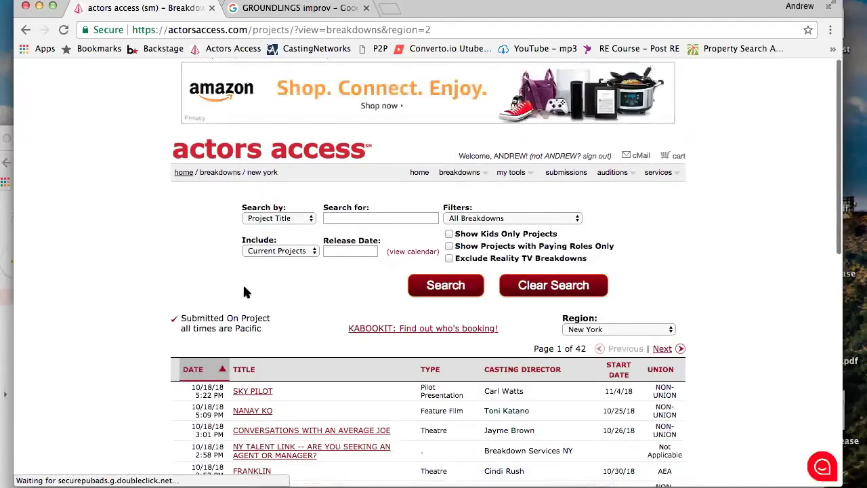
pyautogui.scroll(-4, 246, 284)
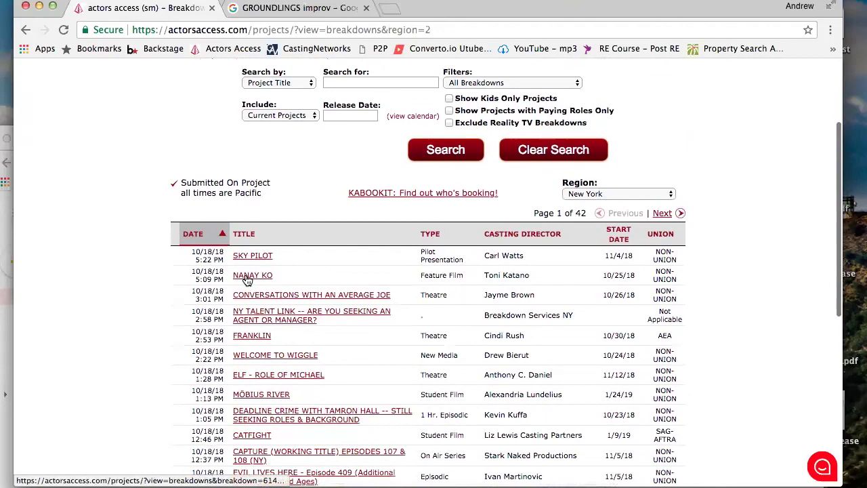
pyautogui.click(244, 276)
pyautogui.scroll(-5, 128, 166)
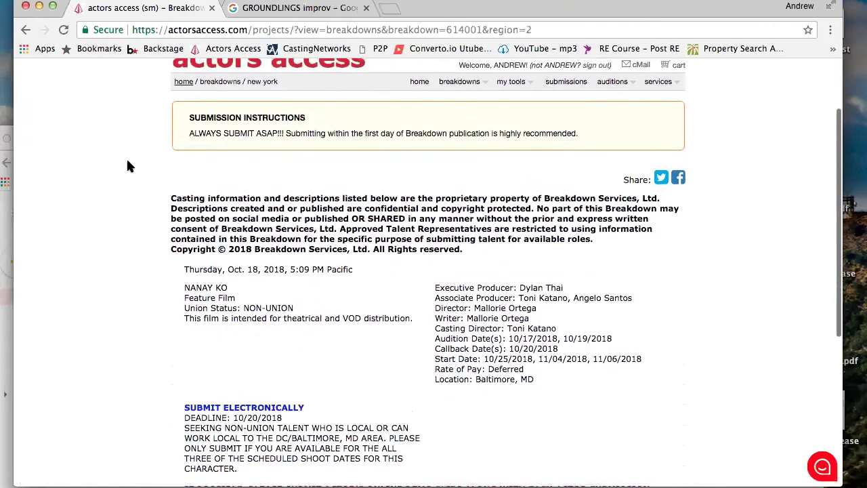
pyautogui.scroll(-1, 129, 166)
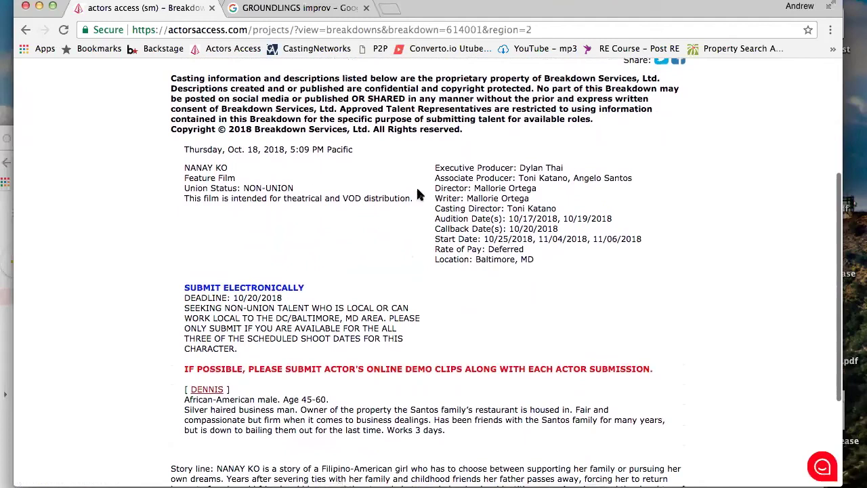
pyautogui.moveTo(475, 259); pyautogui.dragTo(566, 262)
pyautogui.click(527, 254)
pyautogui.scroll(-5, 525, 252)
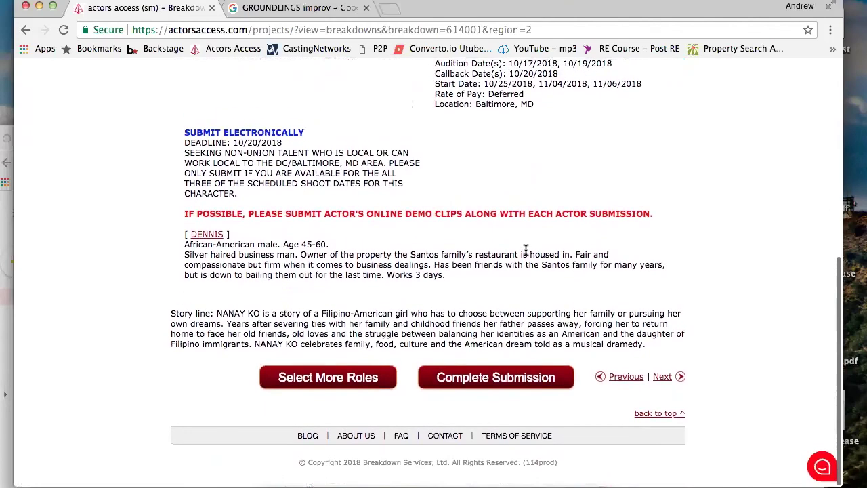
pyautogui.scroll(10, 526, 250)
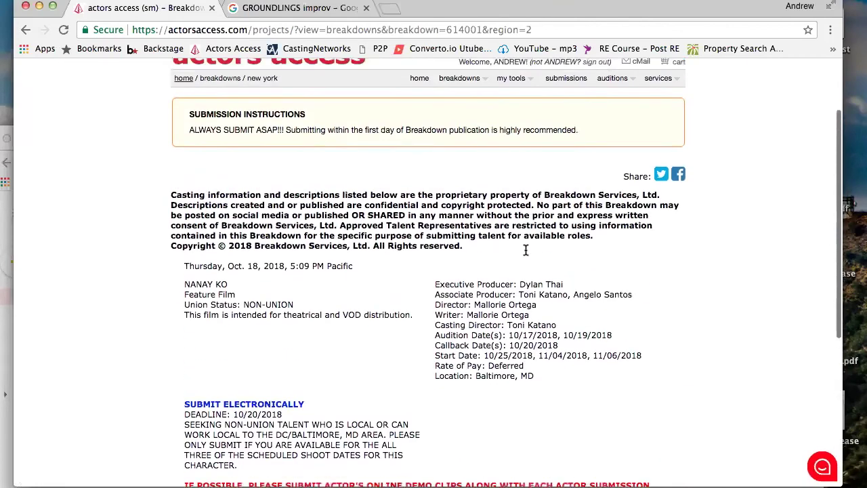
pyautogui.scroll(-10, 525, 251)
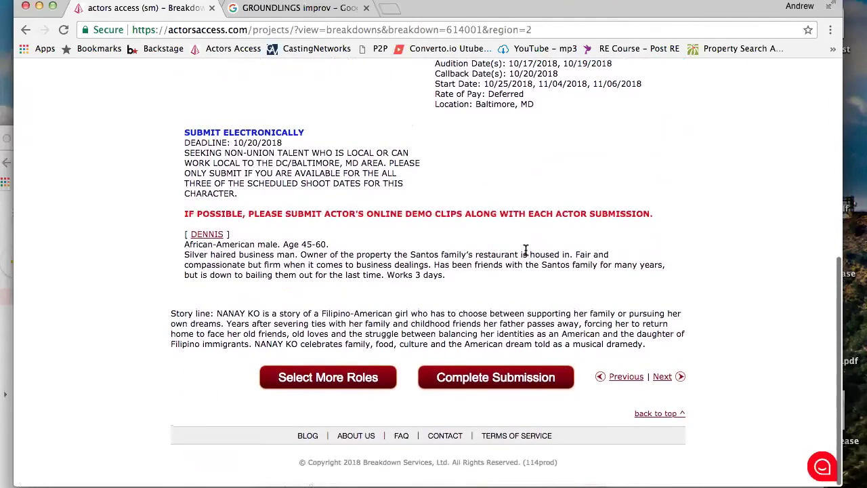
pyautogui.scroll(2, 526, 251)
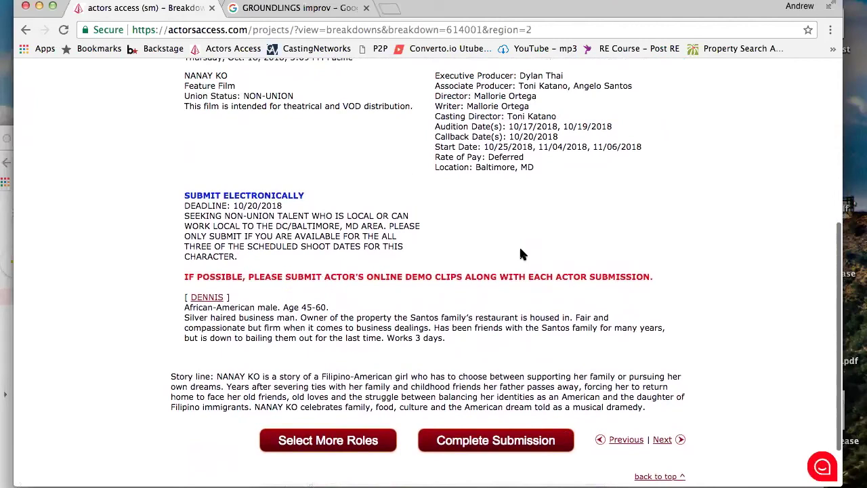
# Start a DENNIS role submission and use the first headshot
pyautogui.click(203, 299)
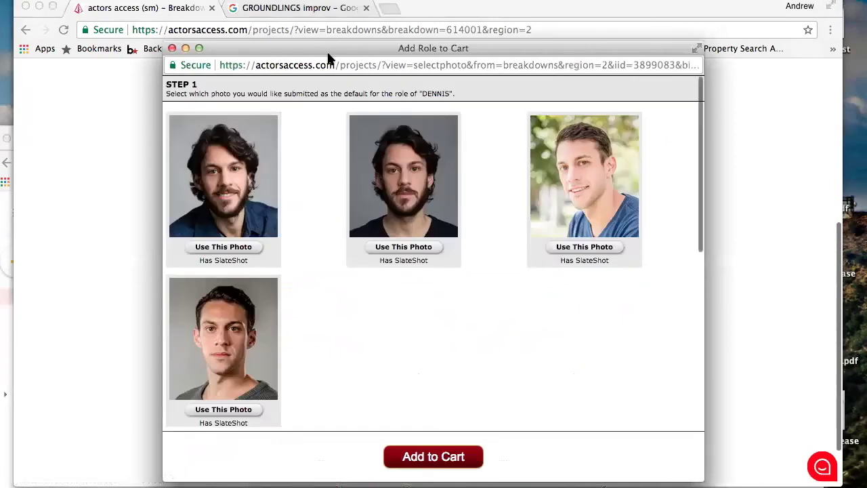
pyautogui.moveTo(306, 50); pyautogui.dragTo(285, 31)
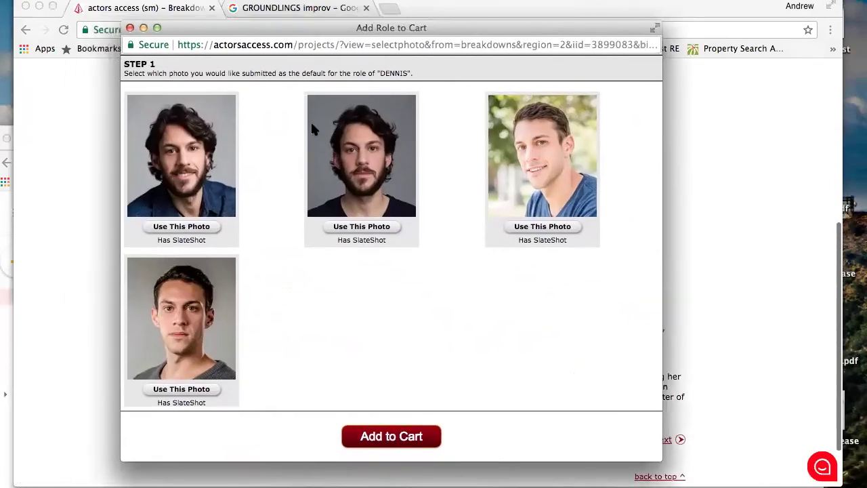
pyautogui.scroll(-5, 410, 318)
pyautogui.scroll(5, 409, 292)
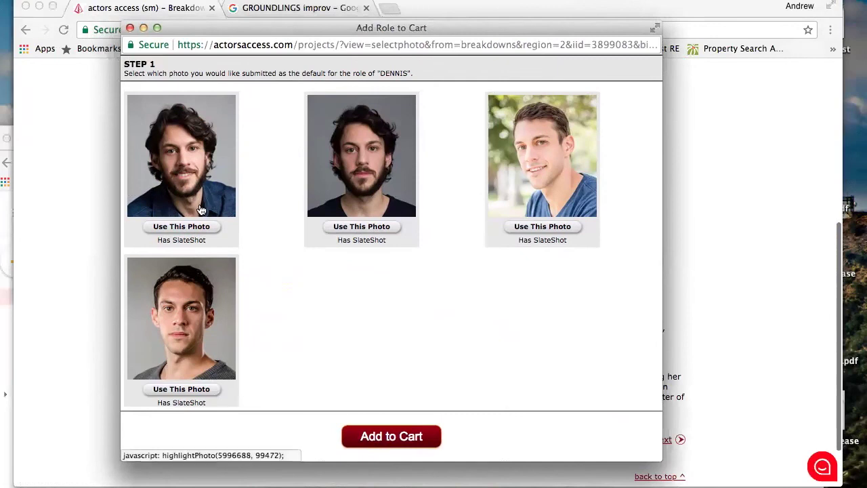
pyautogui.click(187, 226)
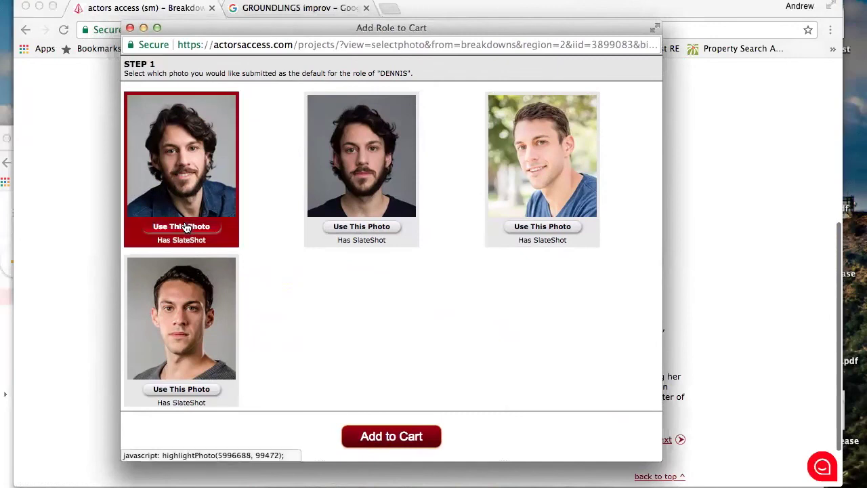
# Attach the Out of Hand - Upset Scene video and the size card, then begin a casting note
pyautogui.scroll(-5, 313, 304)
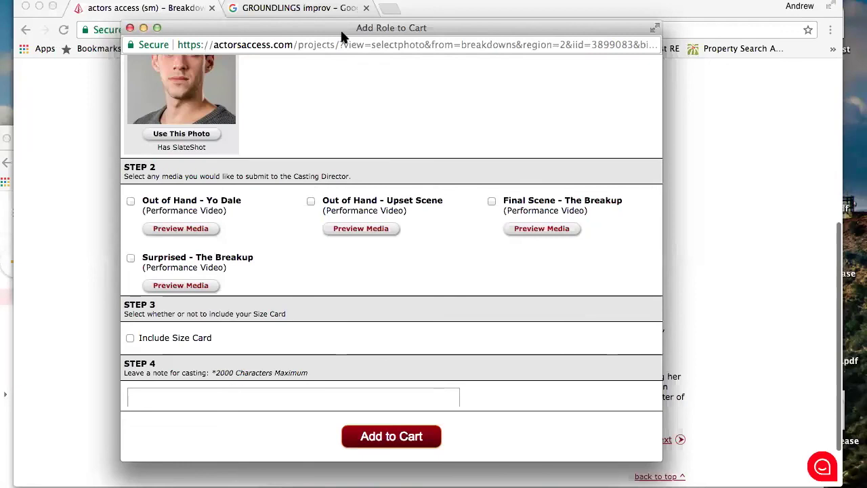
pyautogui.moveTo(186, 28); pyautogui.dragTo(266, 29)
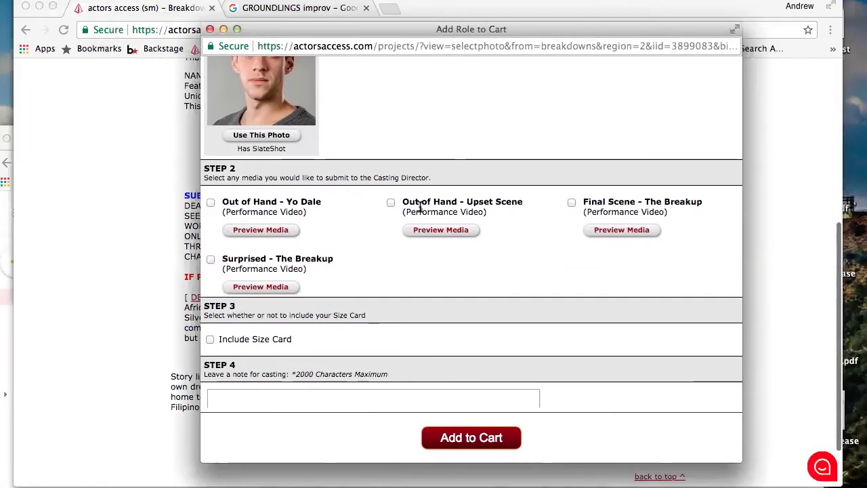
pyautogui.click(391, 203)
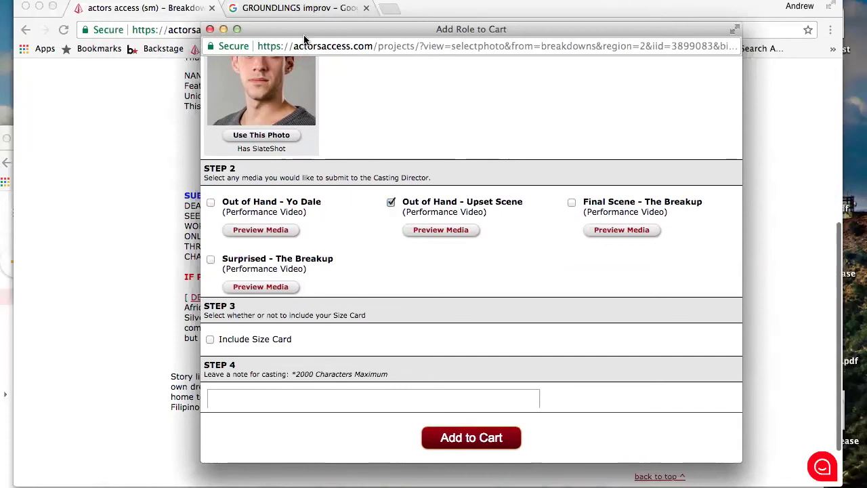
pyautogui.moveTo(303, 38); pyautogui.dragTo(270, 15)
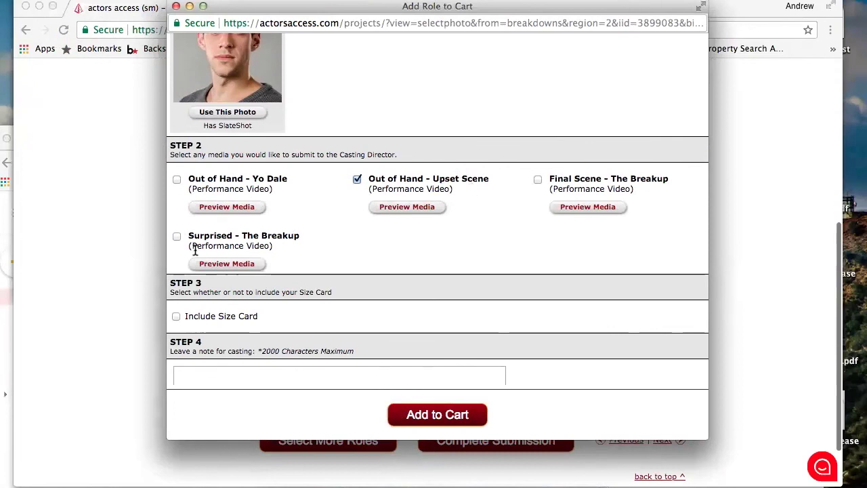
pyautogui.scroll(-3, 323, 248)
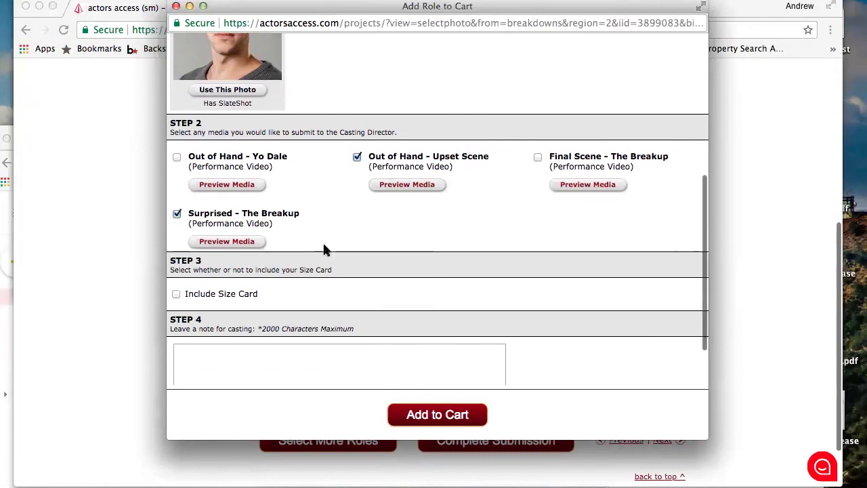
pyautogui.click(175, 229)
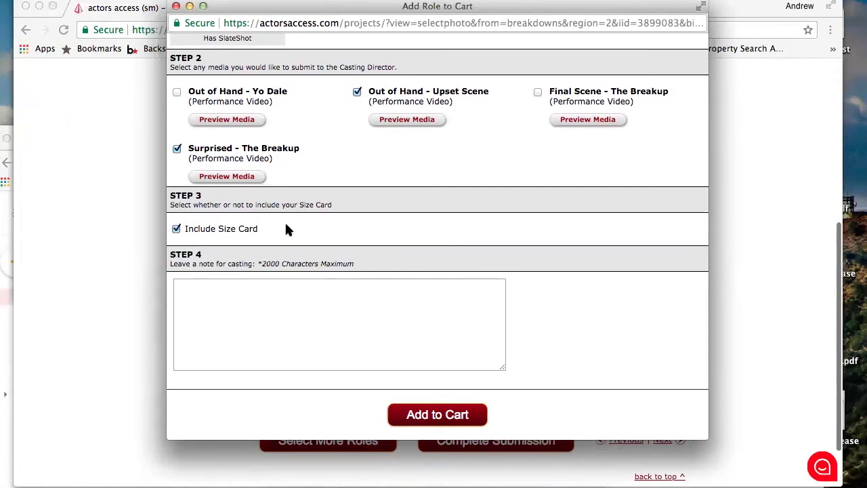
pyautogui.click(262, 290)
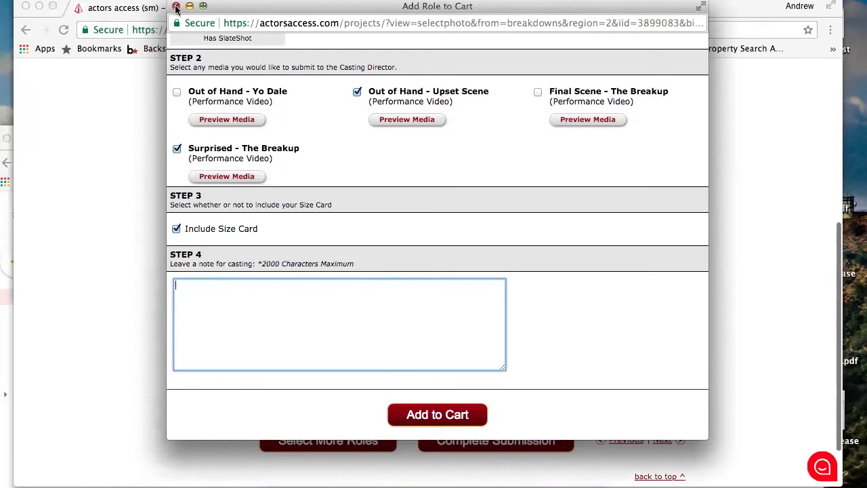
pyautogui.moveTo(229, 7)
pyautogui.mouseDown()
pyautogui.moveTo(224, 29)
pyautogui.moveTo(227, 21)
pyautogui.mouseUp()
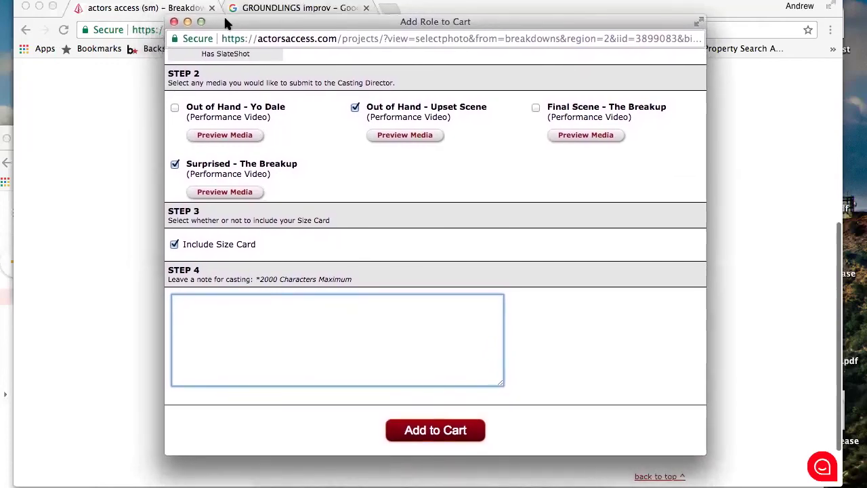
# Close the DENNIS submission window without adding it to the cart
pyautogui.click(174, 22)
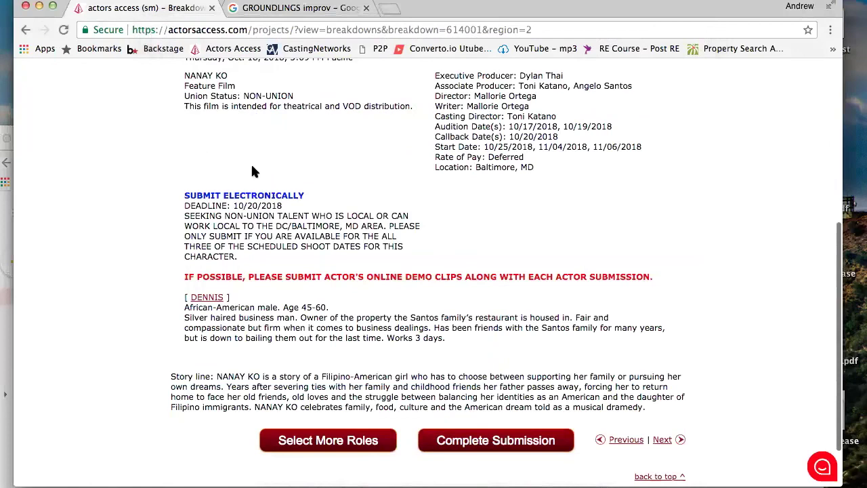
pyautogui.scroll(1, 263, 178)
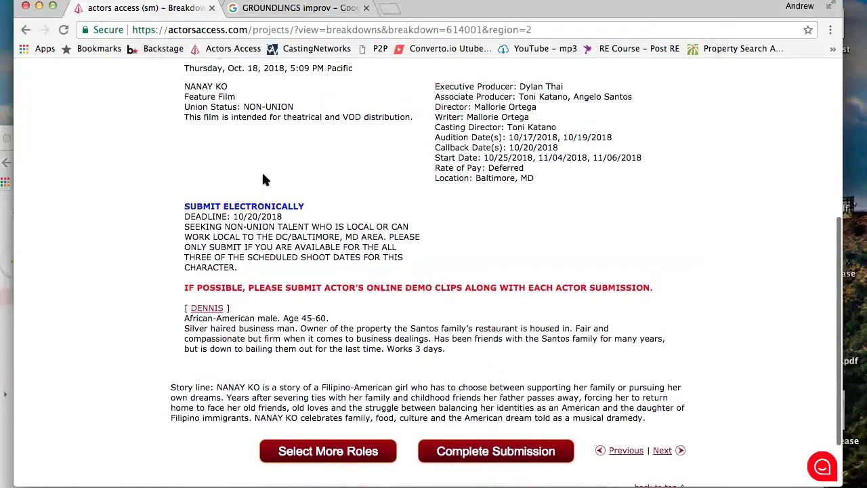
pyautogui.scroll(5, 263, 177)
pyautogui.scroll(2, 263, 178)
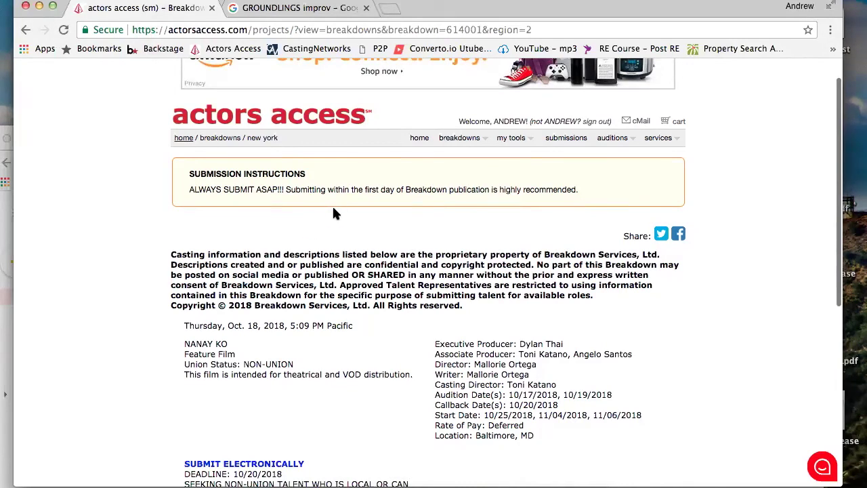
pyautogui.scroll(-1, 334, 213)
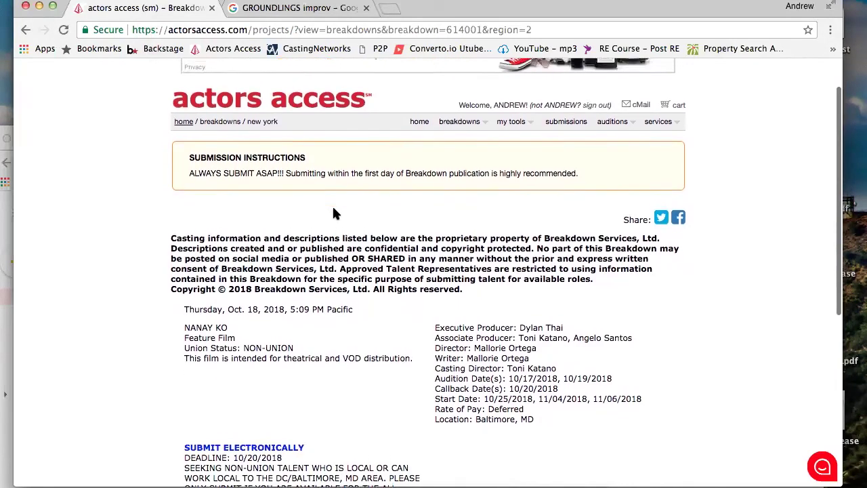
pyautogui.scroll(3, 333, 210)
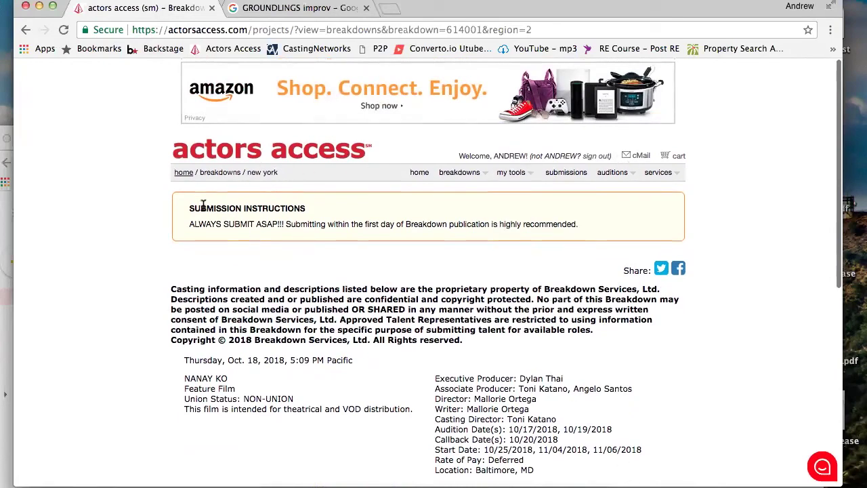
pyautogui.scroll(-20, 261, 248)
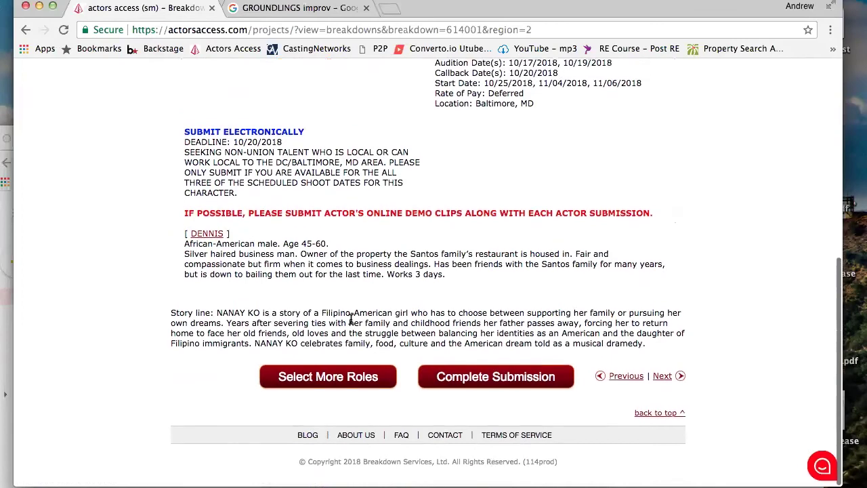
# Reopen and close the DENNIS submission, then return to the account home page
pyautogui.click(207, 234)
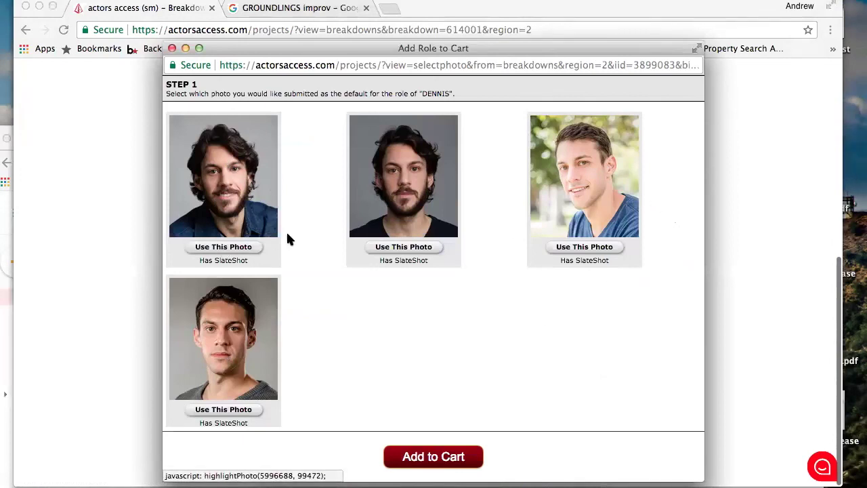
pyautogui.click(172, 49)
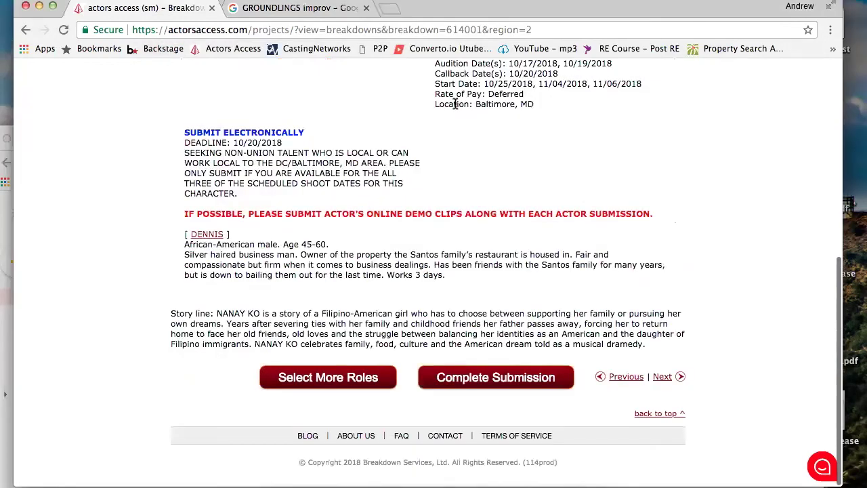
pyautogui.scroll(8, 277, 190)
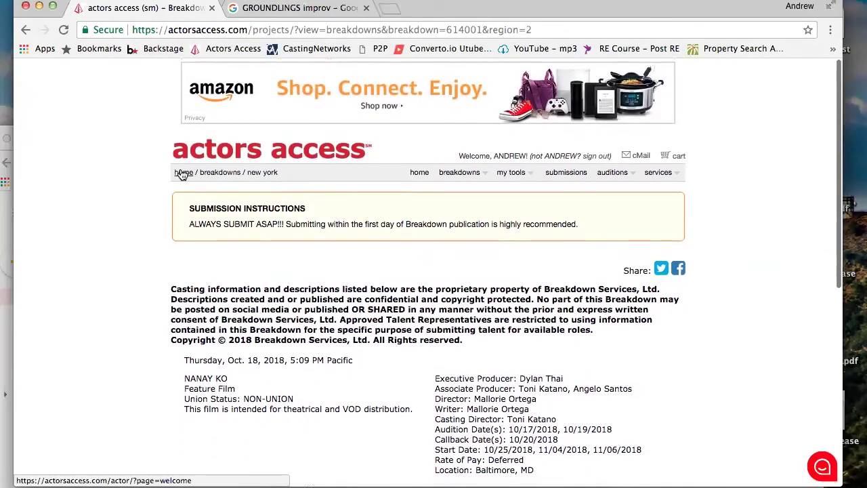
pyautogui.click(180, 174)
# Open Manage Photos and play the outdoor commercial photo's SlateShot video, then close it
pyautogui.click(250, 352)
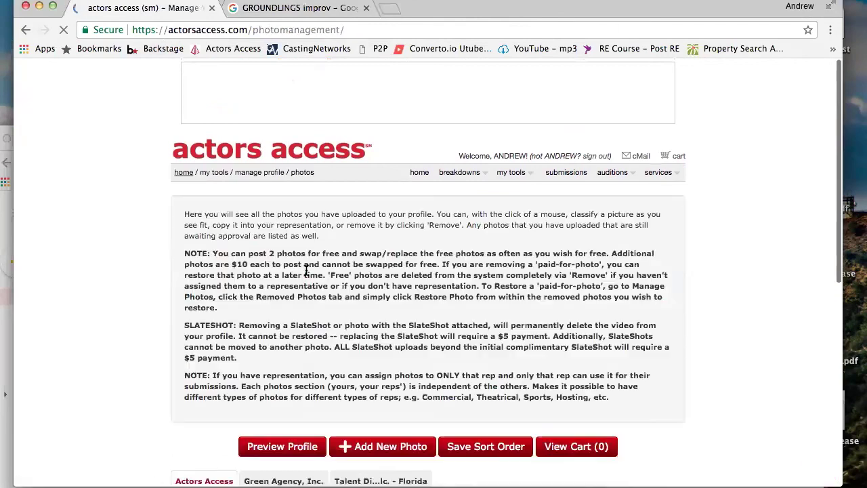
pyautogui.scroll(-5, 251, 320)
pyautogui.scroll(-1, 251, 320)
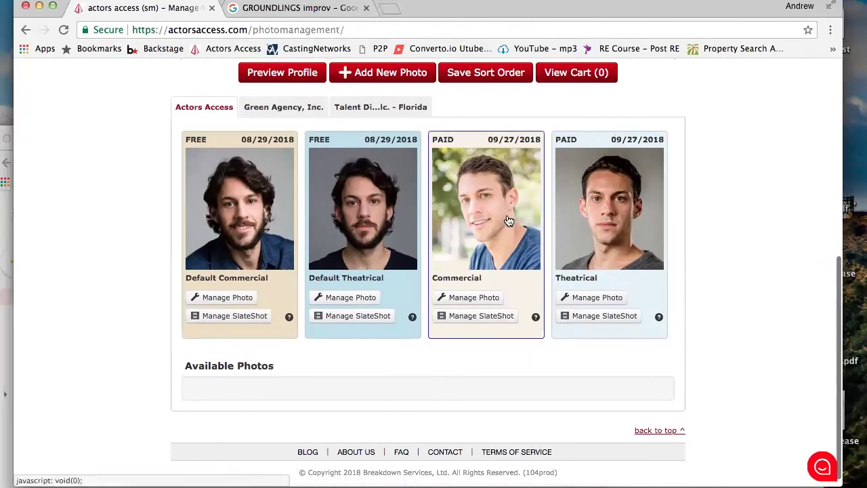
pyautogui.click(475, 319)
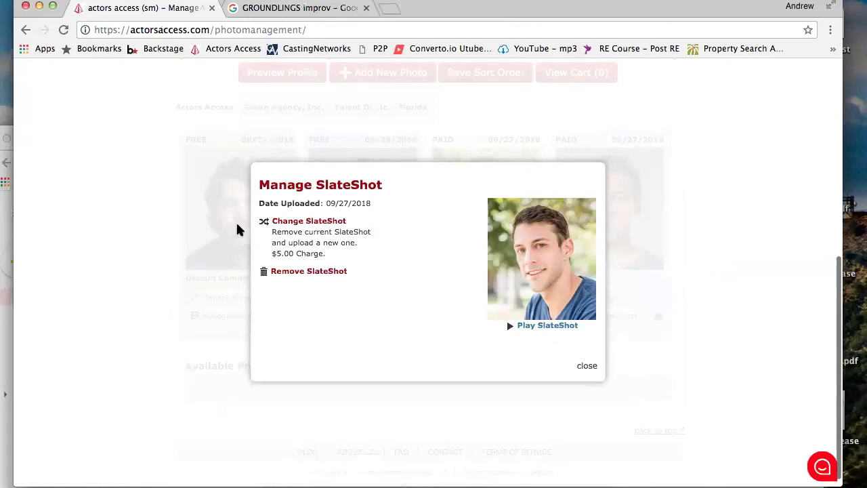
pyautogui.click(559, 329)
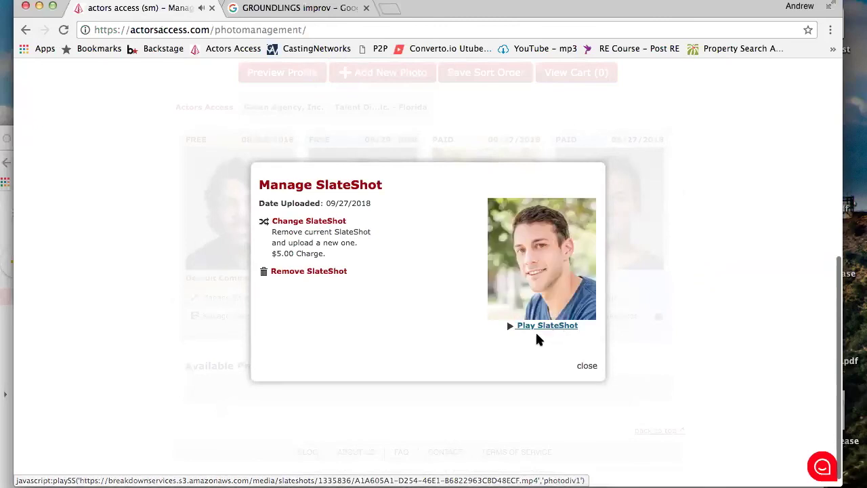
pyautogui.click(588, 364)
pyautogui.scroll(10, 422, 146)
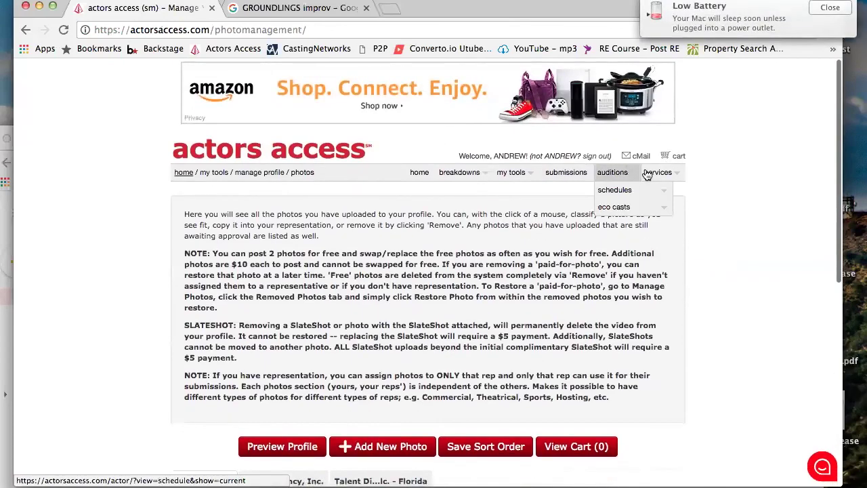
# Go to the account home page and open the resume editor
pyautogui.moveTo(513, 173)
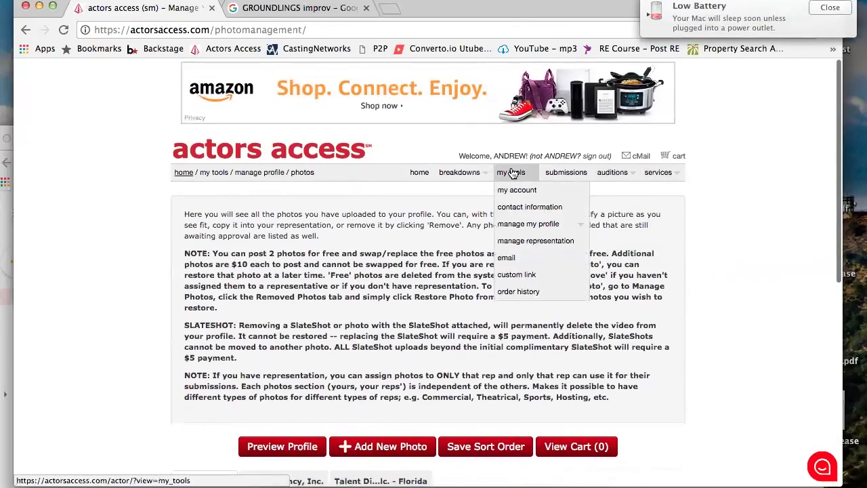
pyautogui.click(420, 178)
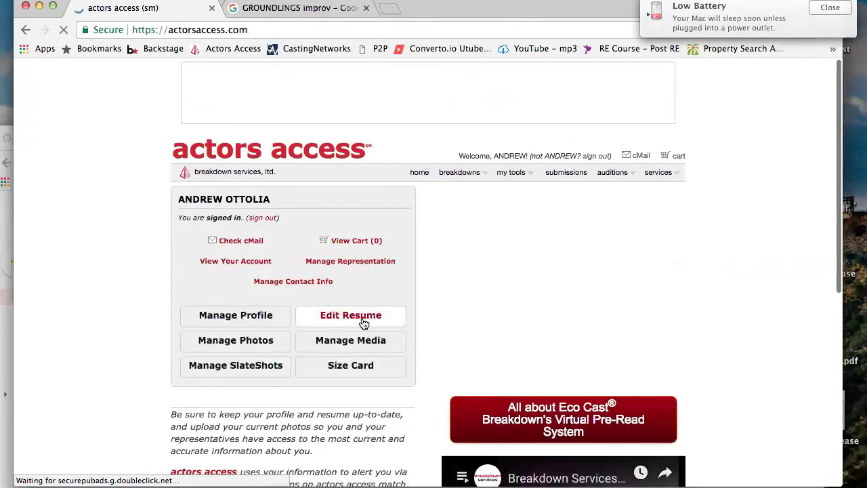
pyautogui.click(364, 323)
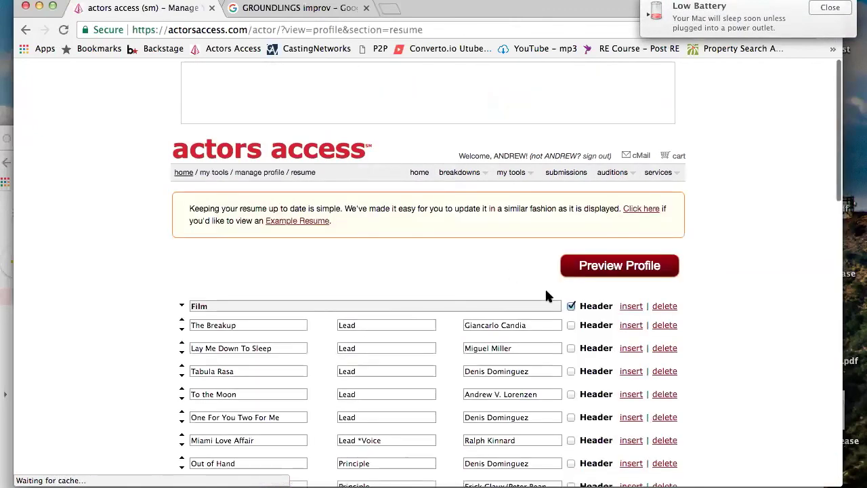
# Preview the public profile, viewing its Profile, Size Card, Photos and Media sections
pyautogui.click(580, 269)
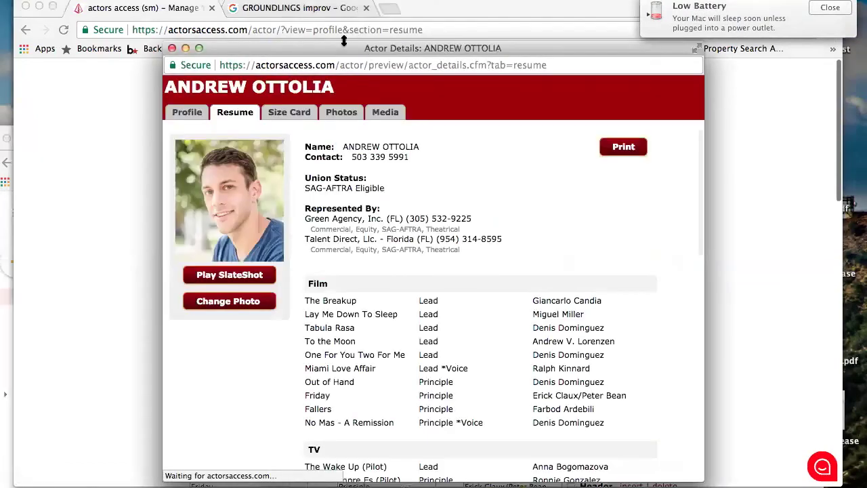
pyautogui.moveTo(368, 50); pyautogui.dragTo(346, 32)
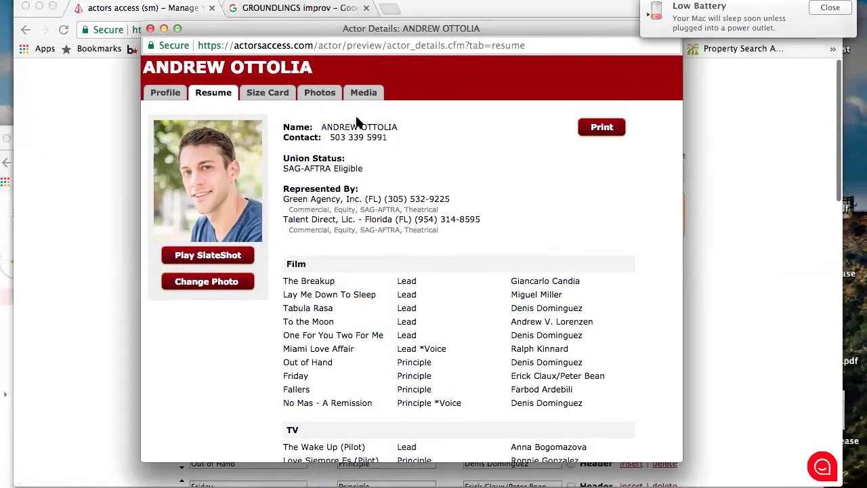
pyautogui.scroll(-3, 357, 121)
pyautogui.scroll(-2, 355, 115)
pyautogui.scroll(5, 355, 119)
pyautogui.scroll(-10, 357, 119)
pyautogui.scroll(10, 355, 114)
pyautogui.click(161, 100)
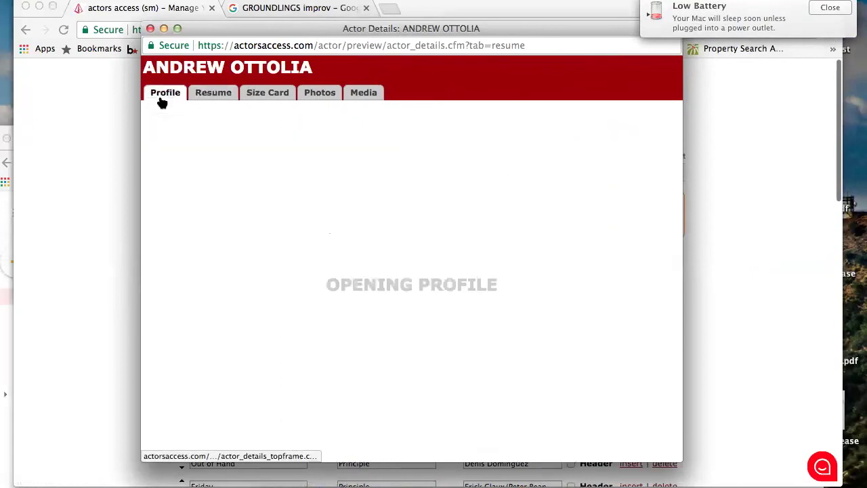
pyautogui.click(261, 93)
pyautogui.click(315, 92)
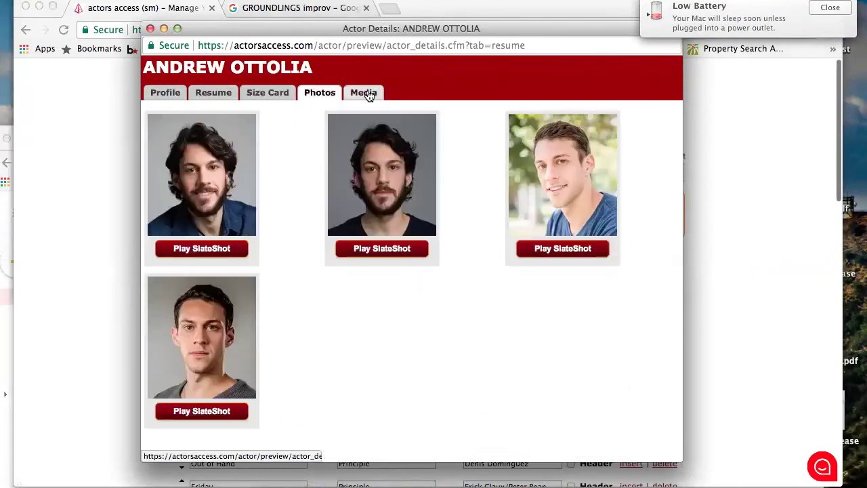
pyautogui.click(364, 93)
# Close the profile preview and return to the account home page
pyautogui.click(149, 28)
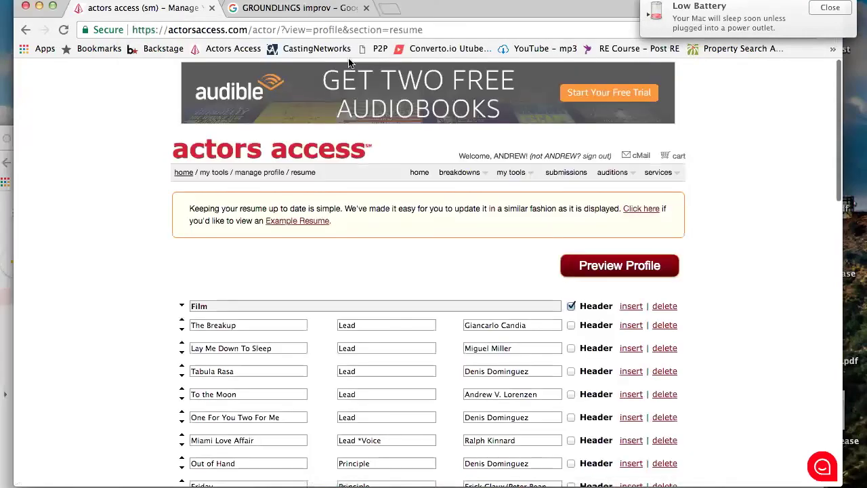
pyautogui.moveTo(627, 179)
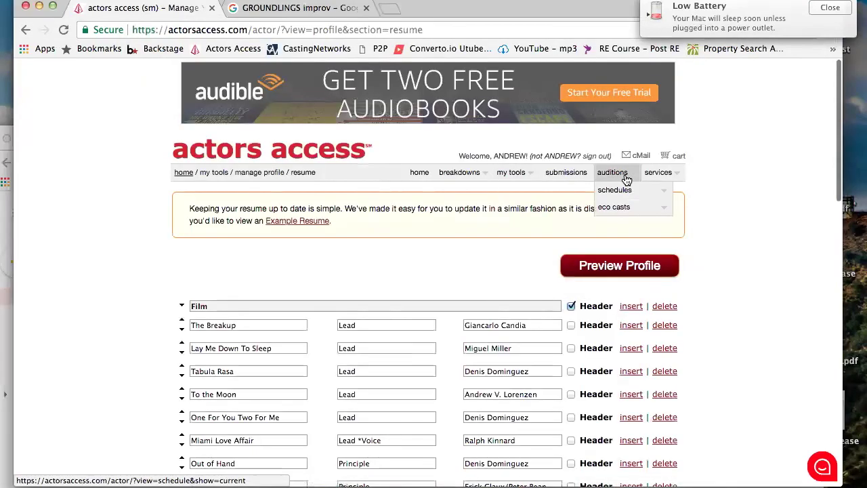
pyautogui.moveTo(536, 178)
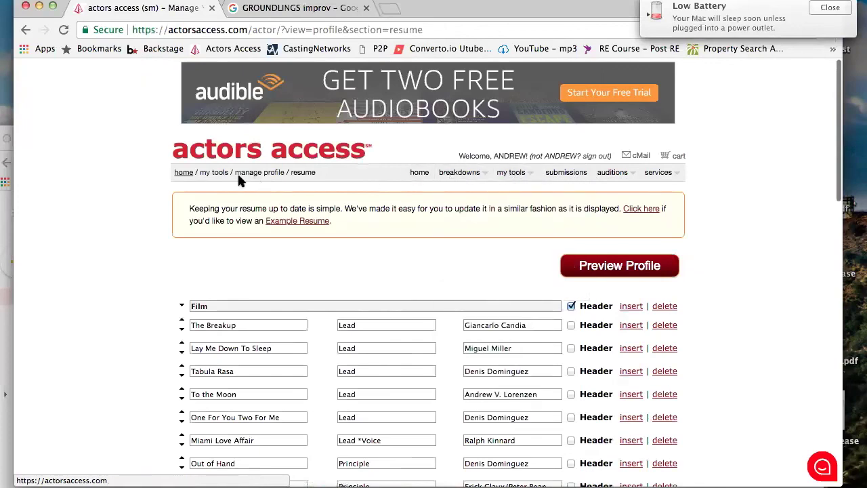
pyautogui.click(184, 174)
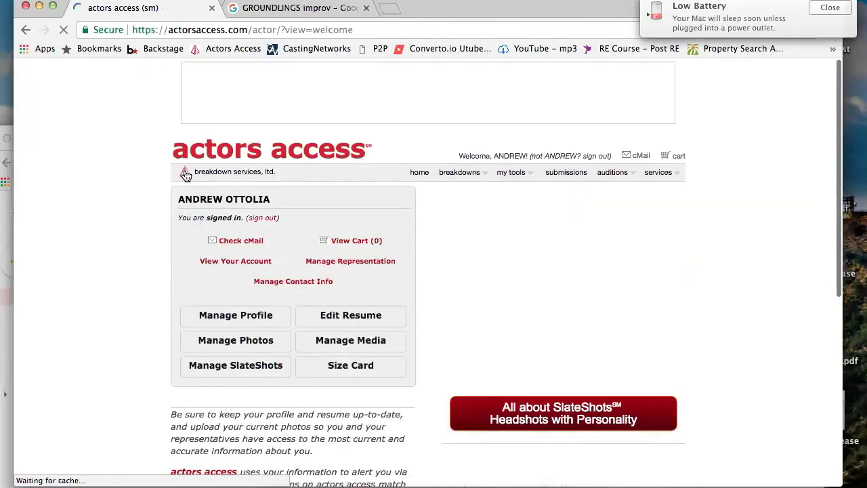
pyautogui.click(251, 240)
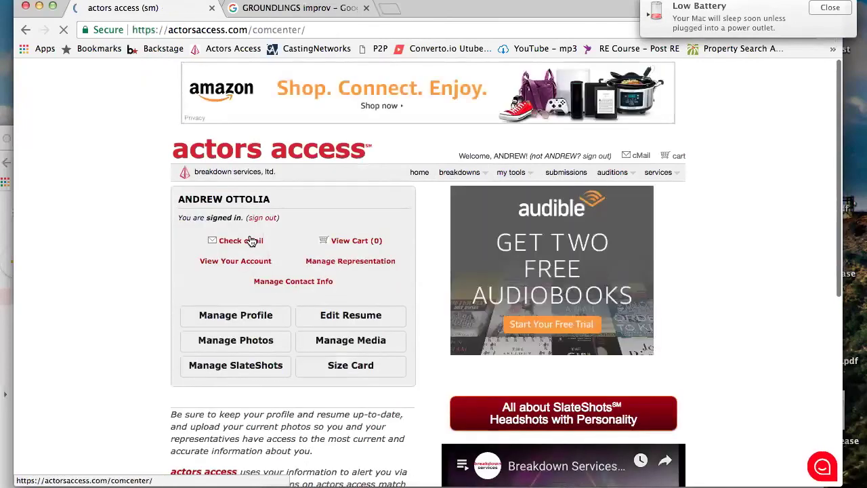
pyautogui.click(474, 320)
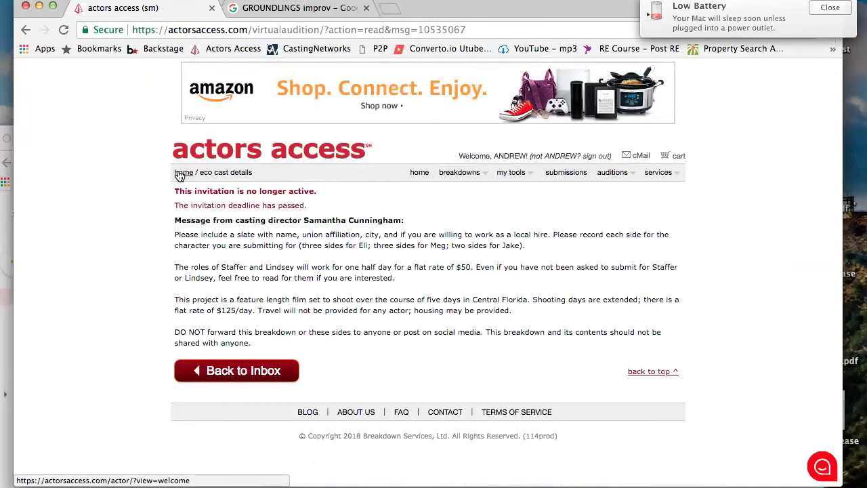
pyautogui.click(180, 175)
pyautogui.scroll(-5, 454, 258)
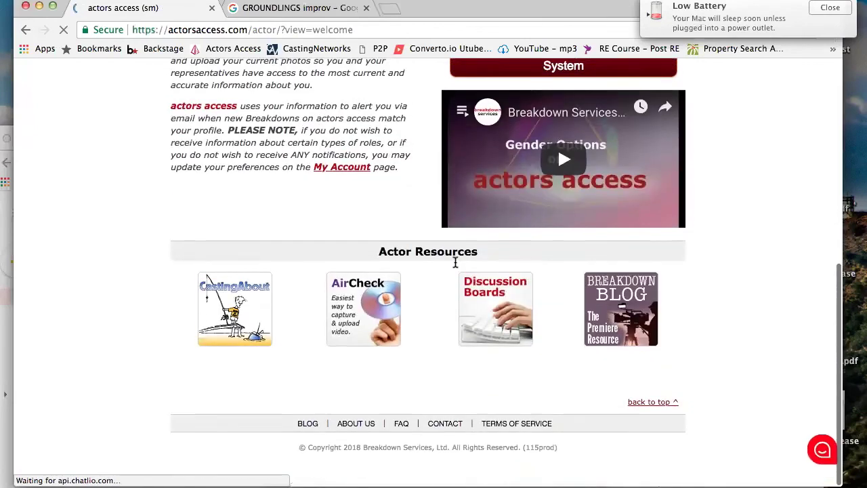
pyautogui.scroll(3, 455, 263)
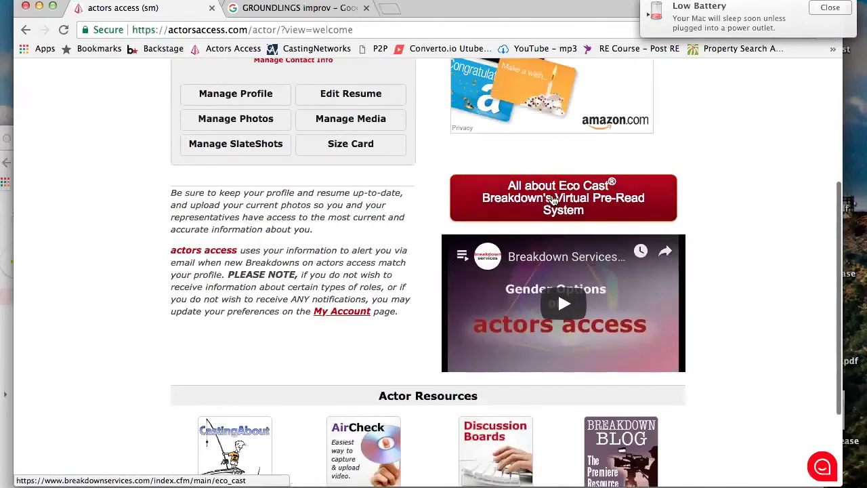
pyautogui.scroll(5, 552, 204)
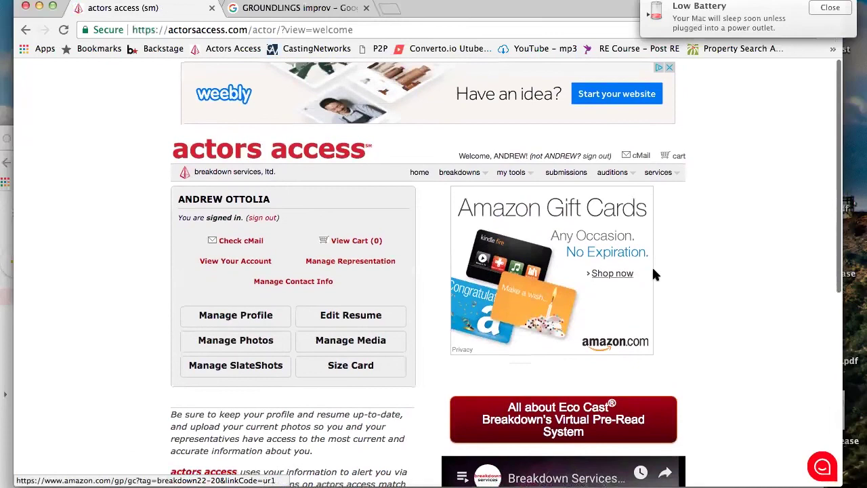
pyautogui.moveTo(652, 175)
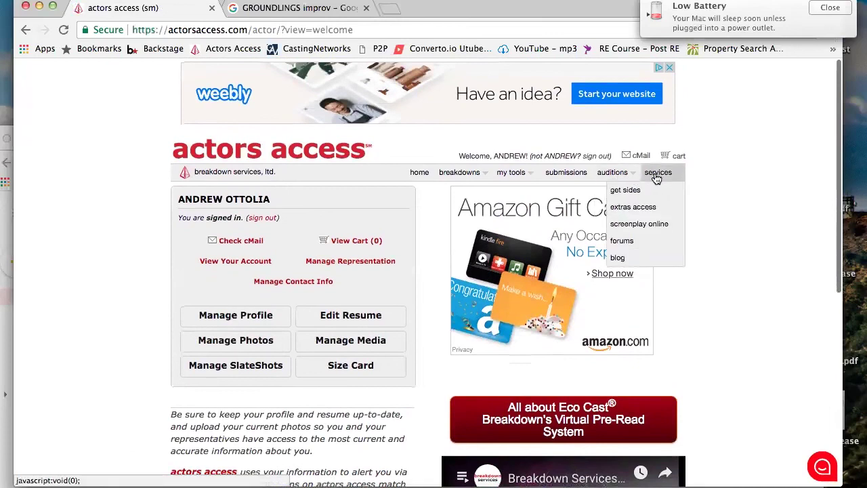
# Open the submission history list and dismiss the Low Battery notification
pyautogui.click(577, 180)
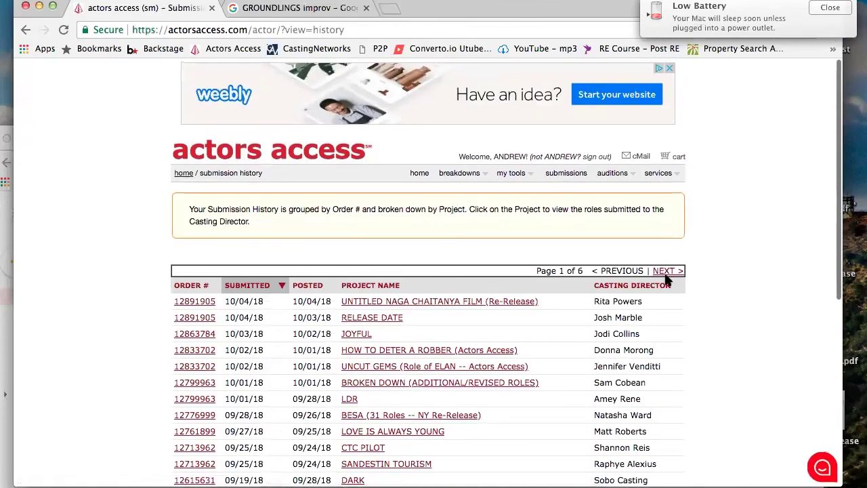
pyautogui.scroll(-1, 664, 277)
pyautogui.scroll(1, 668, 278)
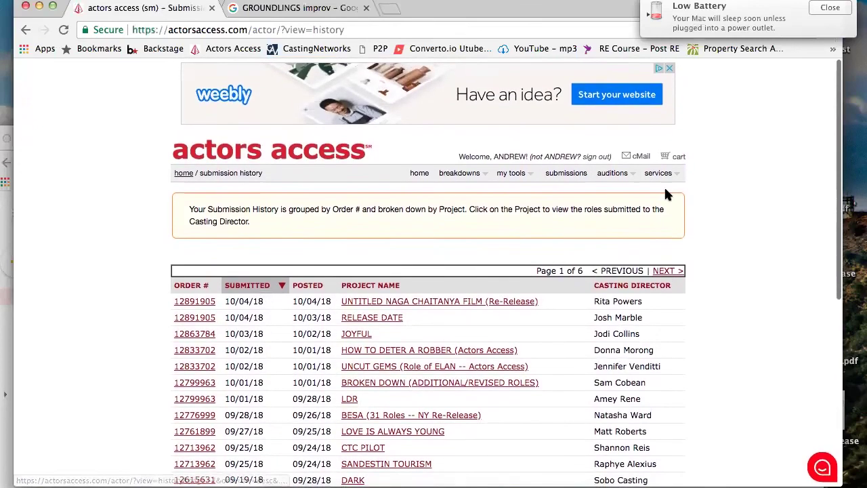
pyautogui.moveTo(662, 178)
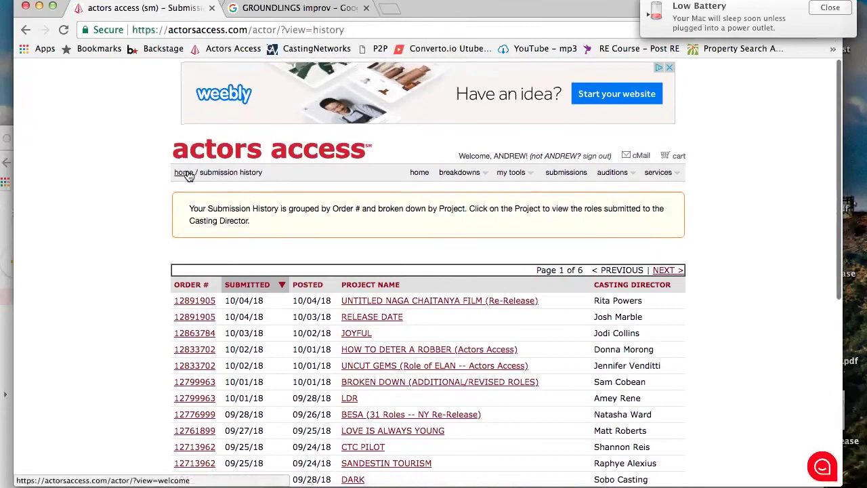
pyautogui.click(831, 8)
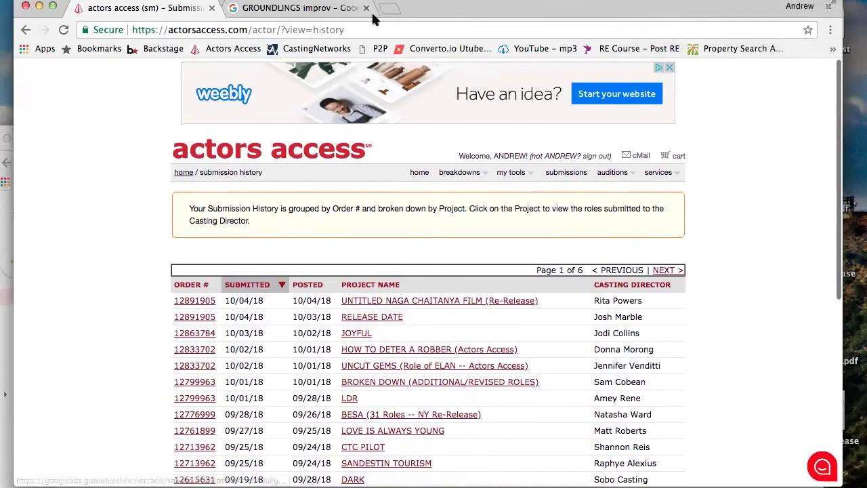